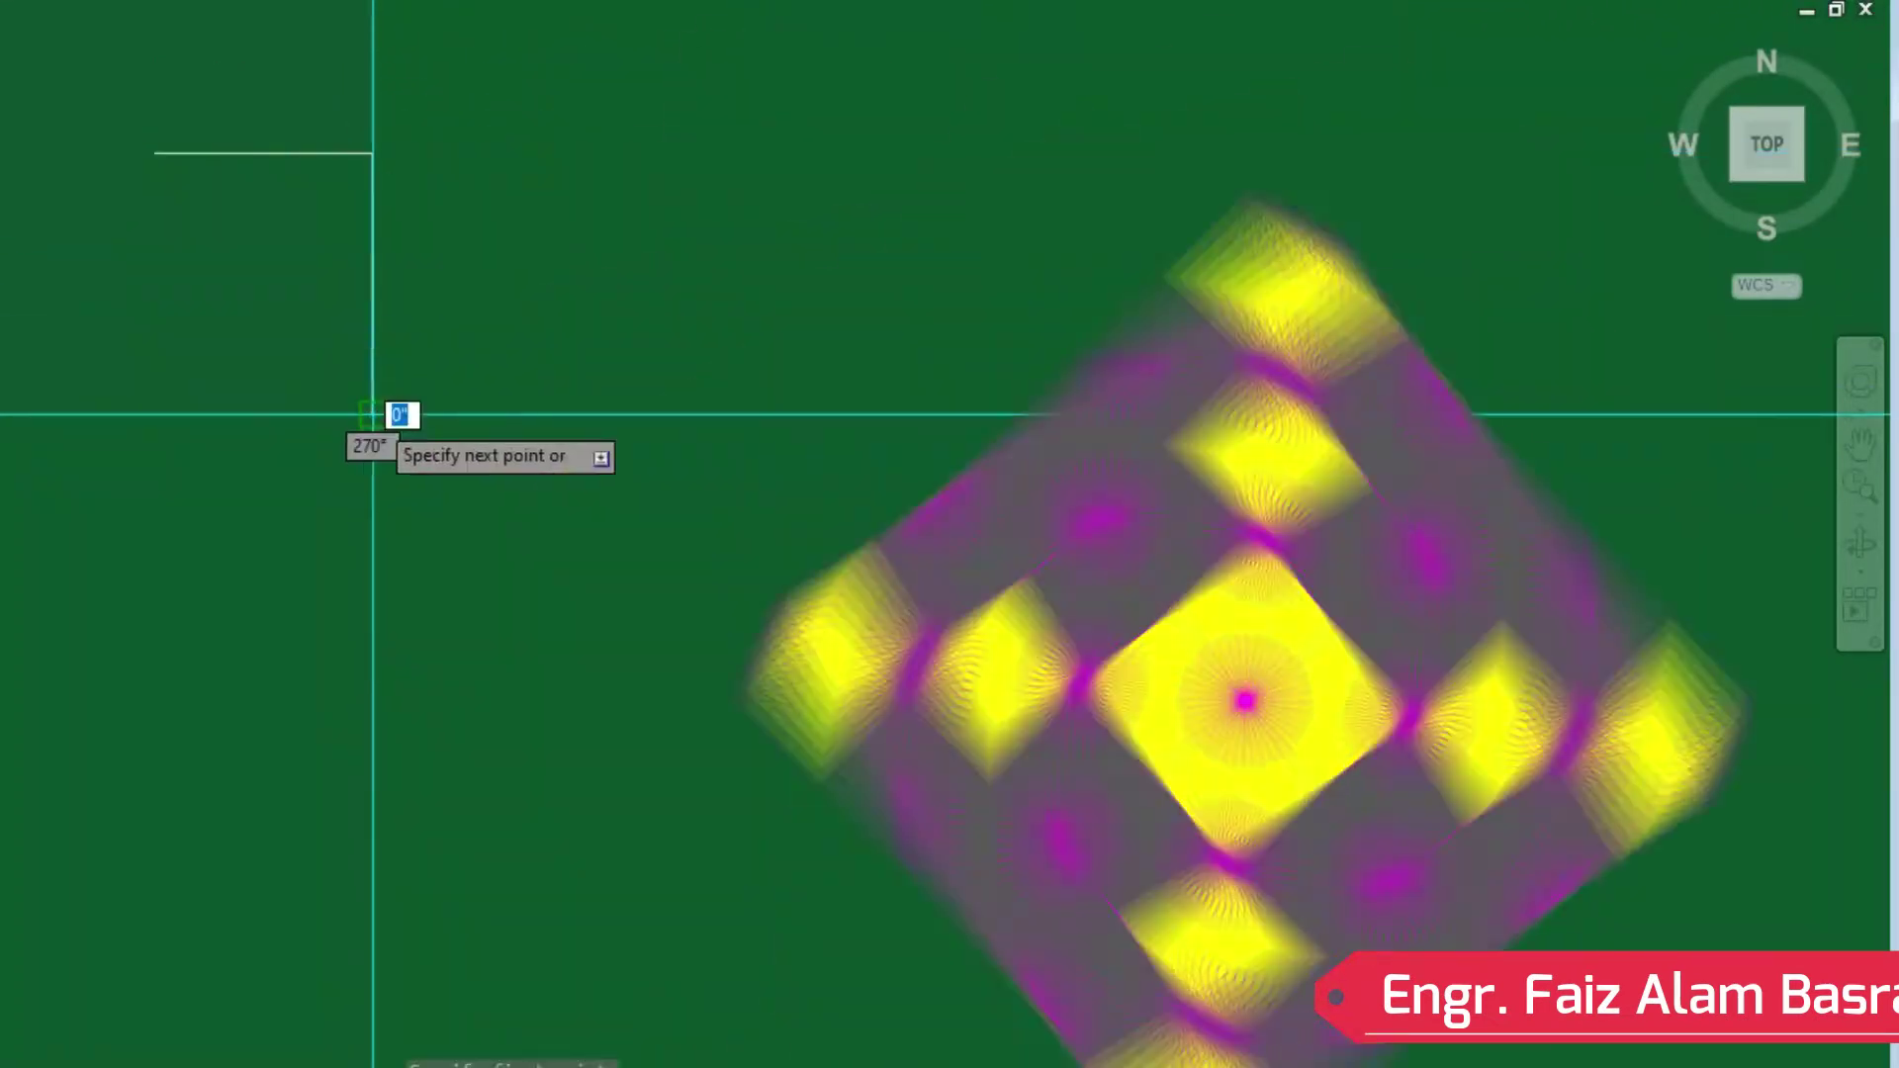
# End the line command after drawing the horizontal top edge and vertical right edge.
pyautogui.rightClick(374, 415)
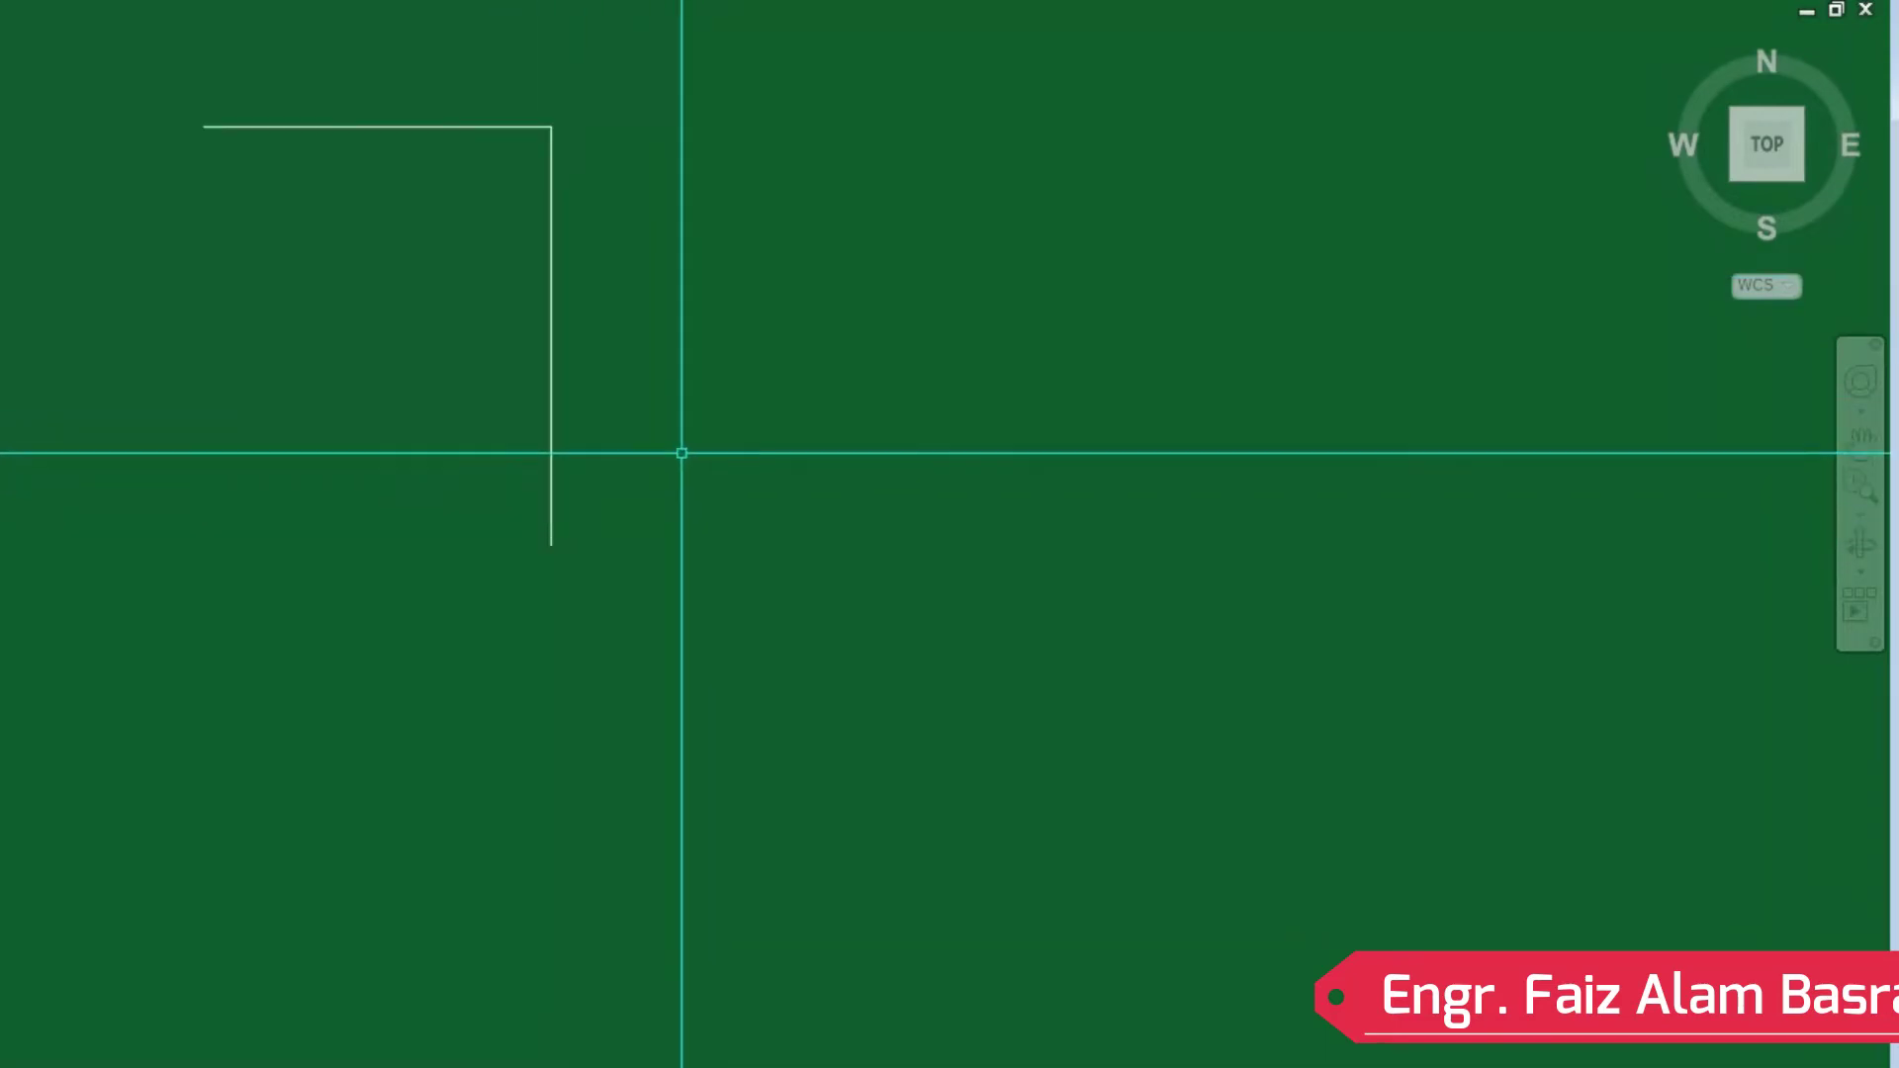
# Move the L-shaped corner lines lower and to the right.
pyautogui.click(869, 368)
pyautogui.click(317, 63)
pyautogui.press('Return')
pyautogui.click(840, 494)
pyautogui.click(1286, 583)
pyautogui.scroll(2, 907, 263)
pyautogui.scroll(-2, 560, 584)
pyautogui.scroll(-2, 621, 759)
pyautogui.scroll(2, 617, 830)
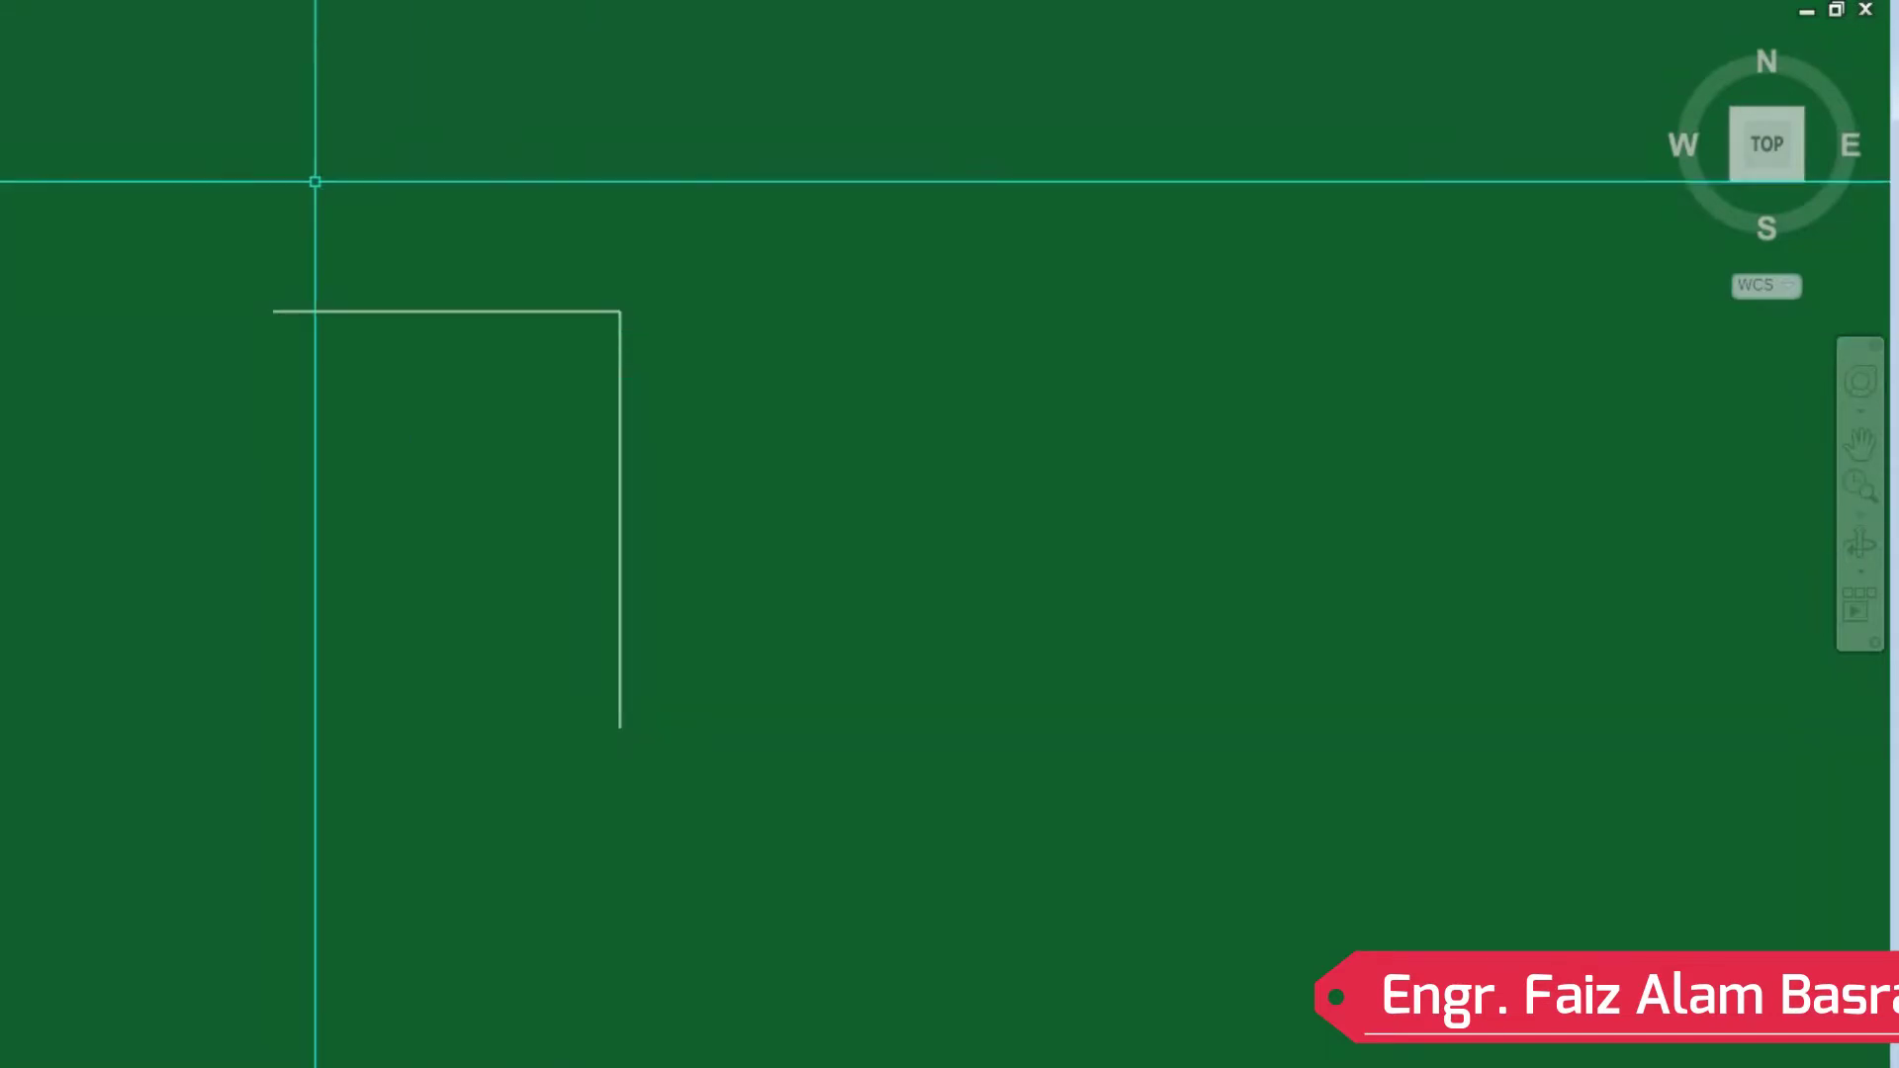
# Offset the right vertical line 2'-0" repeatedly leftward to form the vertical grid lines.
pyautogui.write('o')
pyautogui.press('Return')
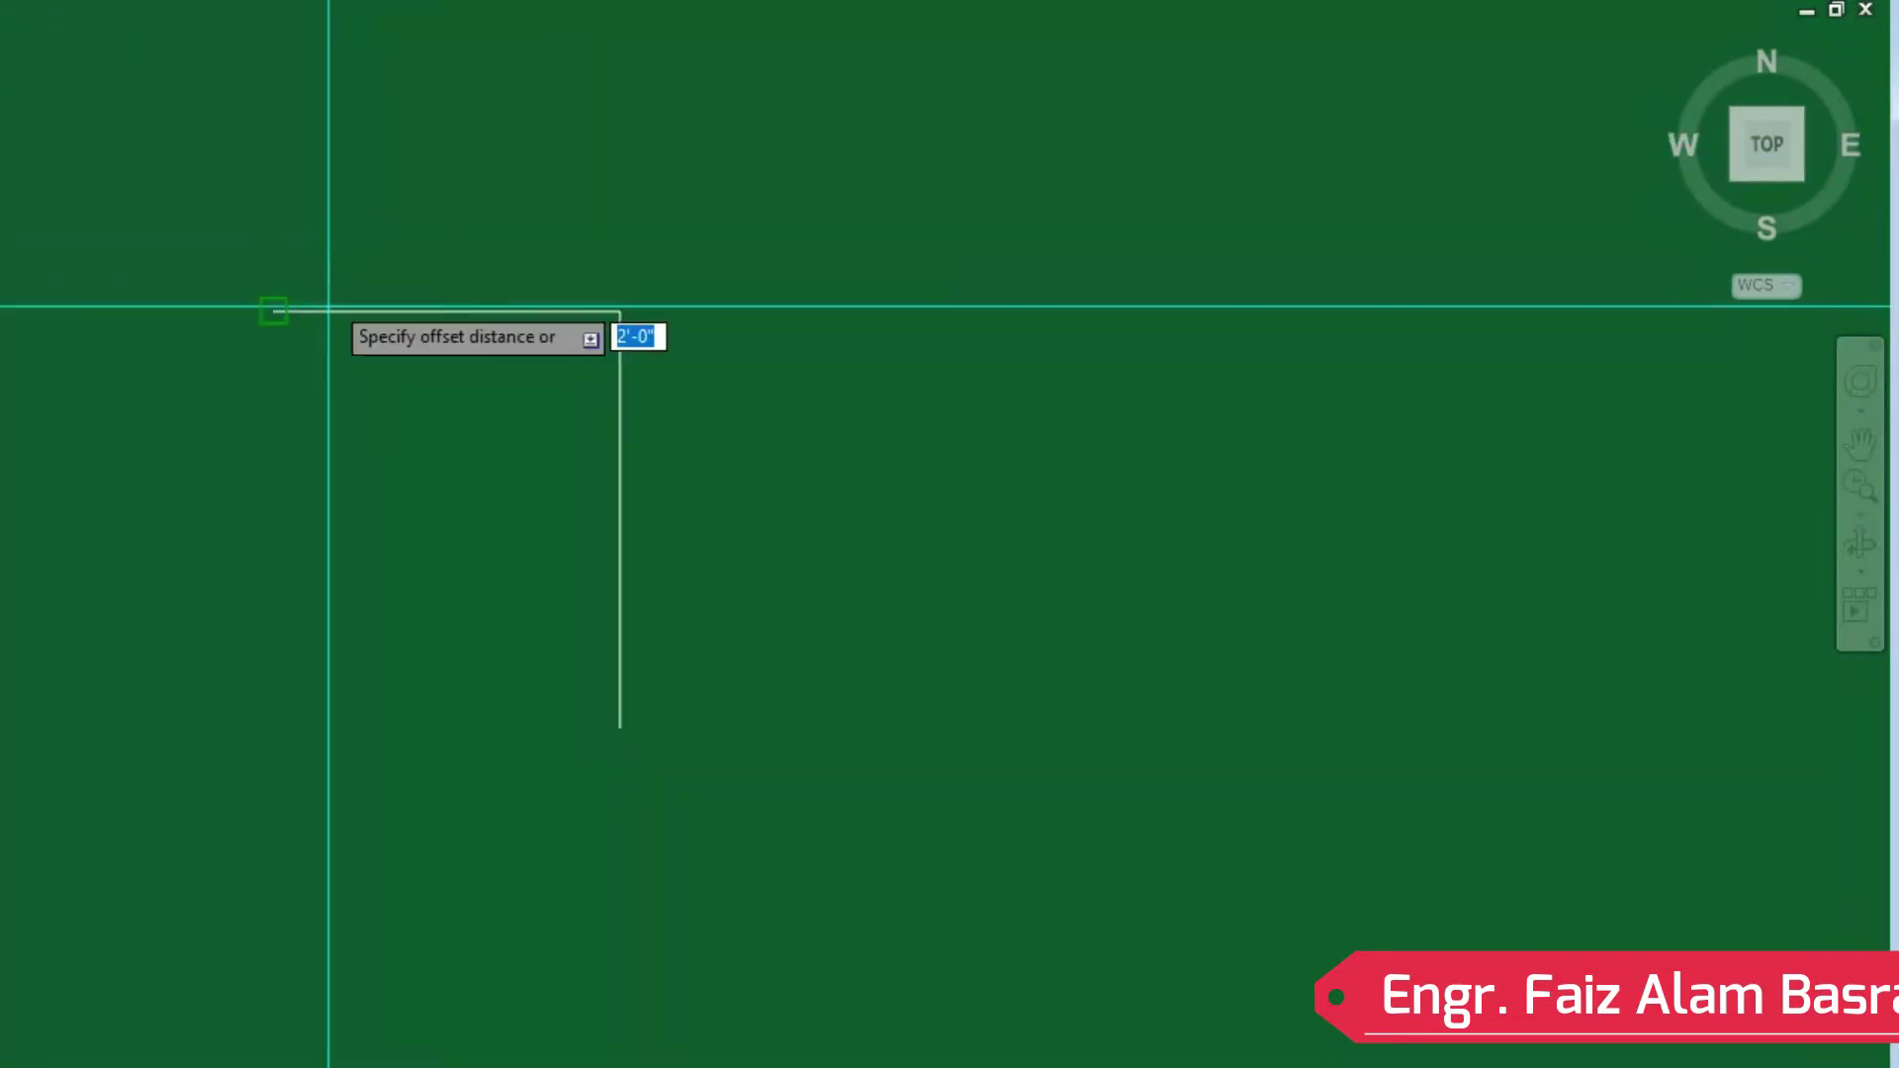
pyautogui.press('Return')
pyautogui.click(613, 394)
pyautogui.click(563, 415)
pyautogui.click(441, 424)
pyautogui.click(534, 435)
pyautogui.click(449, 438)
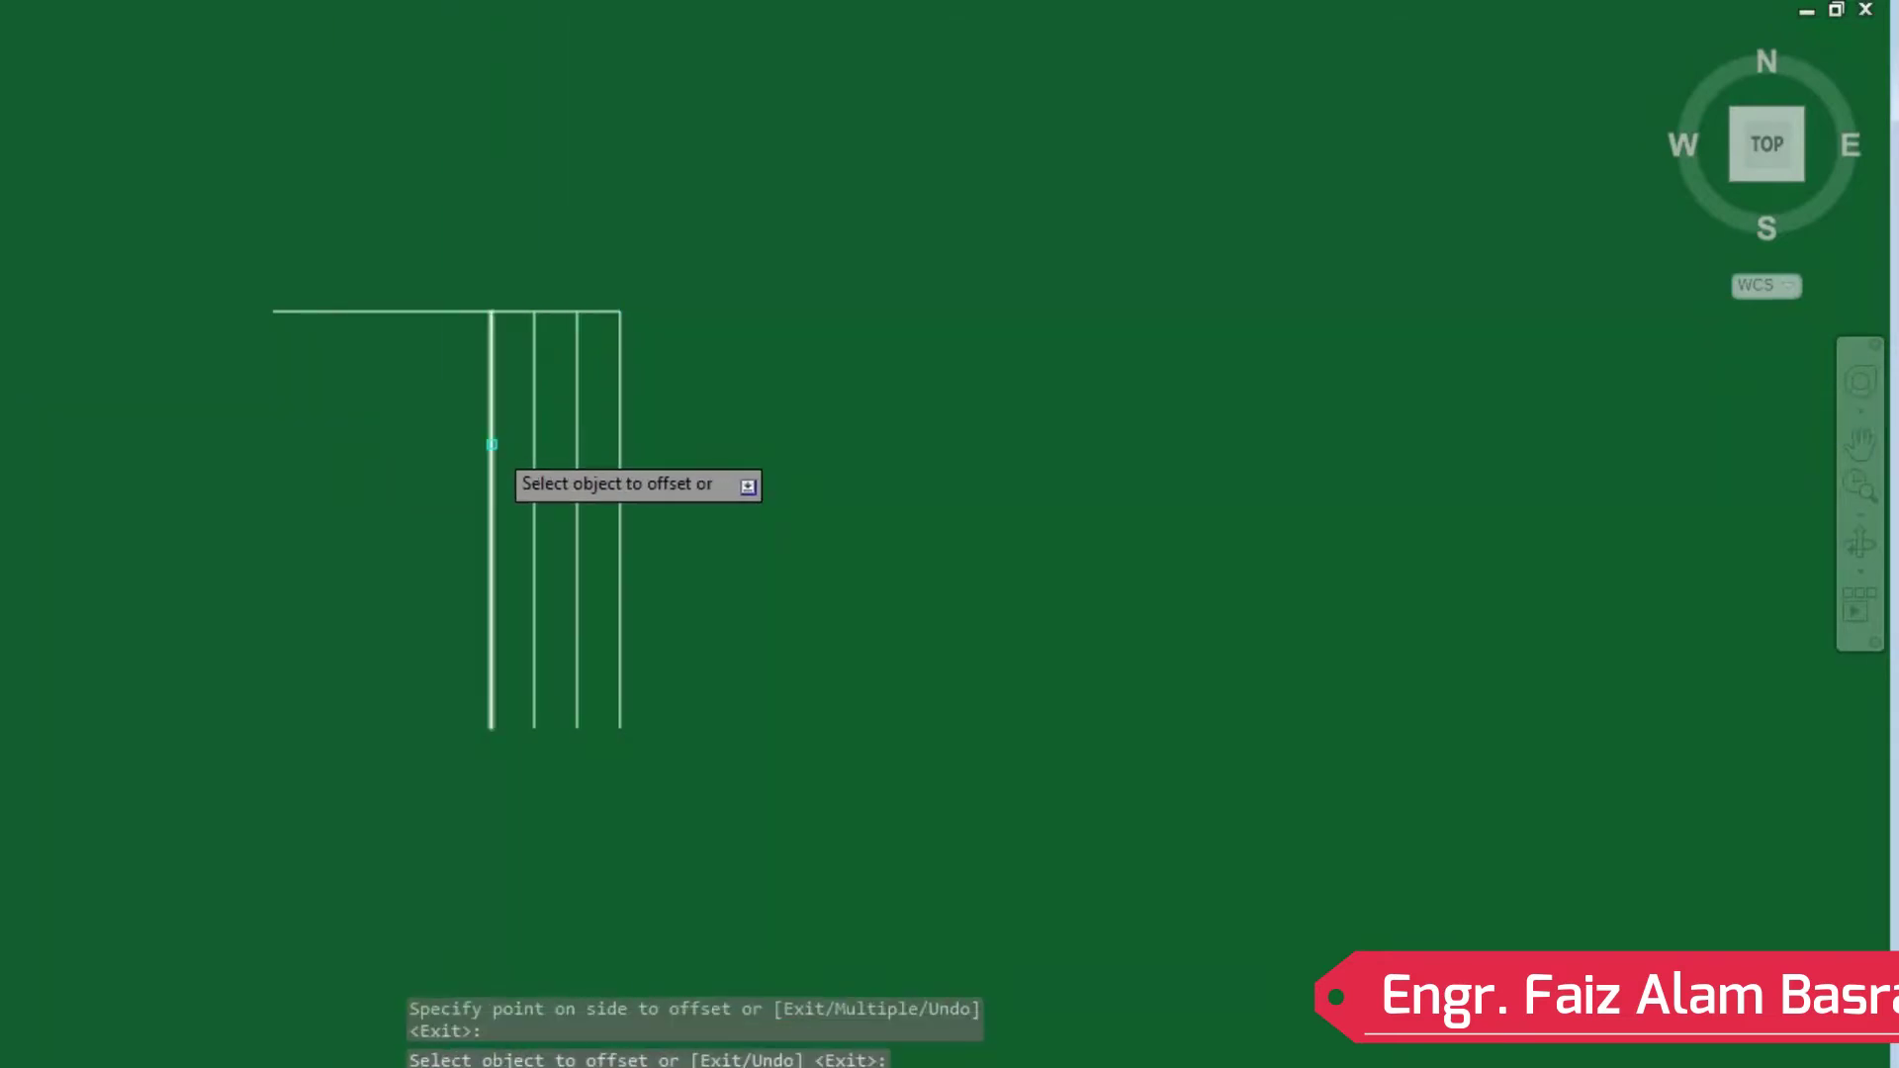
pyautogui.click(447, 456)
pyautogui.click(367, 496)
pyautogui.click(406, 512)
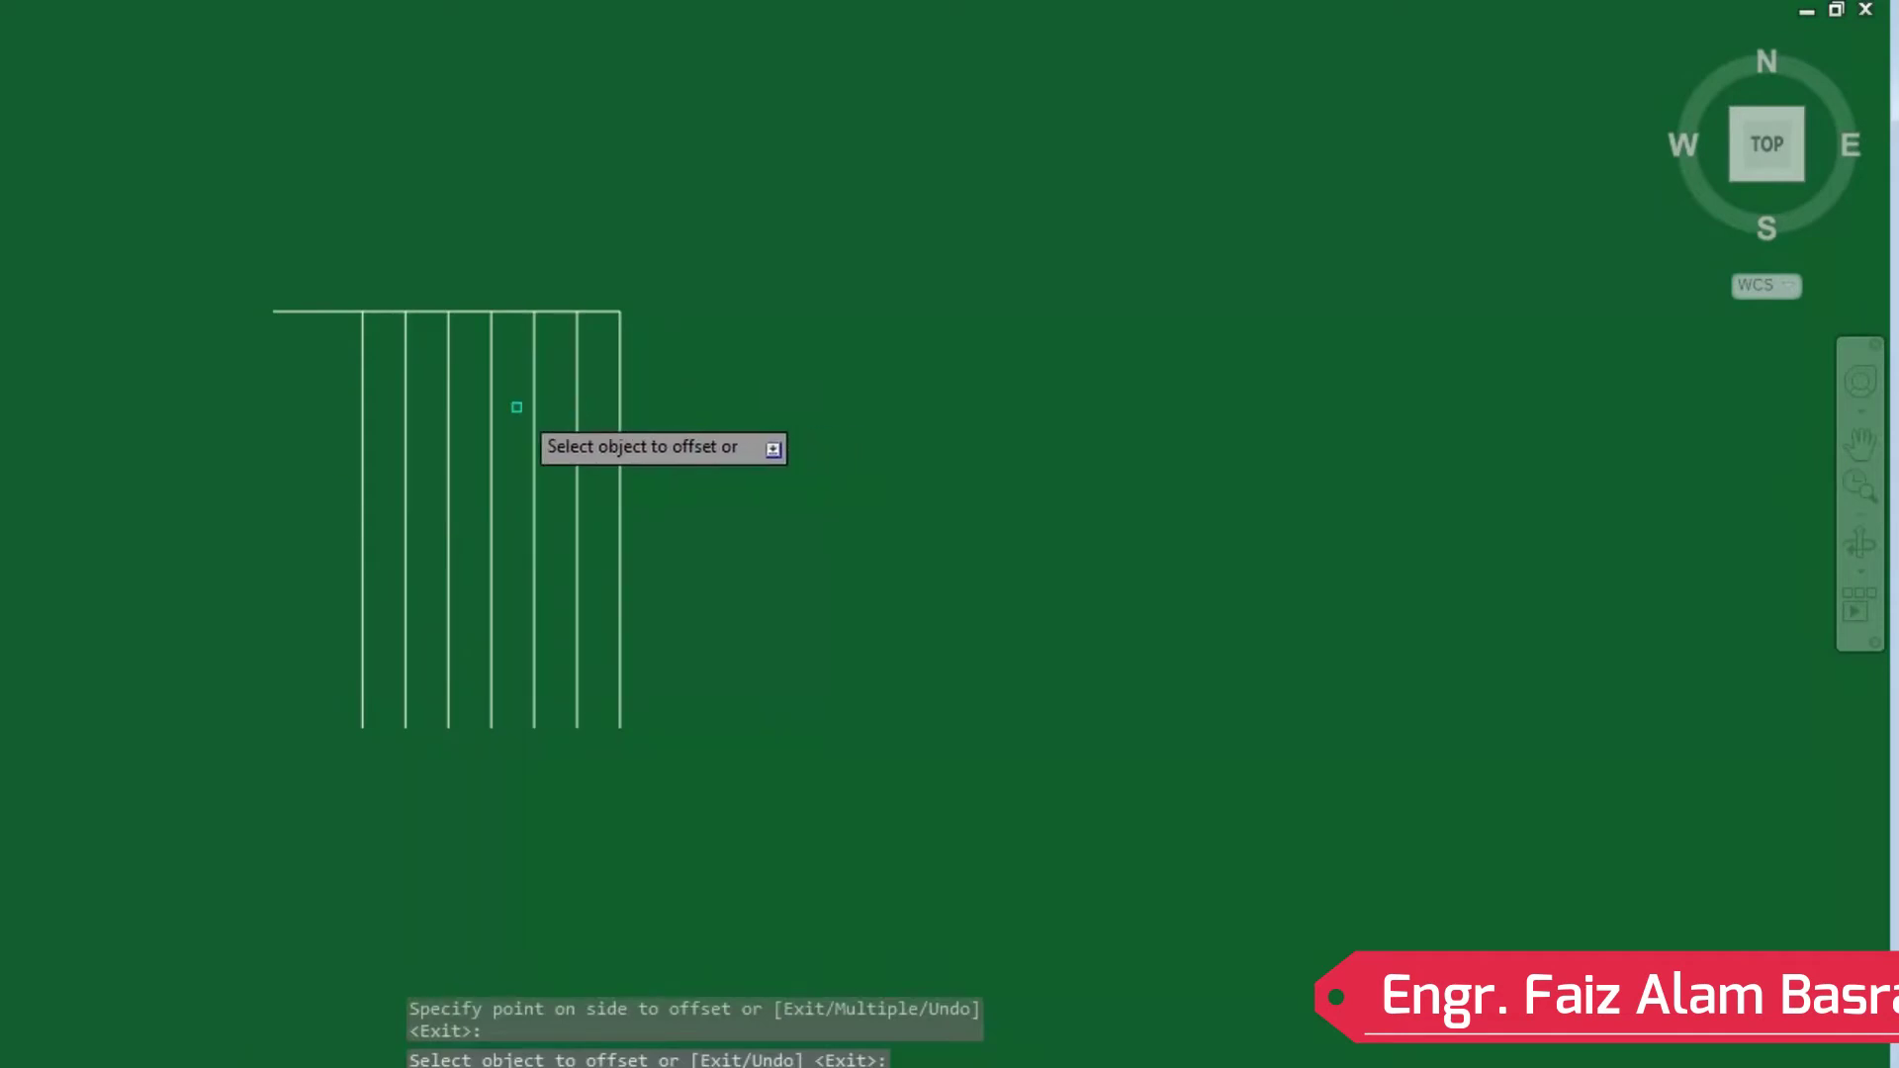
# Offset the top horizontal line 2'-0" repeatedly downward to form the horizontal grid lines.
pyautogui.click(297, 312)
pyautogui.click(314, 379)
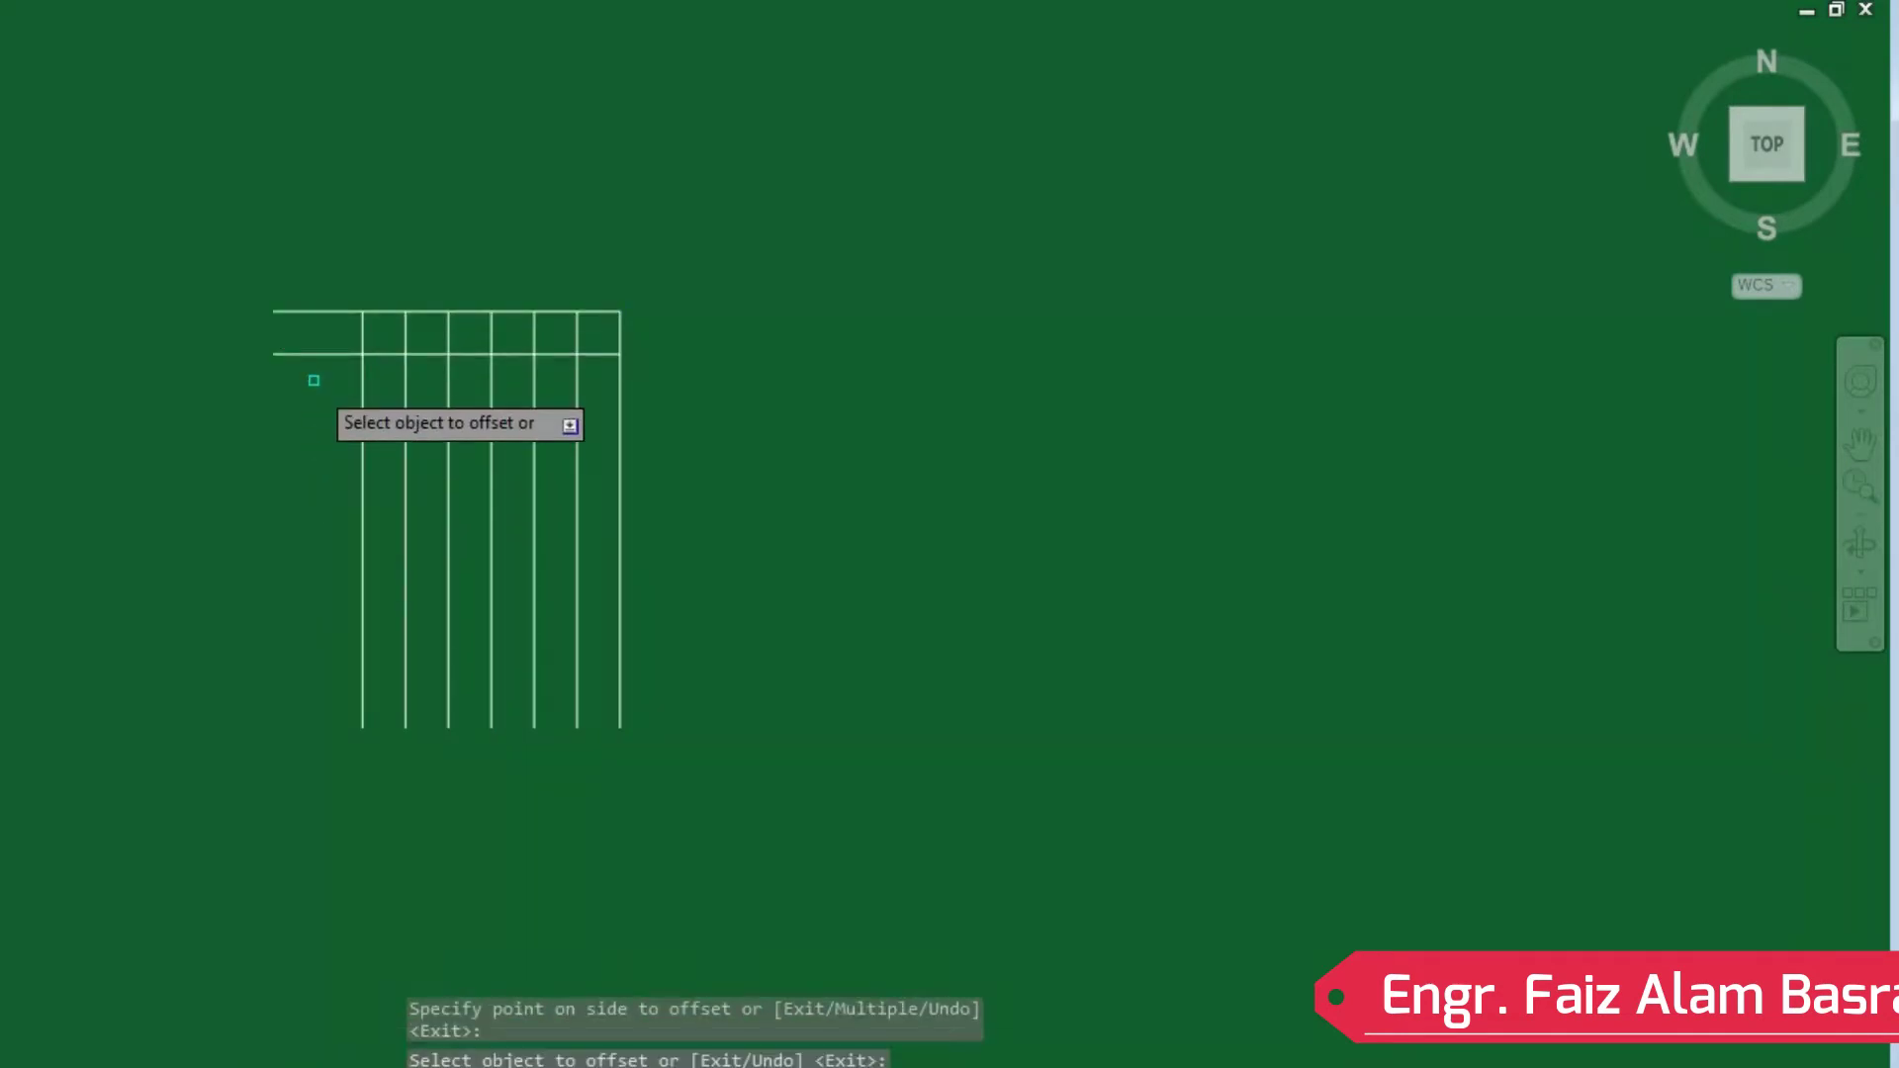
pyautogui.click(317, 354)
pyautogui.click(301, 492)
pyautogui.click(284, 395)
pyautogui.click(327, 425)
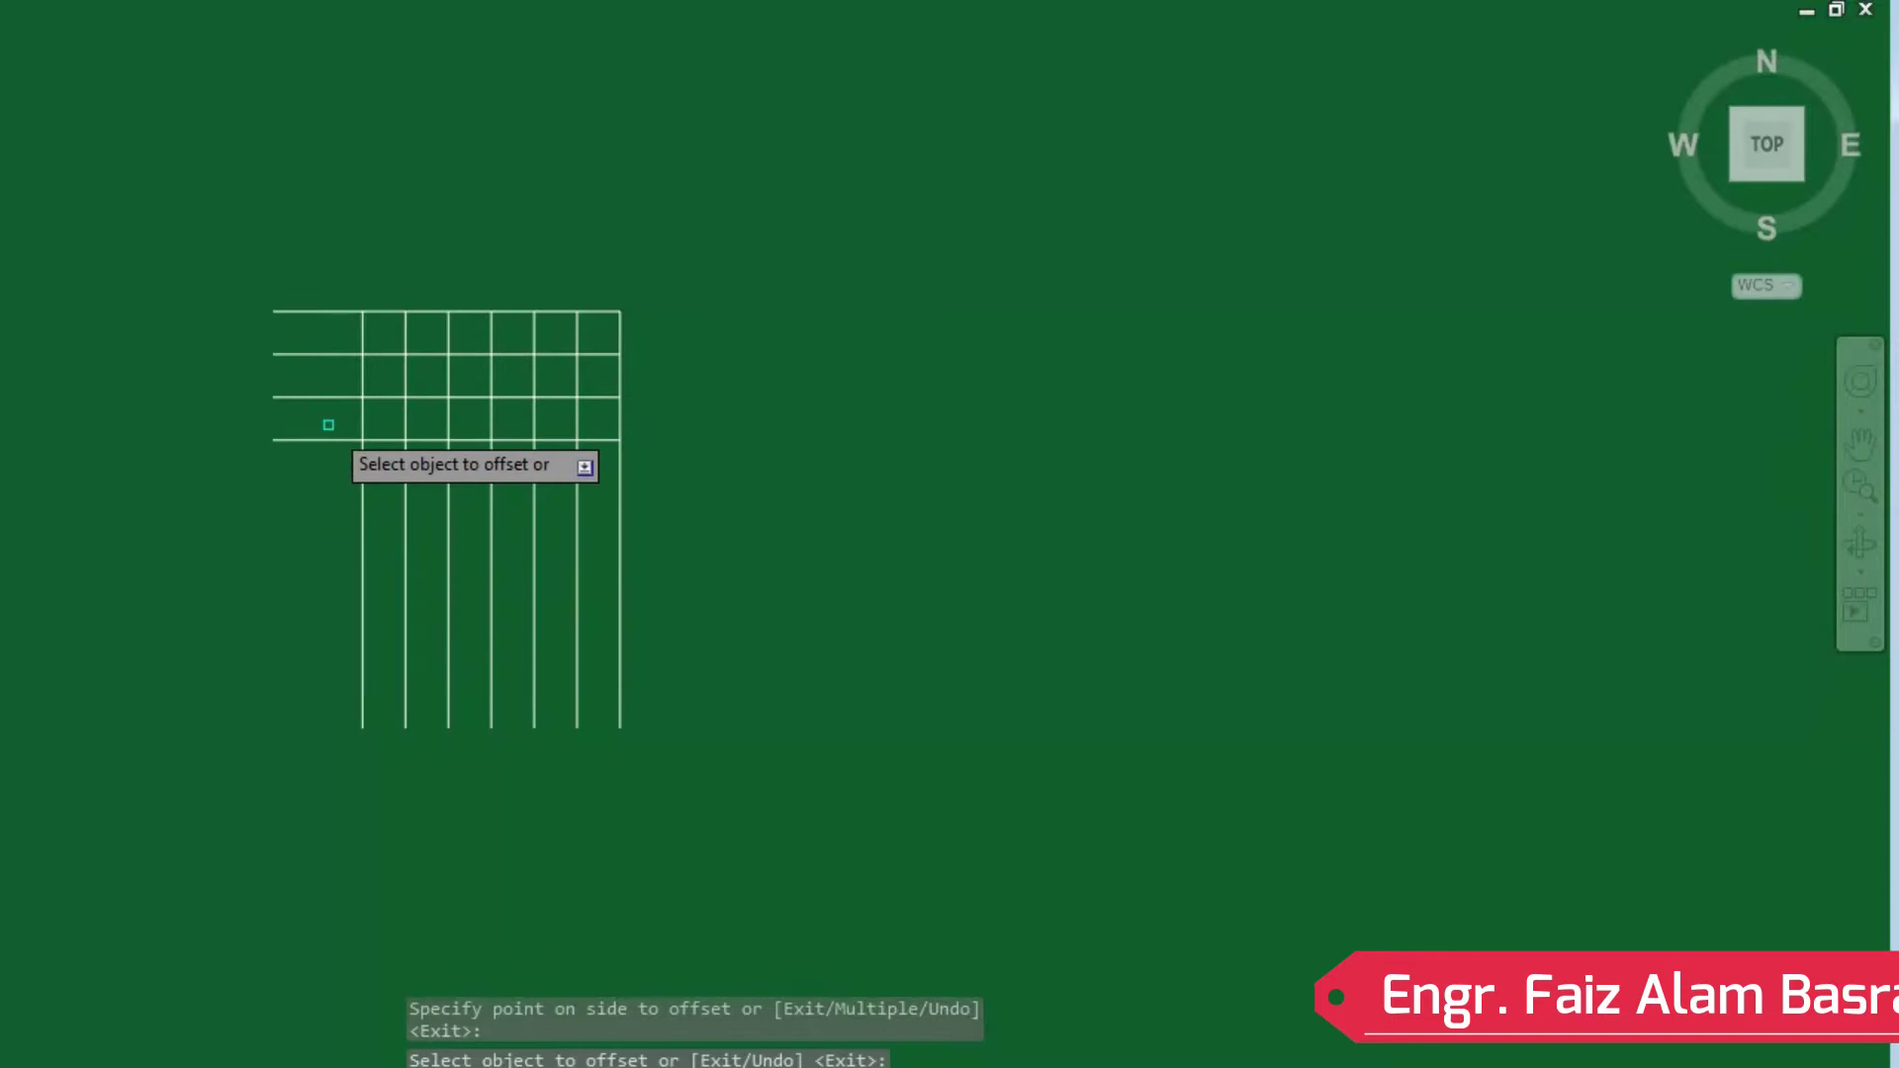
pyautogui.click(336, 465)
pyautogui.click(317, 509)
pyautogui.click(326, 554)
pyautogui.click(348, 593)
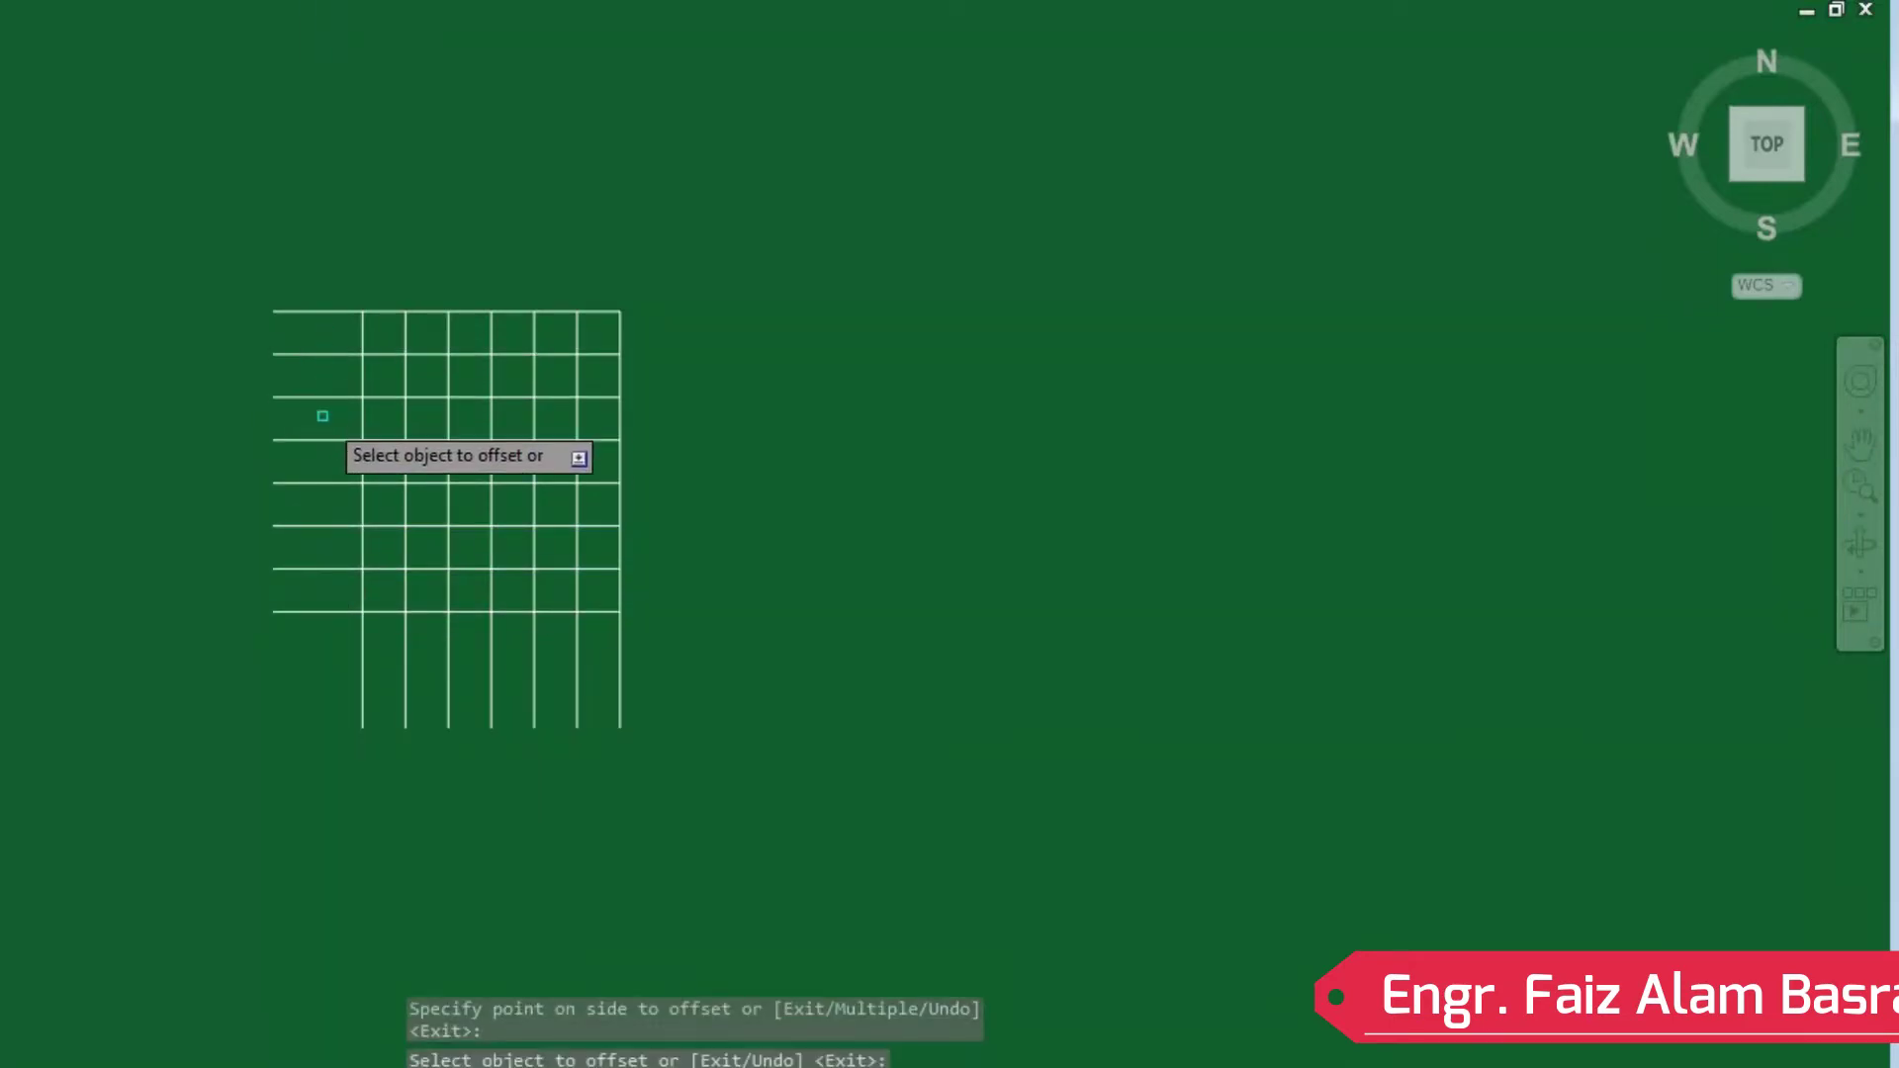
pyautogui.rightClick(281, 653)
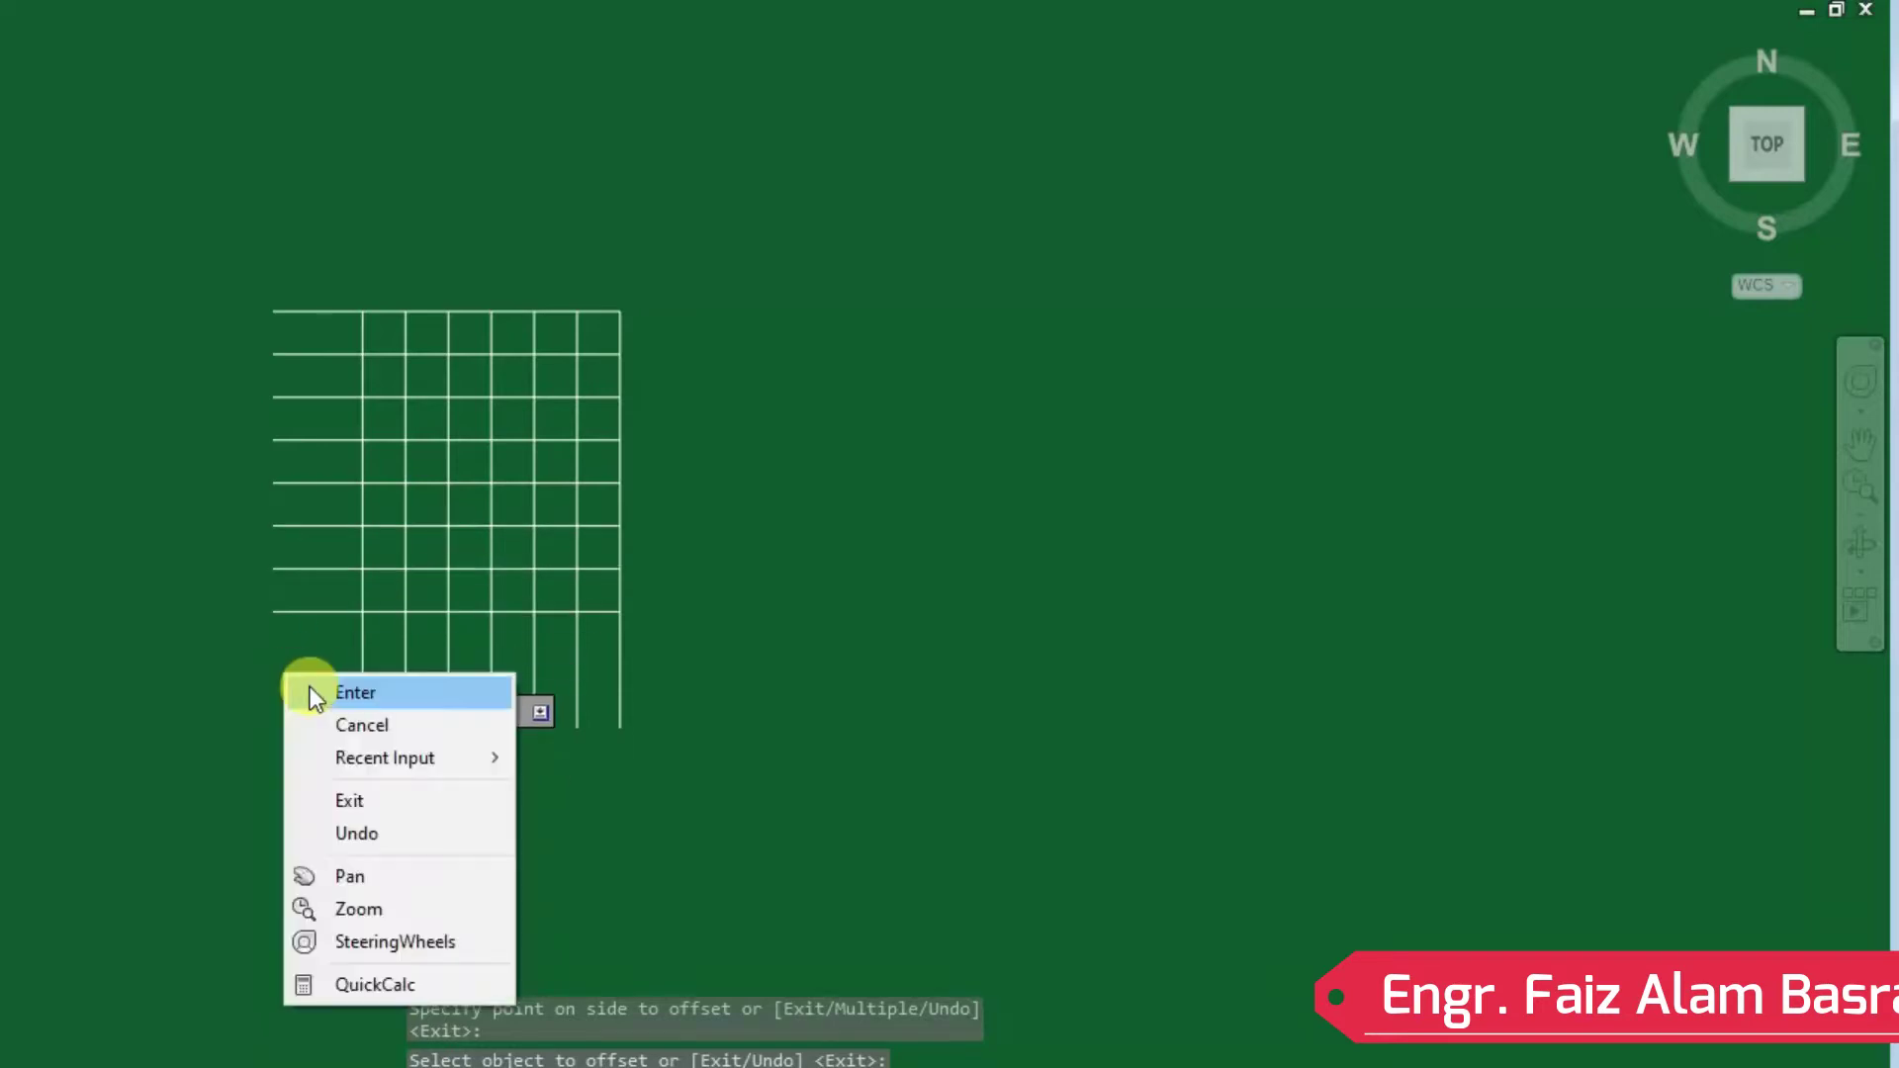
pyautogui.click(310, 684)
pyautogui.write('tr')
pyautogui.press('Return')
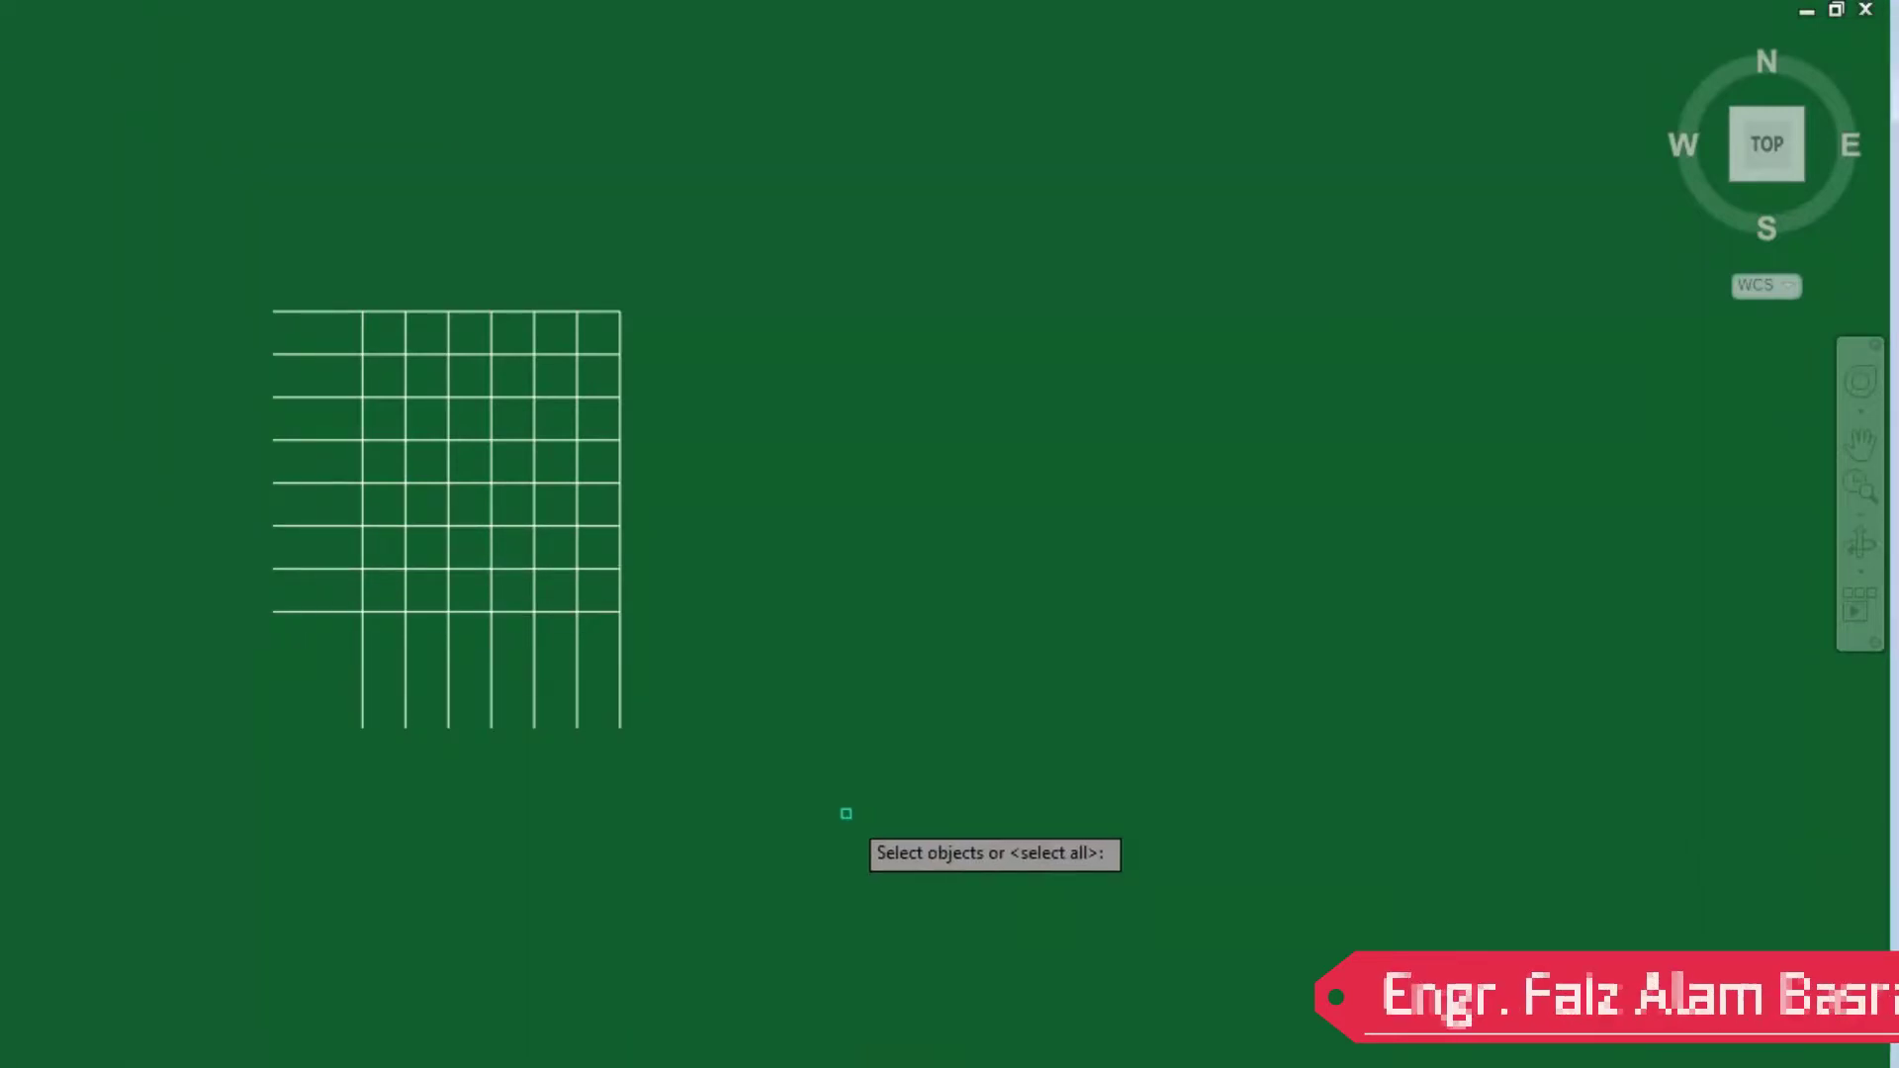
# Trim the vertical stubs below the grid and the horizontal stubs left of it.
pyautogui.moveTo(816, 797); pyautogui.dragTo(669, 762)
pyautogui.press('Return')
pyautogui.press('Return')
pyautogui.click(806, 813)
pyautogui.click(271, 594)
pyautogui.click(326, 586)
pyautogui.click(260, 228)
pyautogui.rightClick(748, 811)
# Delete the leftover lines below the grid.
pyautogui.click(791, 394)
pyautogui.click(628, 814)
pyautogui.click(238, 597)
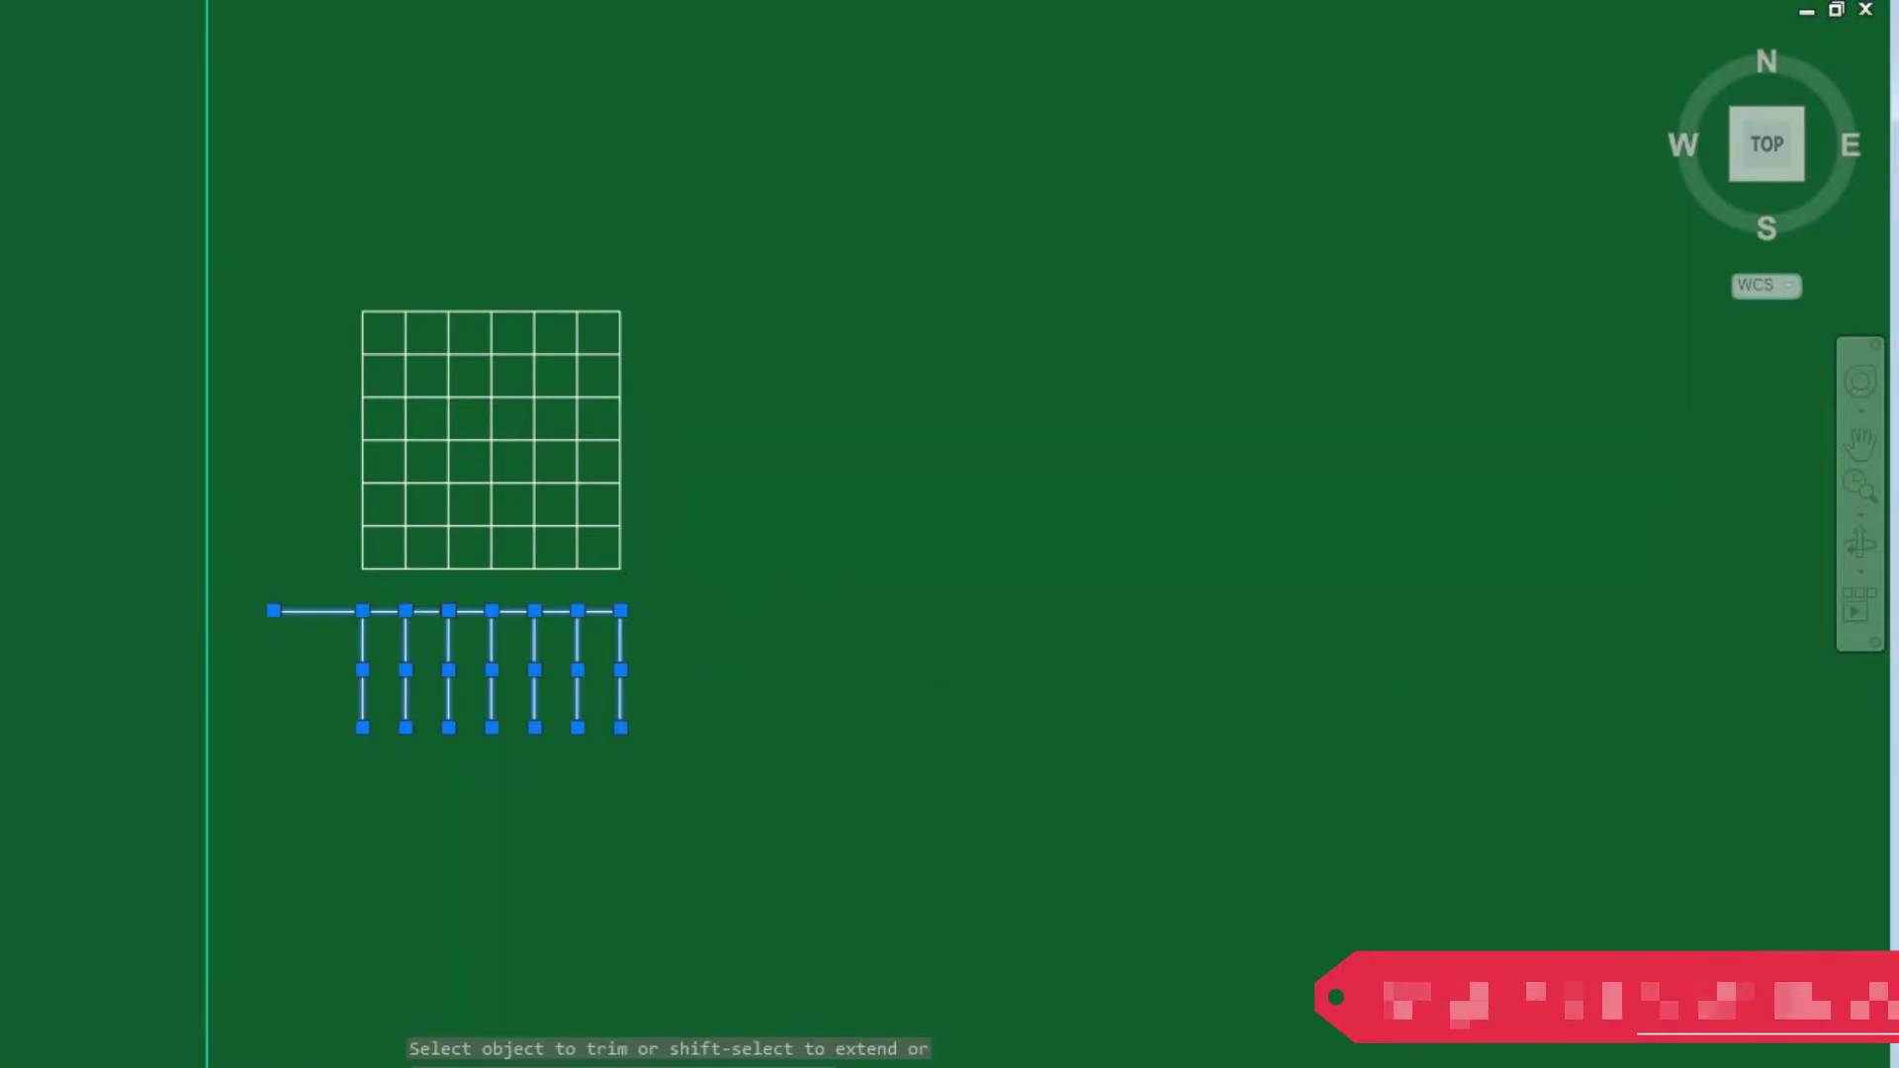
pyautogui.press('Delete')
pyautogui.scroll(2, 319, 396)
pyautogui.scroll(2, 472, 349)
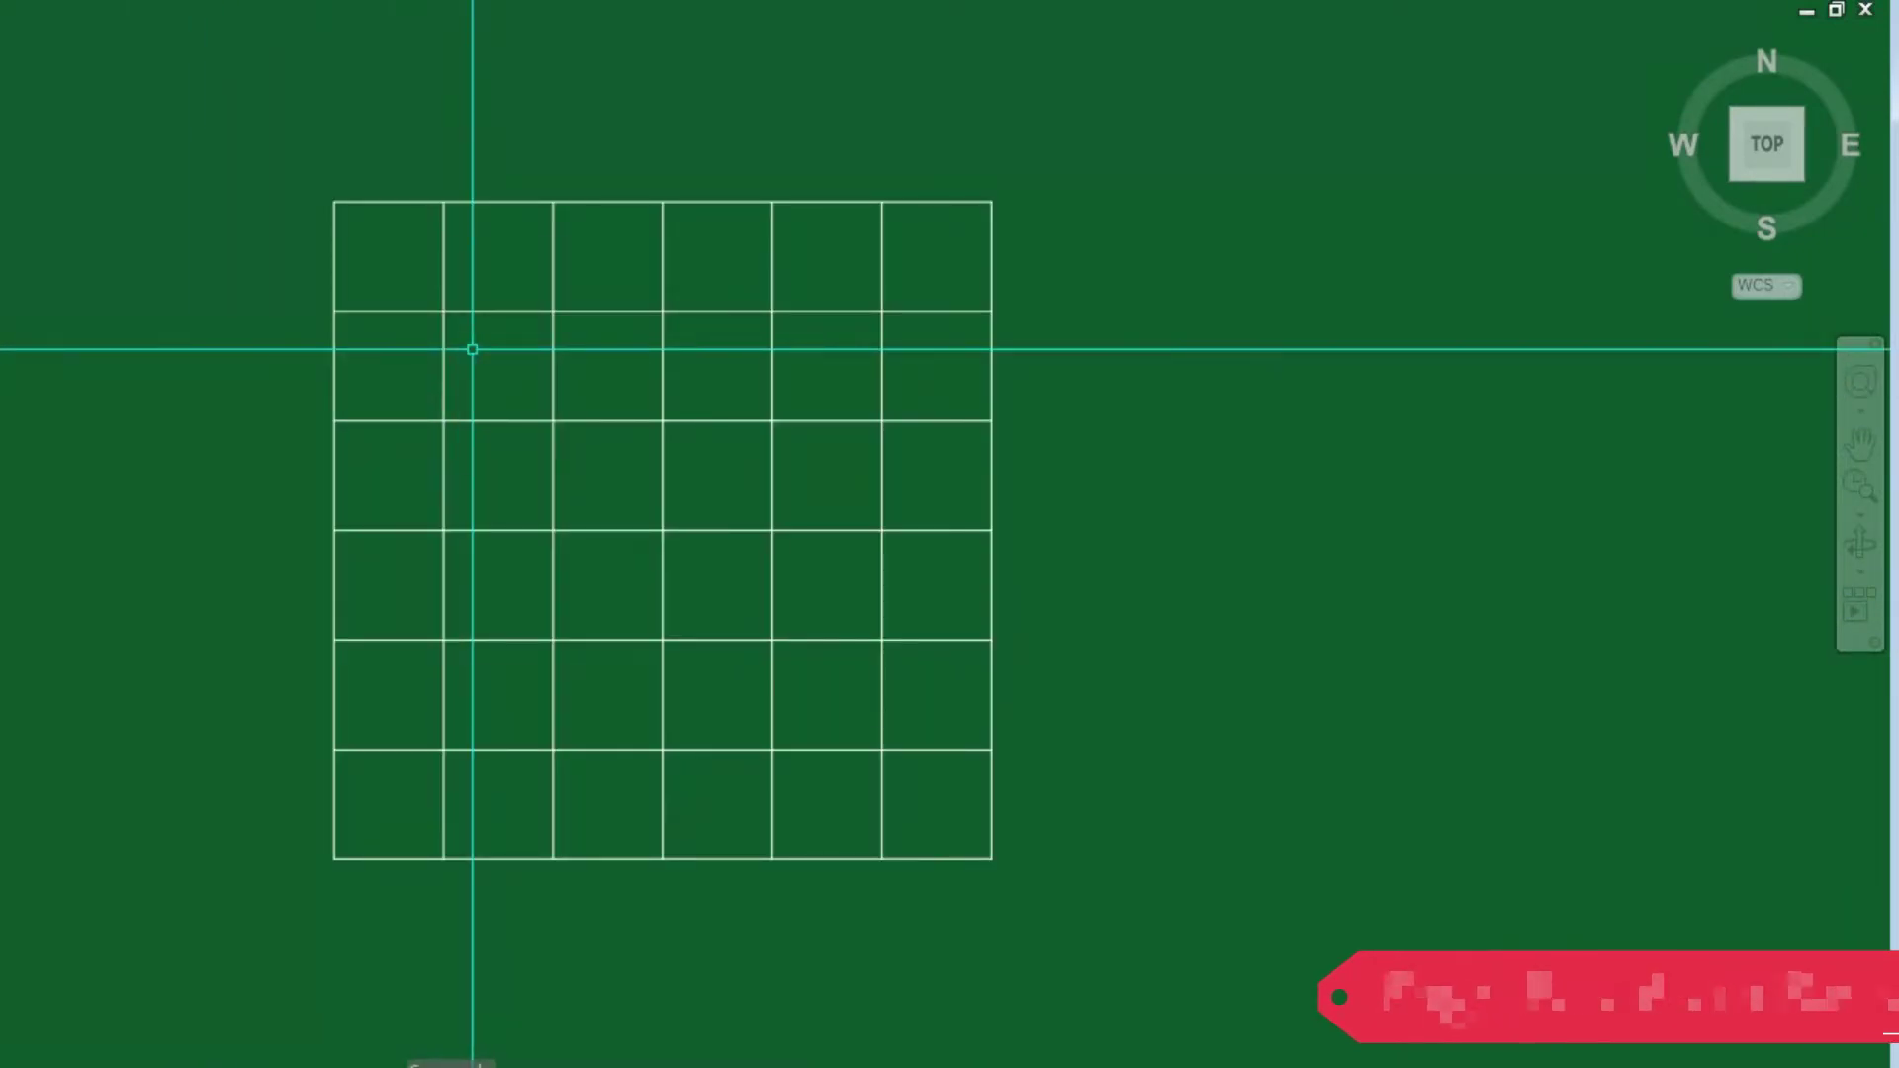
pyautogui.scroll(2, 472, 349)
pyautogui.scroll(-2, 406, 341)
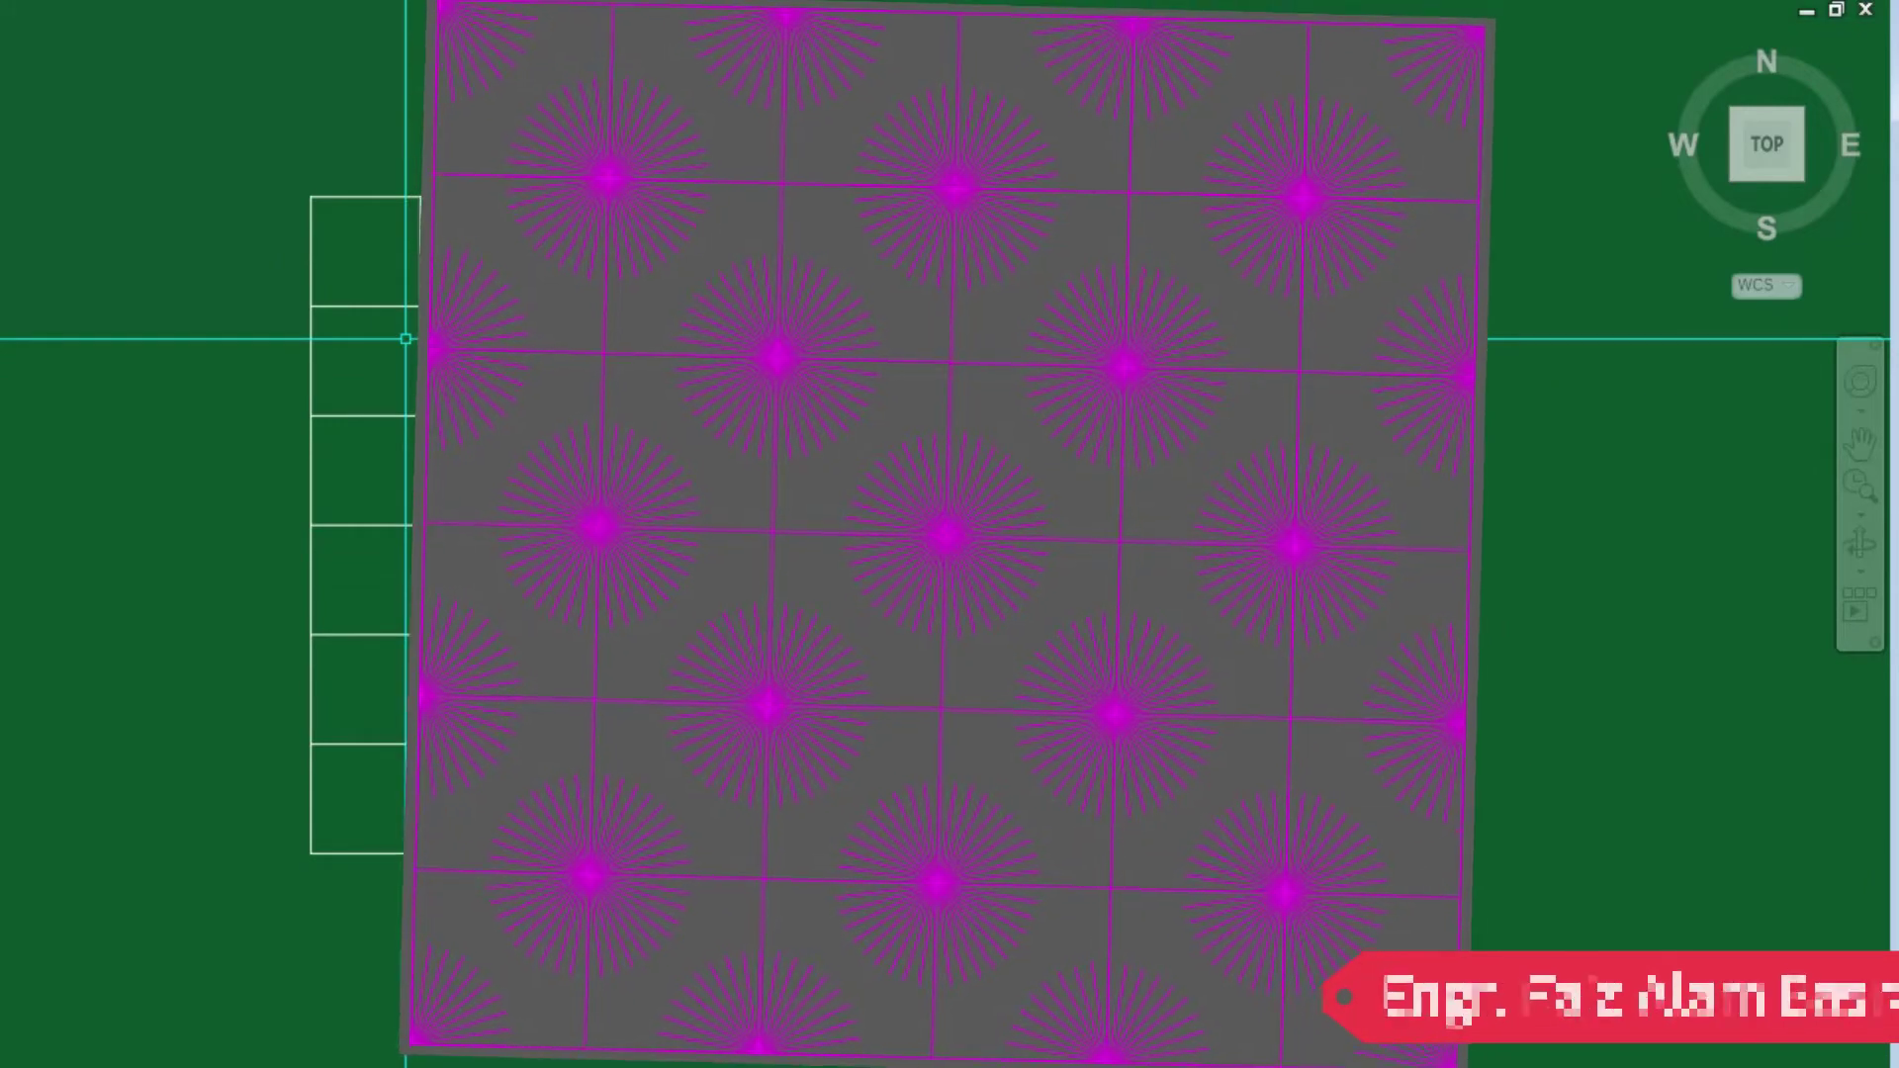
pyautogui.scroll(2, 421, 890)
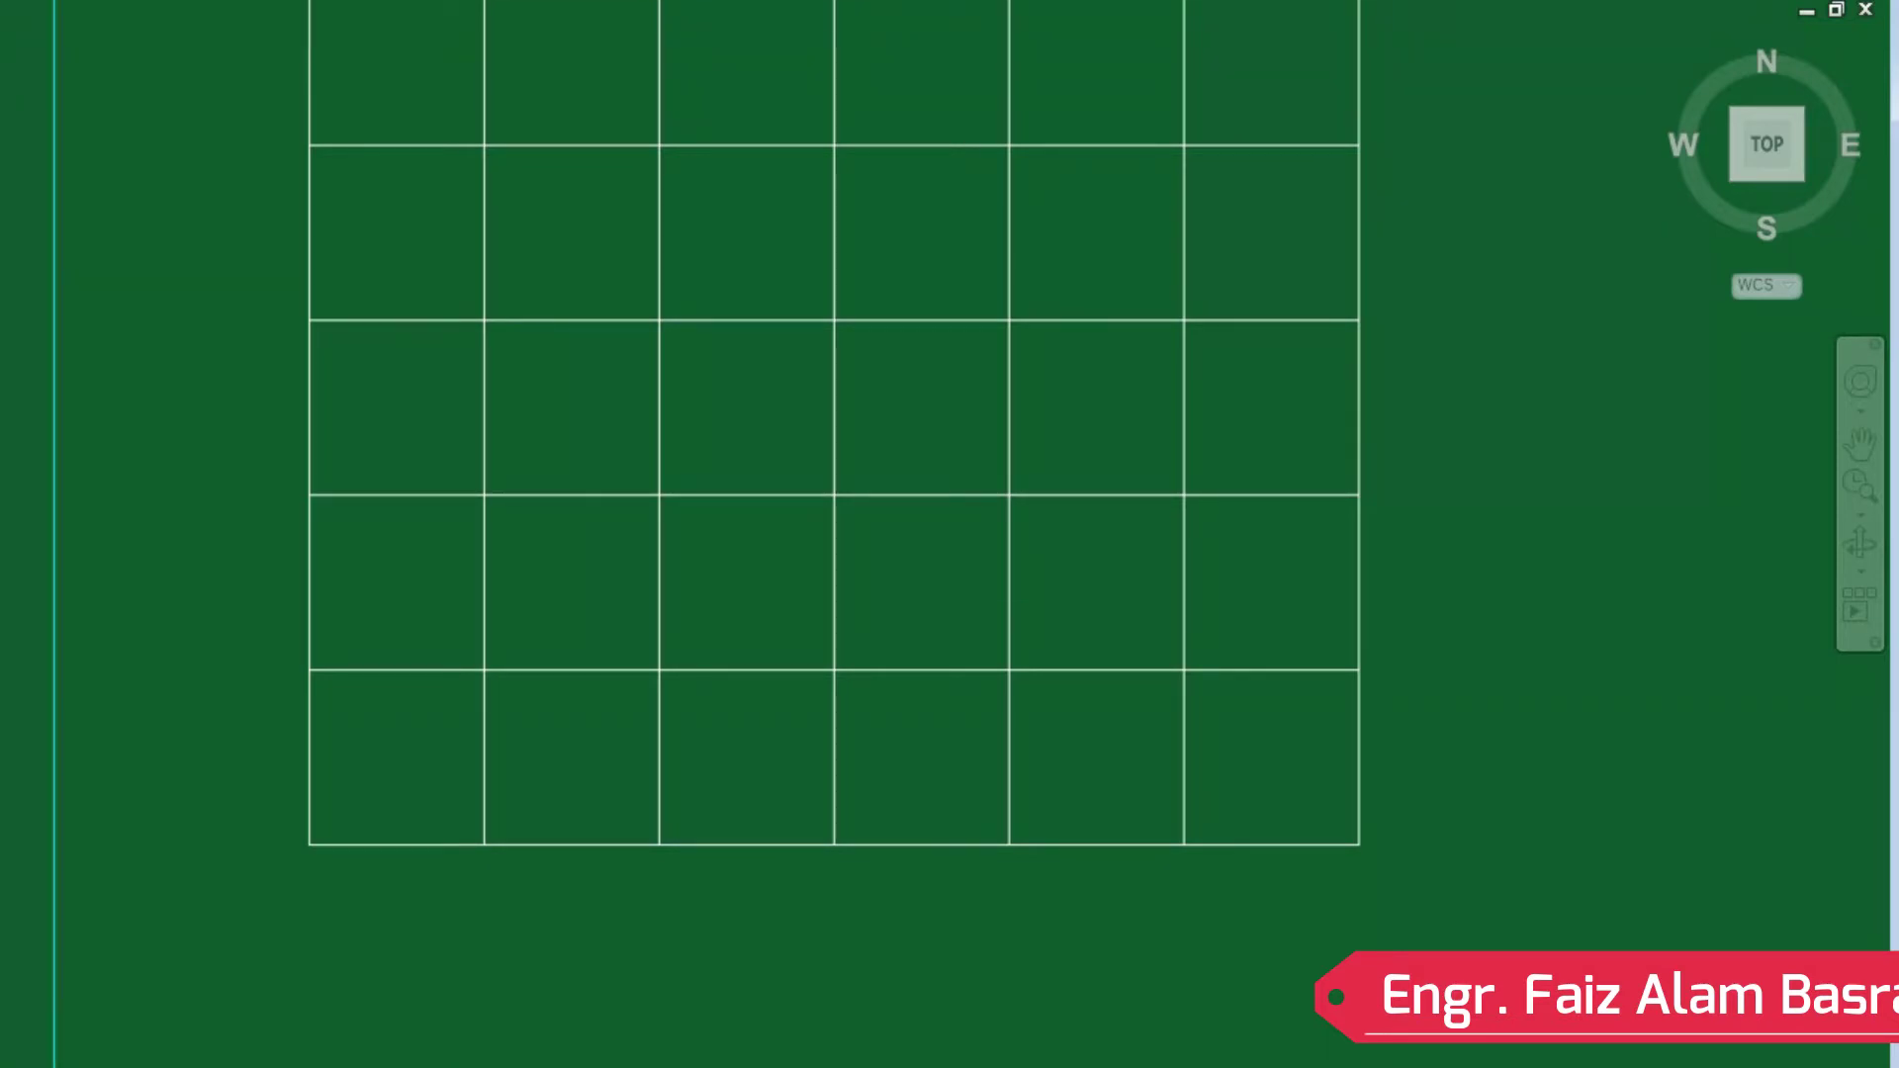
# Draw a red line with Ortho on, rising straight up from the grid's bottom-right corner.
pyautogui.write('l')
pyautogui.press('Return')
pyautogui.click(1359, 843)
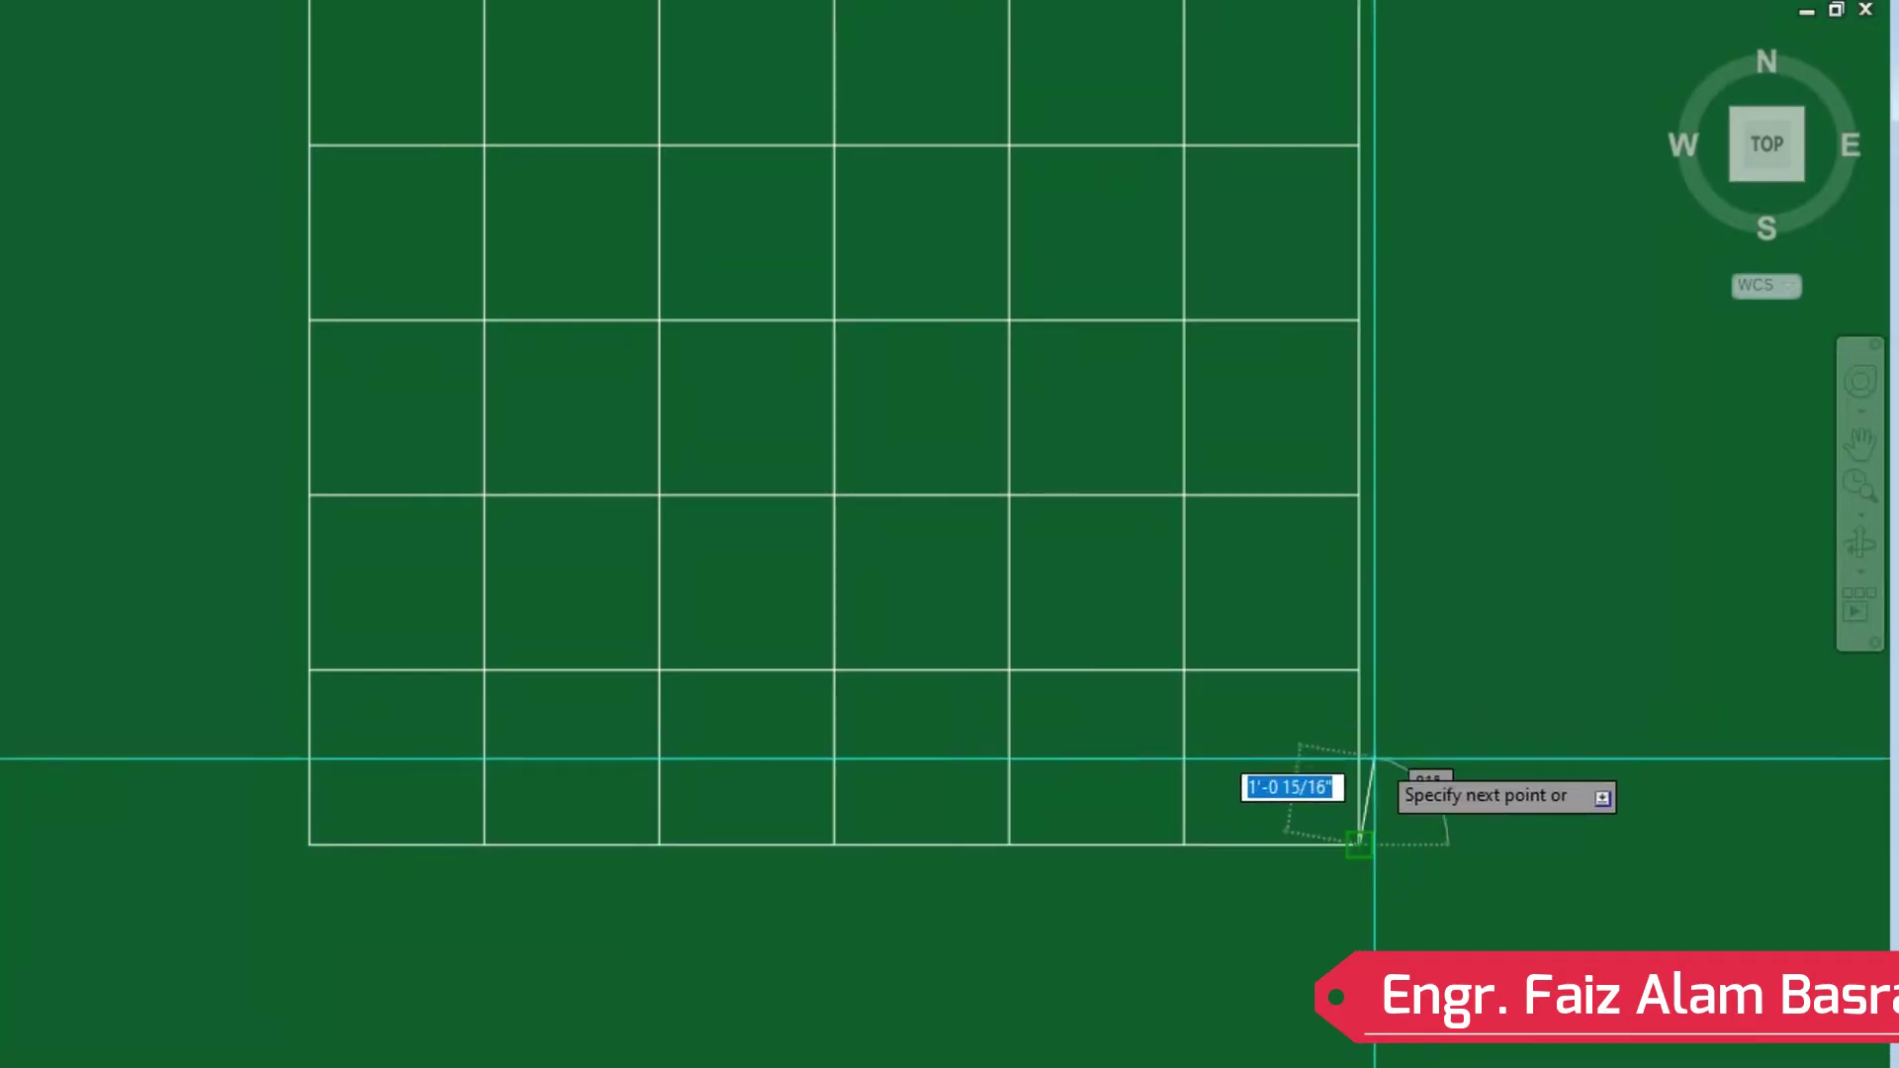
pyautogui.scroll(4, 1374, 766)
pyautogui.scroll(4, 1355, 712)
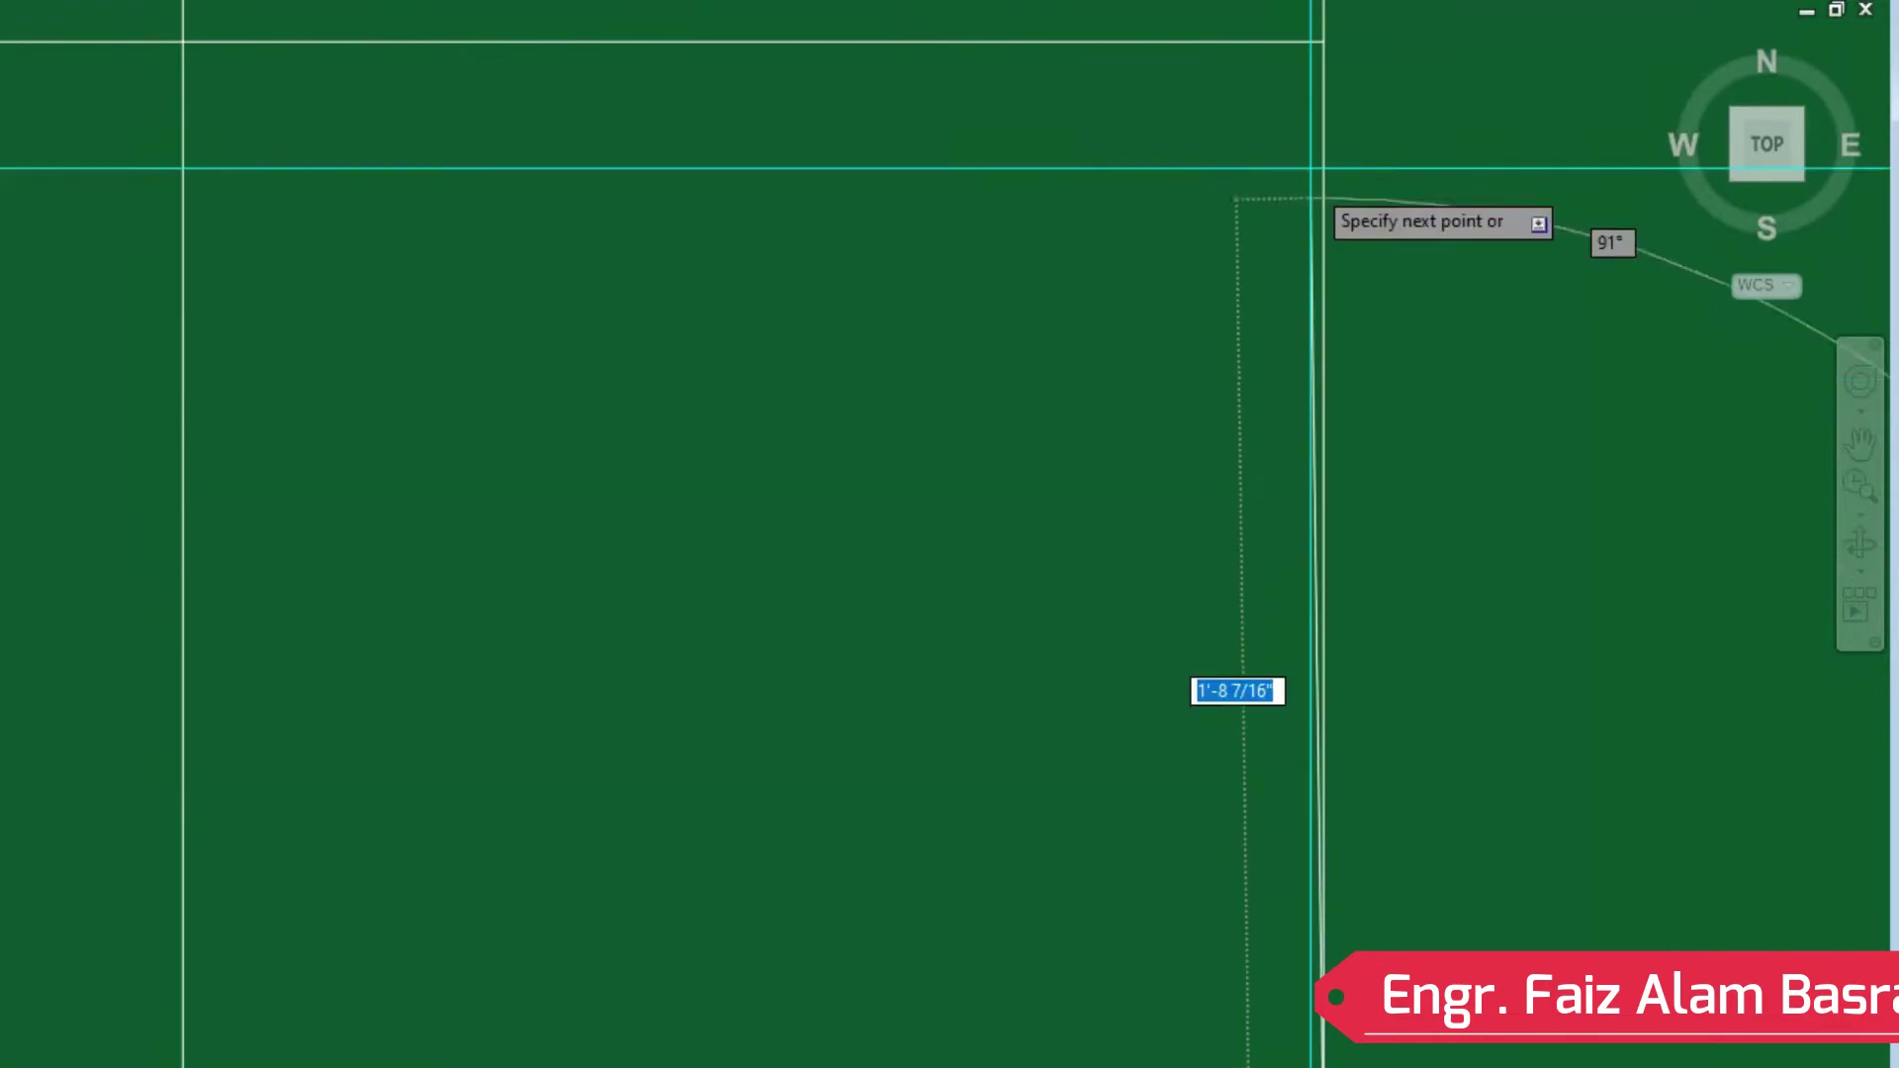
pyautogui.click(1286, 2)
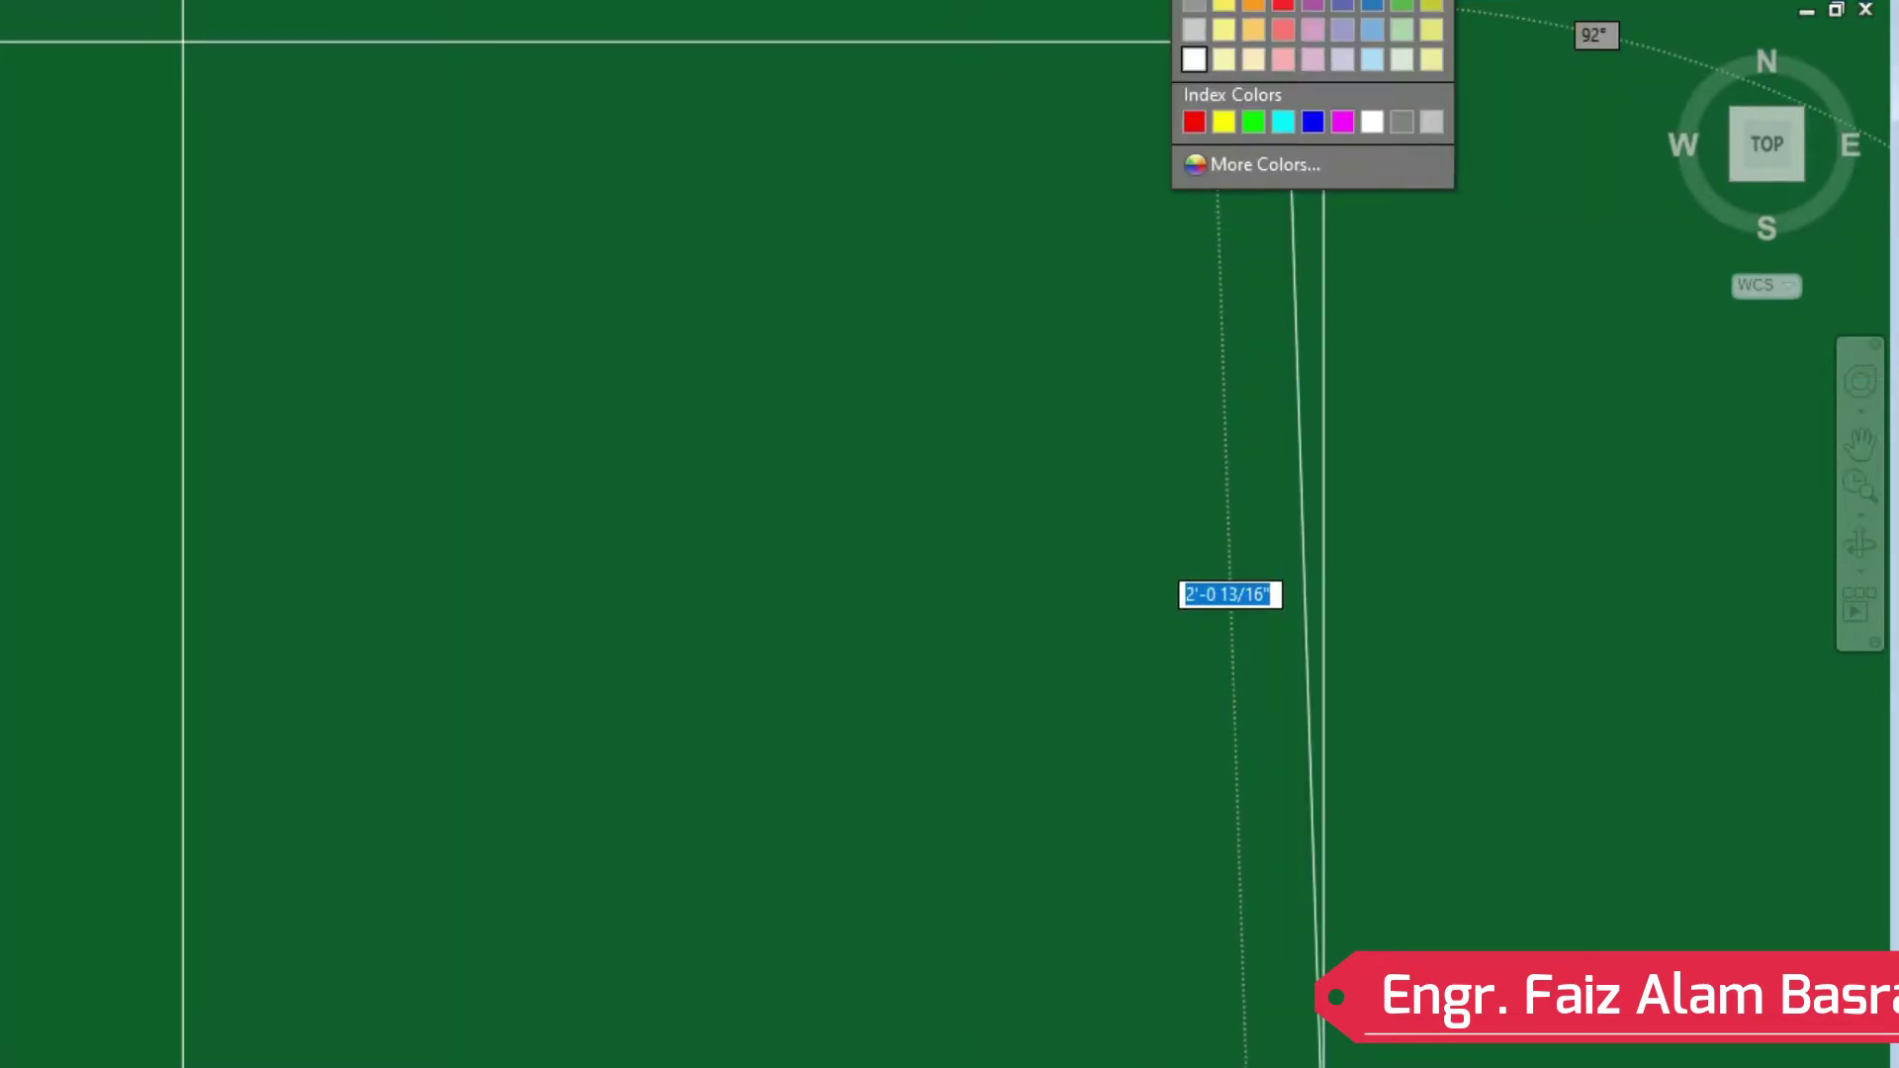
pyautogui.scroll(-3, 1276, 411)
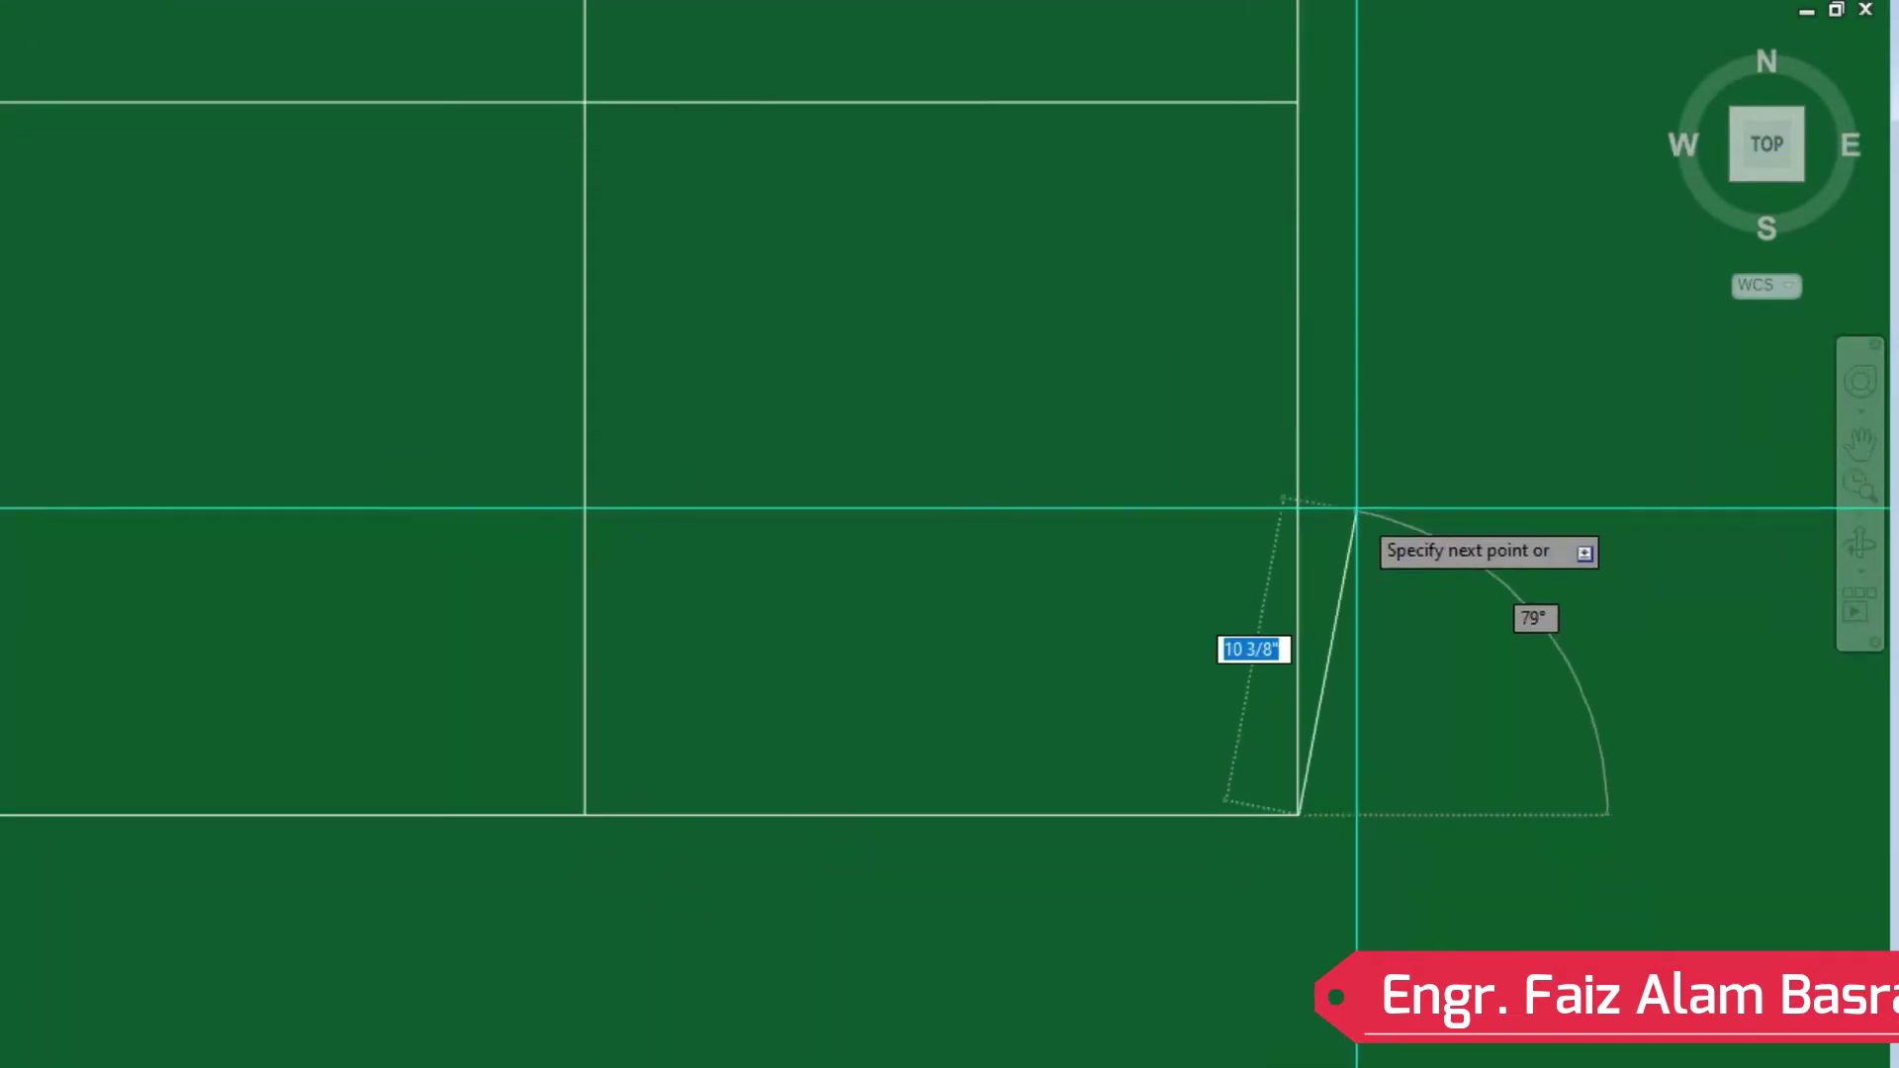
pyautogui.press('F8')
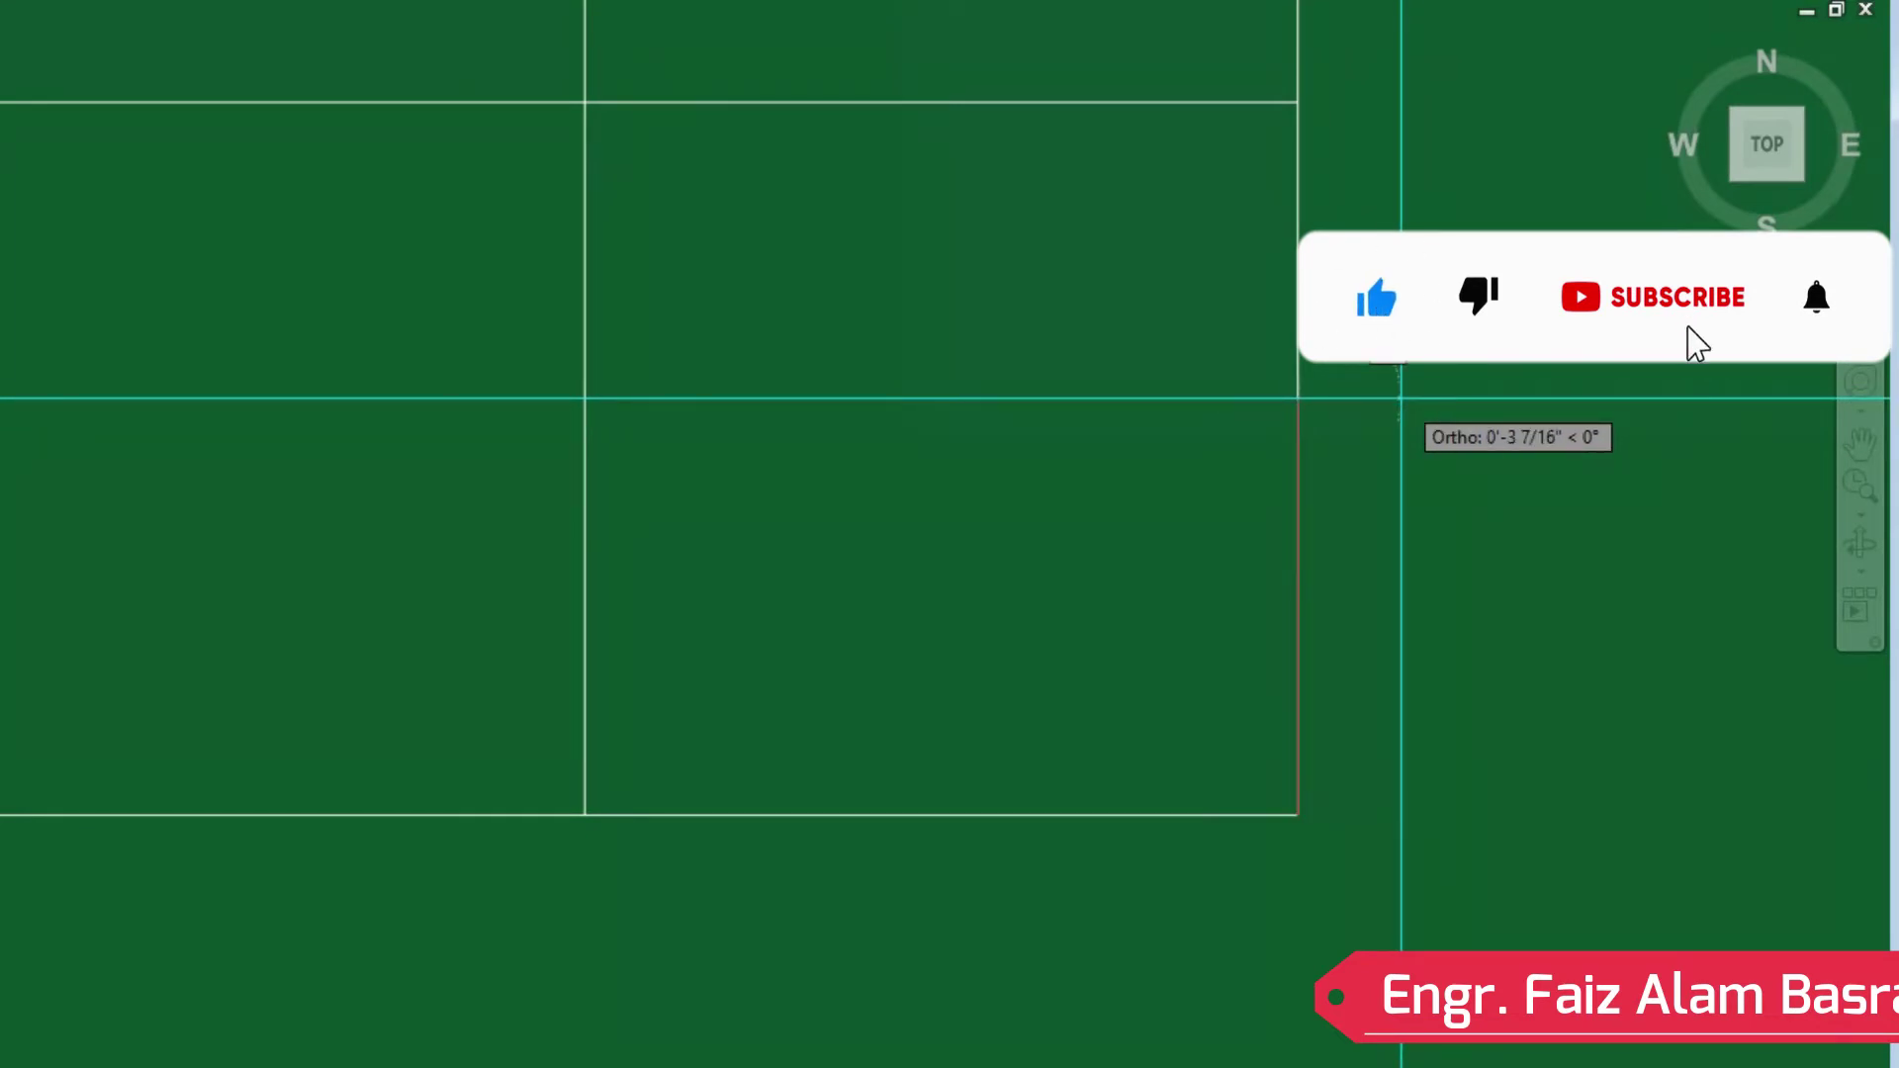
pyautogui.click(1400, 398)
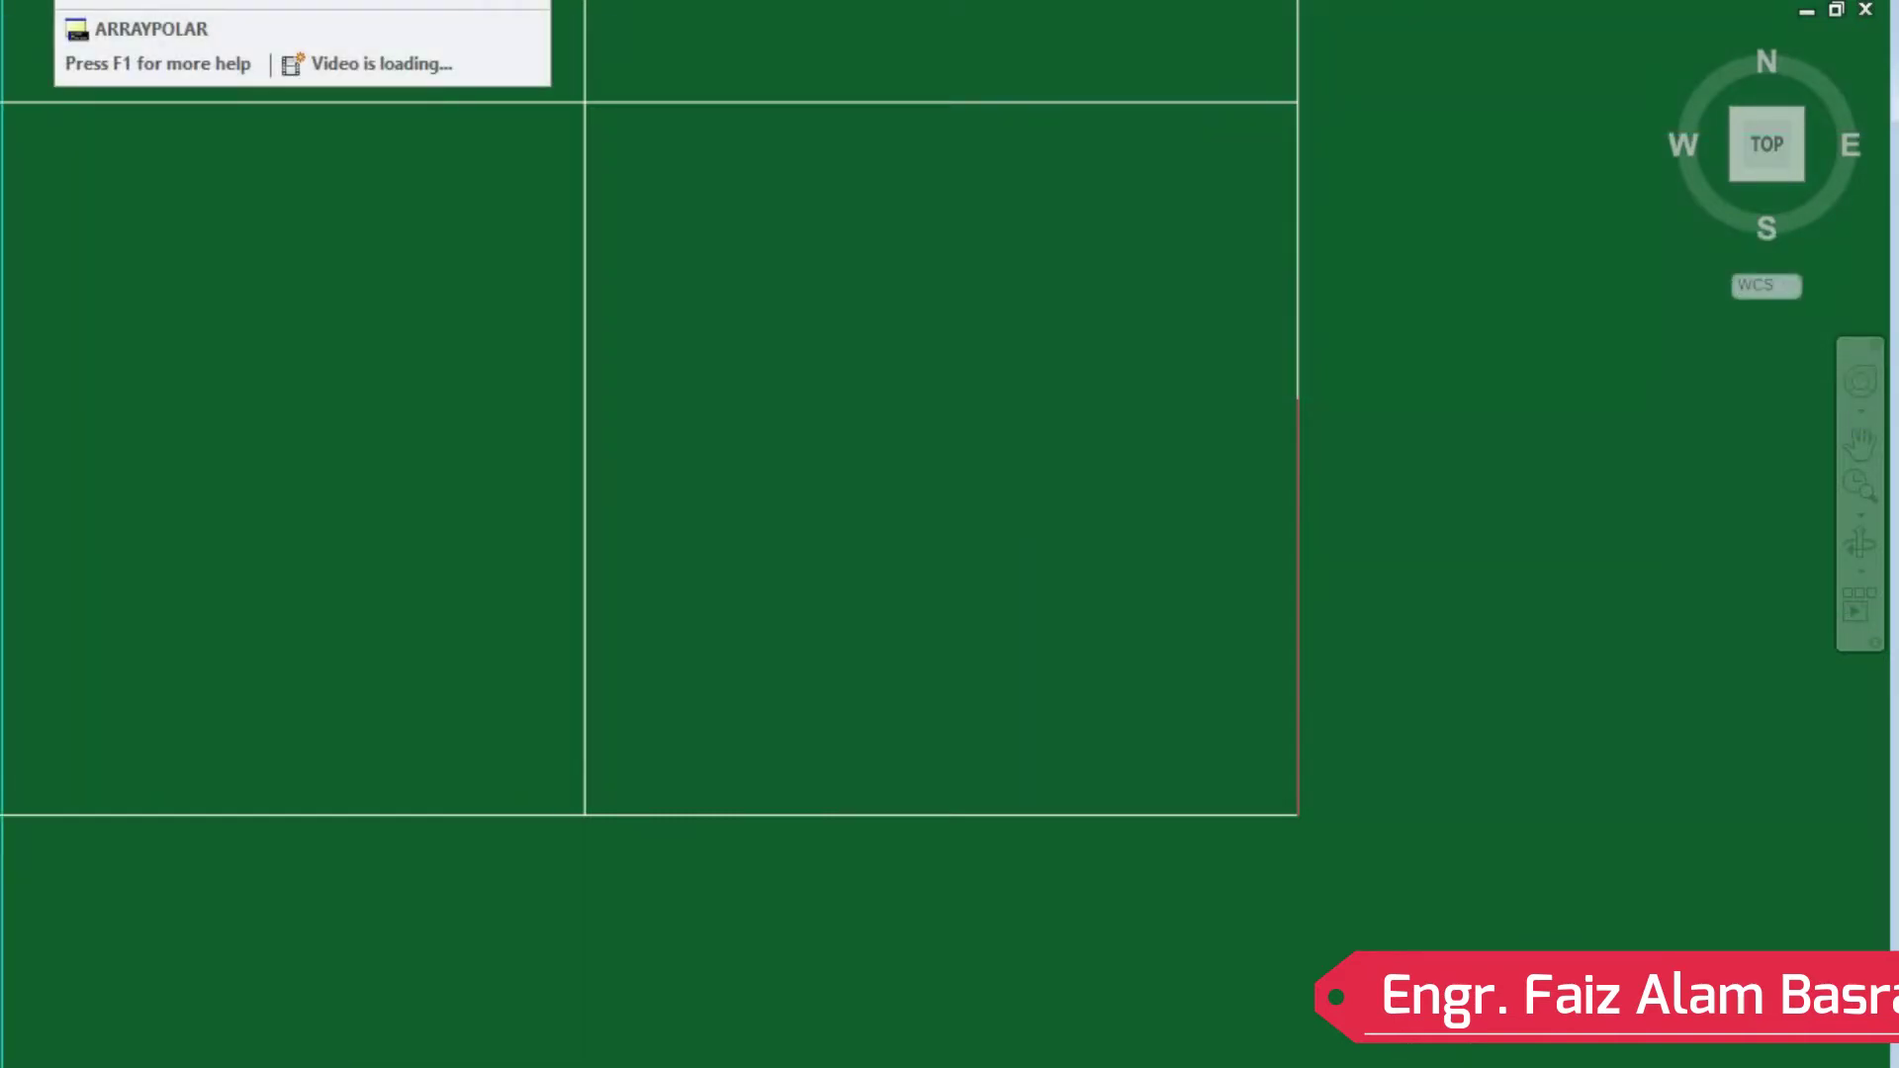
# Polar-array the red line into 10 lines over 90° around the grid's bottom-right corner.
pyautogui.press('Return')
pyautogui.click(1298, 815)
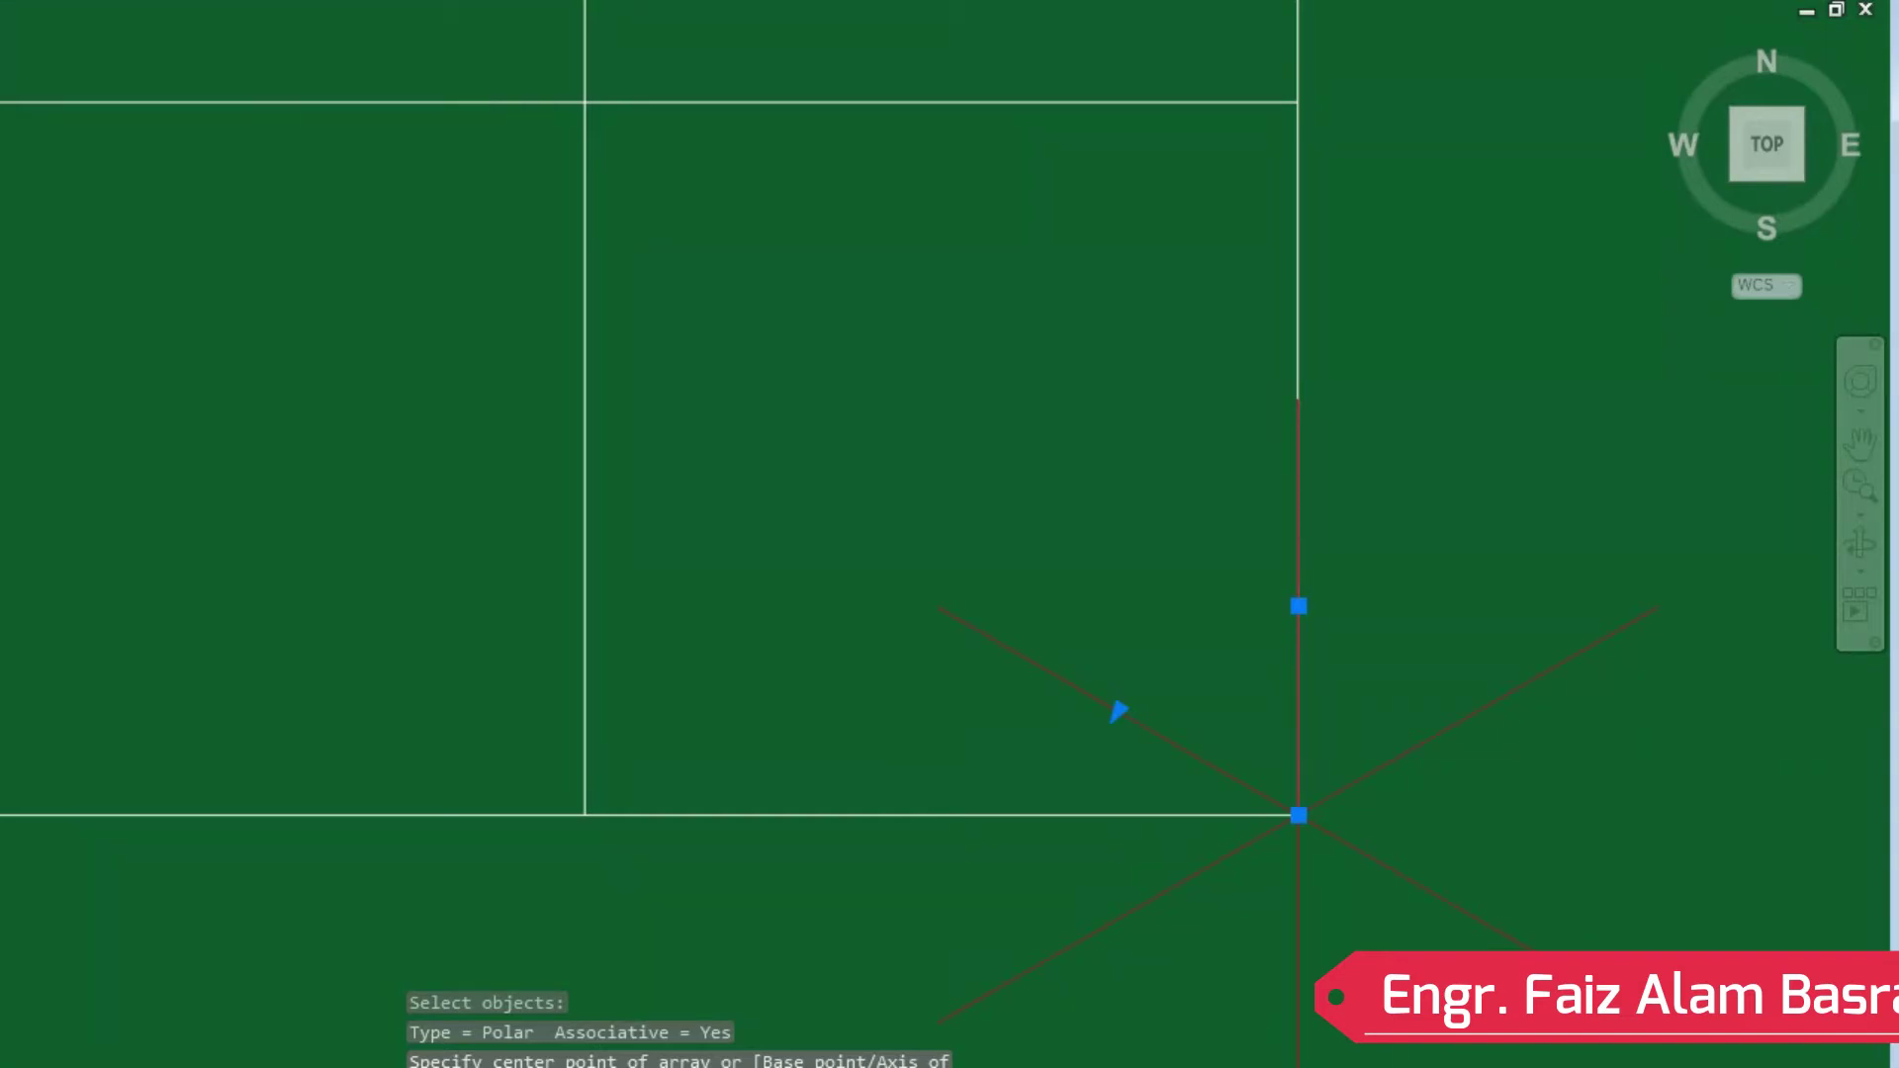
pyautogui.click(1299, 815)
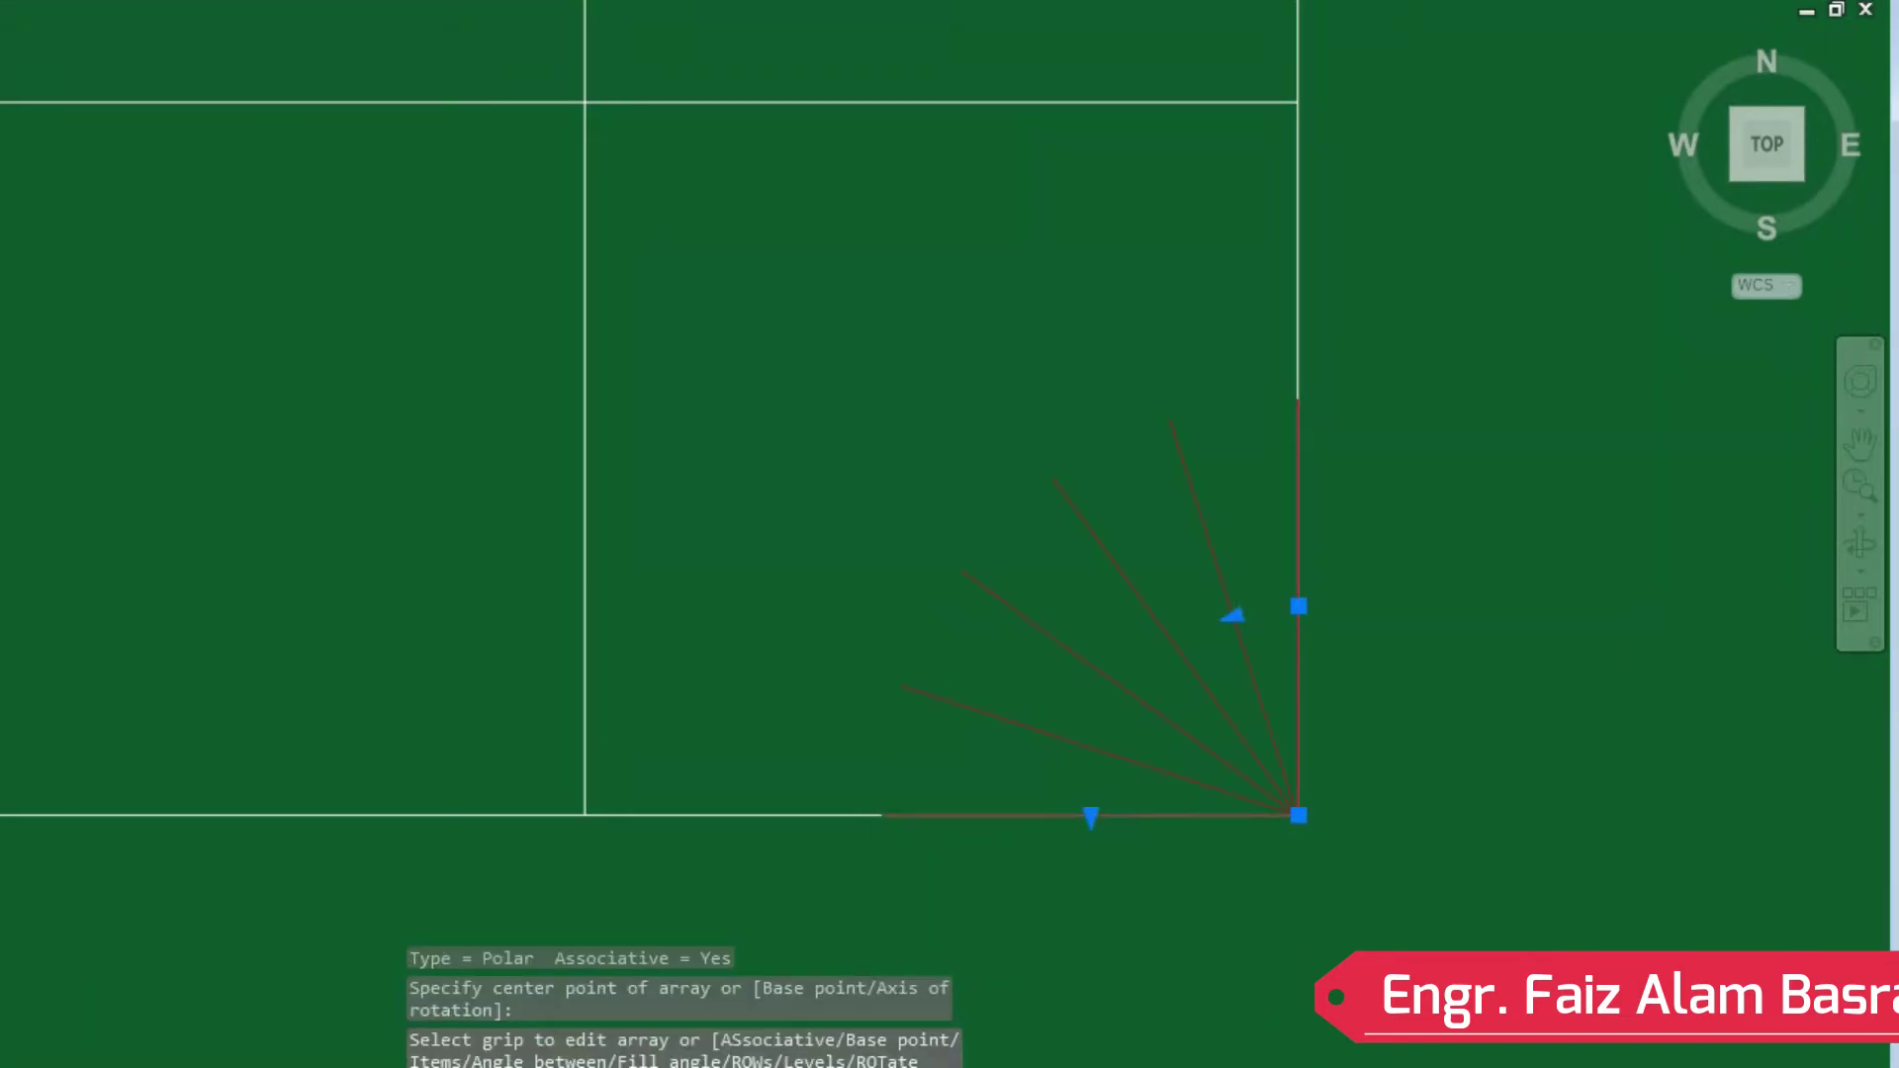
pyautogui.write('10')
pyautogui.press('Return')
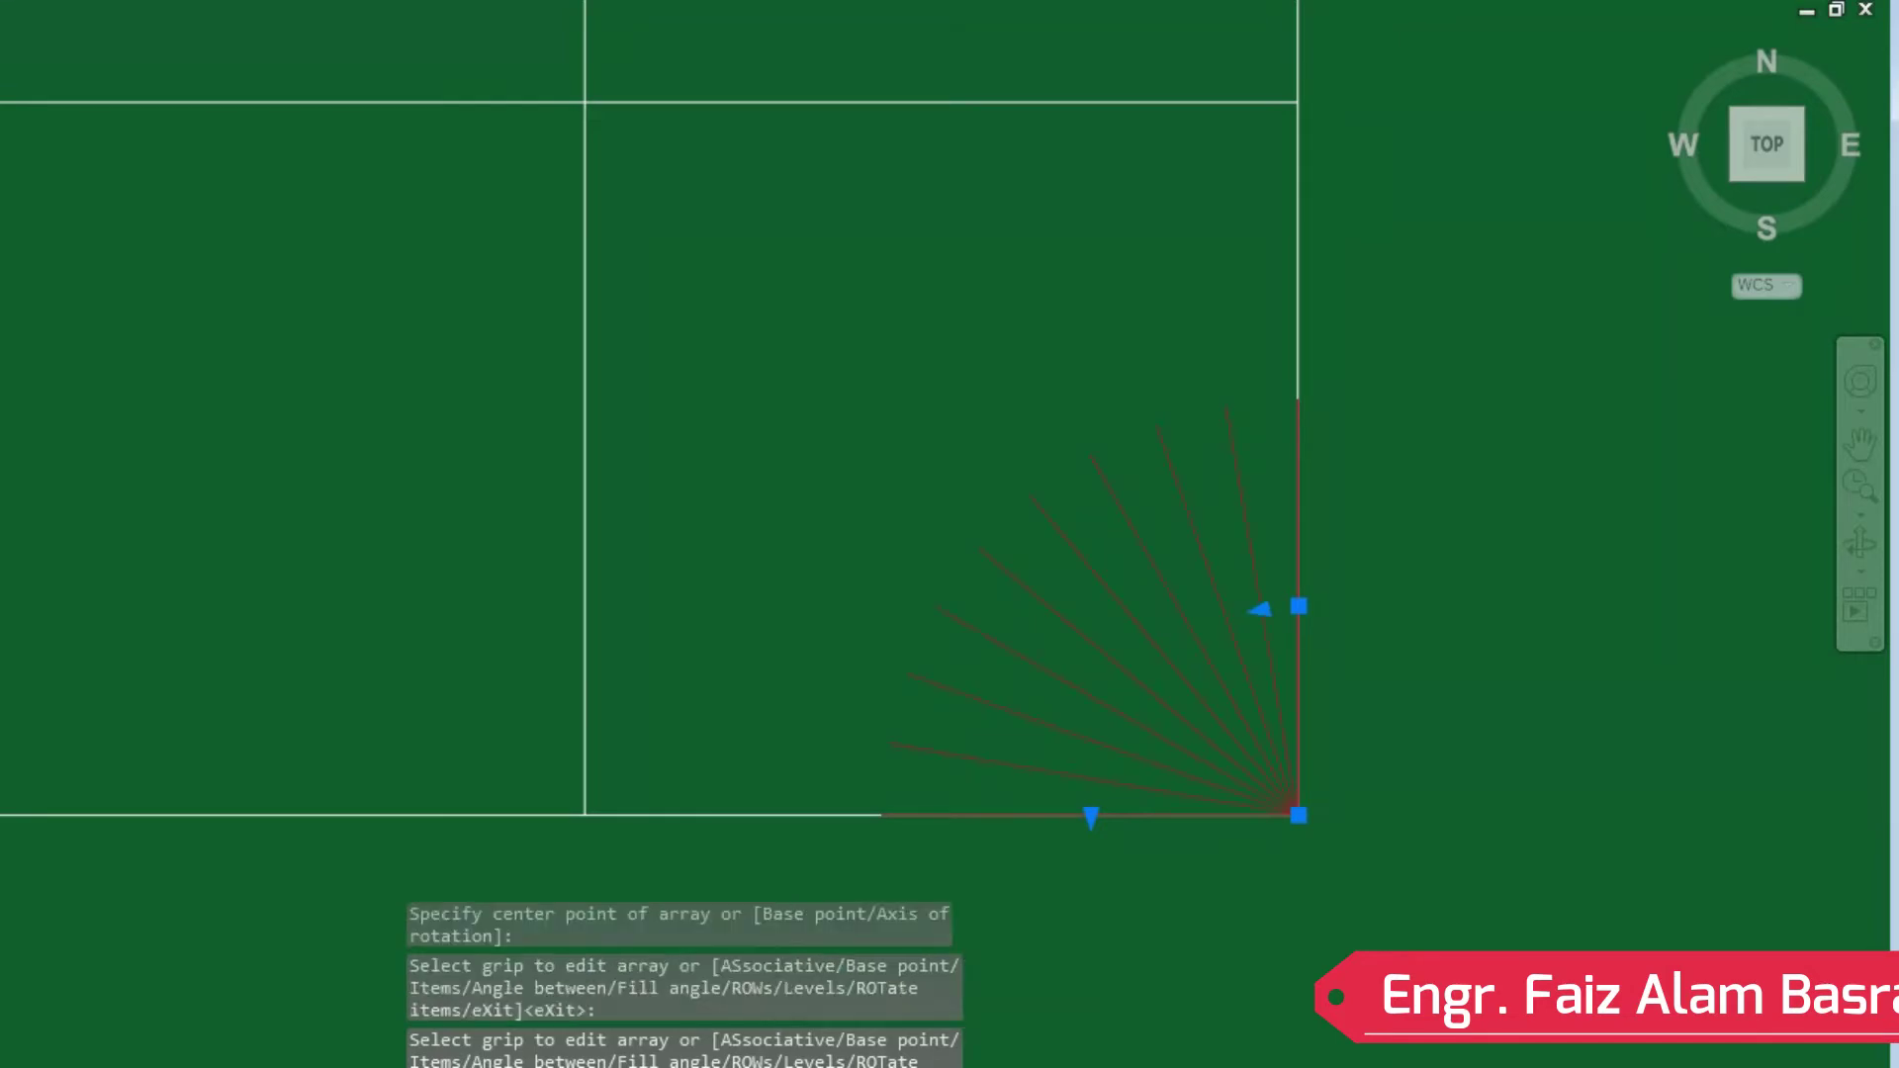
pyautogui.press('Return')
pyautogui.scroll(-3, 691, 453)
pyautogui.scroll(-3, 1038, 640)
pyautogui.scroll(2, 802, 470)
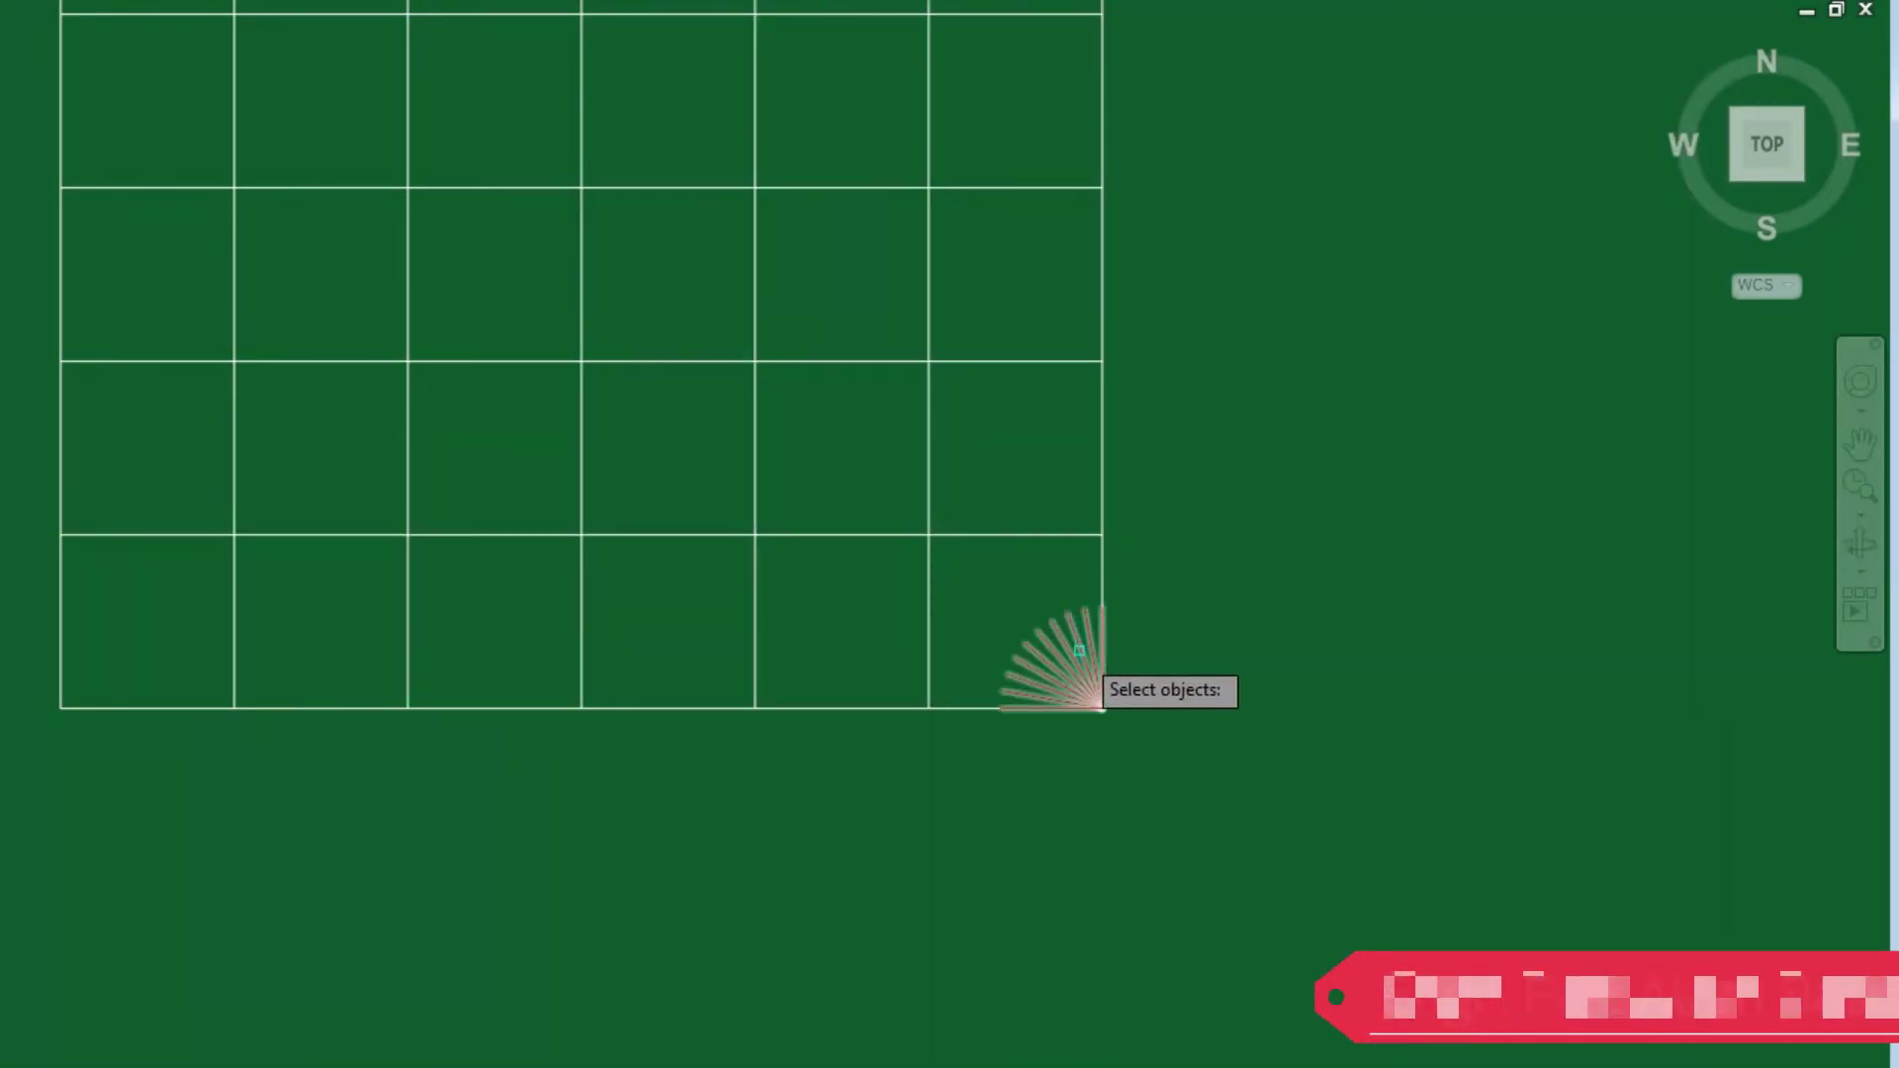
# Start copying the quarter fan to a grid intersection, then cancel the stray copy.
pyautogui.click(1026, 657)
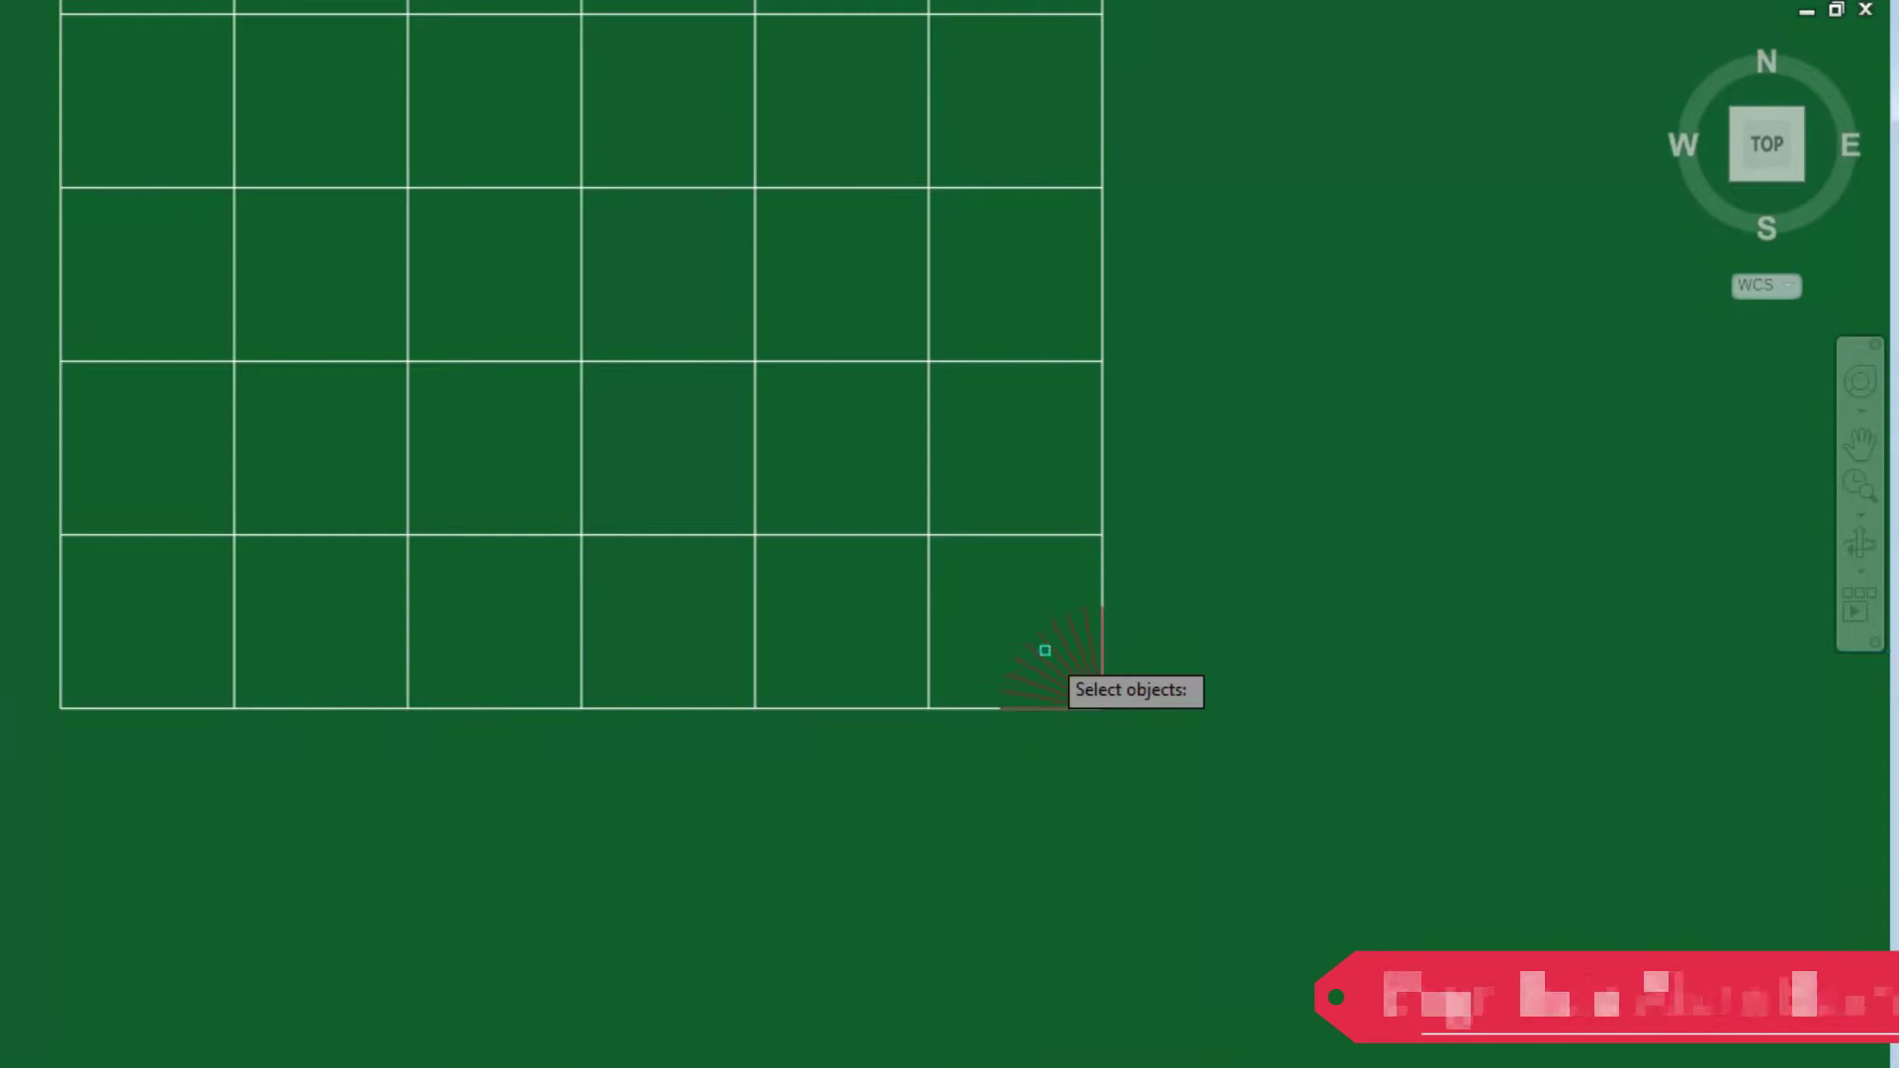
pyautogui.press('Return')
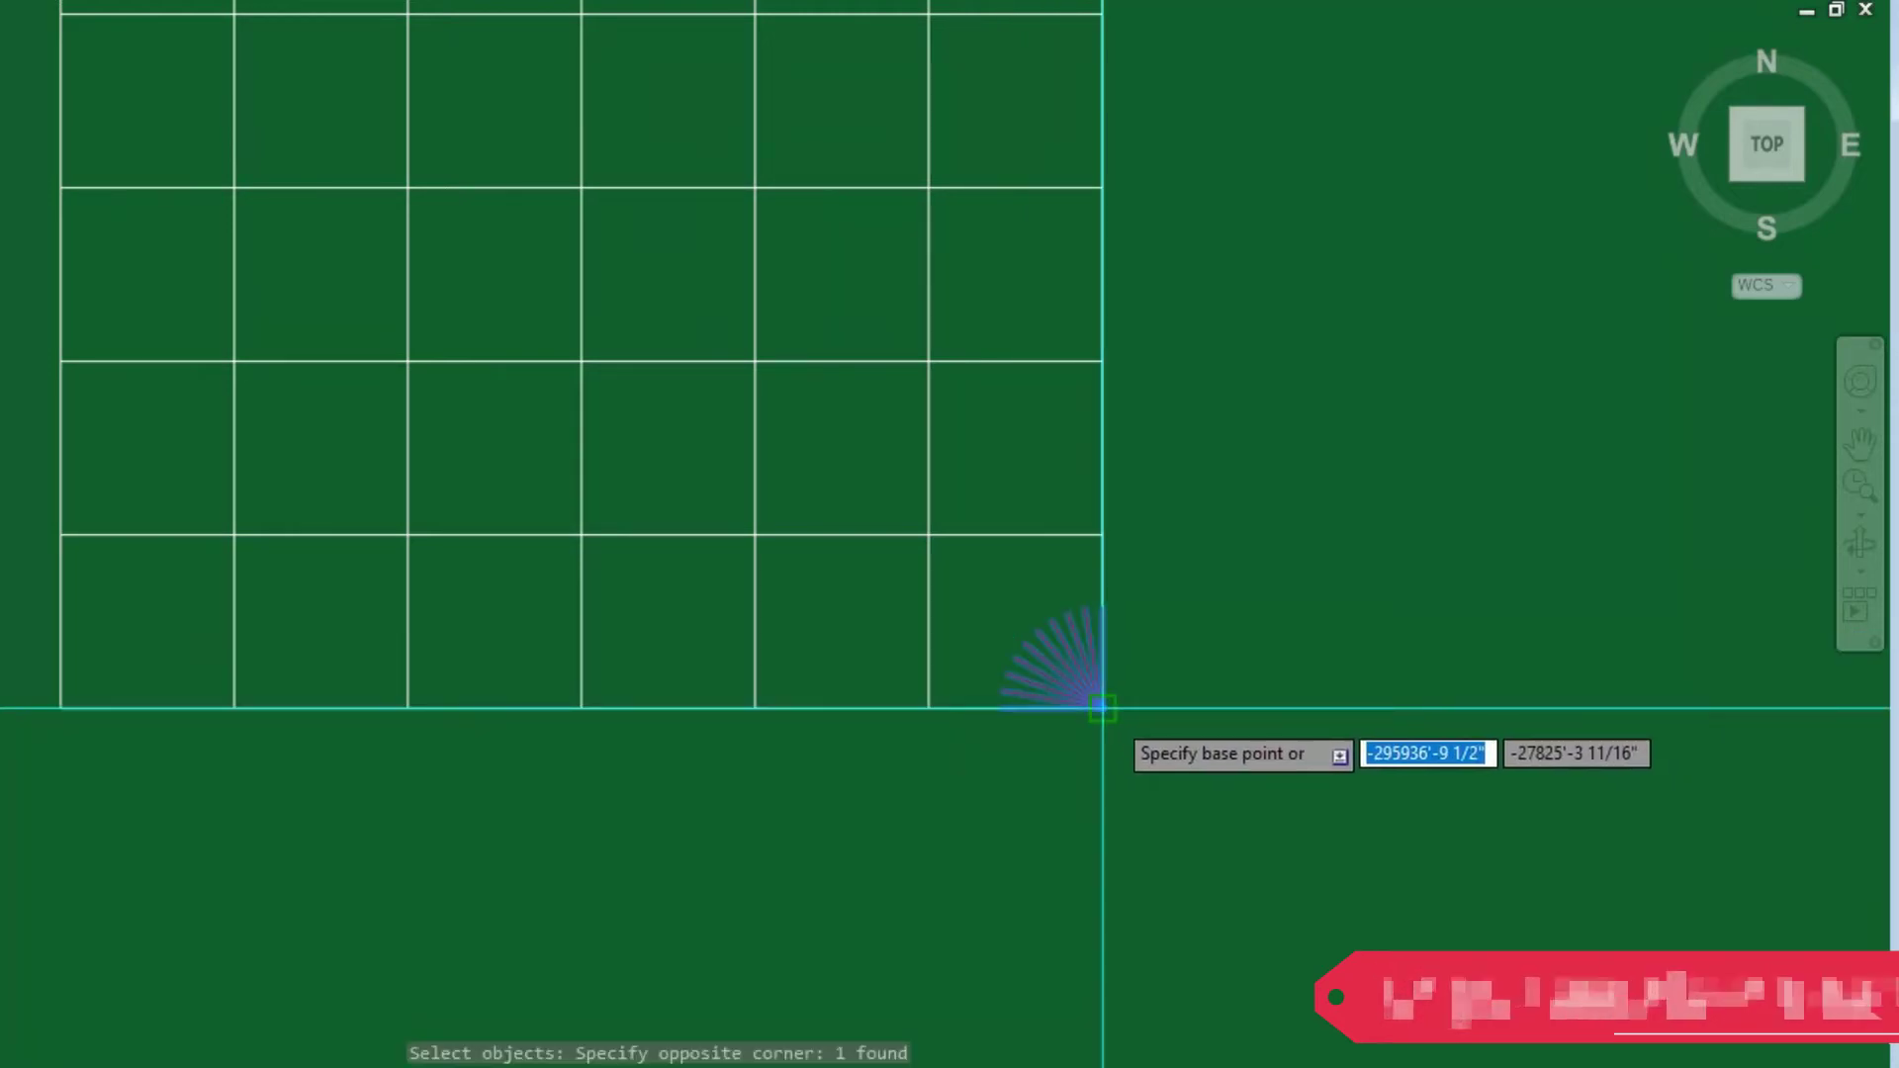
pyautogui.click(1103, 708)
pyautogui.click(929, 534)
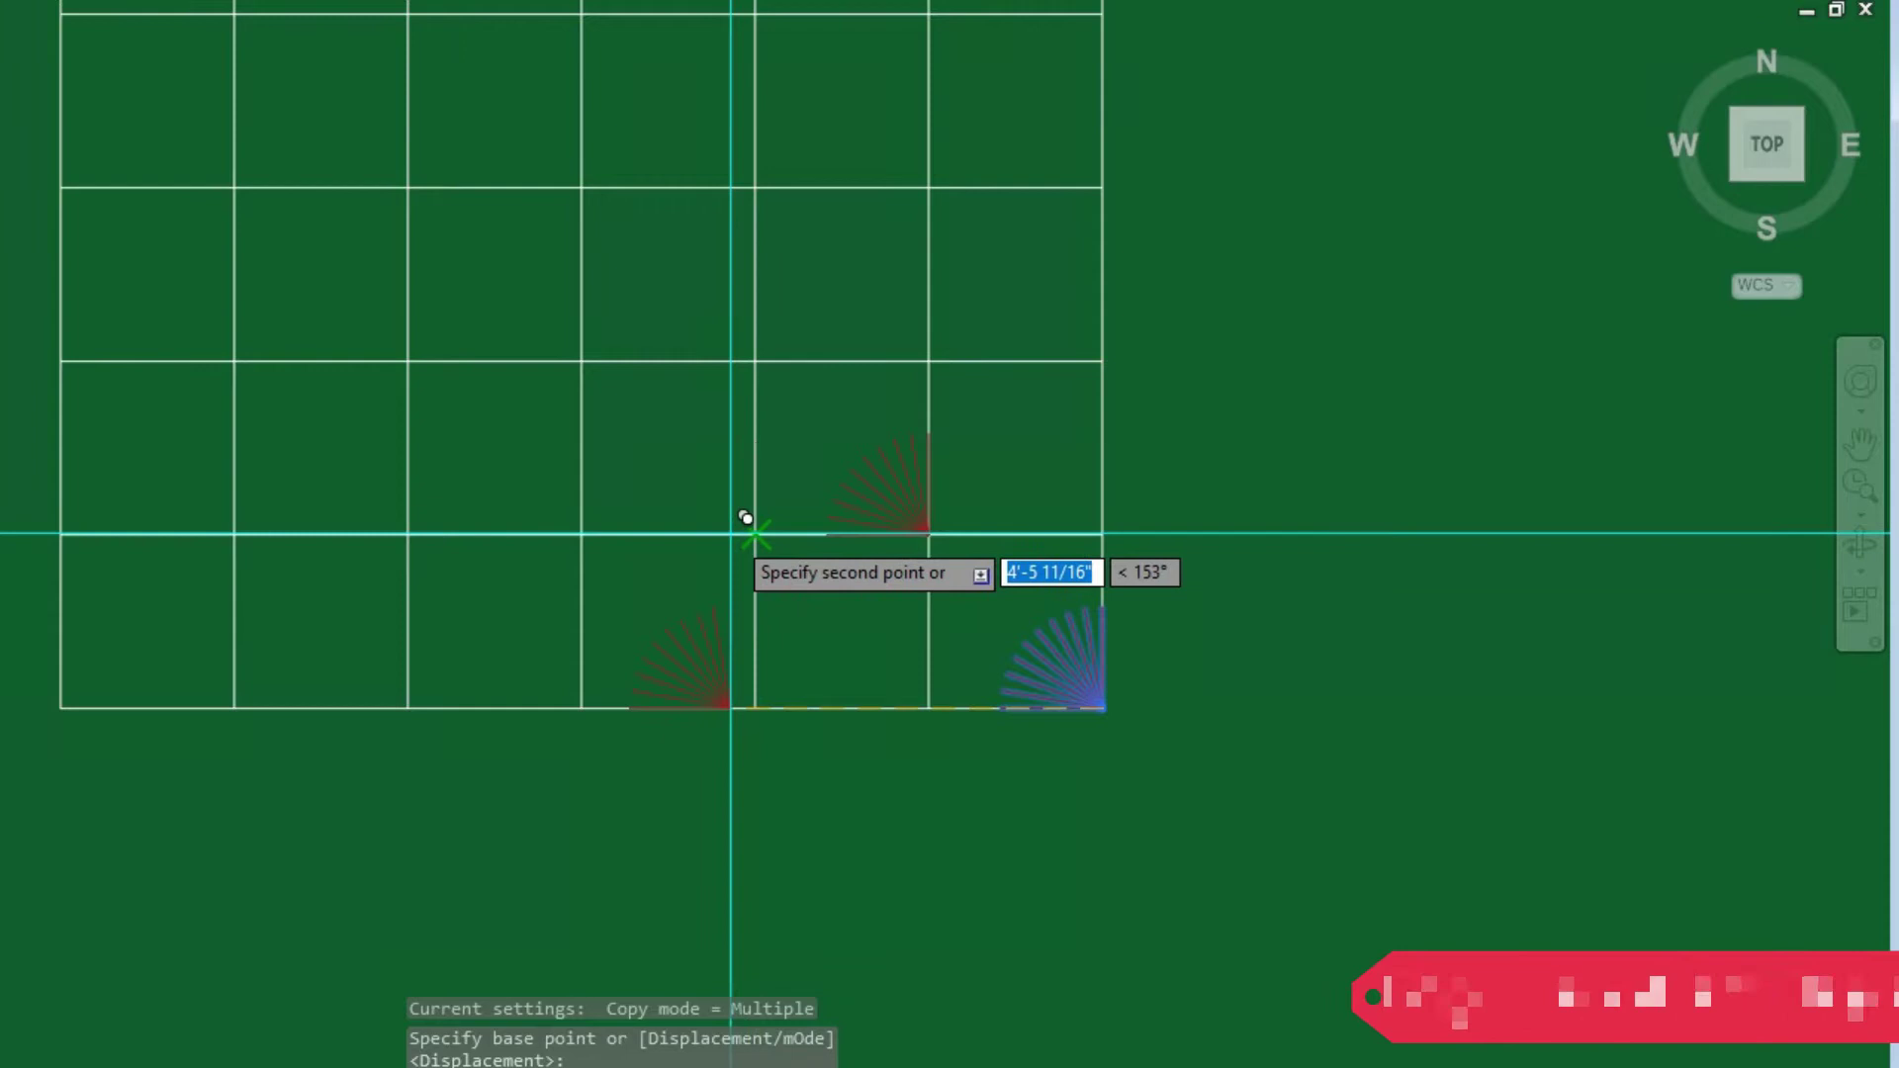
pyautogui.press('Escape')
# Copy the full starburst from its centre to points 4'-0" and 8'-0" to the left.
pyautogui.click(902, 513)
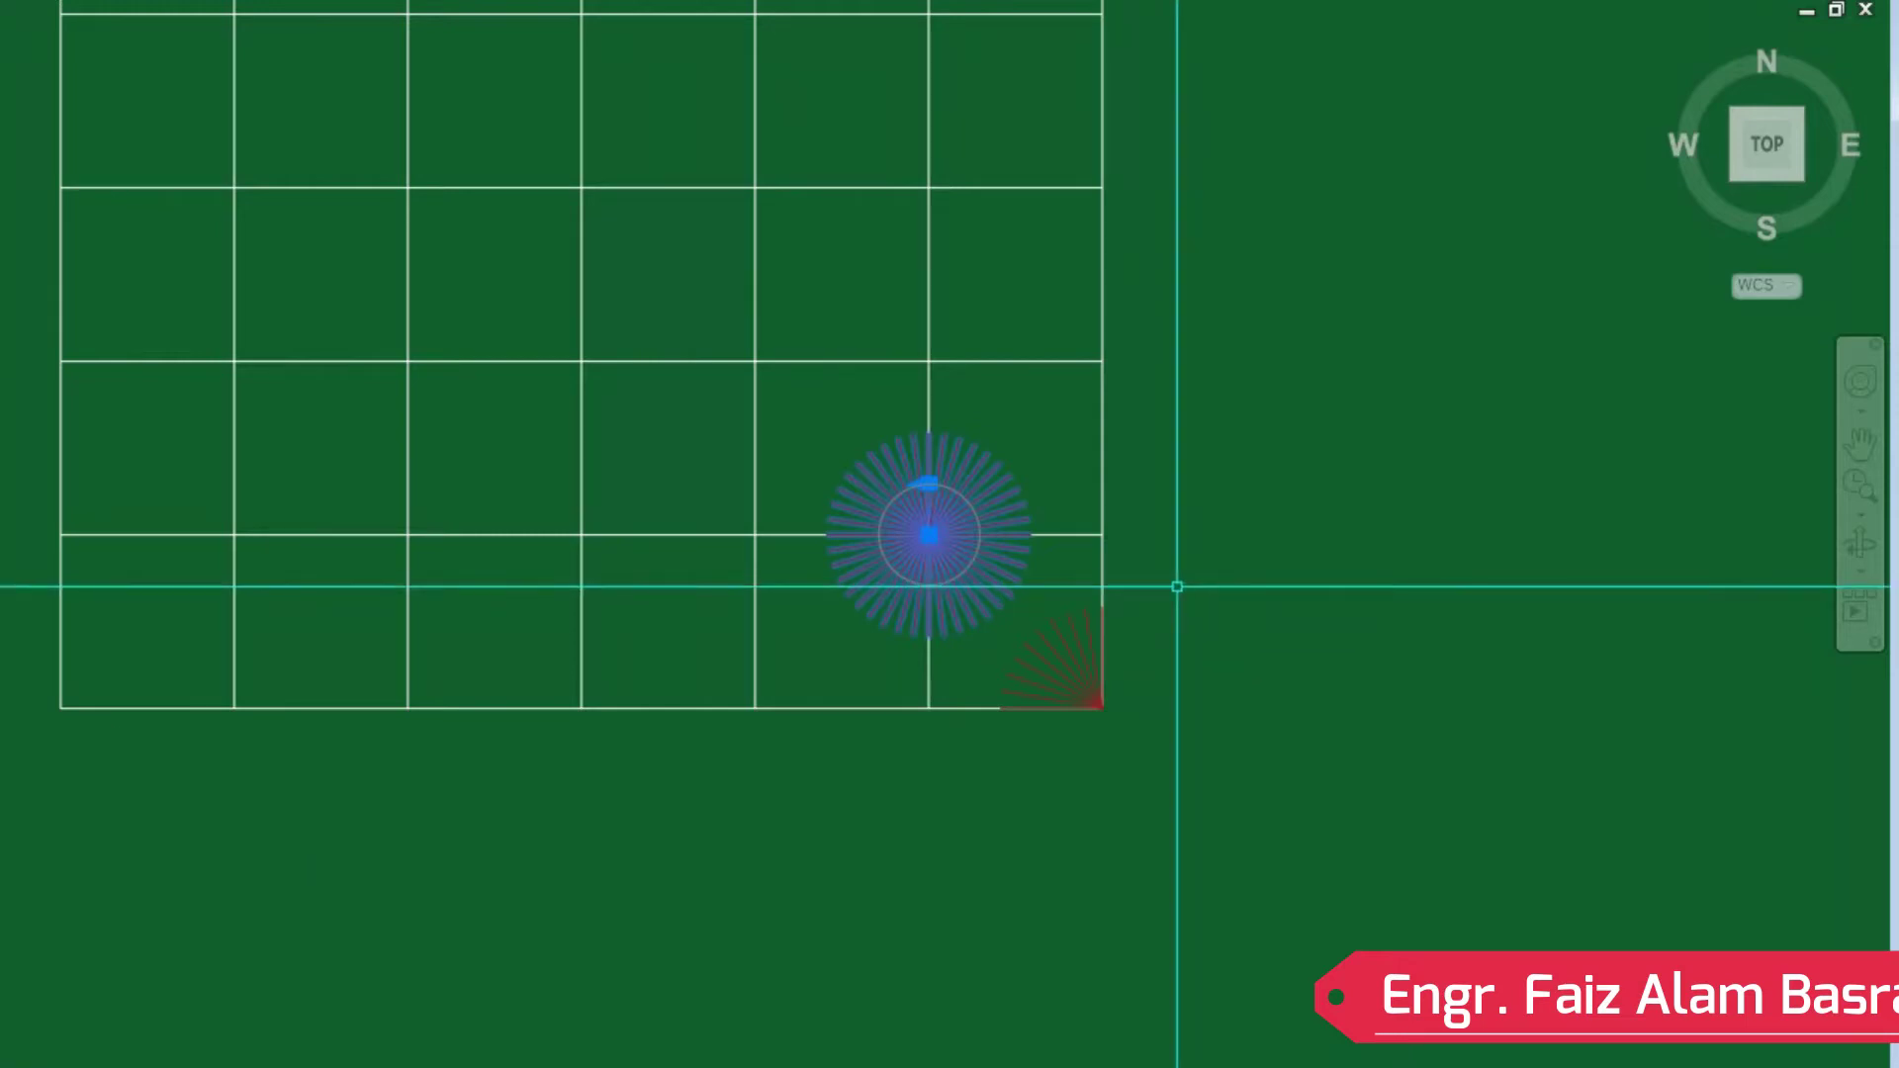
pyautogui.scroll(-3, 495, 673)
pyautogui.scroll(2, 442, 506)
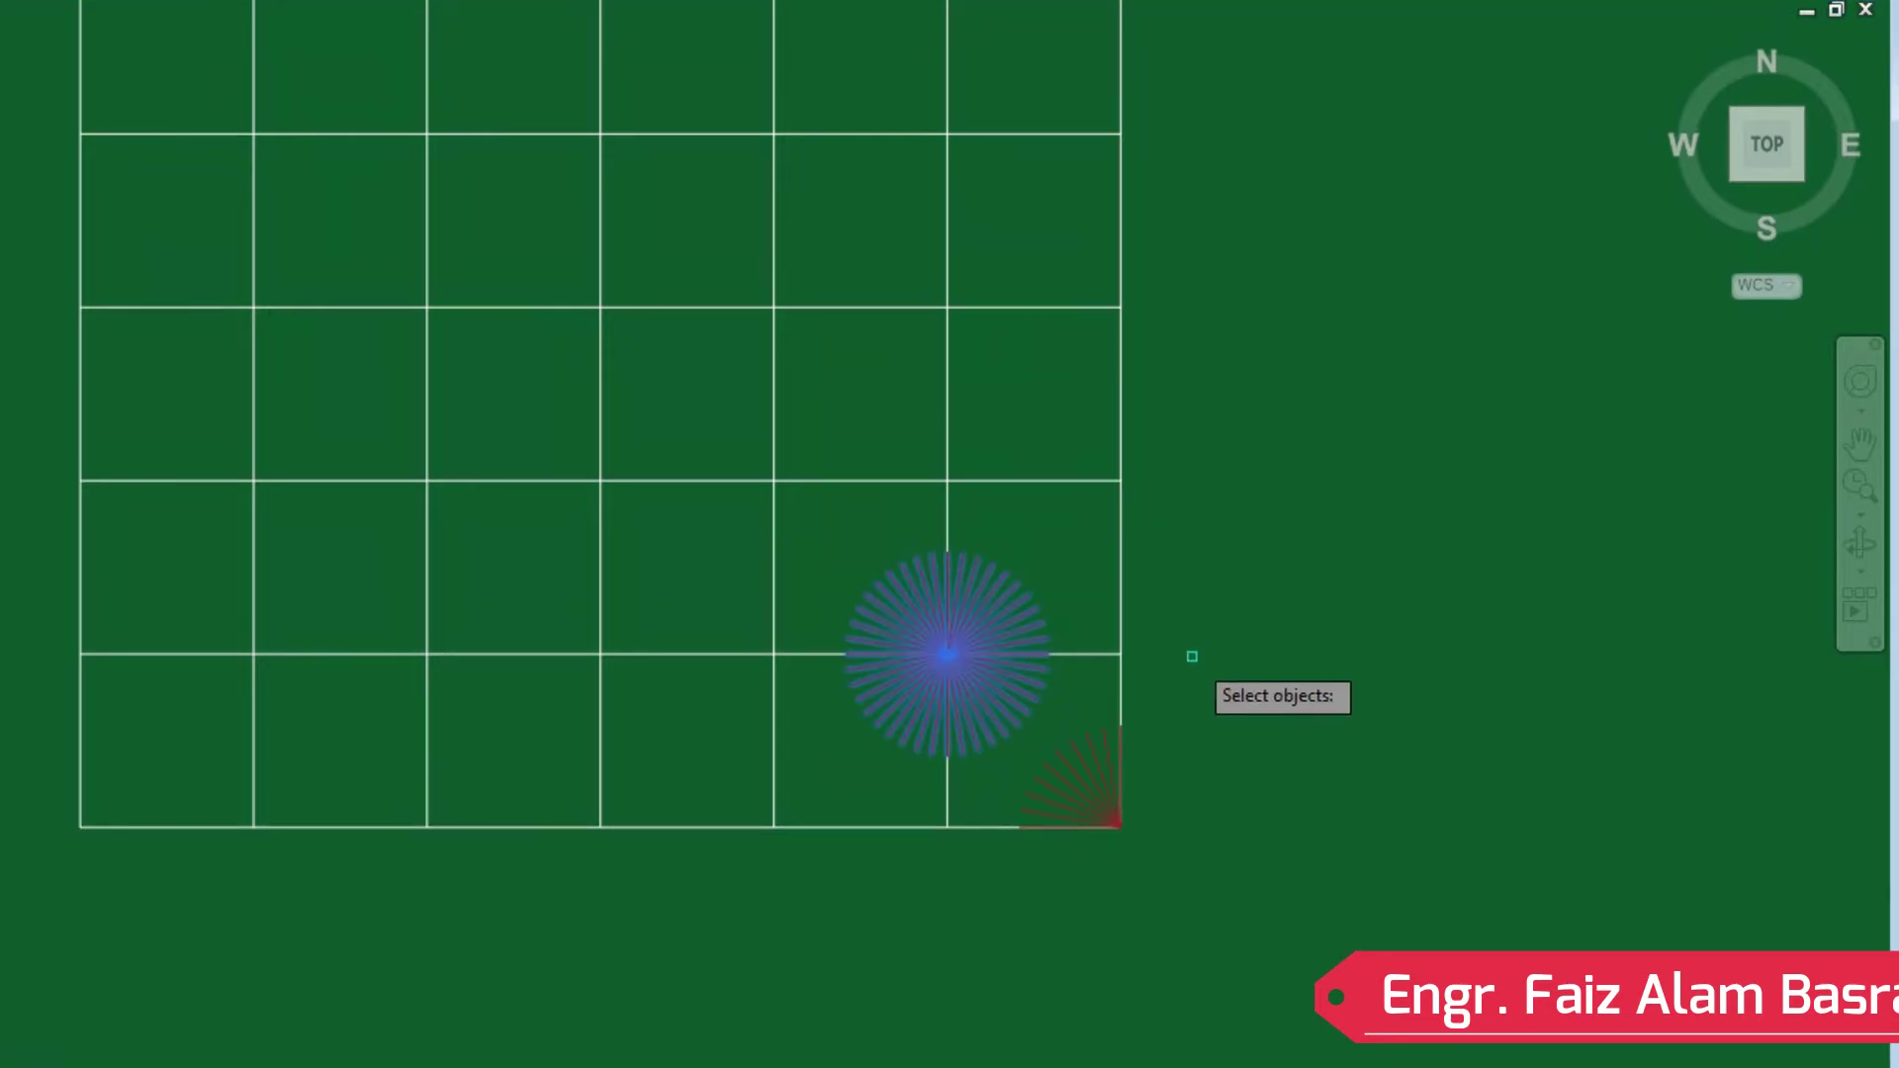
pyautogui.press('Return')
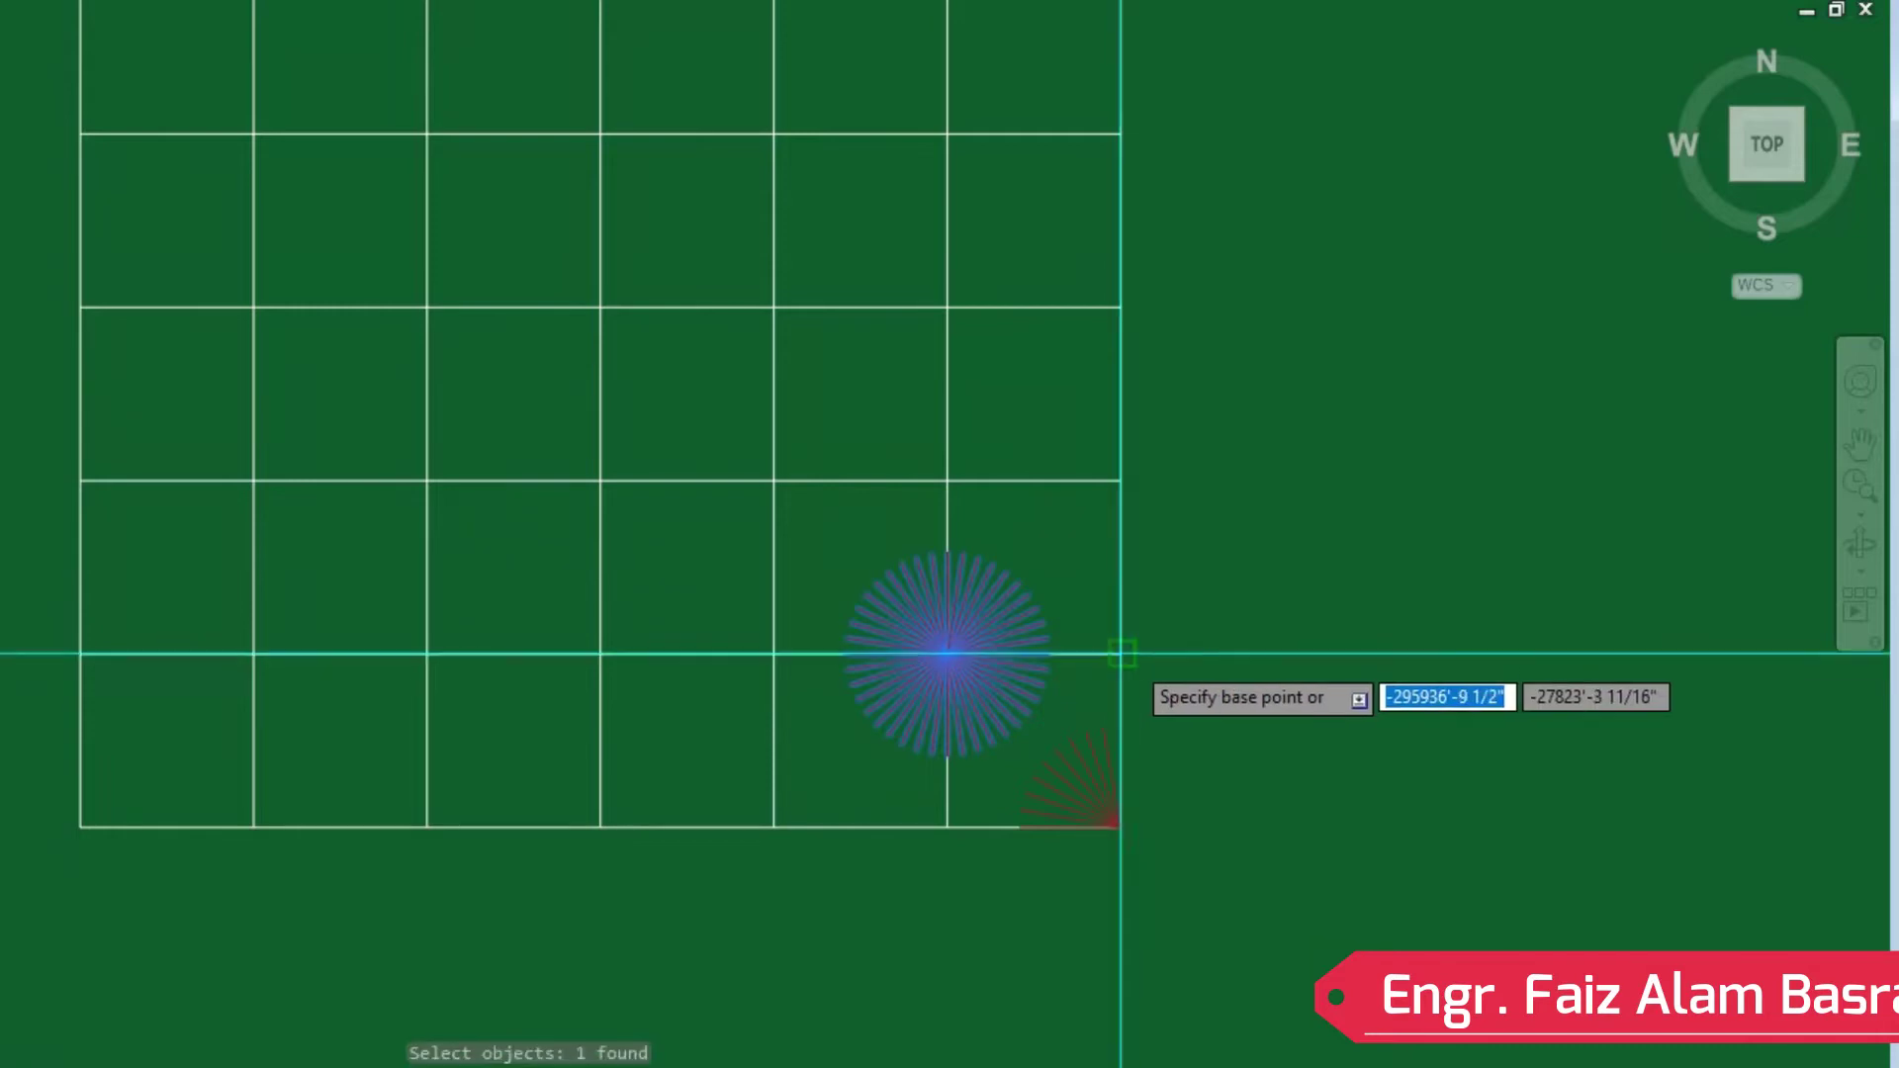
pyautogui.click(1120, 653)
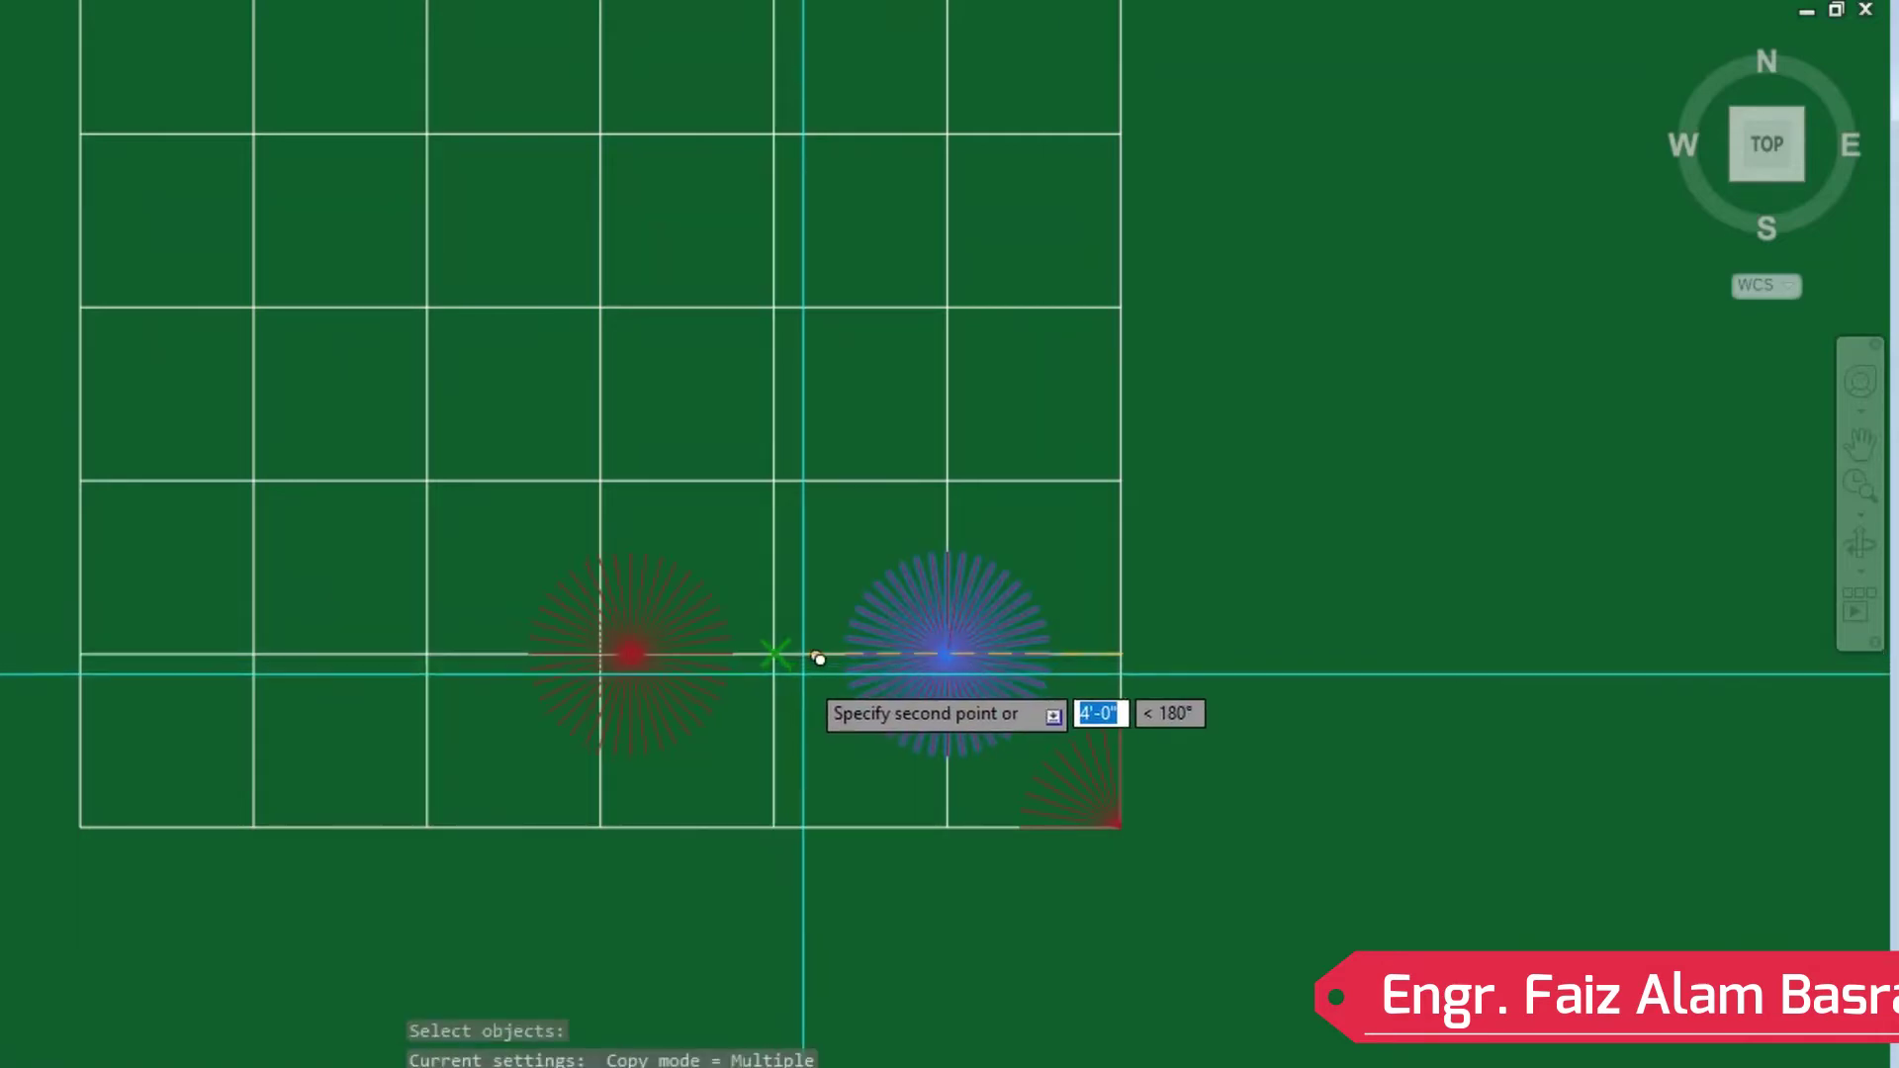
pyautogui.click(783, 638)
pyautogui.click(435, 690)
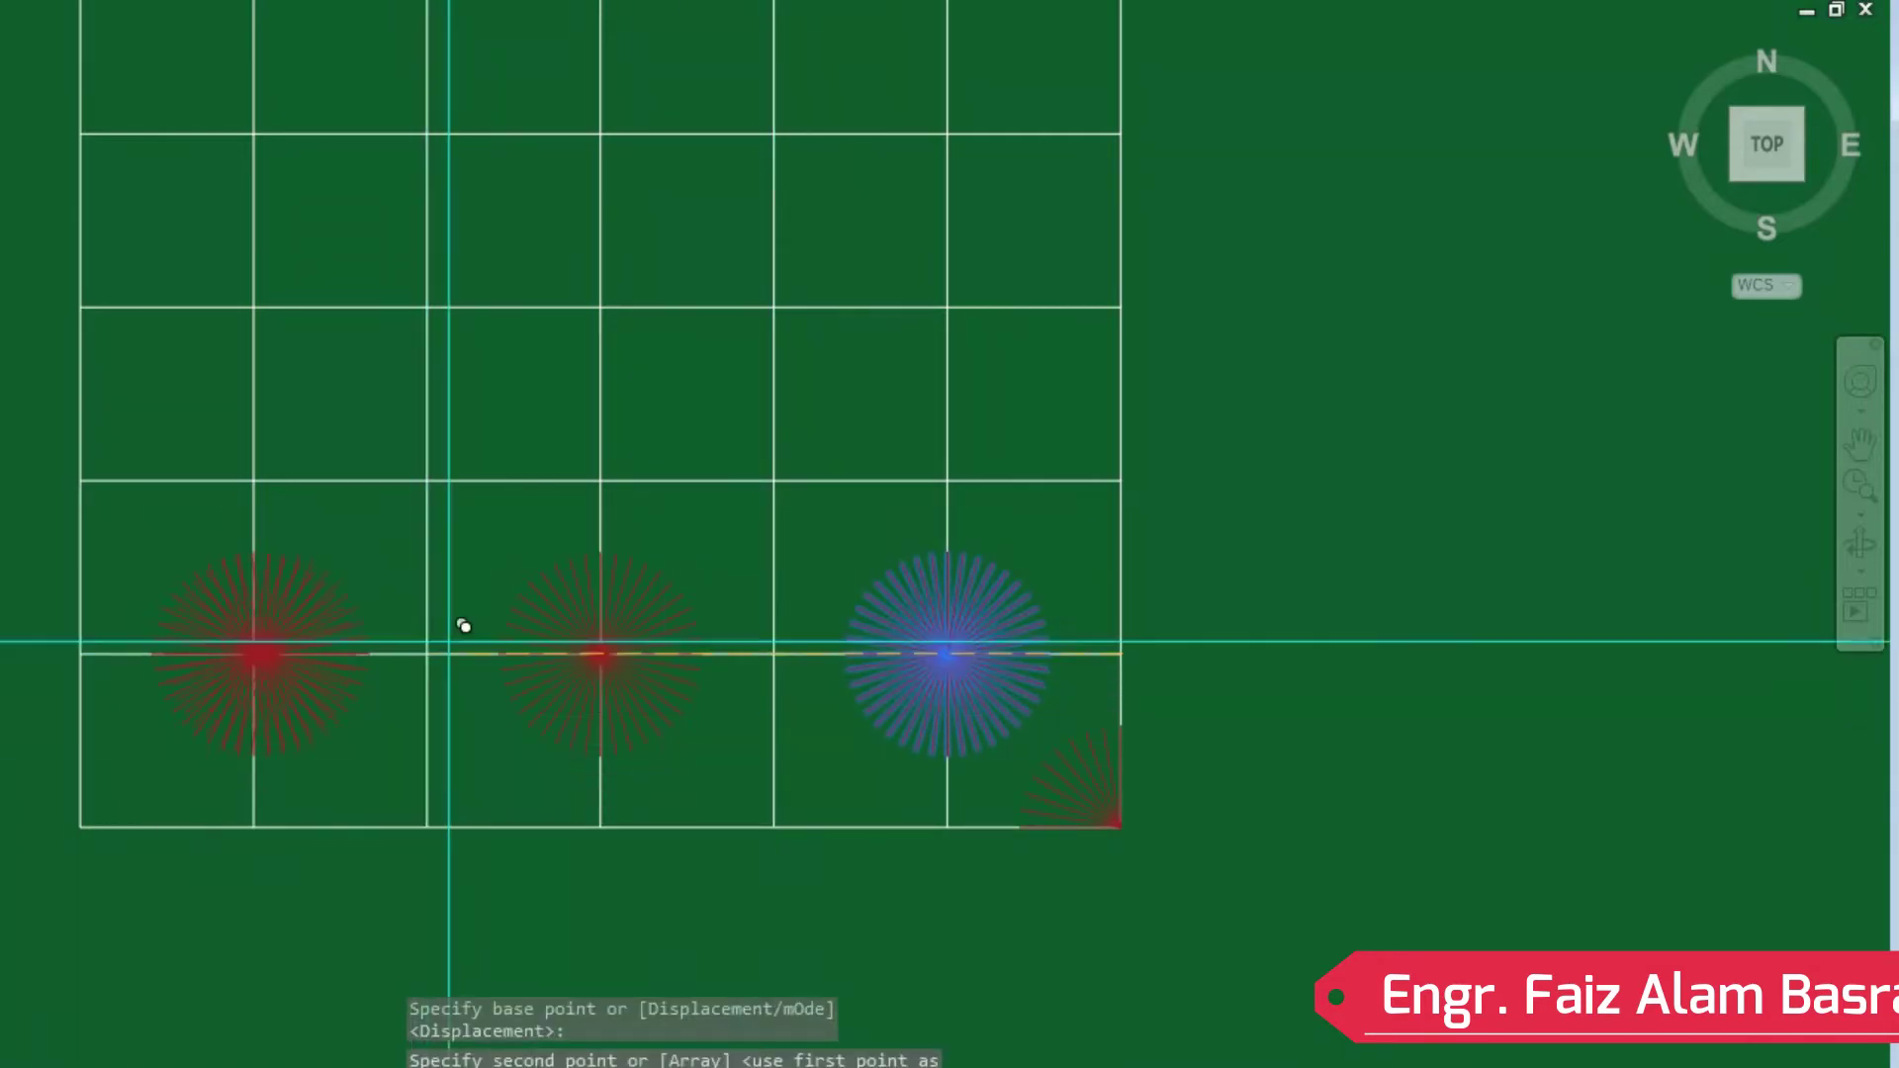
pyautogui.press('Return')
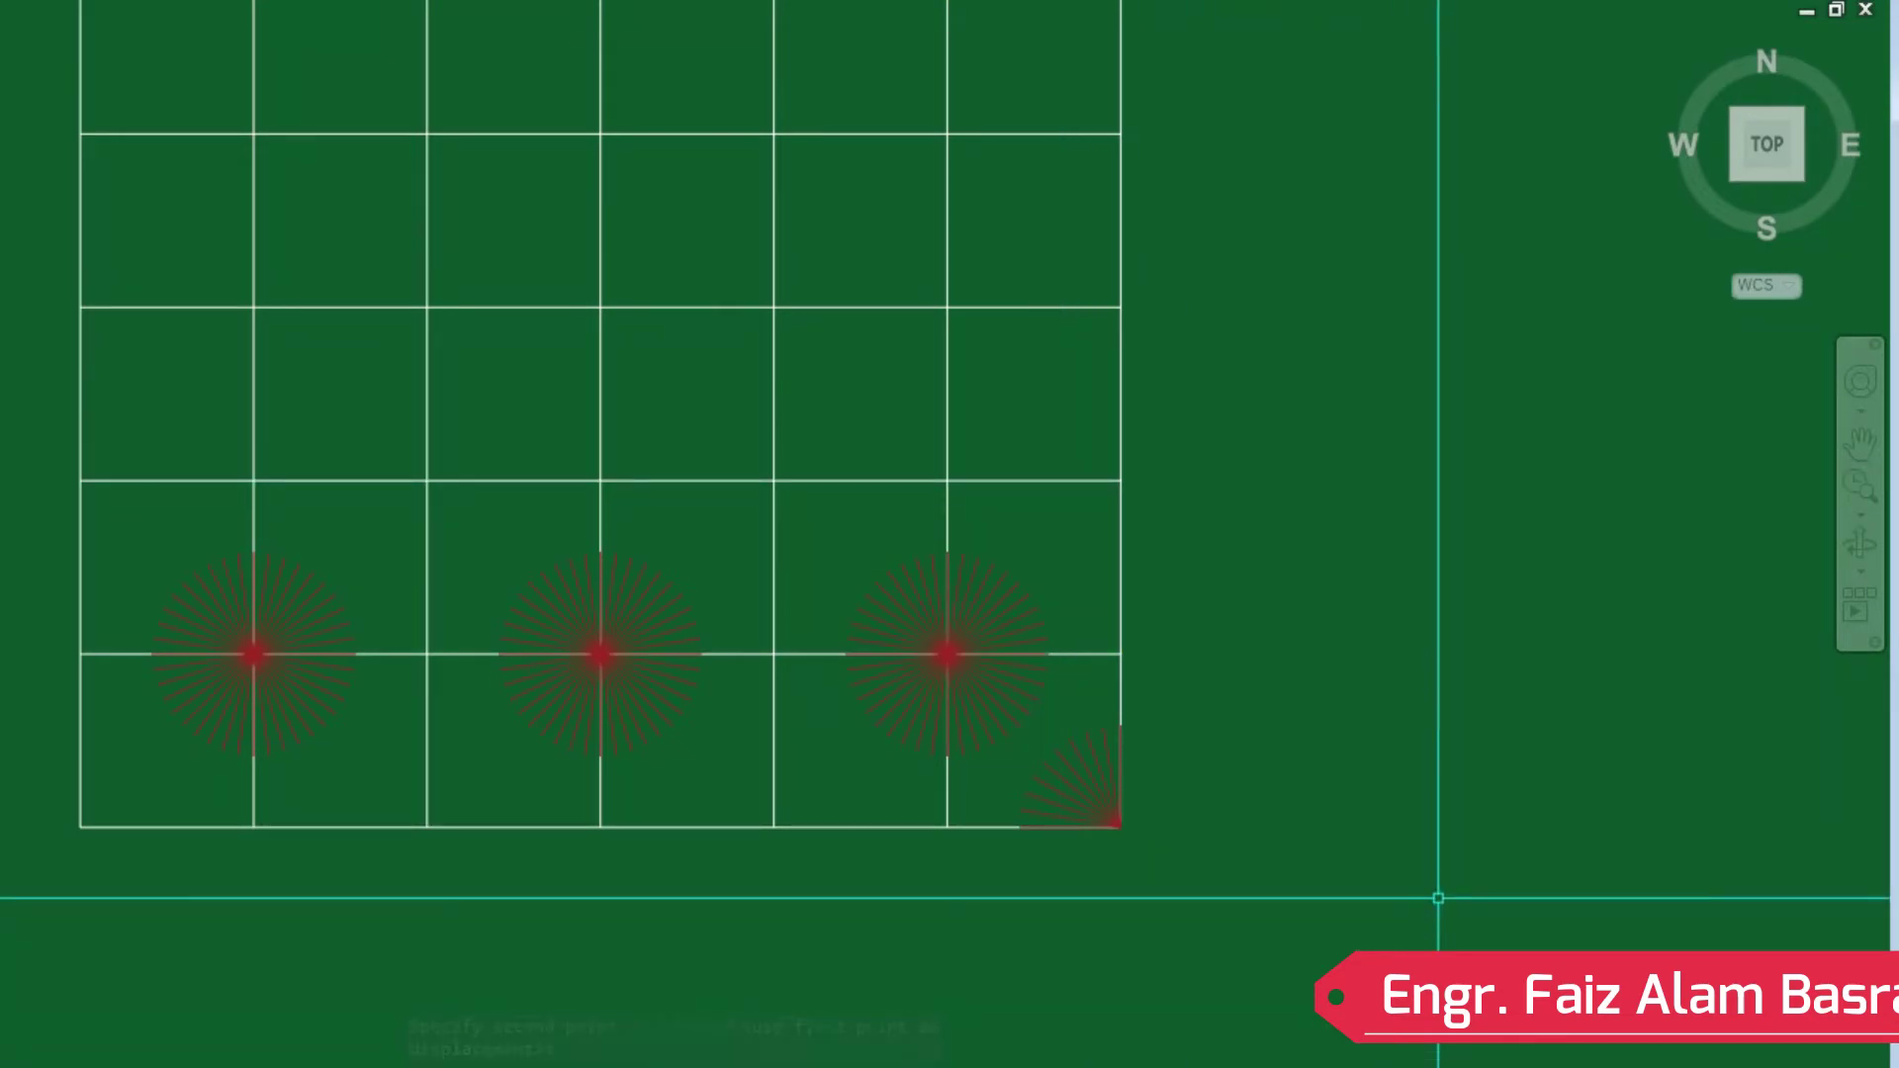
pyautogui.scroll(2, 633, 950)
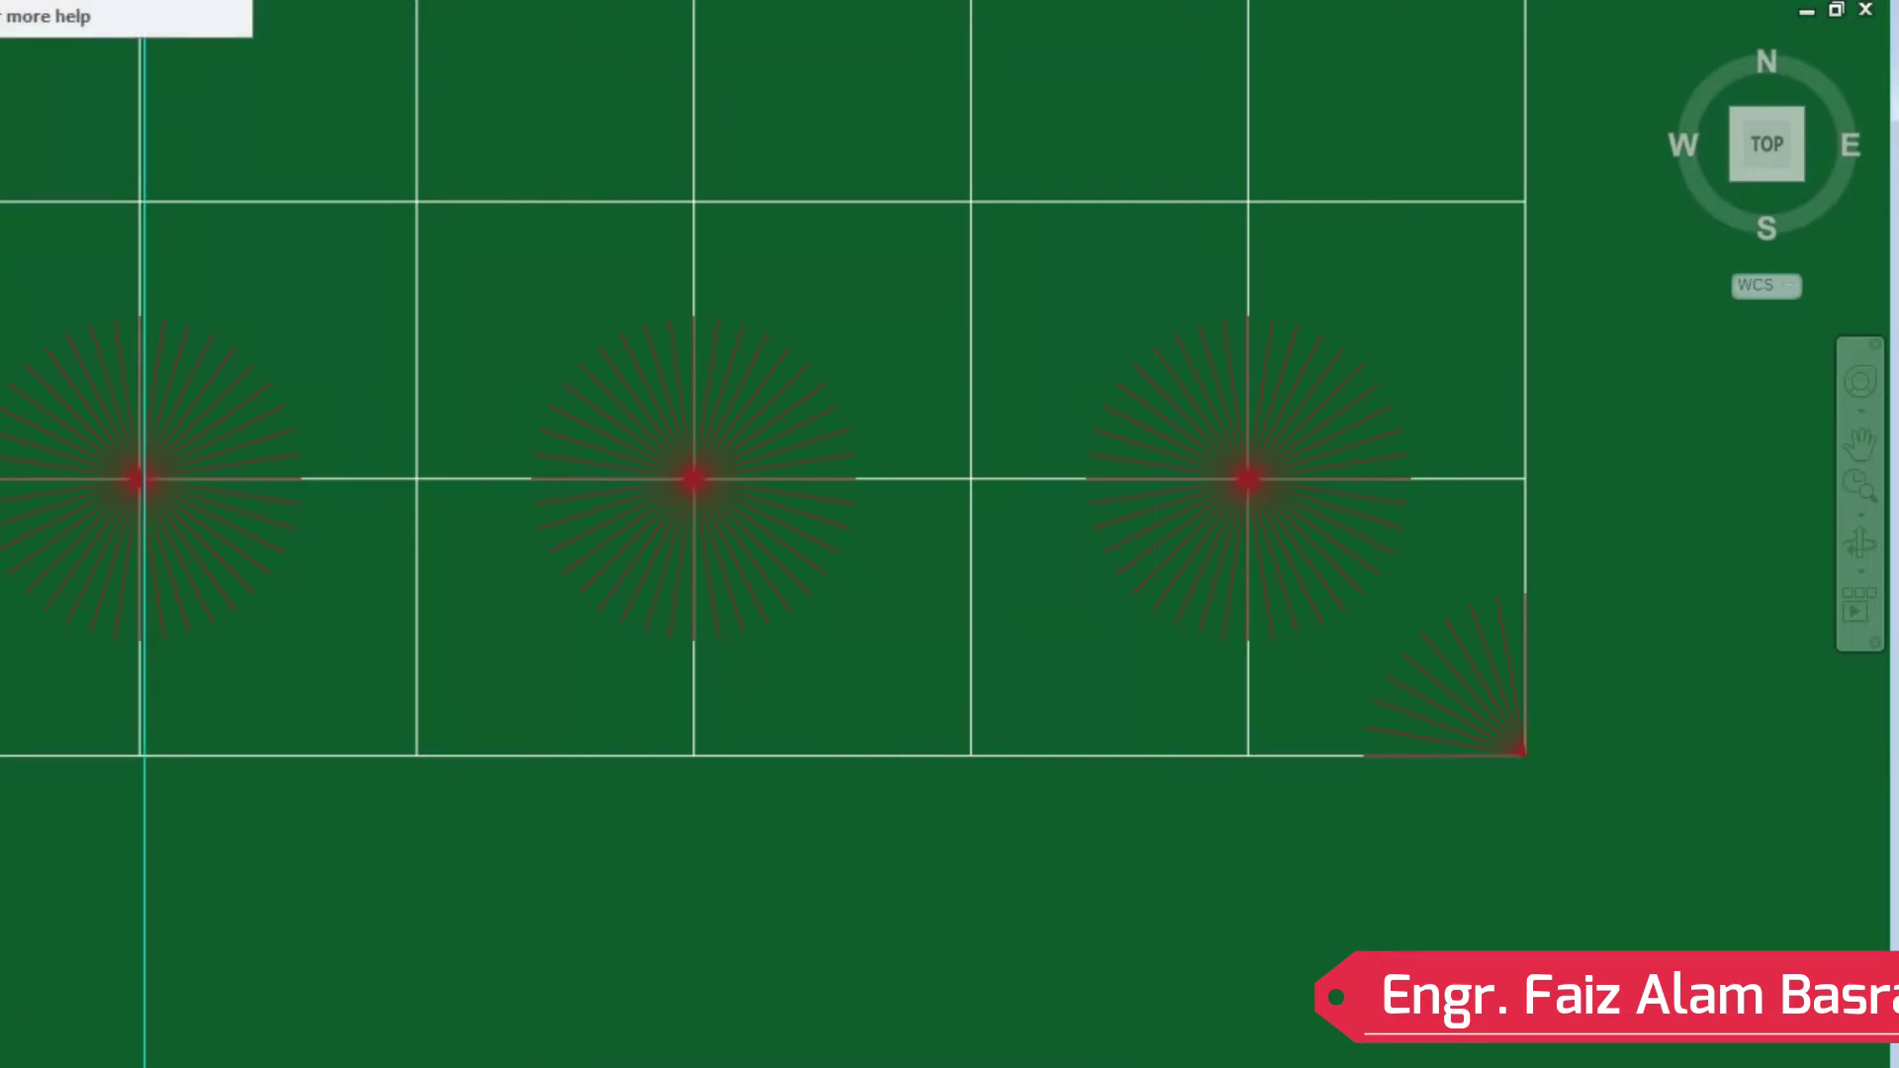
# Mirror the bottom-right quarter fan across a vertical line, keeping the original.
pyautogui.click(1429, 722)
pyautogui.press('Return')
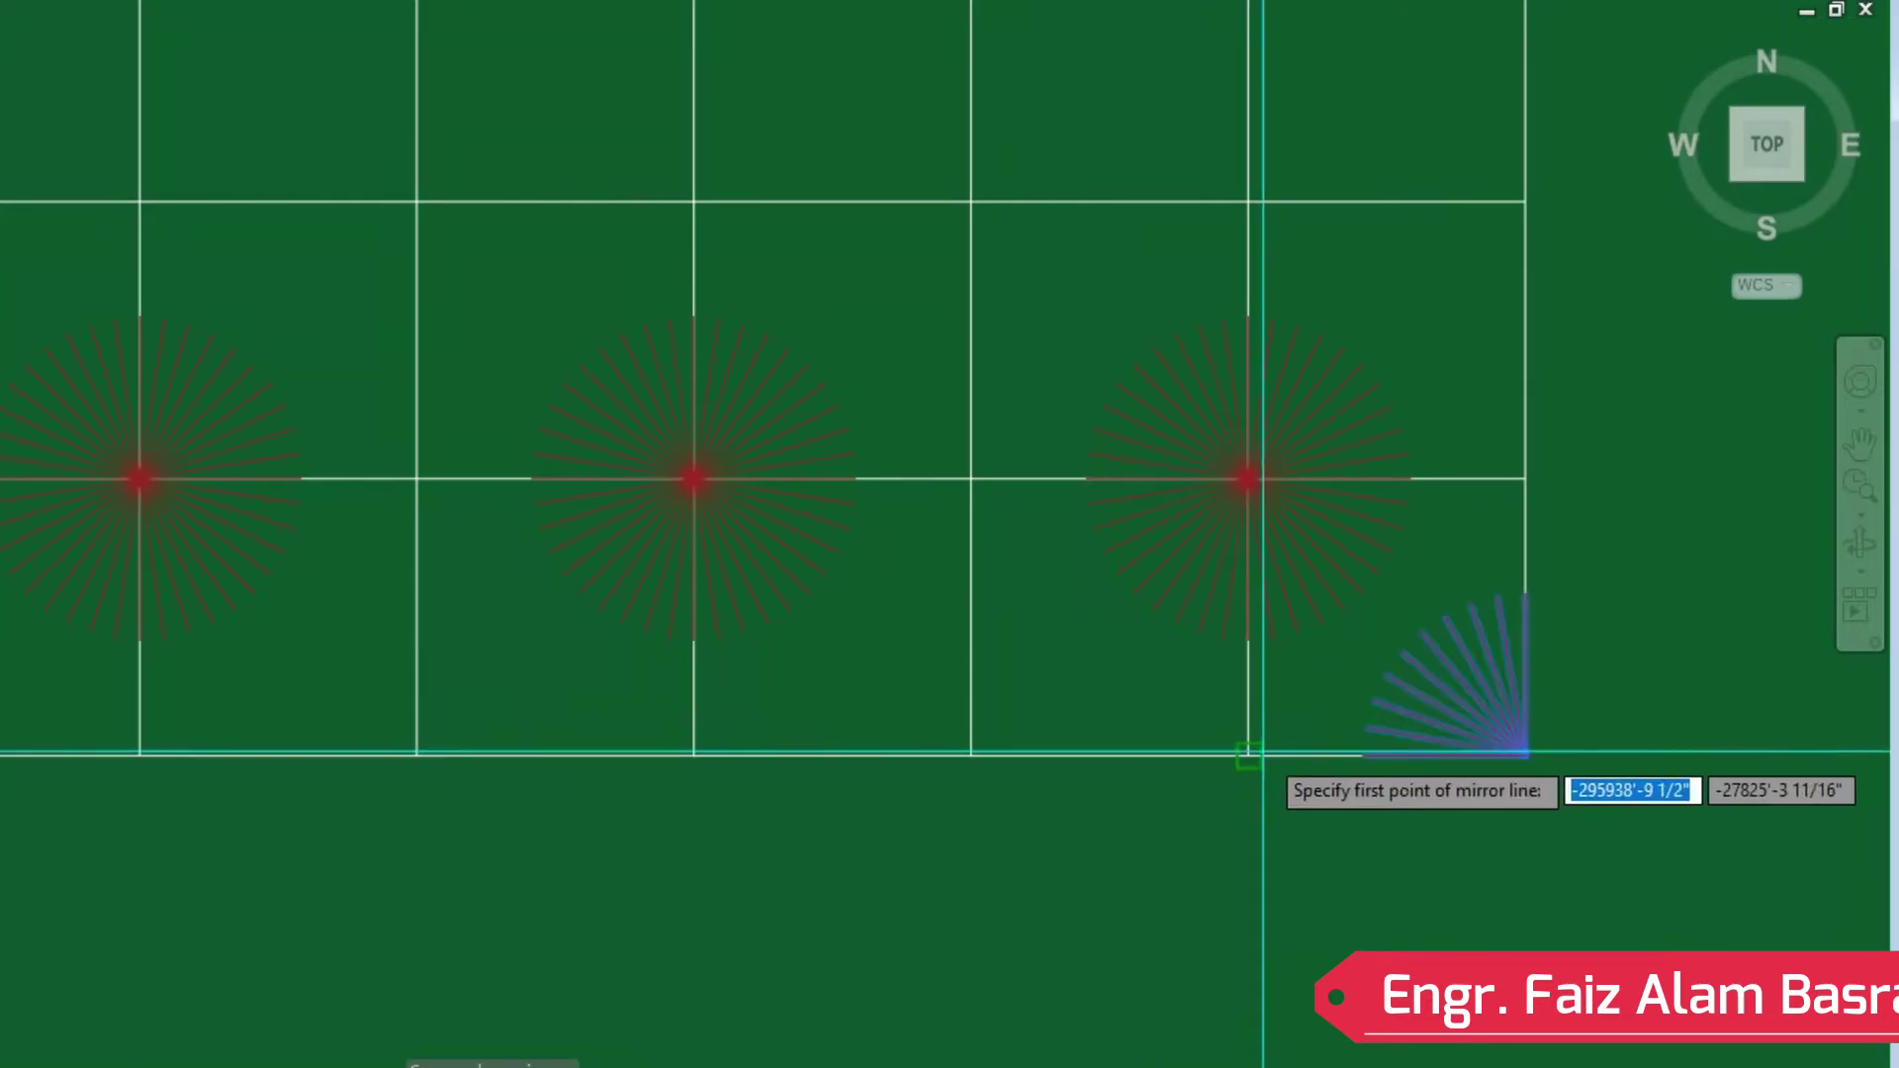
pyautogui.click(1246, 754)
pyautogui.click(1246, 870)
pyautogui.rightClick(1281, 878)
pyautogui.click(1342, 893)
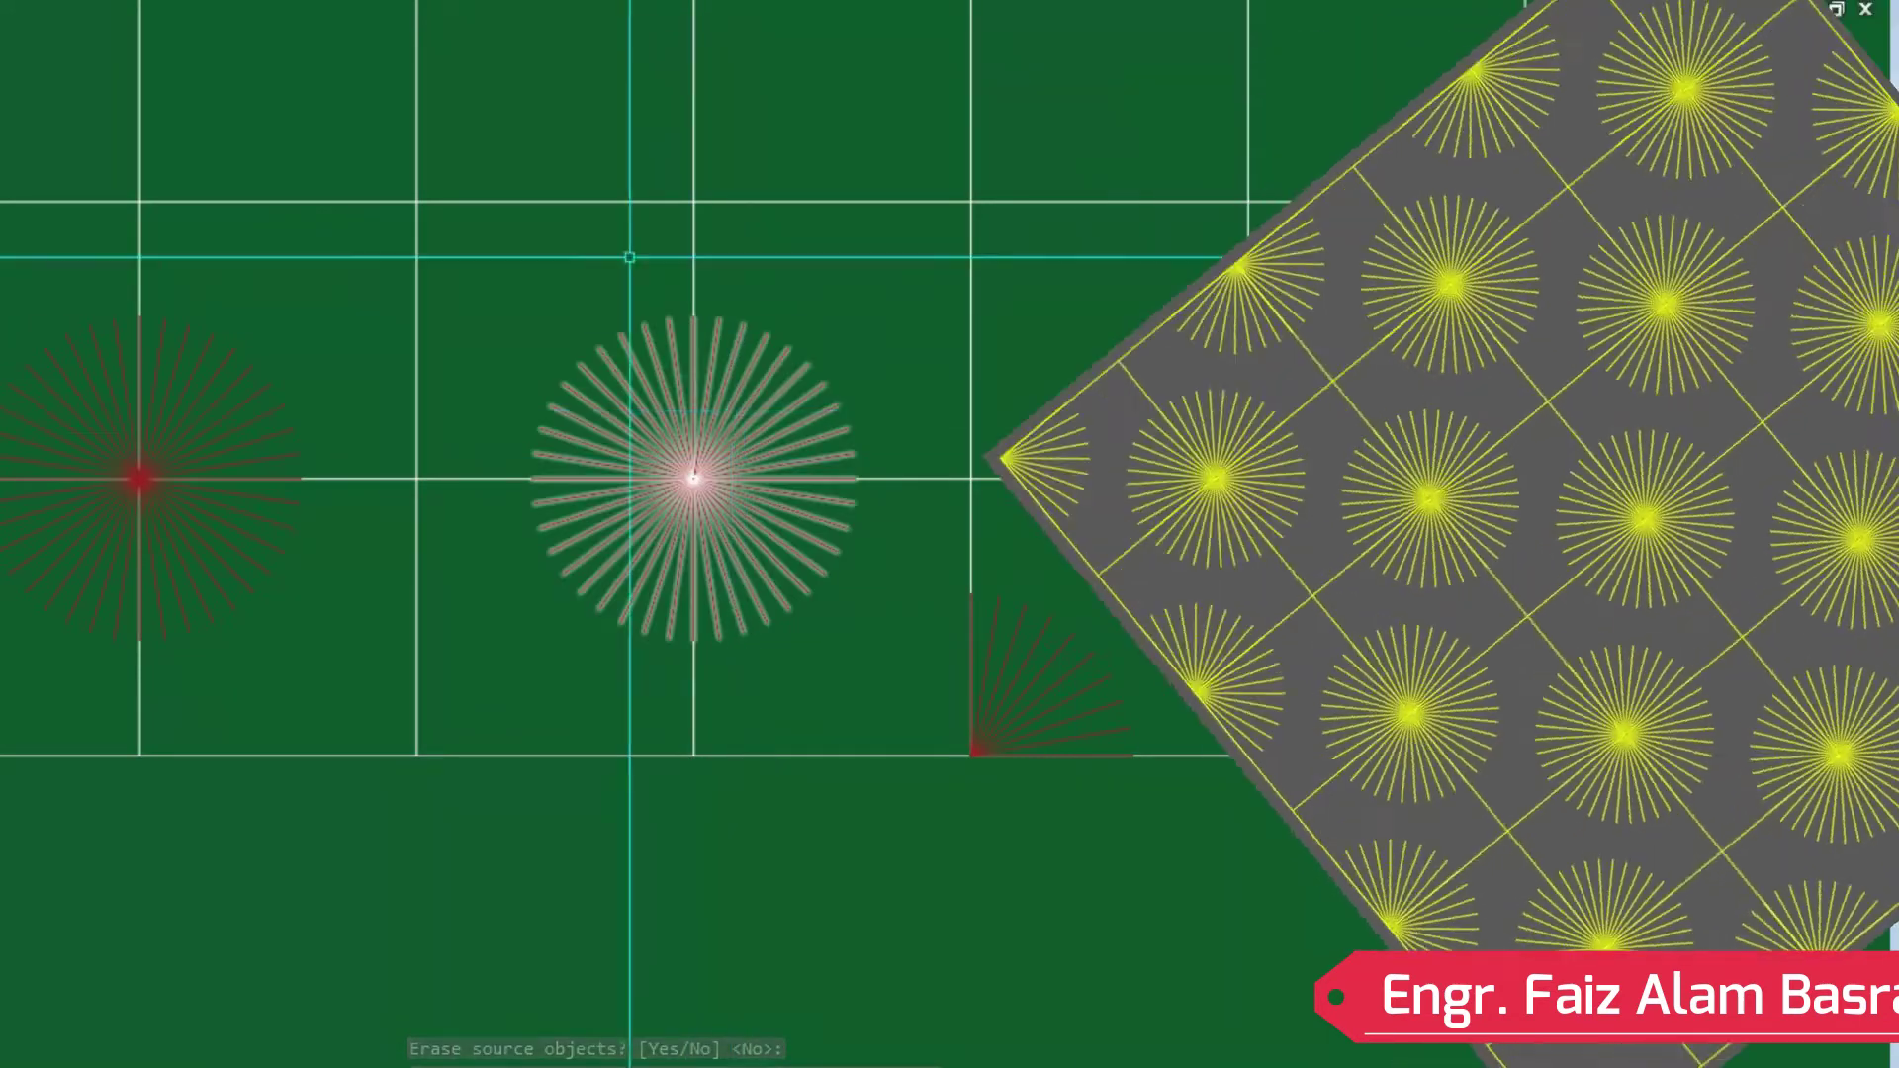
pyautogui.press('Return')
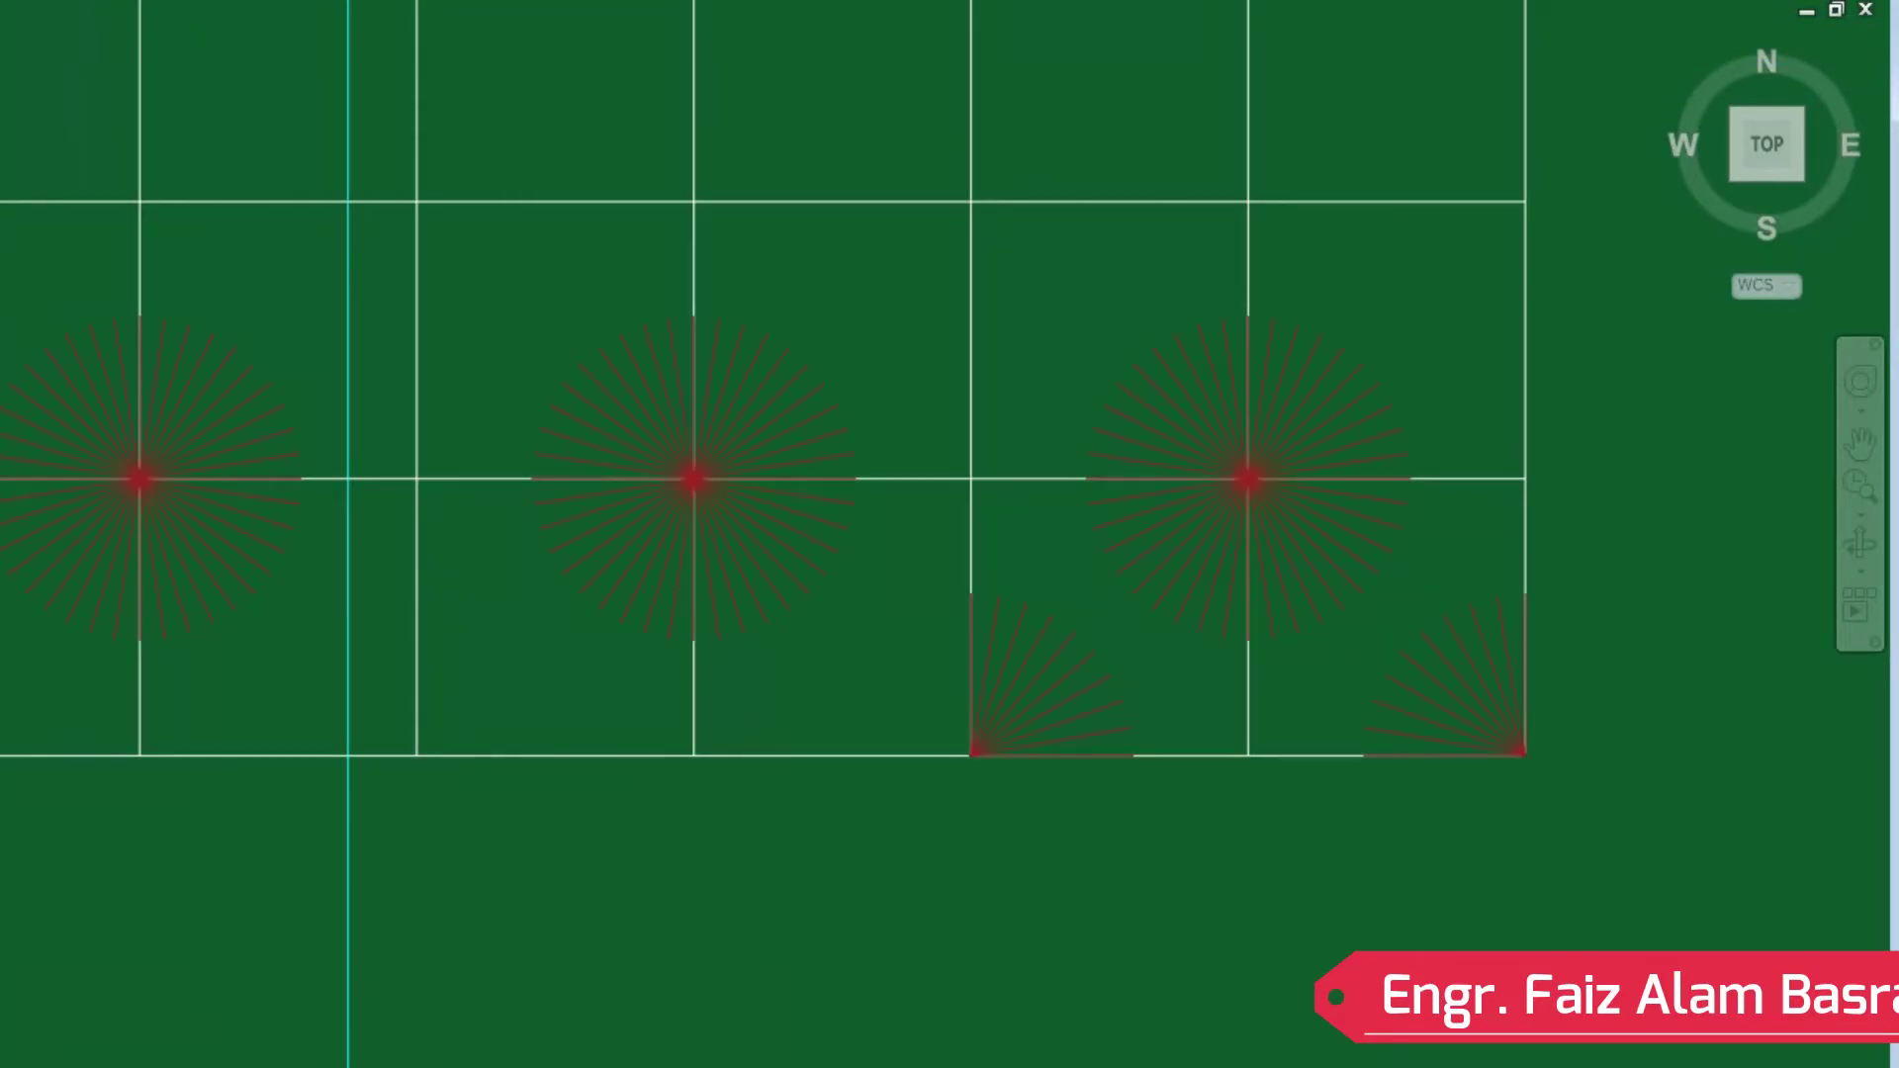
# Mirror the new bottom-edge quarter fan about its corner to form a half starburst.
pyautogui.click(985, 593)
pyautogui.press('Return')
pyautogui.click(971, 478)
pyautogui.click(972, 202)
pyautogui.press('Return')
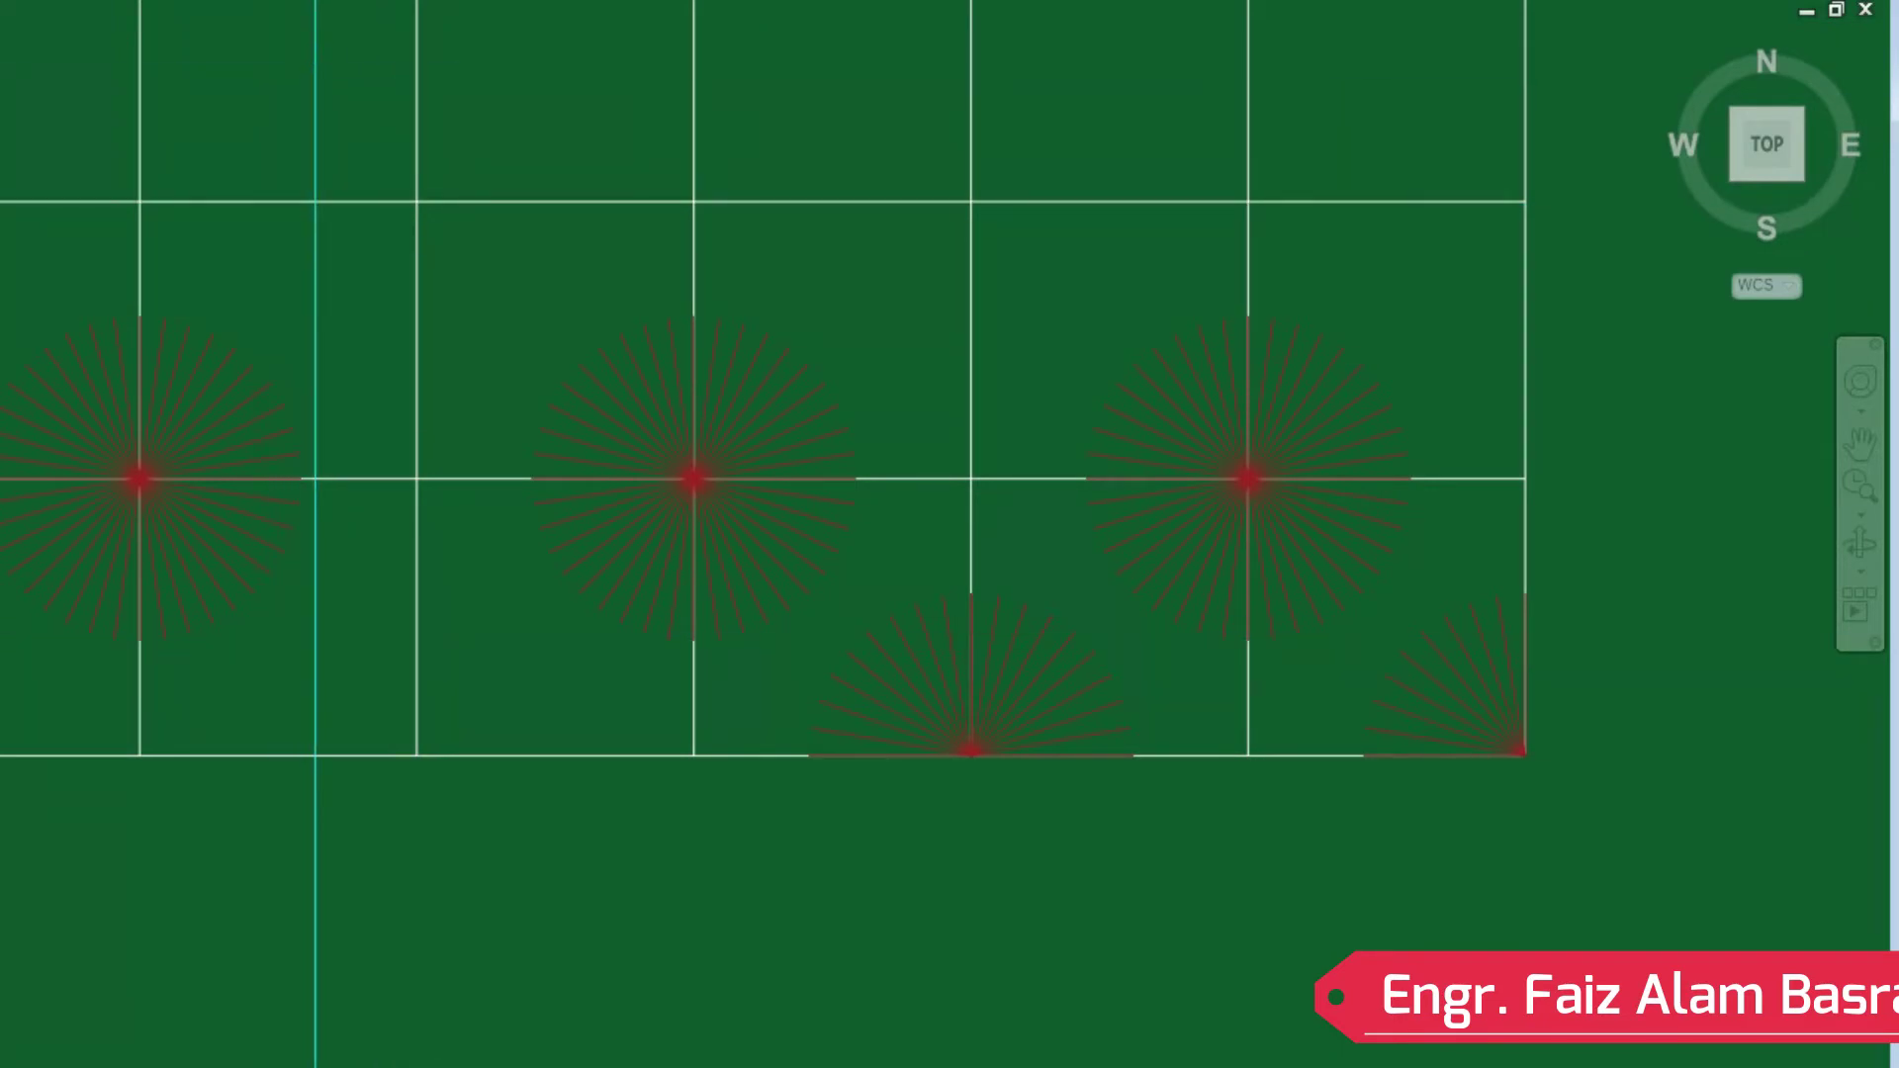
# Mirror the half fan across a vertical line to add another bottom-edge half starburst.
pyautogui.click(948, 644)
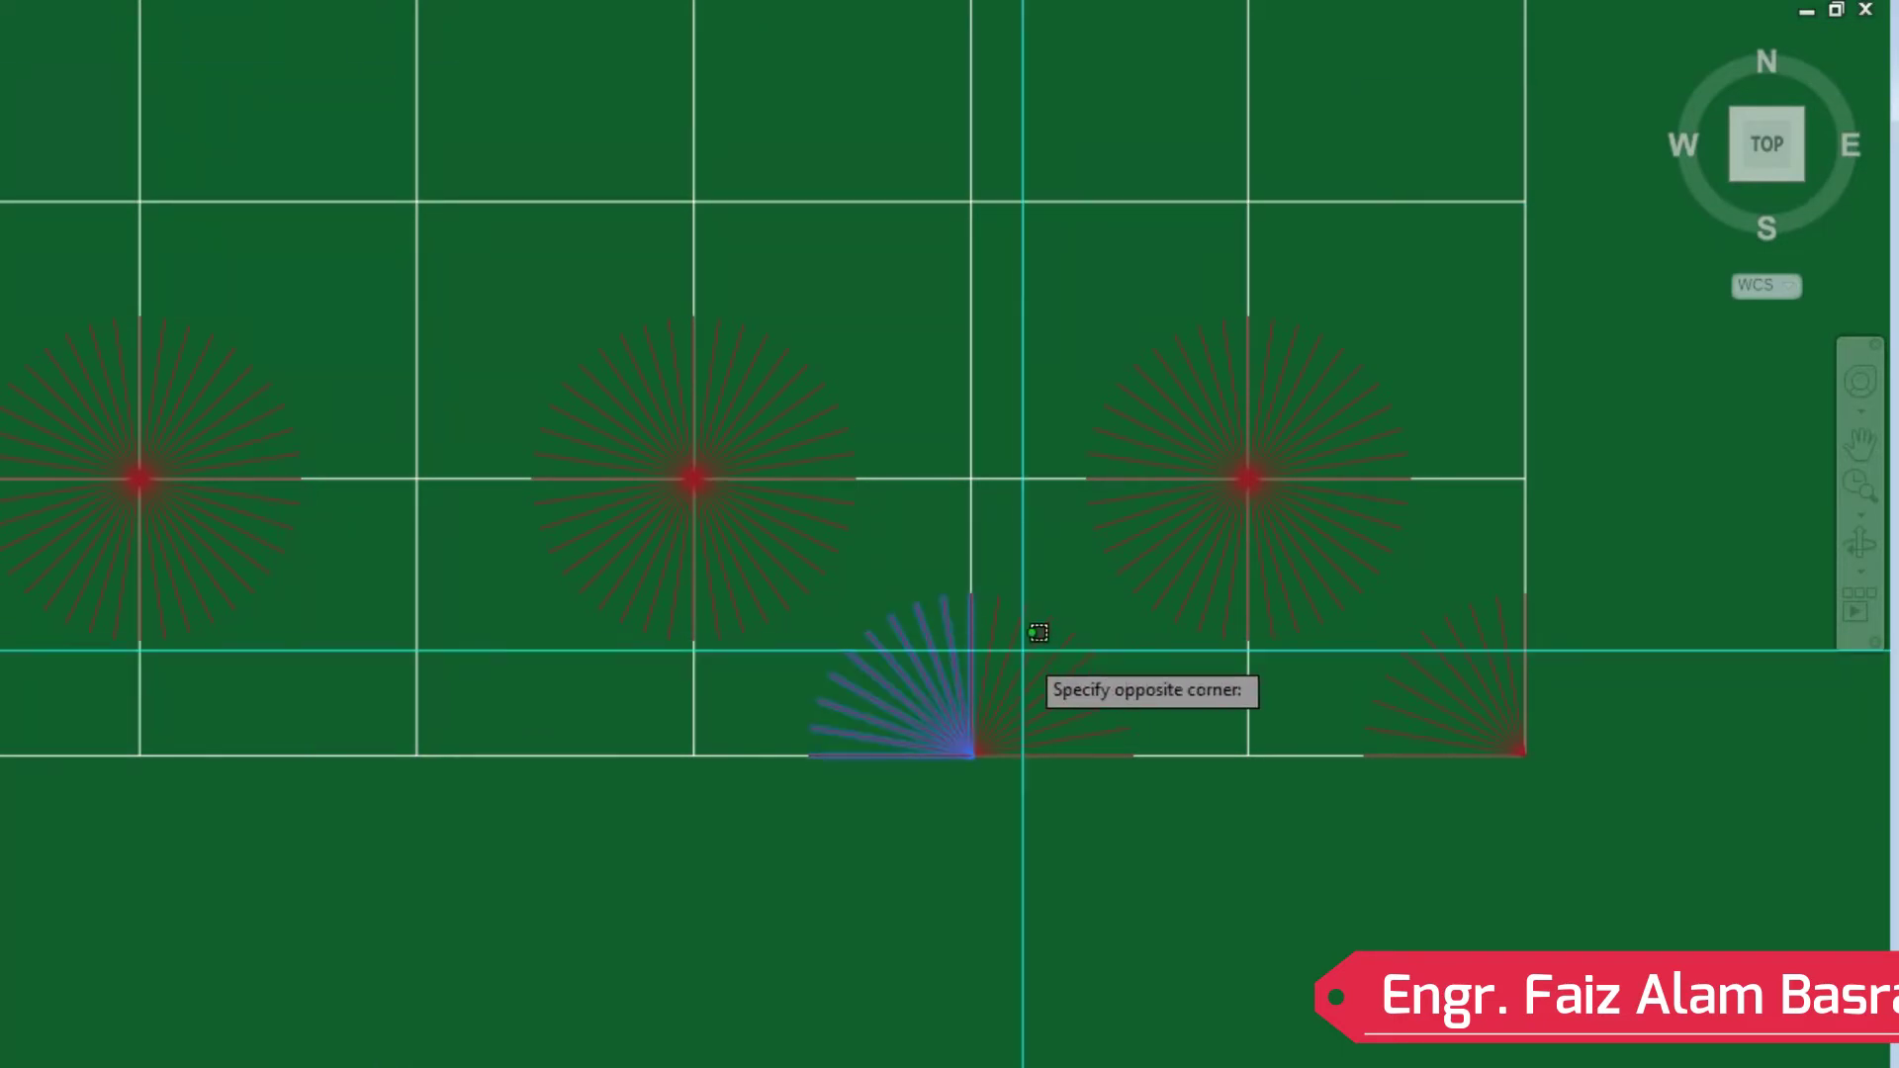
pyautogui.click(1003, 785)
pyautogui.press('Return')
pyautogui.click(693, 756)
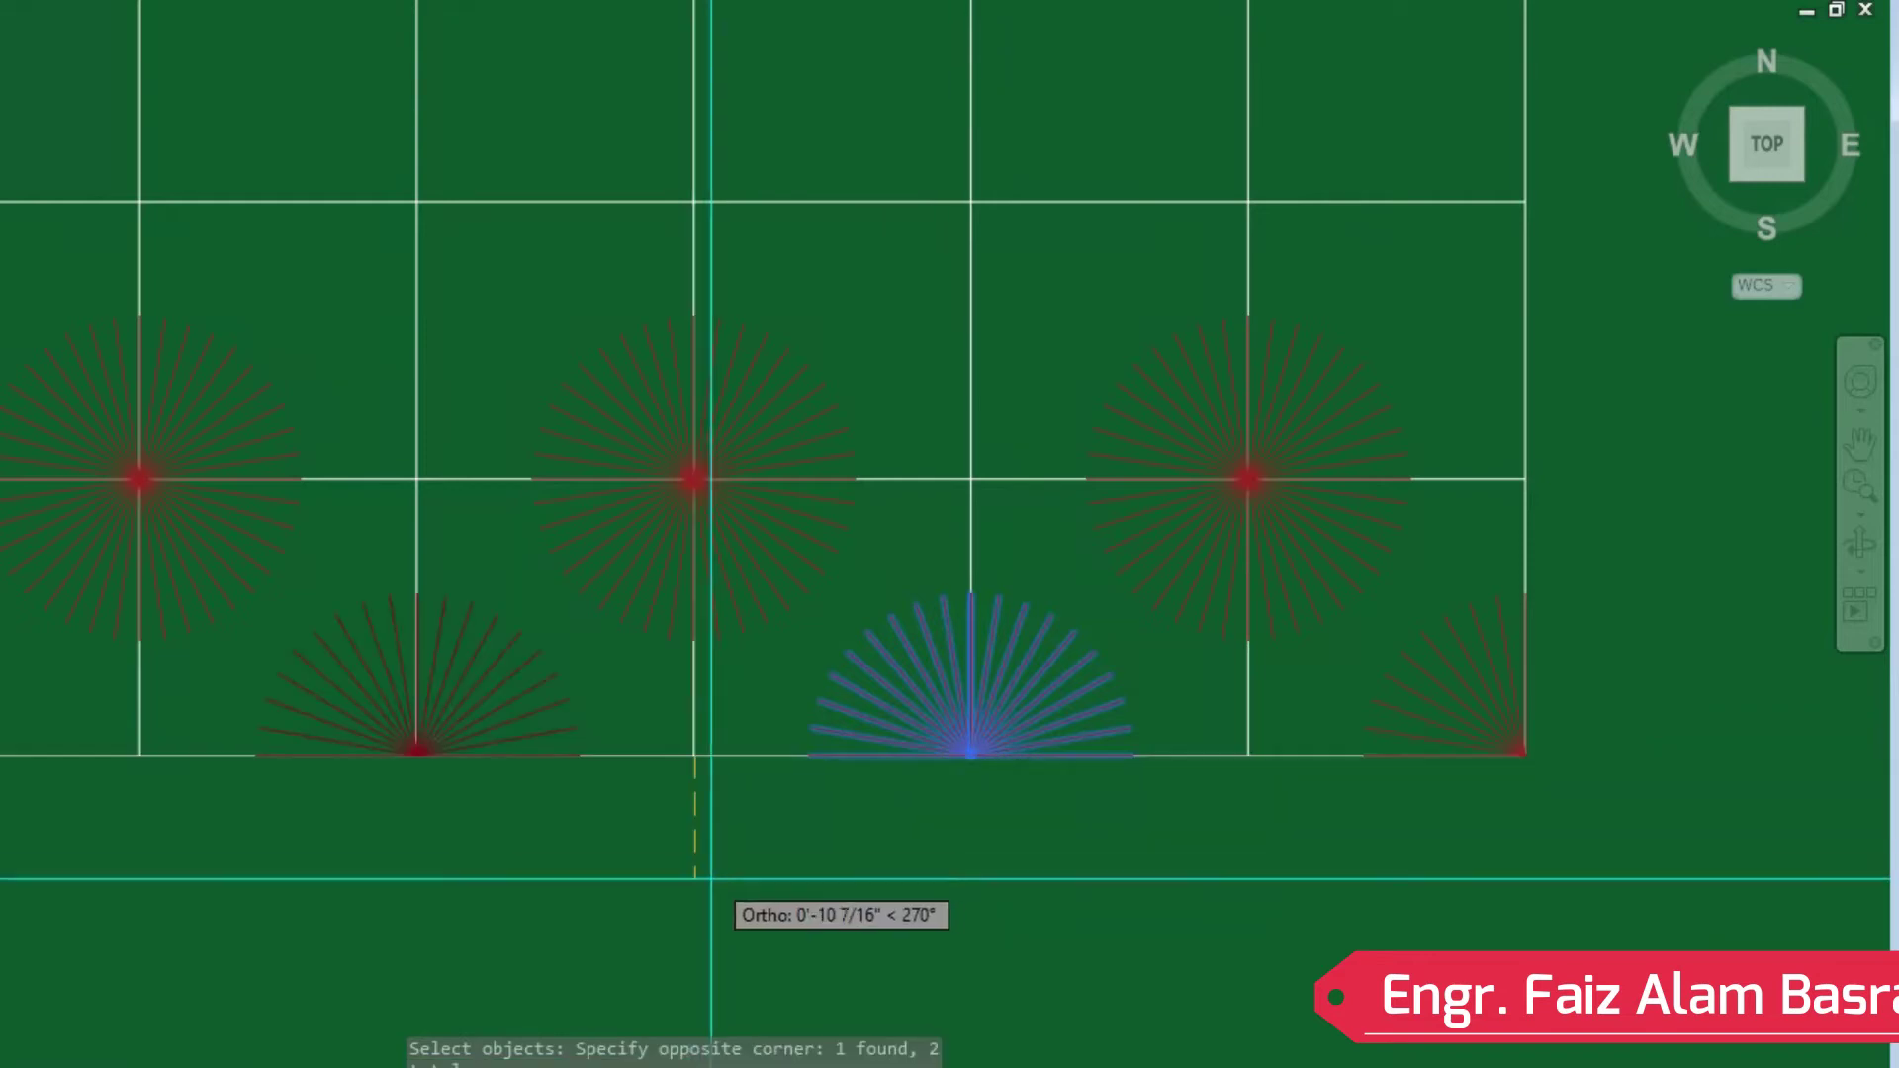
pyautogui.click(714, 898)
pyautogui.rightClick(714, 898)
pyautogui.click(781, 585)
pyautogui.scroll(-2, 351, 723)
pyautogui.scroll(2, 627, 805)
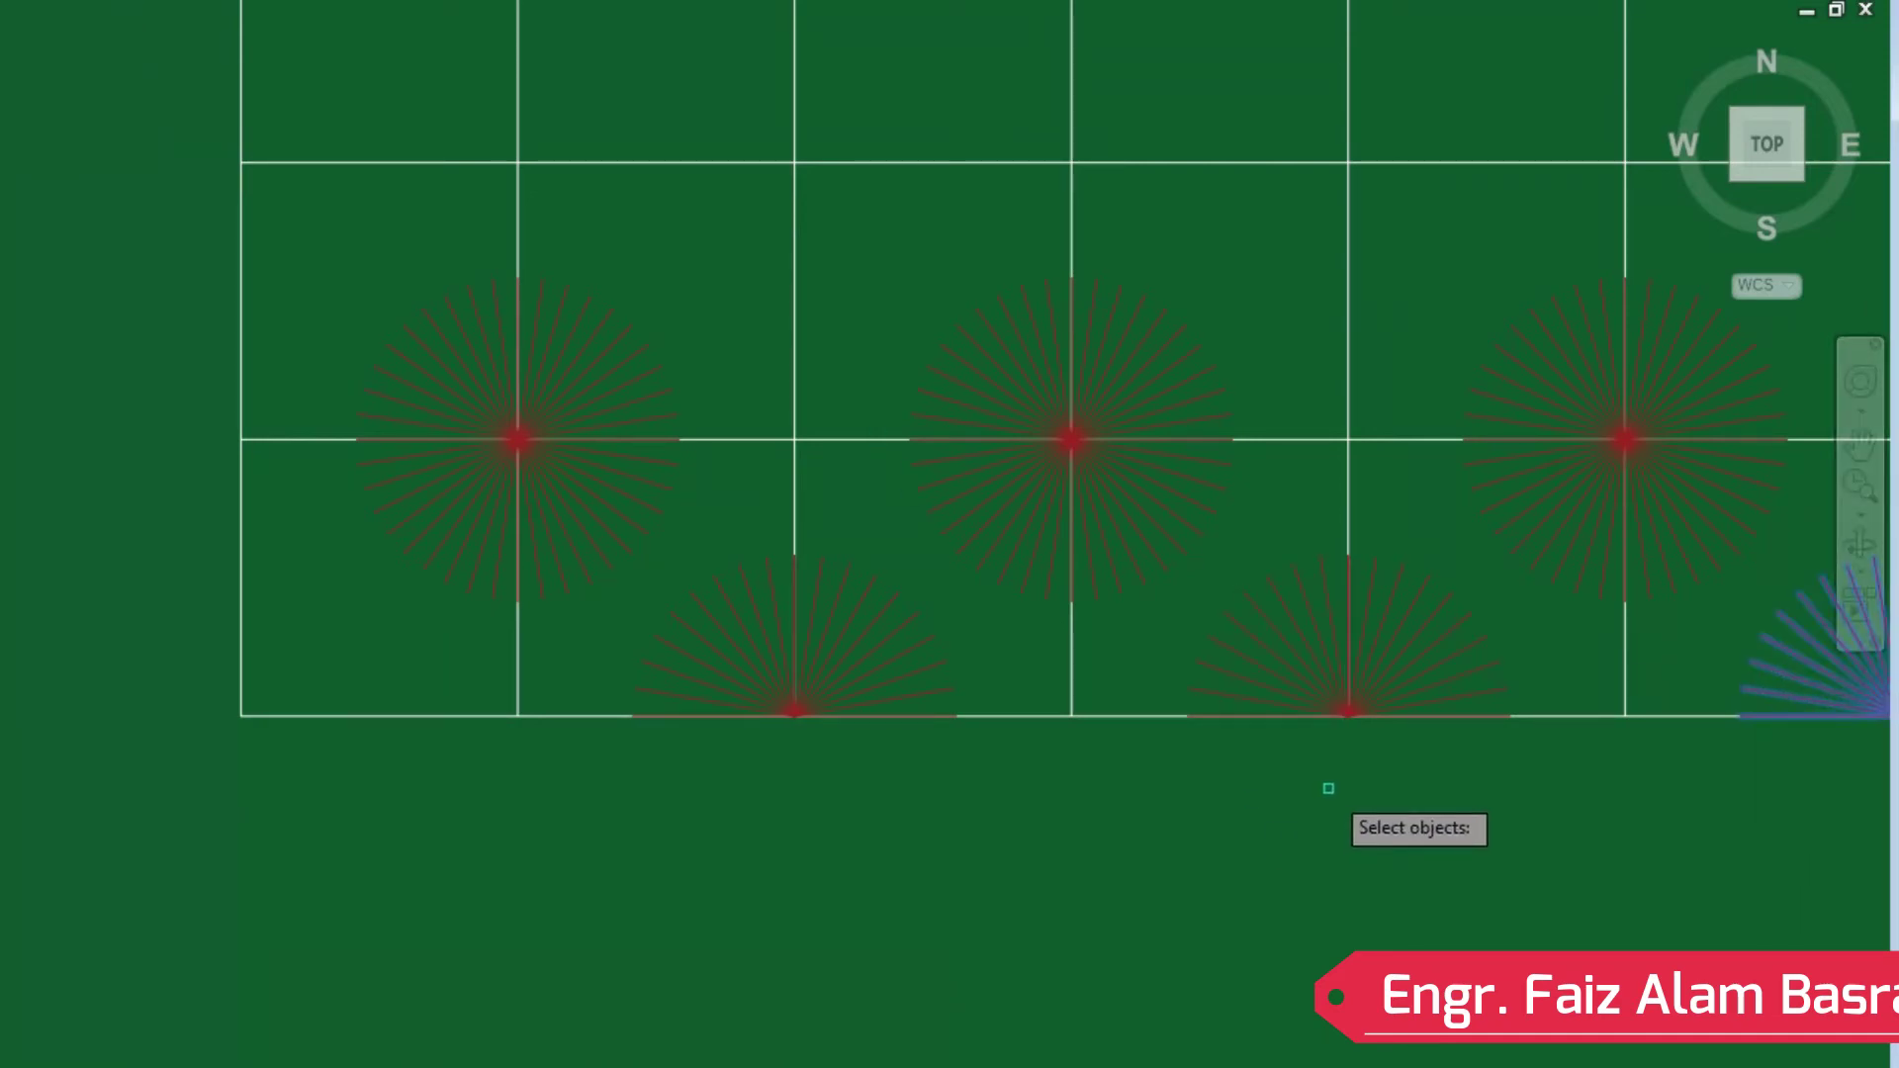
# Mirror the corner fan to the grid's bottom-left corner, keeping the source.
pyautogui.press('Return')
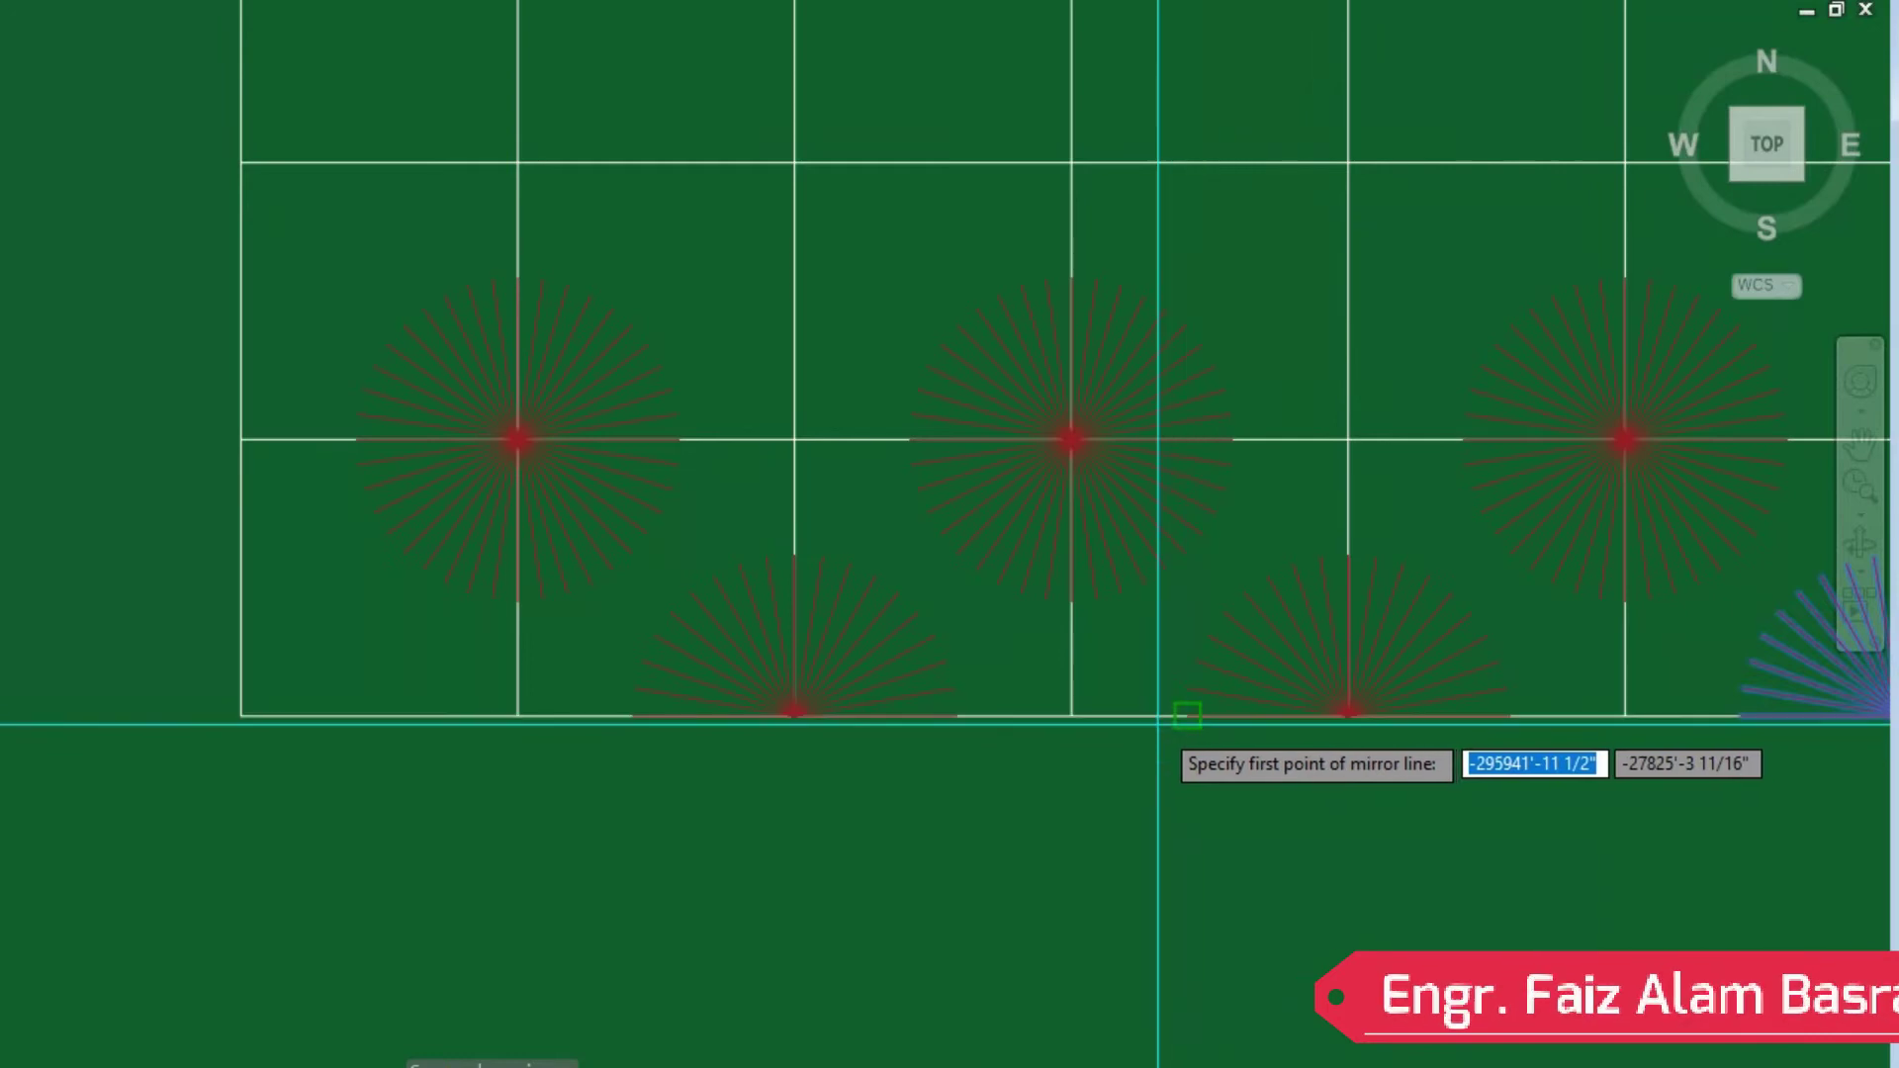
pyautogui.click(1108, 827)
pyautogui.rightClick(1108, 827)
pyautogui.click(1157, 857)
pyautogui.scroll(-2, 473, 769)
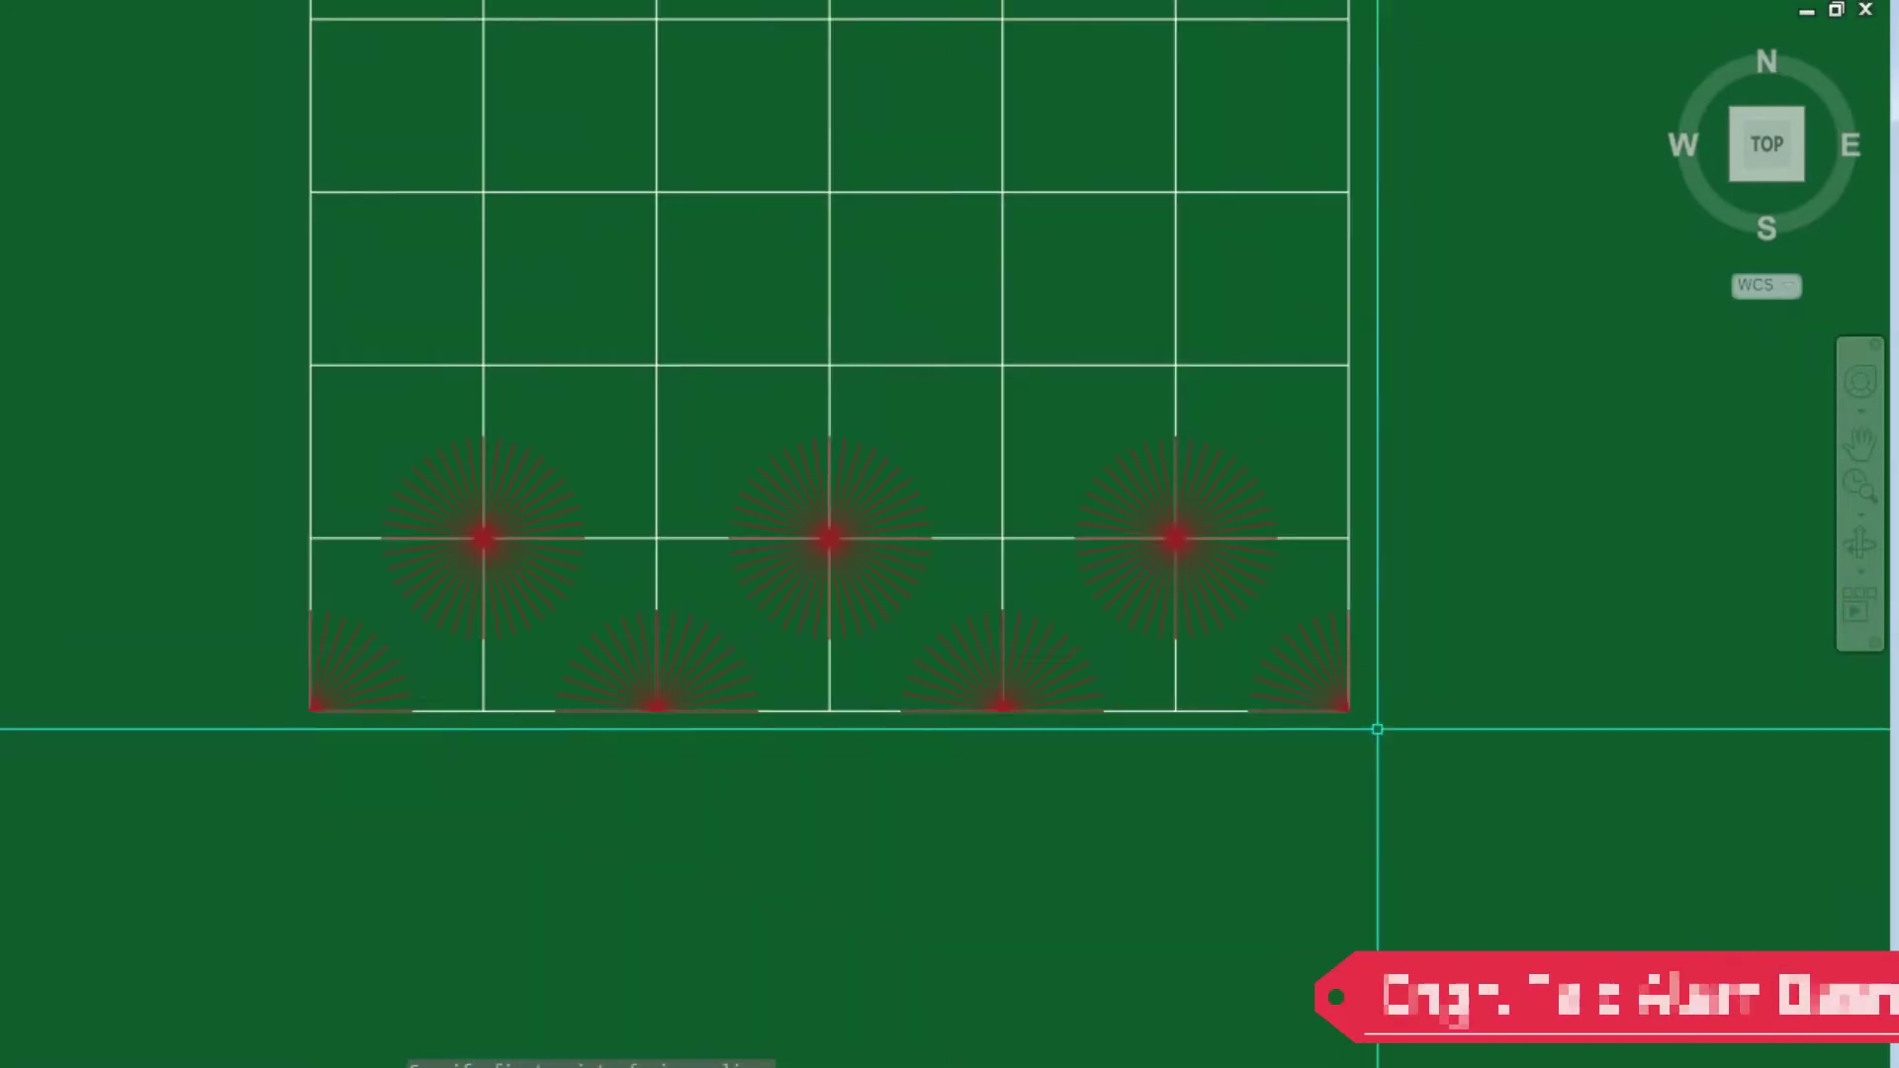
pyautogui.scroll(2, 1366, 330)
pyautogui.scroll(-2, 1307, 353)
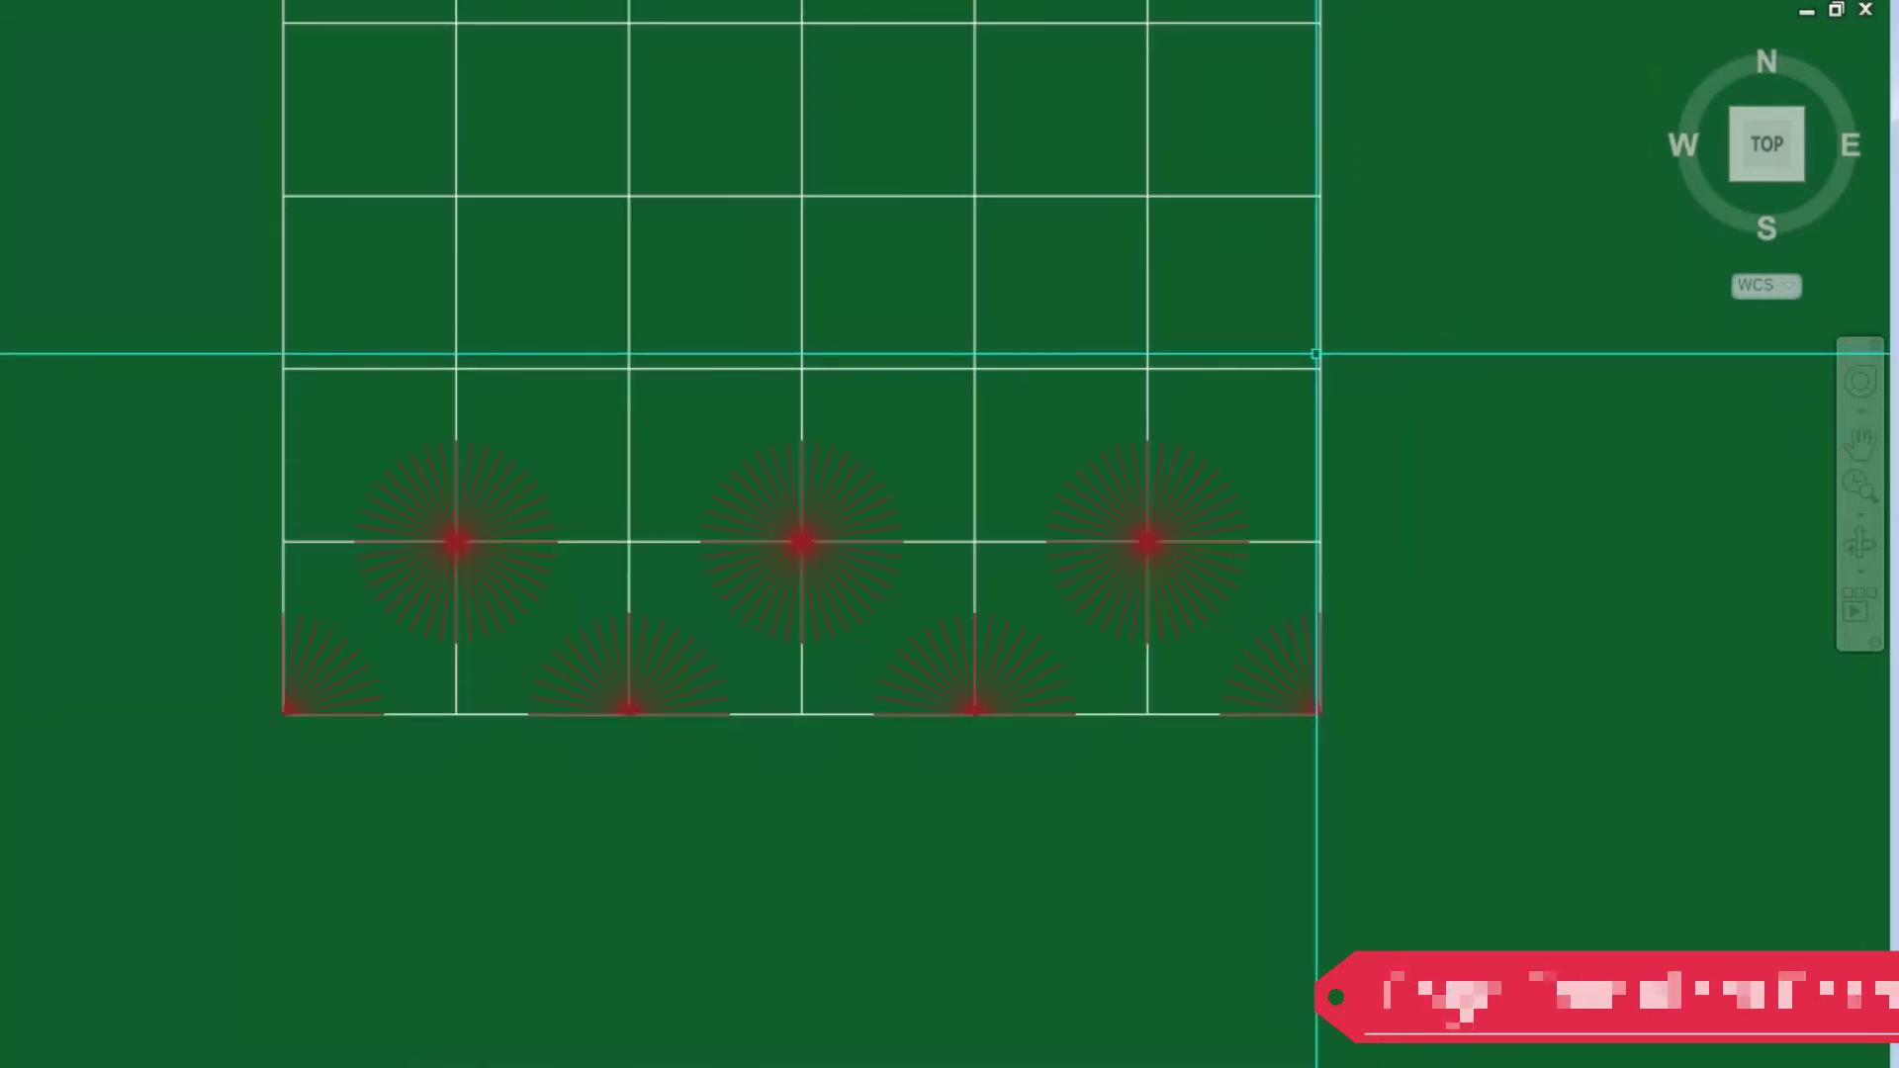
# Mirror the three starbursts across a horizontal line to add a row above.
pyautogui.scroll(2, 445, 326)
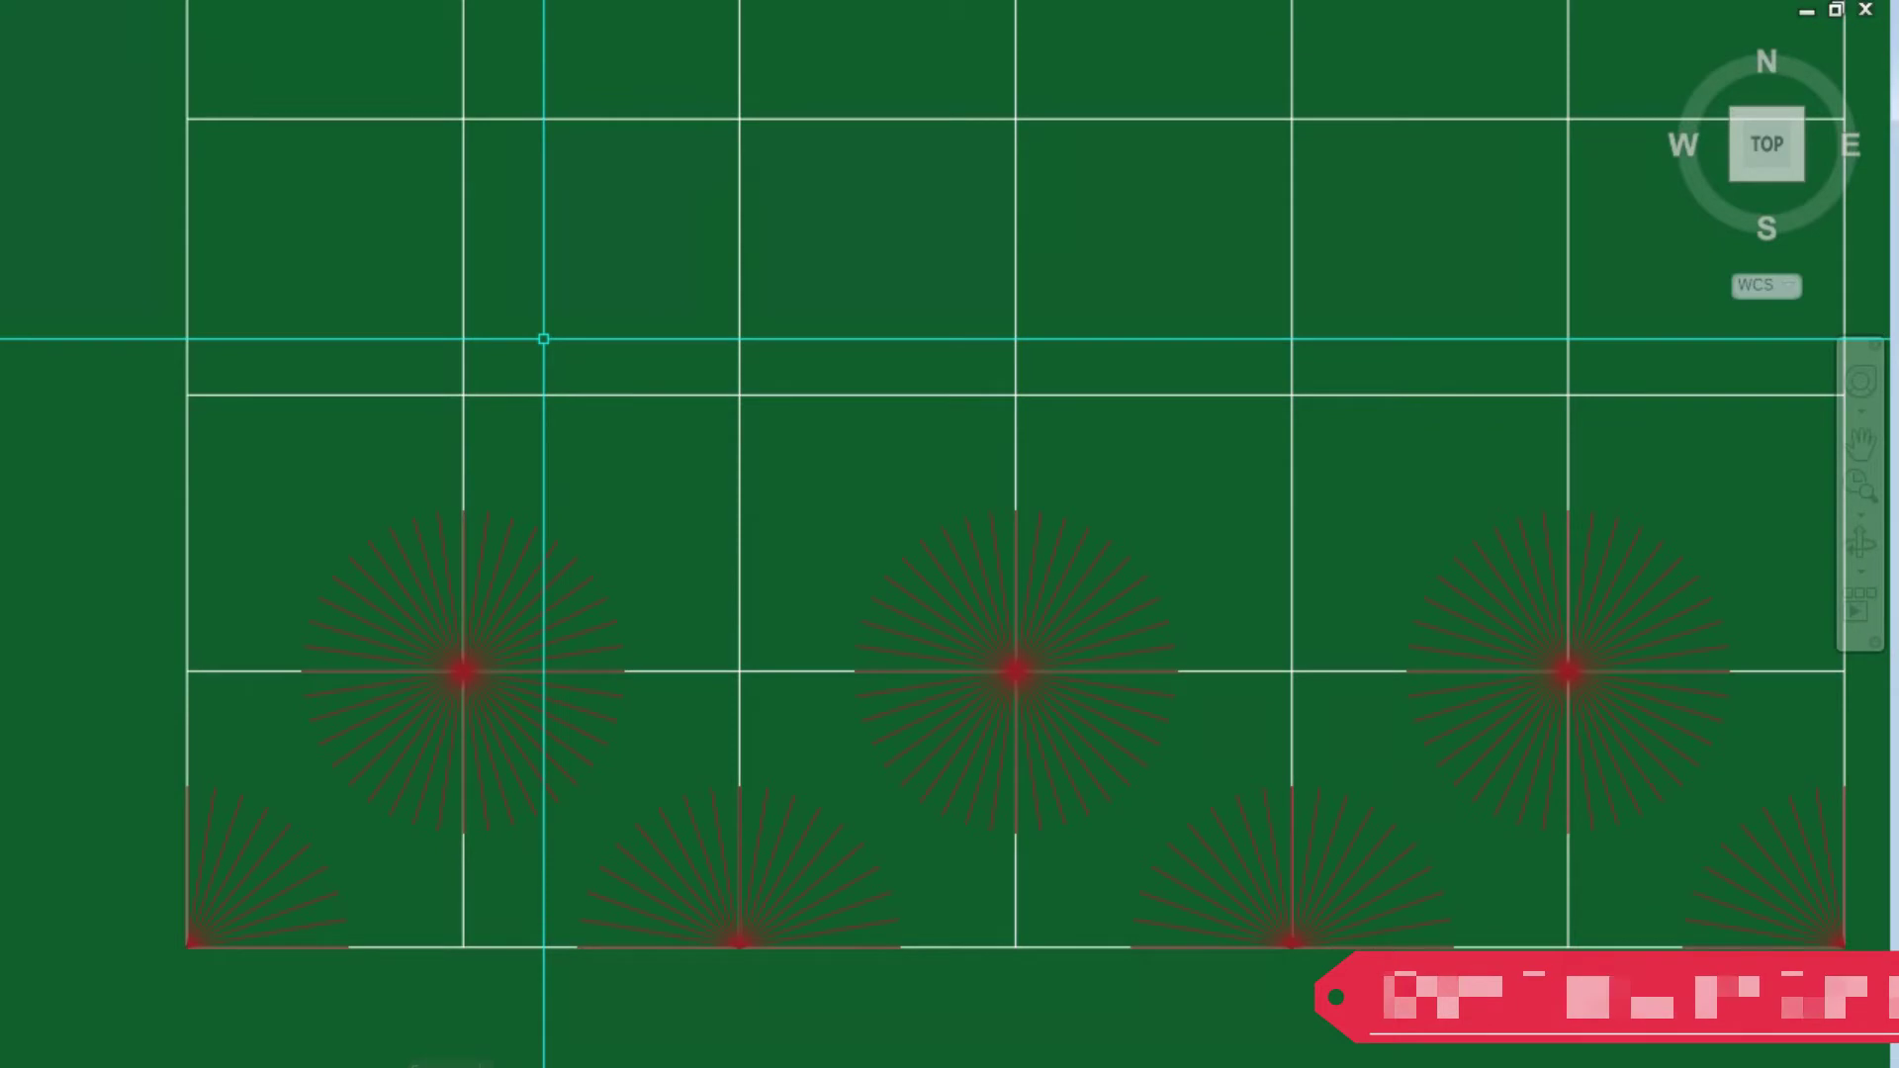
pyautogui.scroll(-2, 543, 330)
pyautogui.click(582, 502)
pyautogui.click(845, 489)
pyautogui.click(1154, 497)
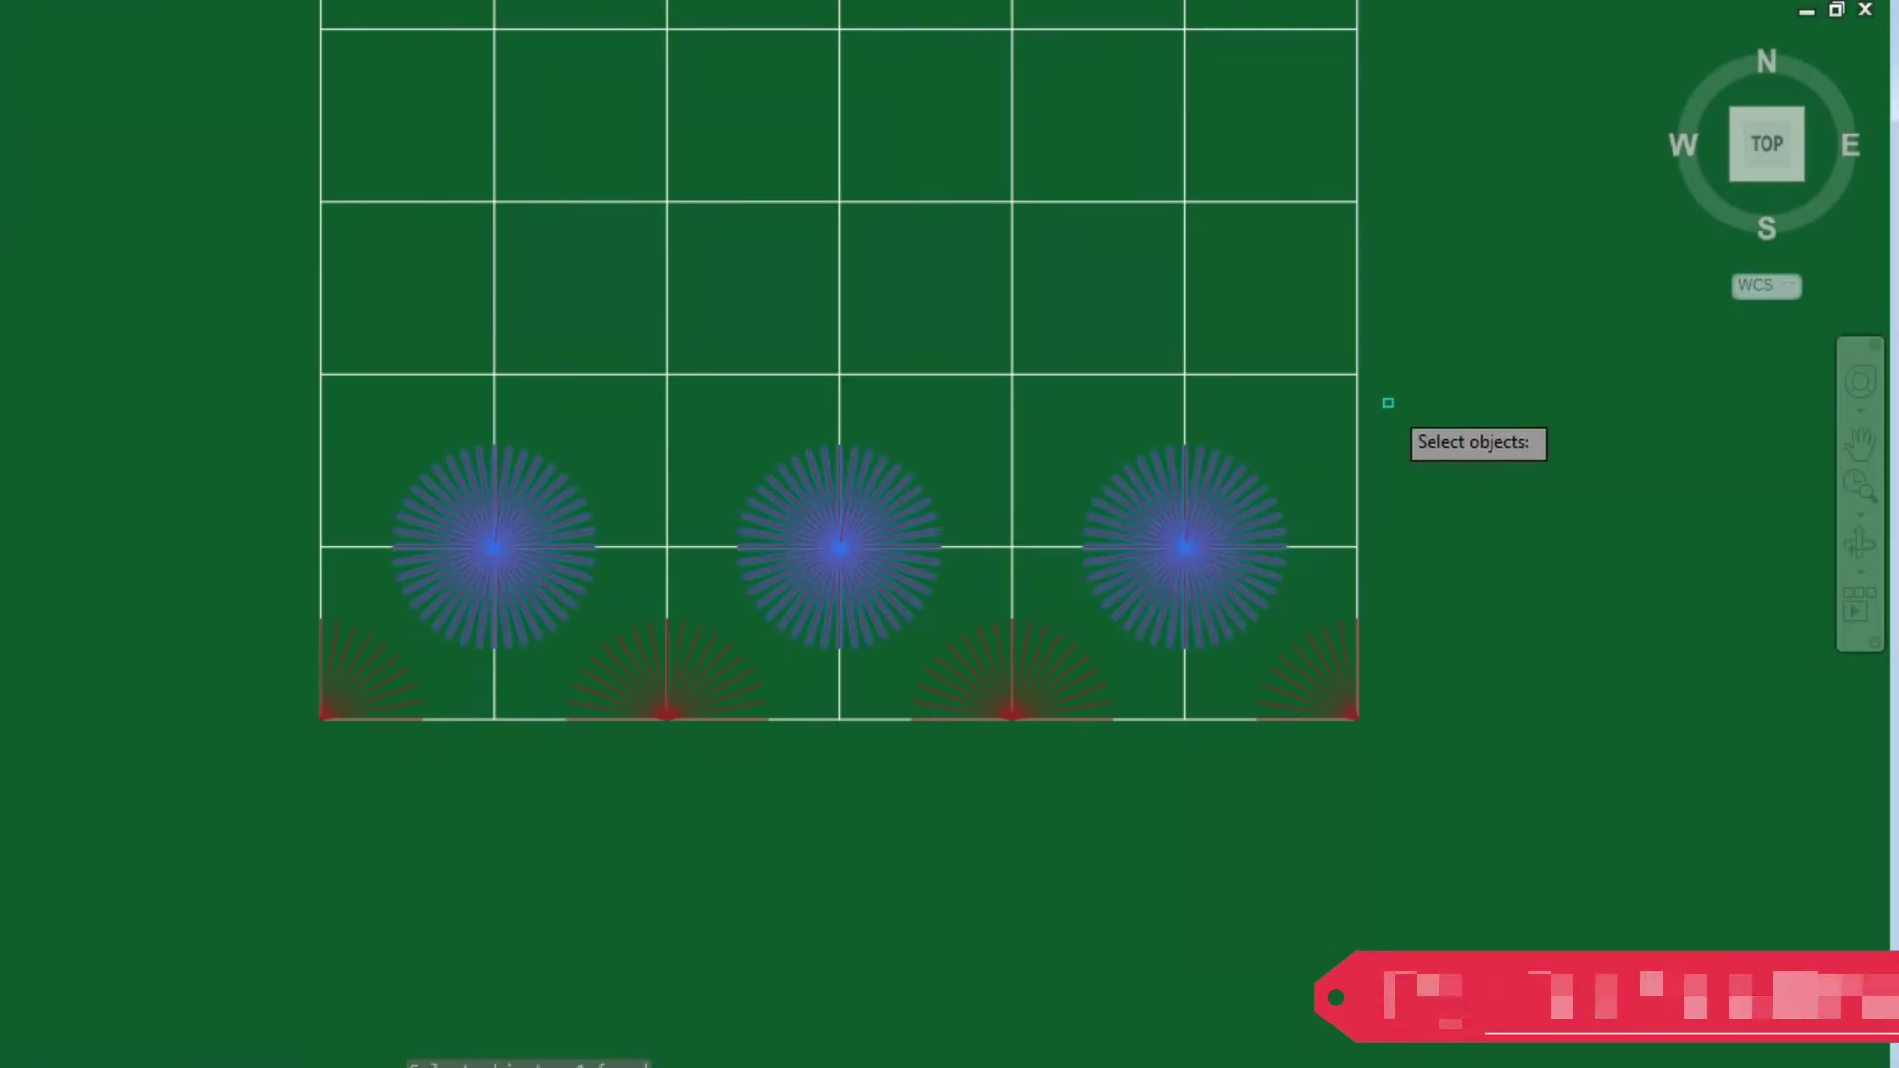
pyautogui.press('Return')
pyautogui.click(1184, 373)
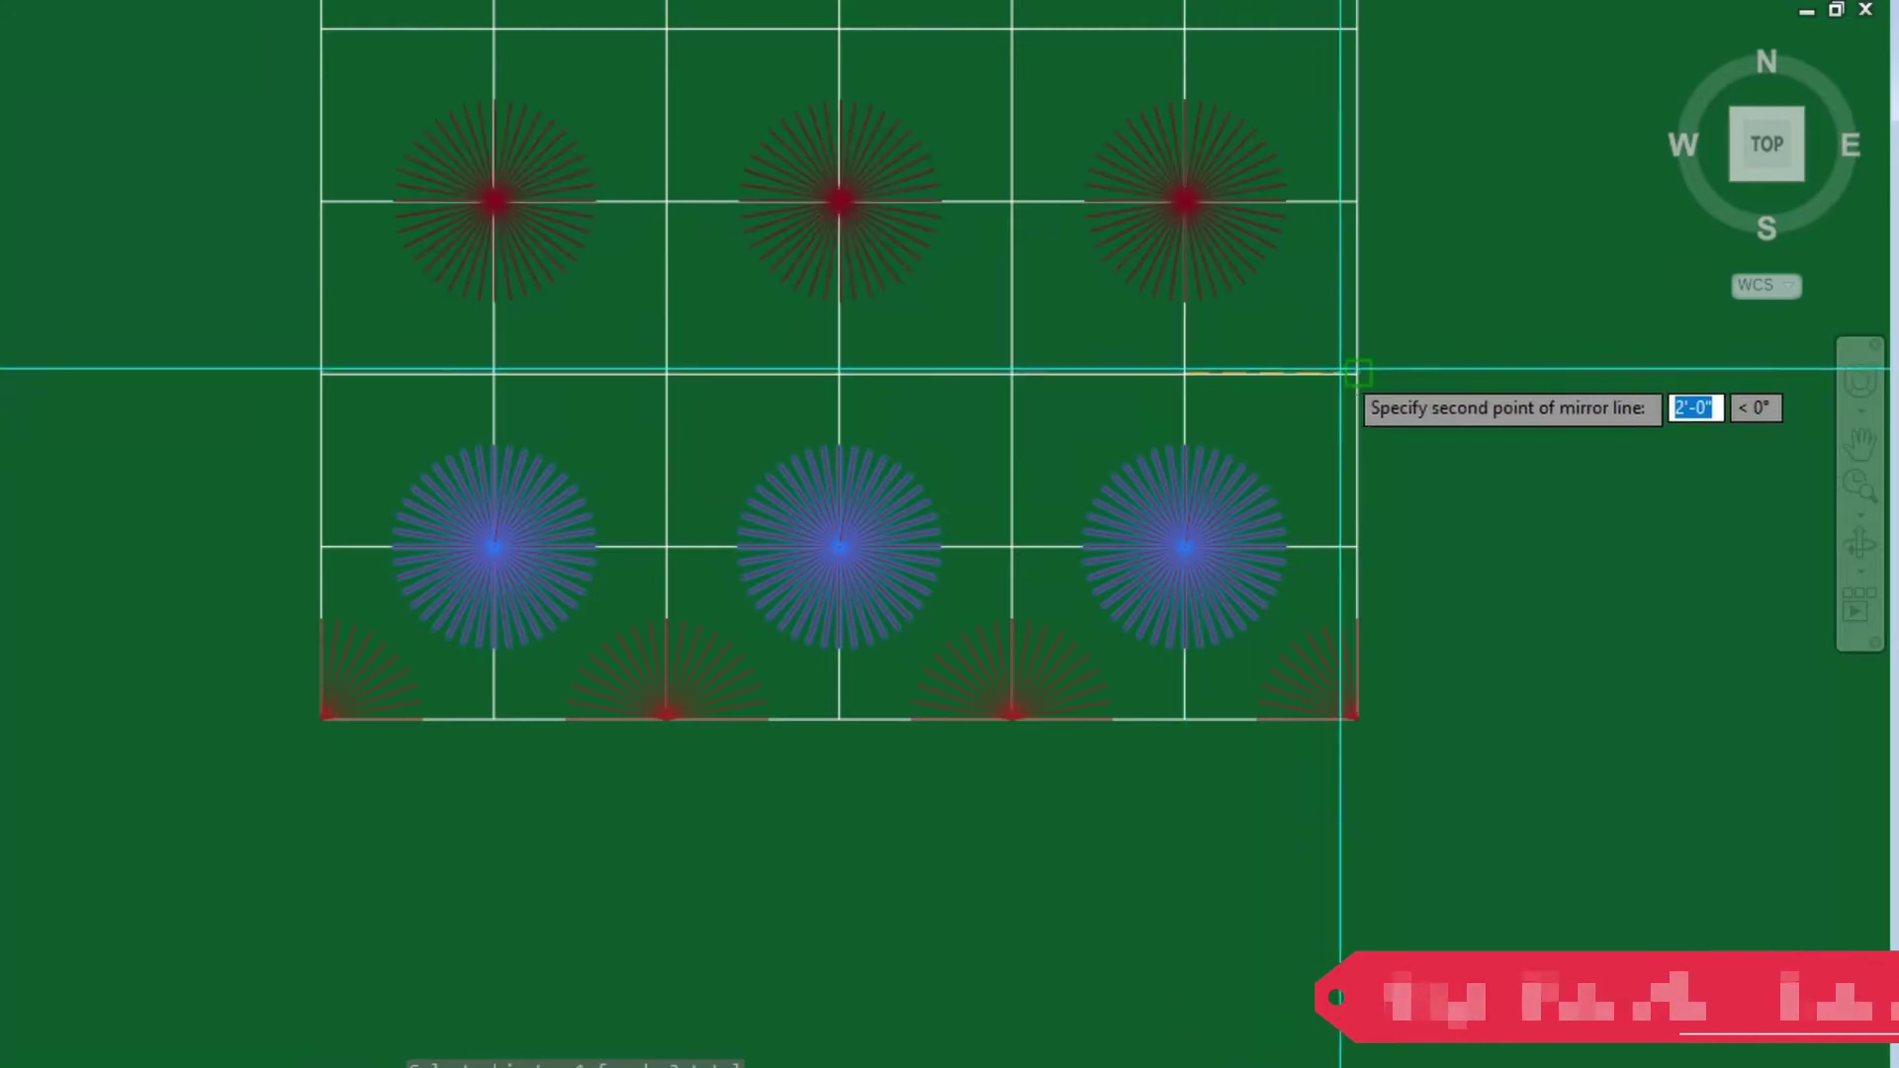
pyautogui.click(1385, 374)
pyautogui.rightClick(1403, 388)
pyautogui.click(1424, 403)
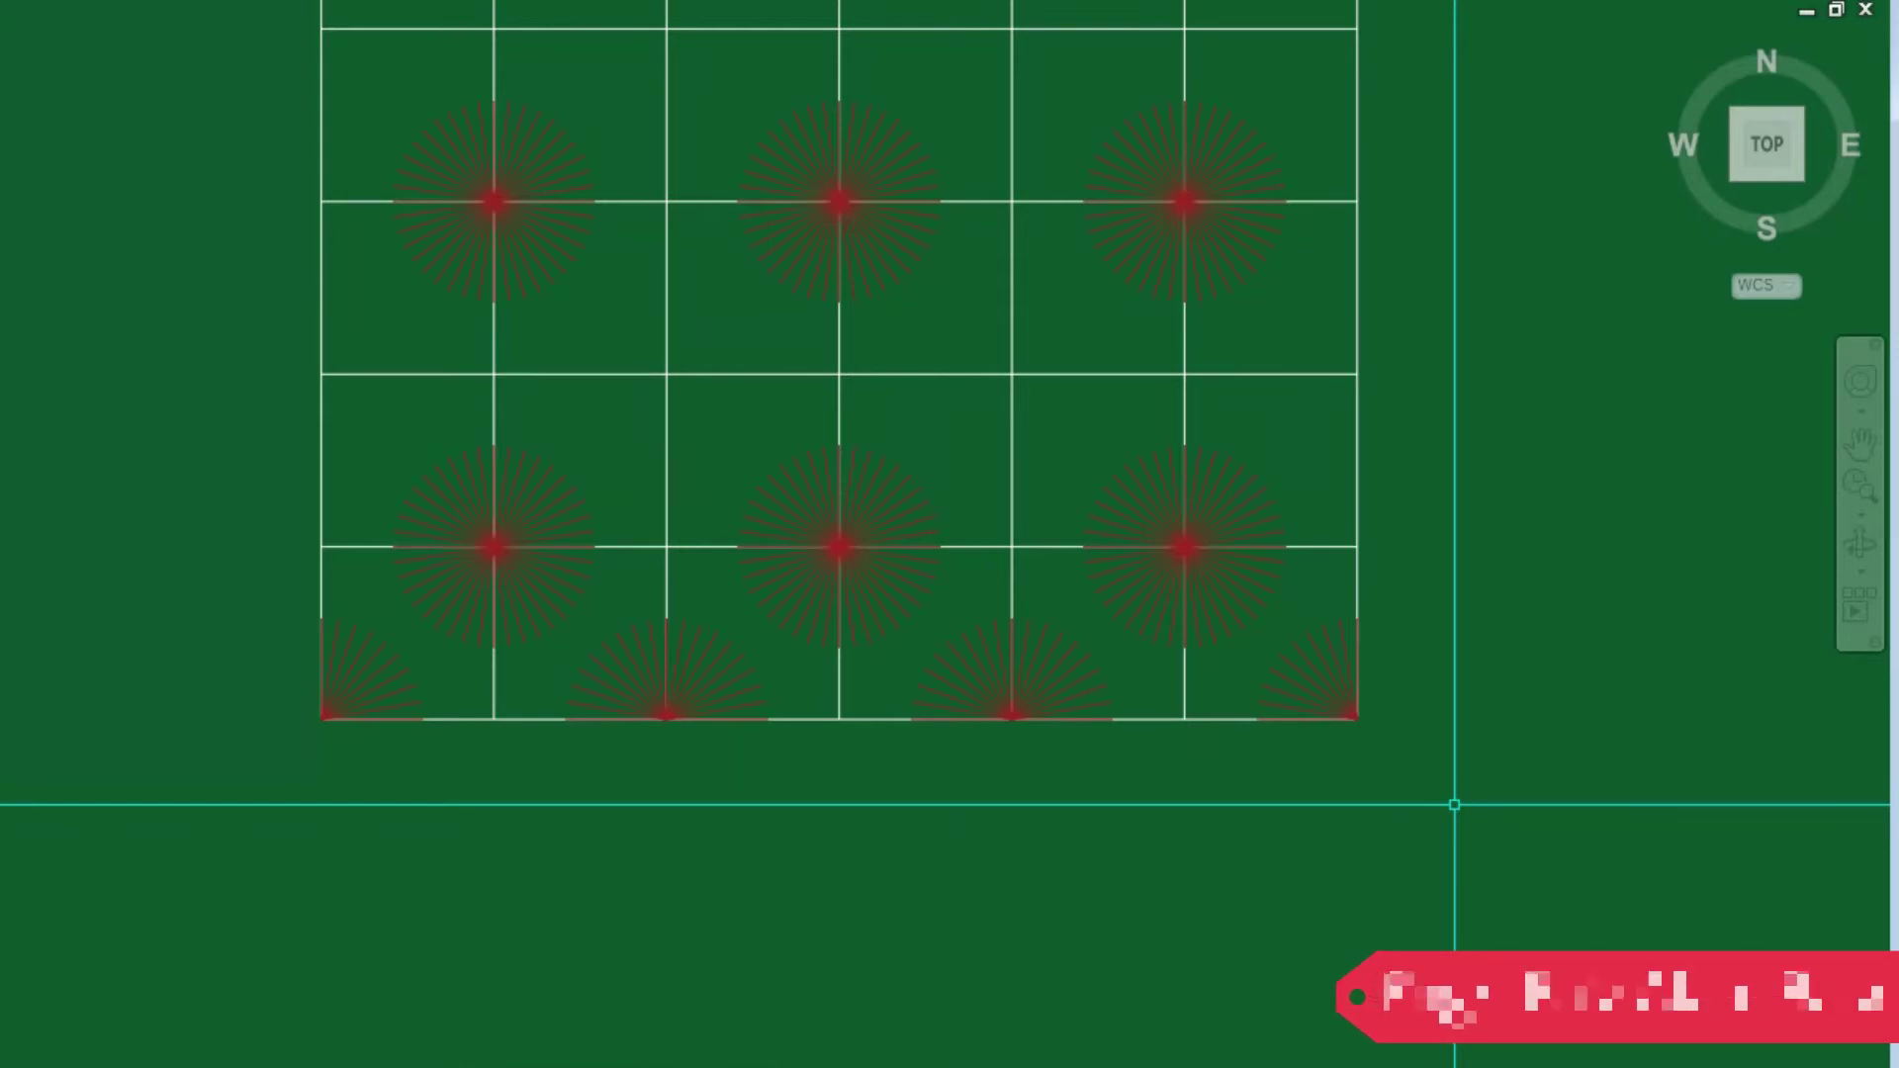
pyautogui.scroll(-2, 1048, 840)
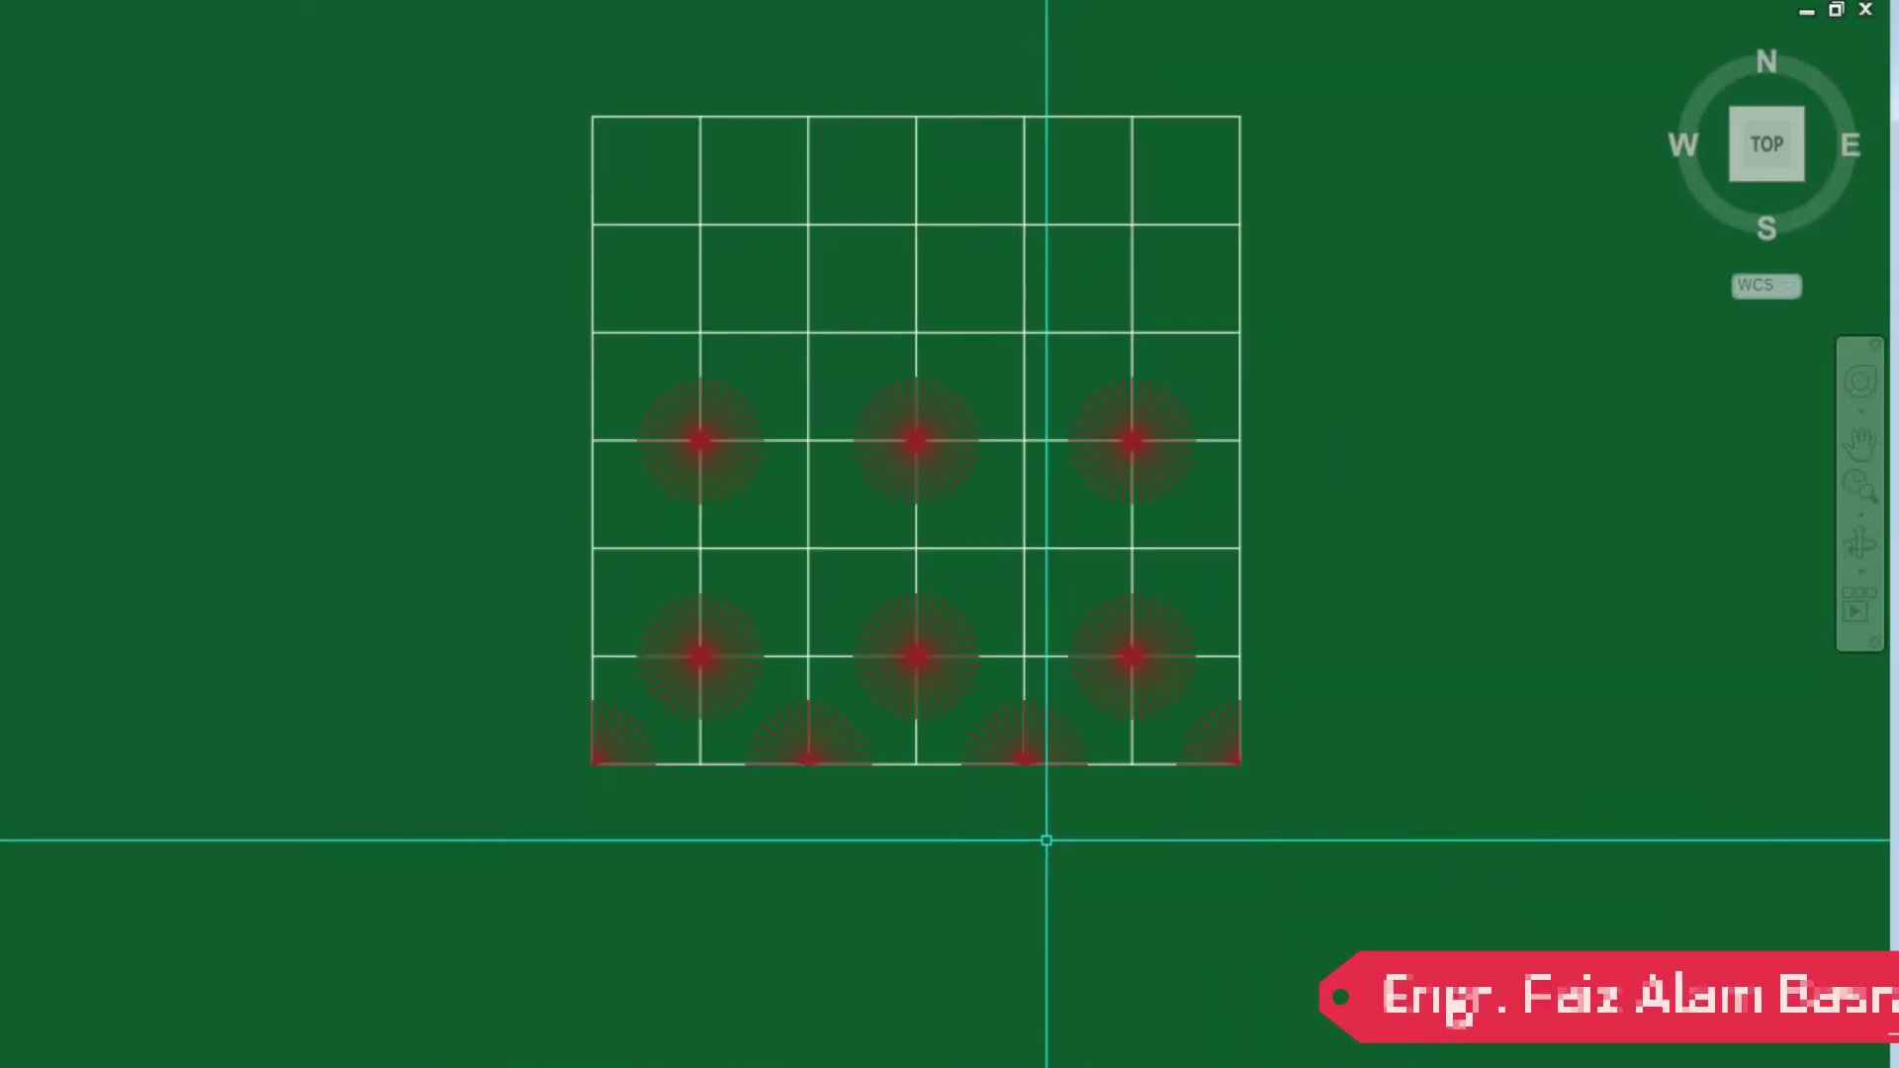
pyautogui.scroll(2, 991, 304)
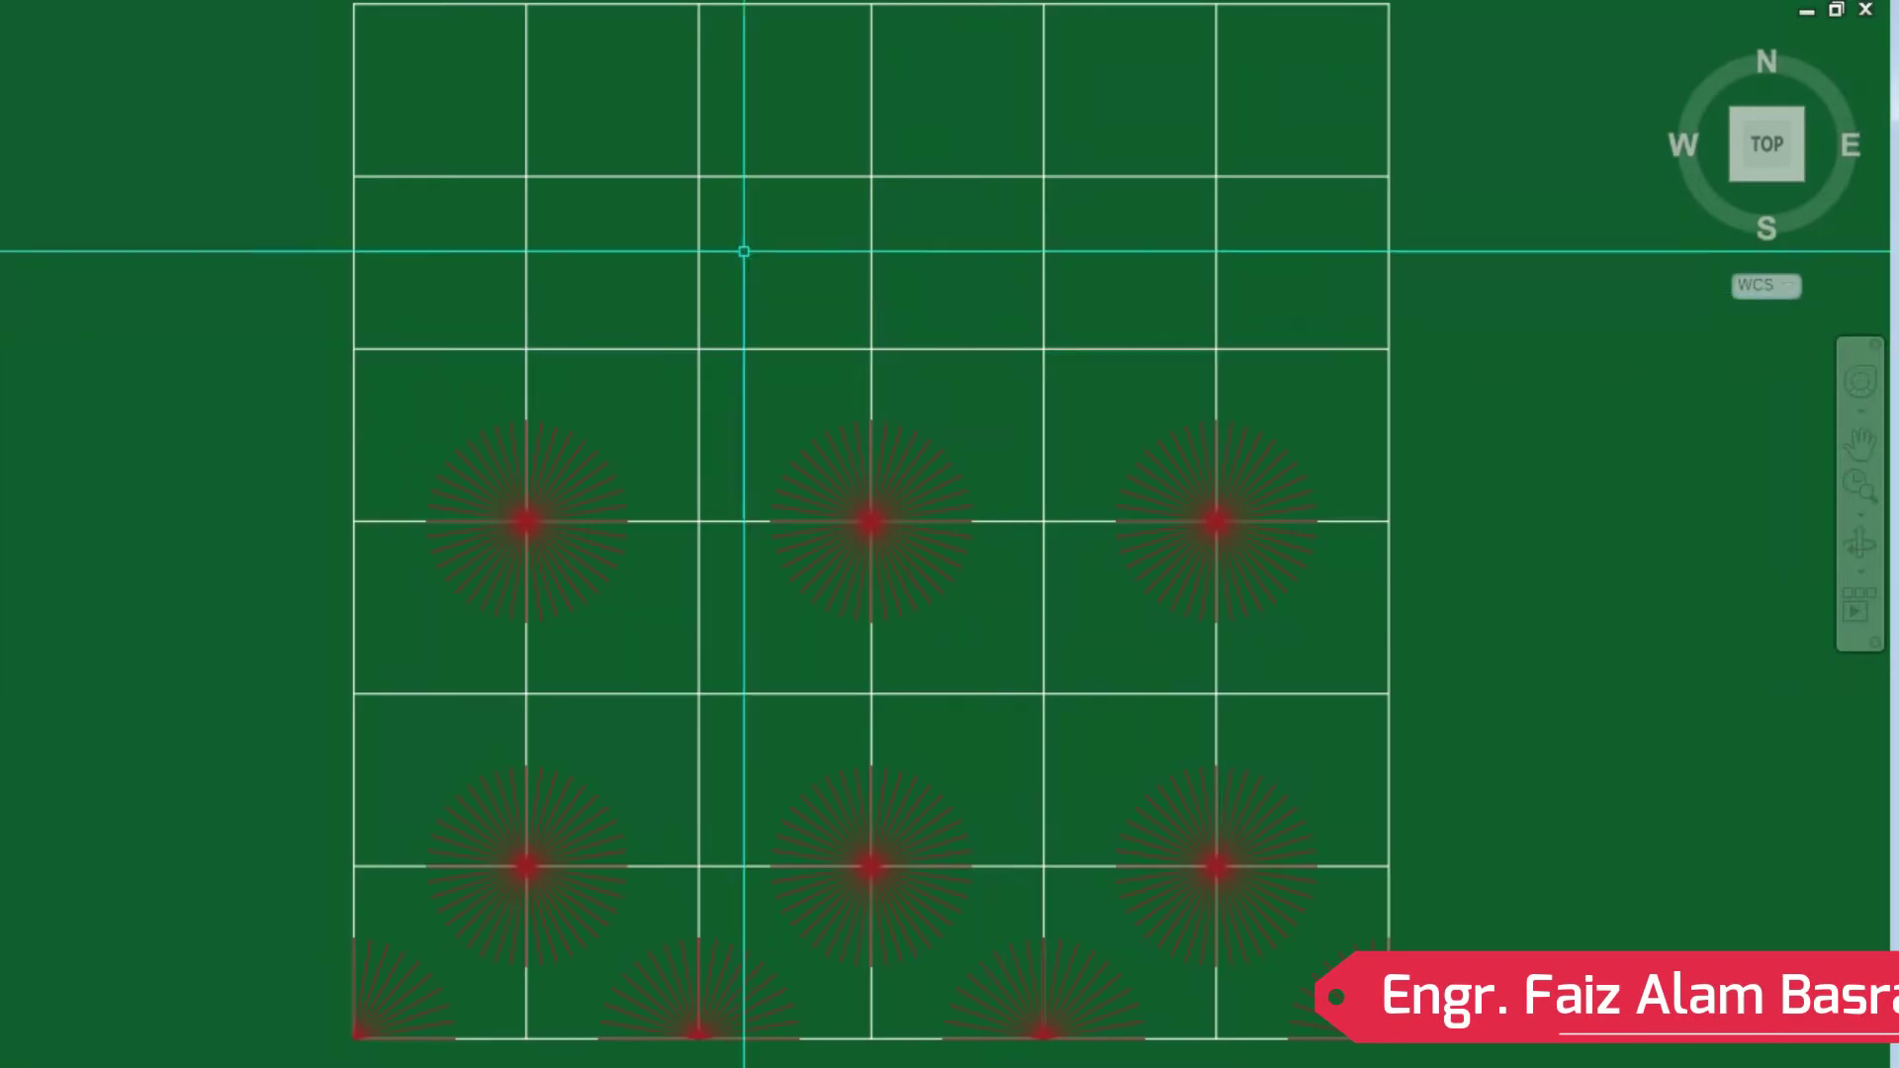
# Duplicate the three middle-row starbursts into a third row above, keeping the originals.
pyautogui.write('co')
pyautogui.press('Return')
pyautogui.click(608, 496)
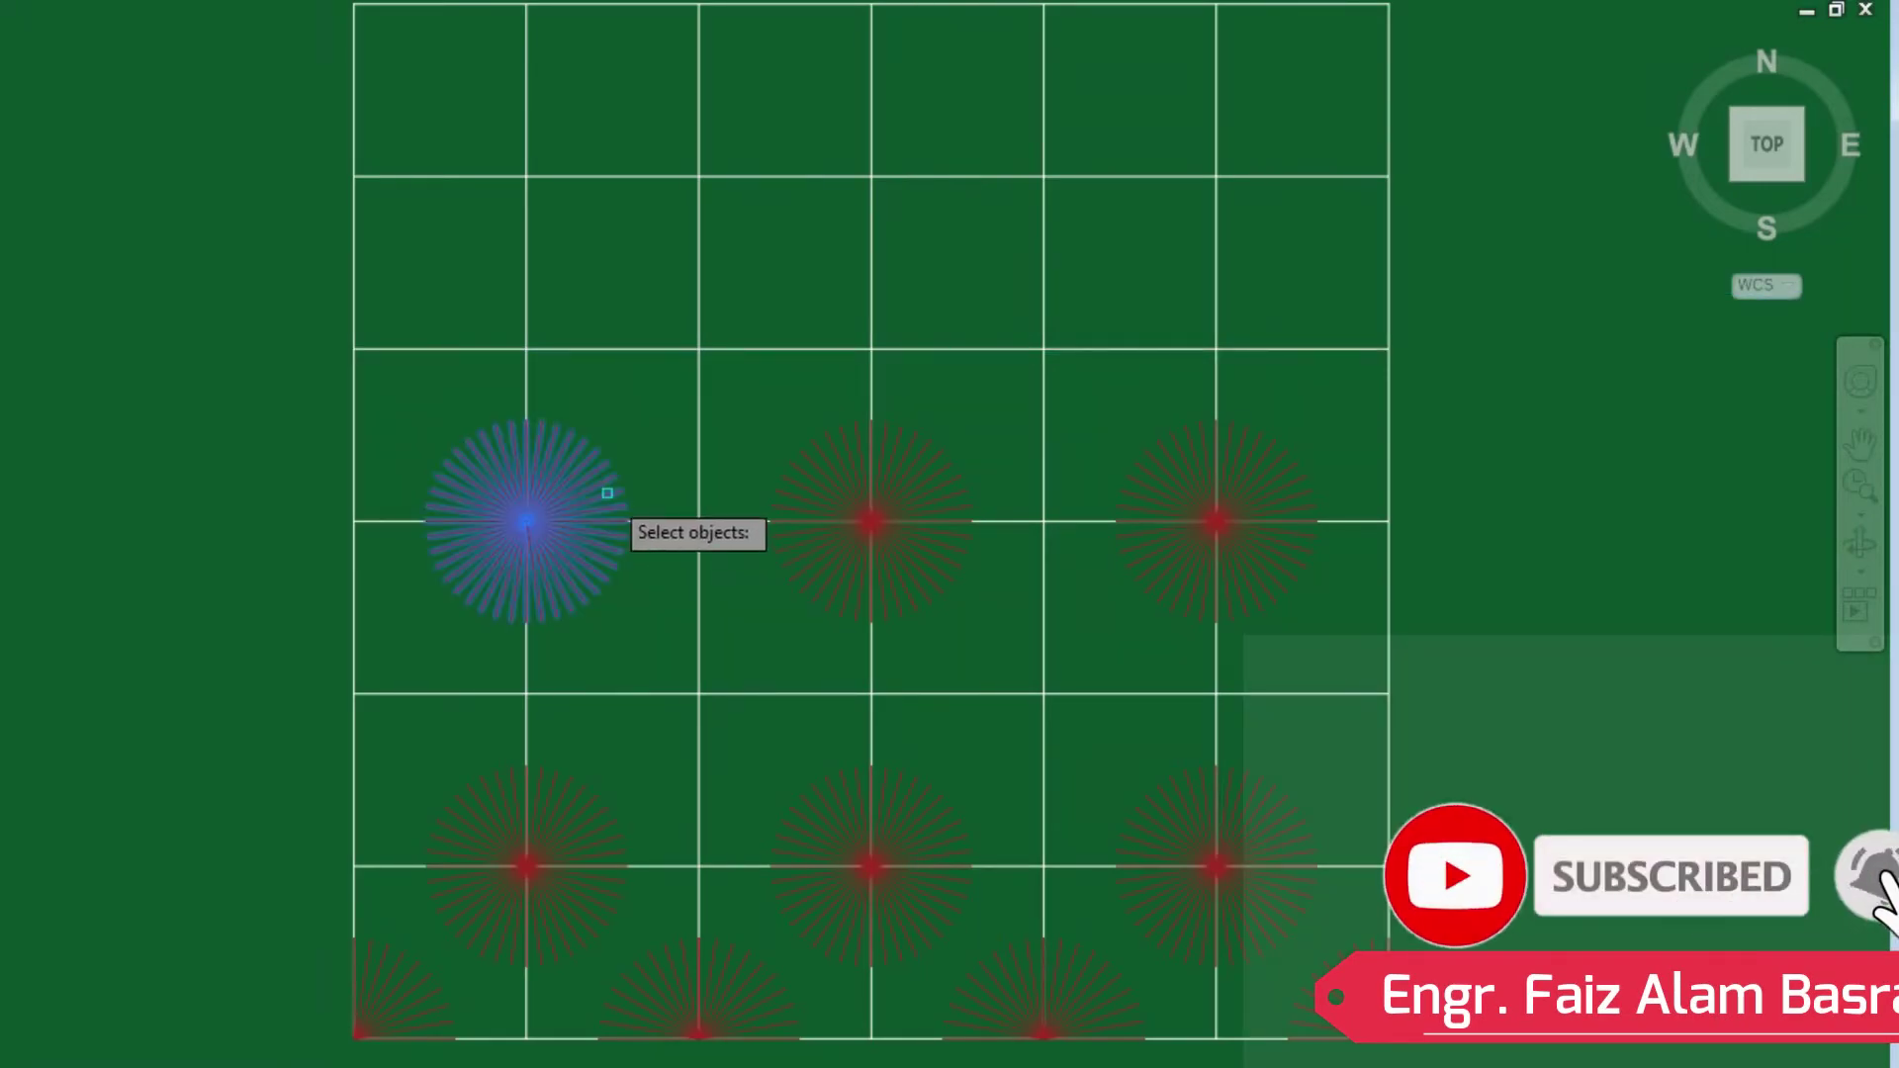
pyautogui.click(827, 484)
pyautogui.click(1148, 476)
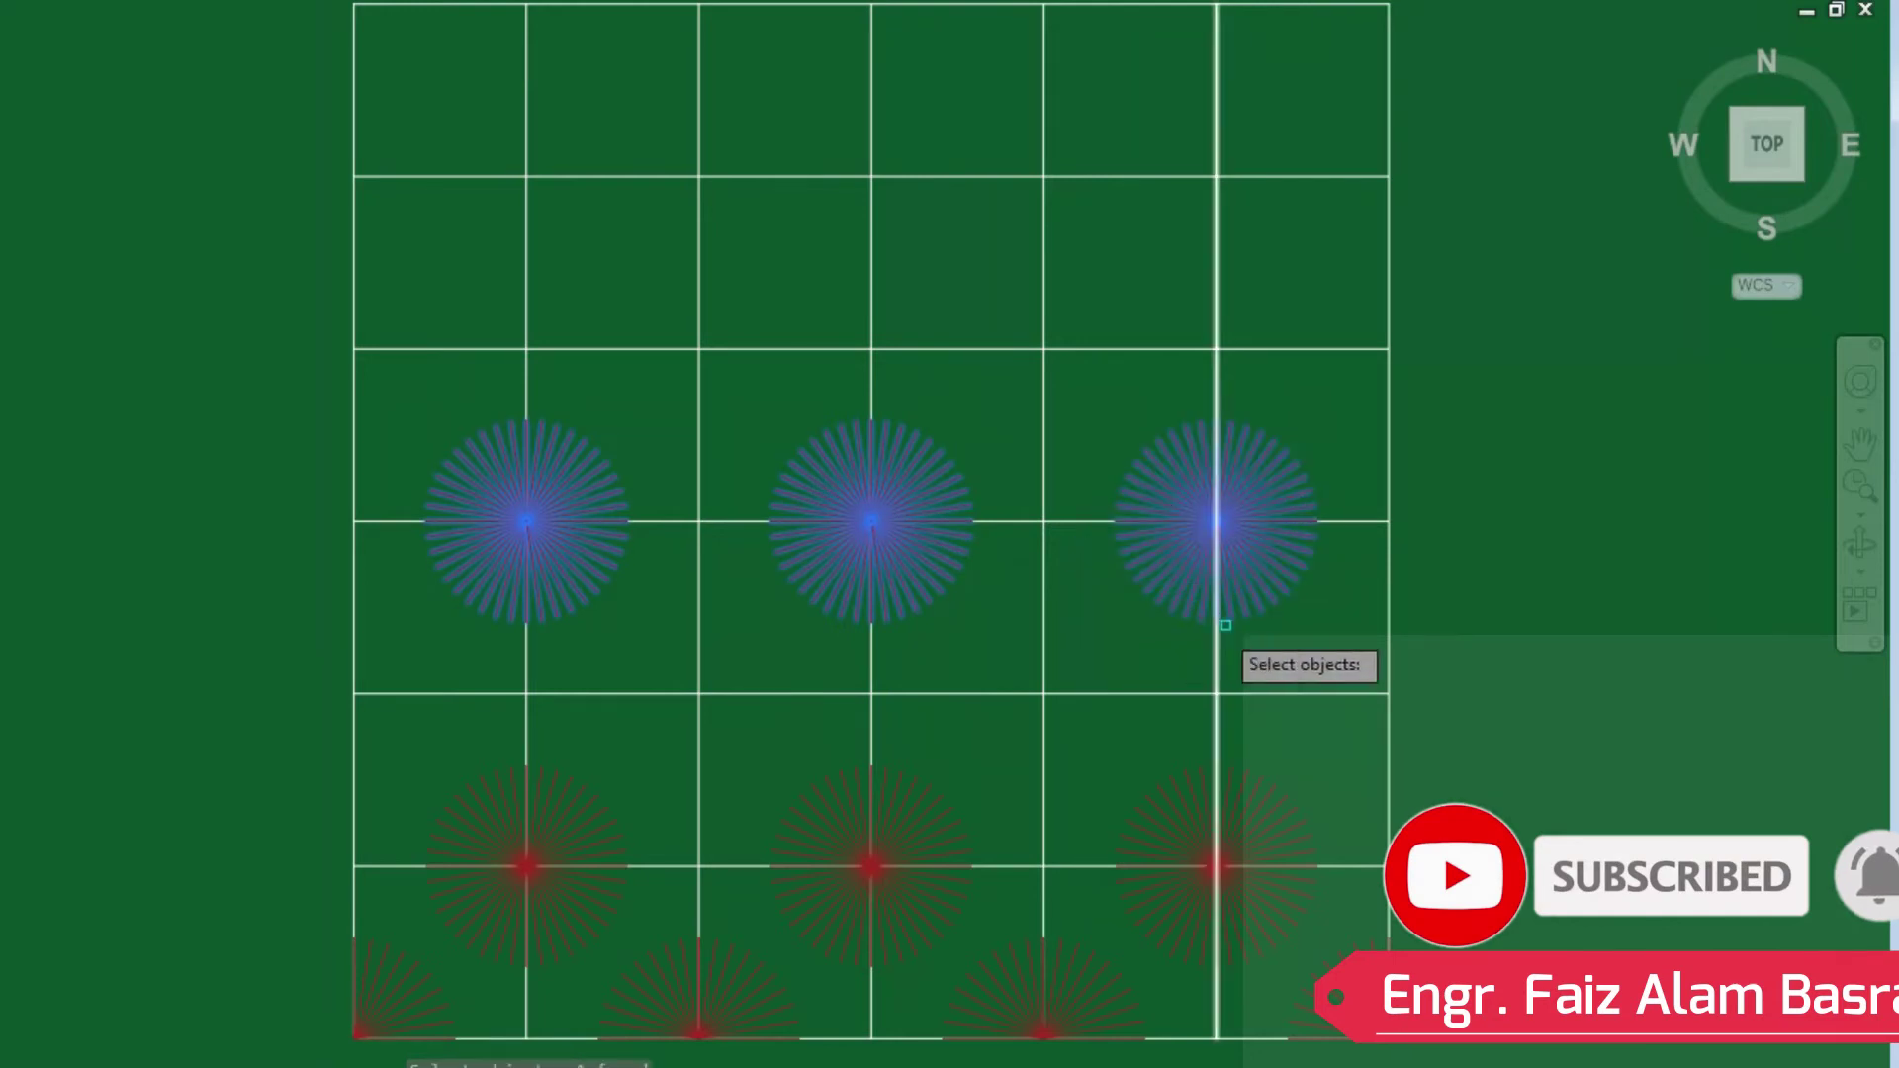
pyautogui.press('Return')
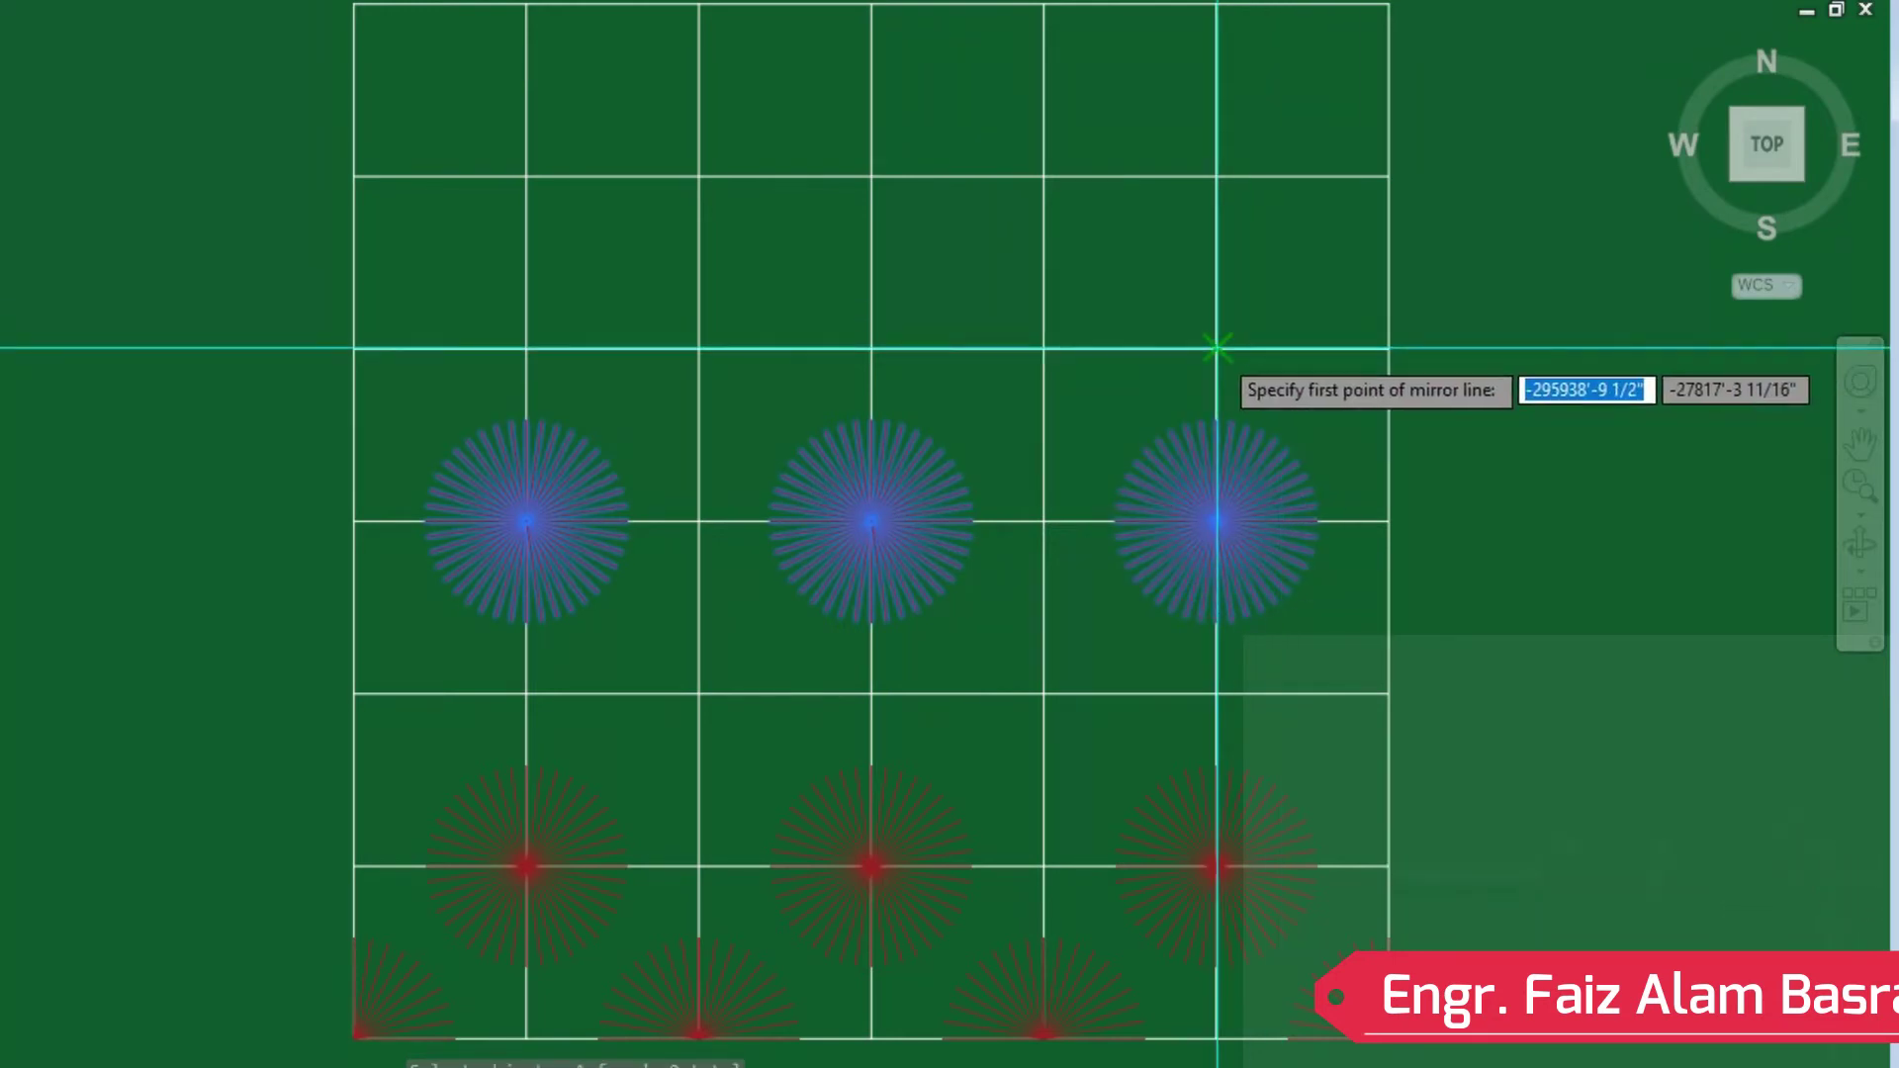
pyautogui.click(1217, 348)
pyautogui.click(1393, 352)
pyautogui.rightClick(1394, 355)
pyautogui.click(1463, 378)
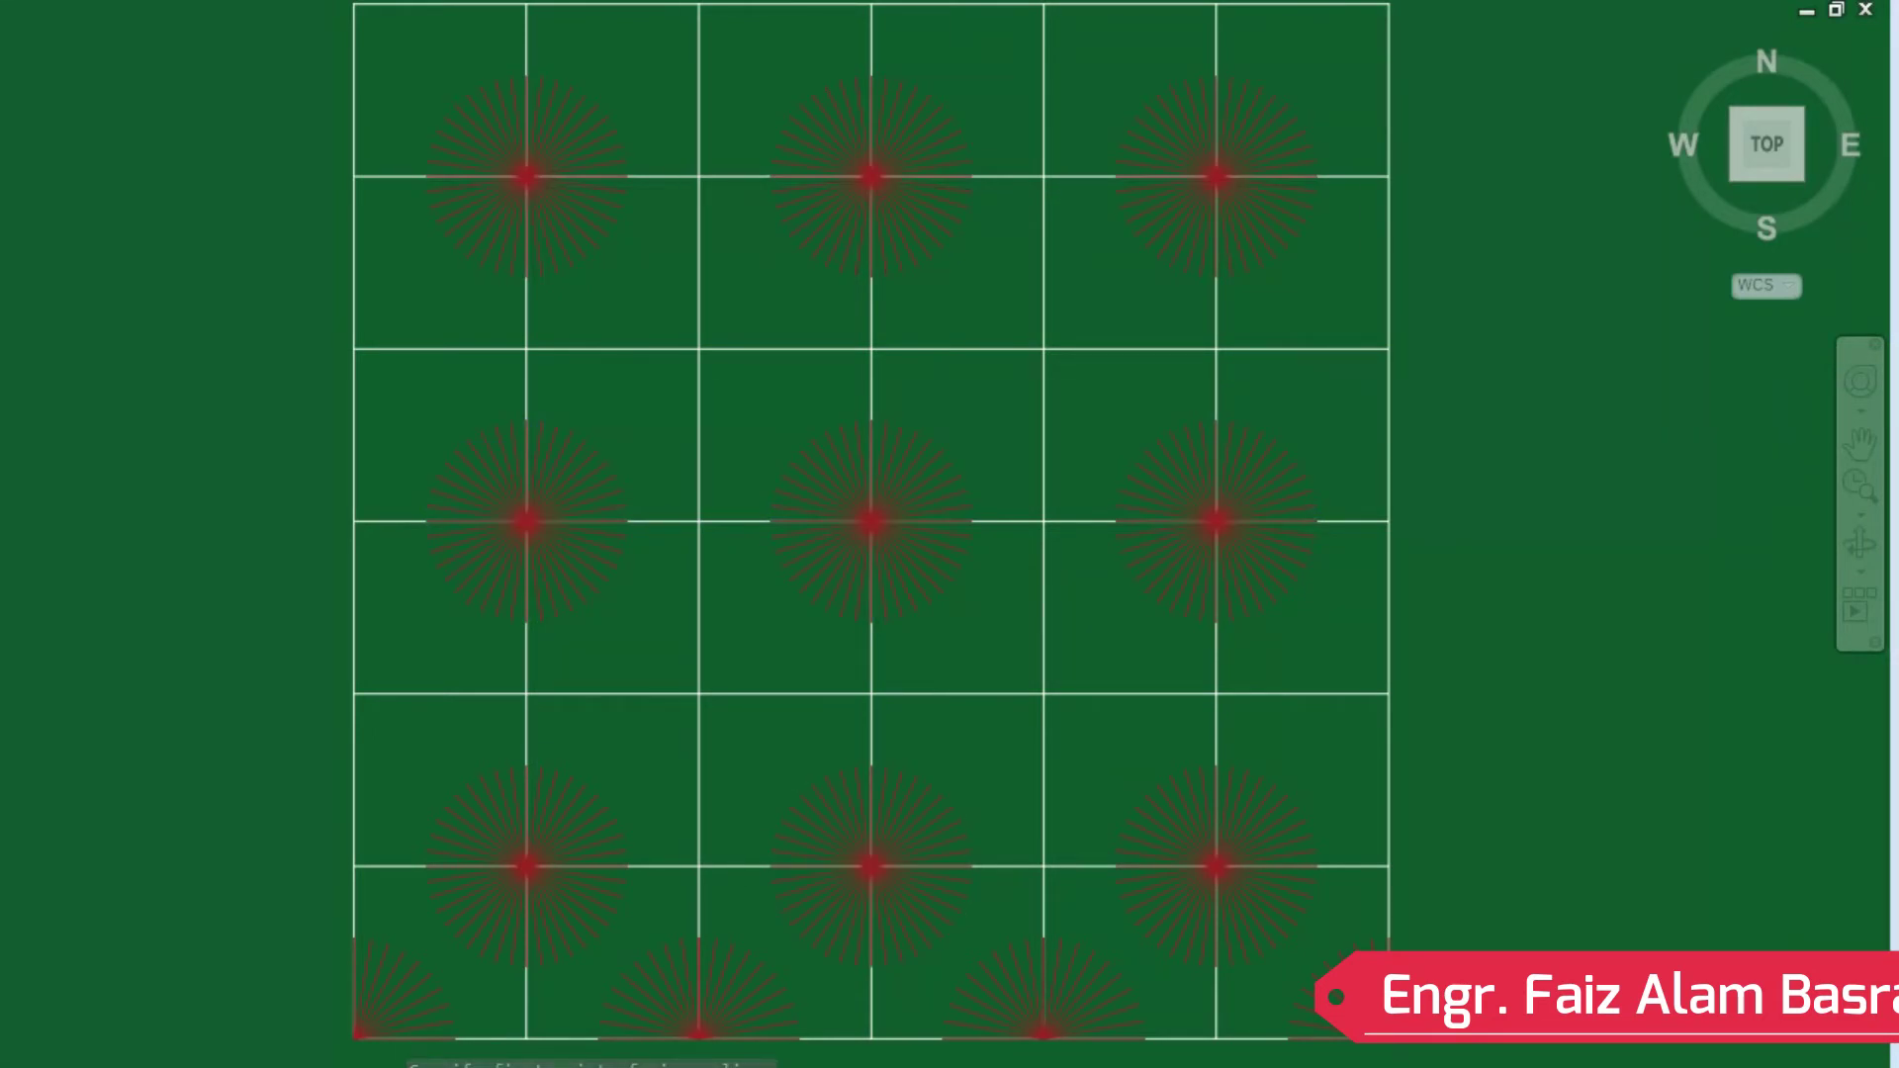
pyautogui.scroll(-2, 158, 467)
pyautogui.scroll(-2, 989, 323)
pyautogui.scroll(2, 834, 263)
# Copy the centre starburst to cell midpoints between existing ones, making 13 in staggered rows.
pyautogui.scroll(2, 670, 447)
pyautogui.scroll(-2, 669, 435)
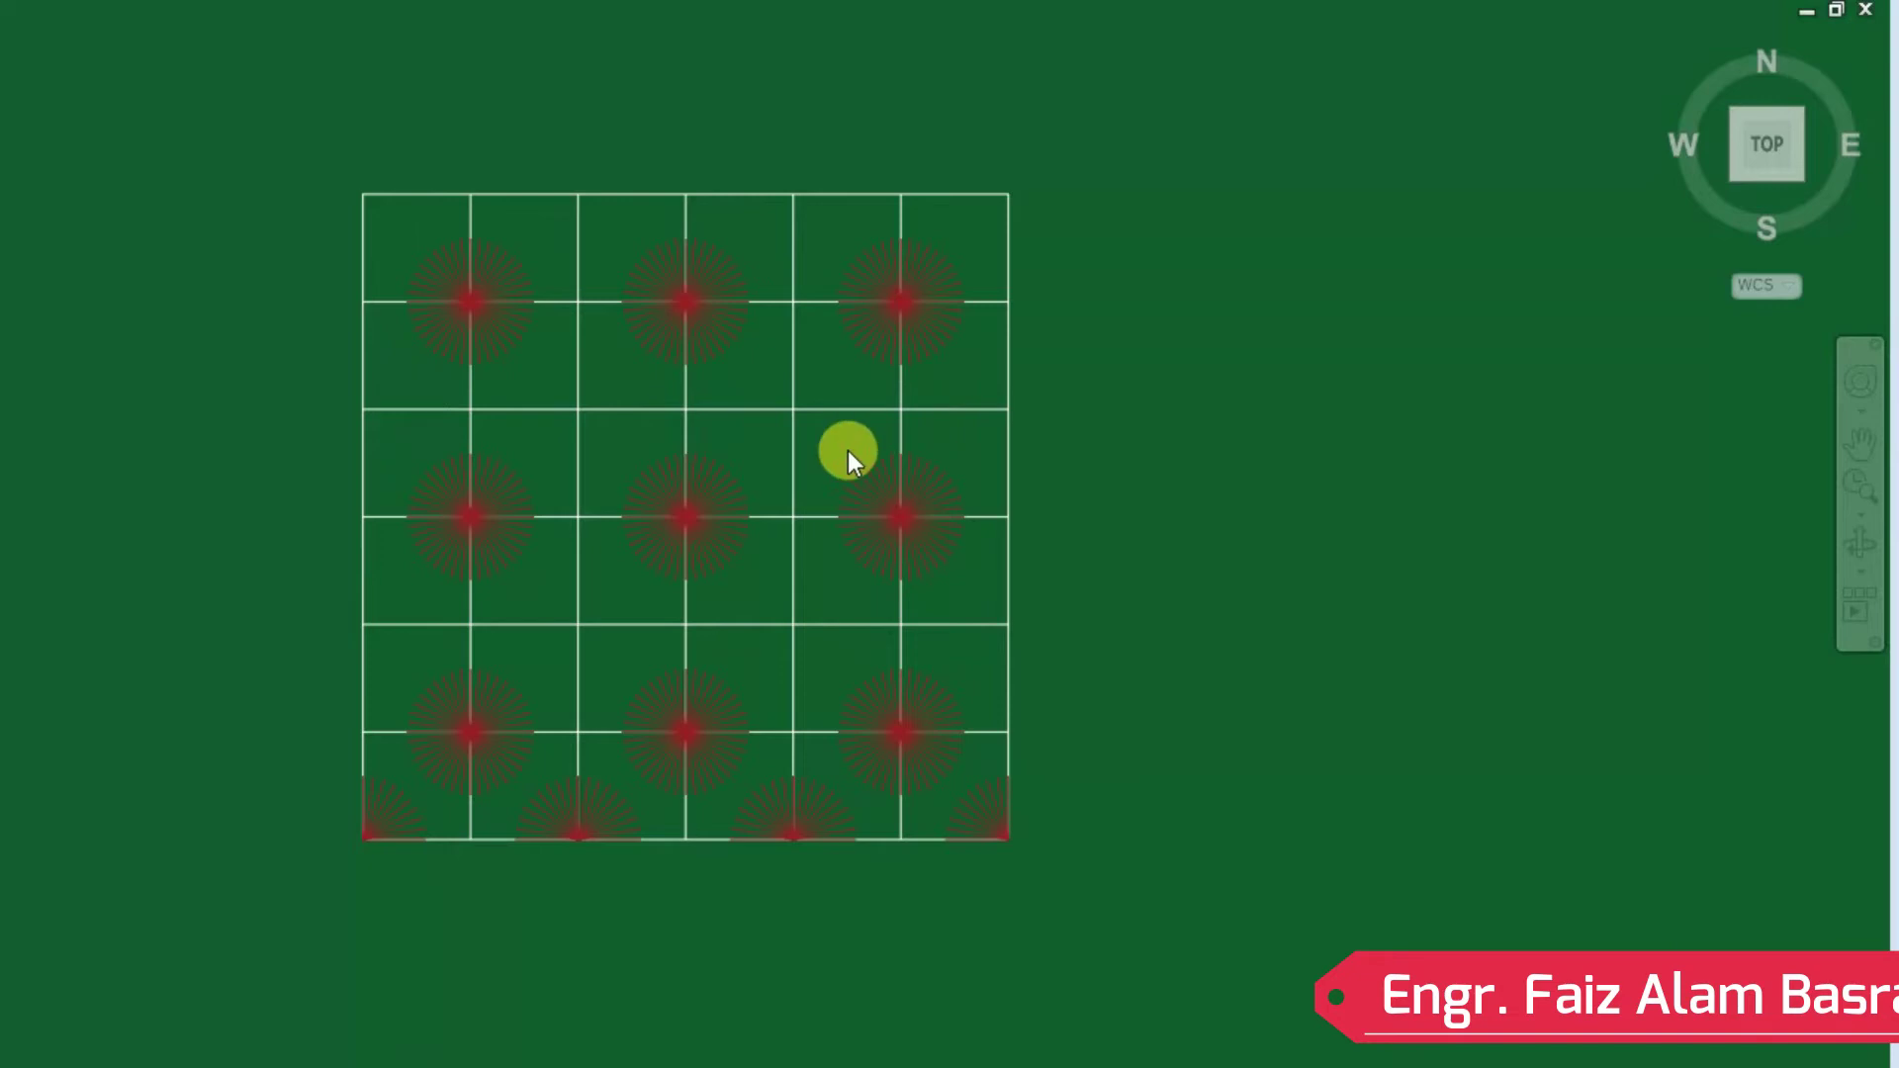
pyautogui.scroll(2, 490, 479)
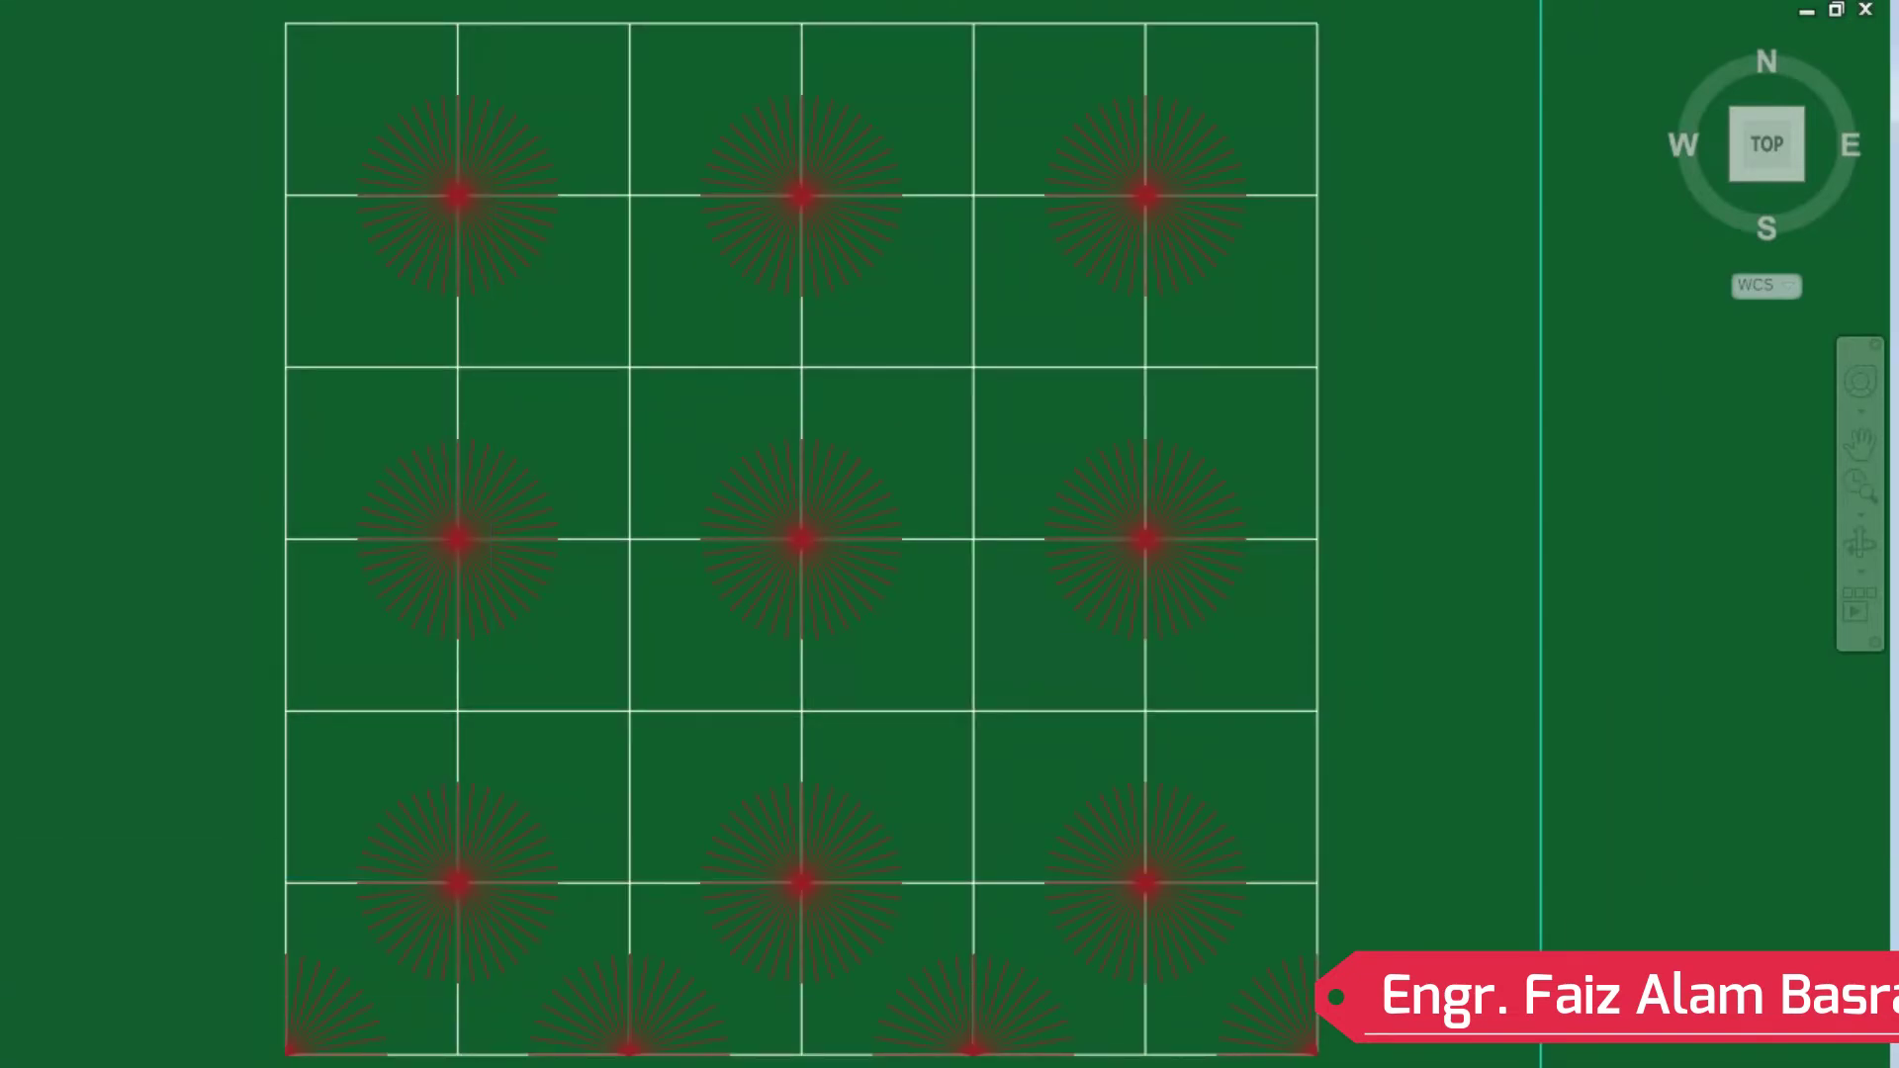
pyautogui.scroll(-2, 1532, 957)
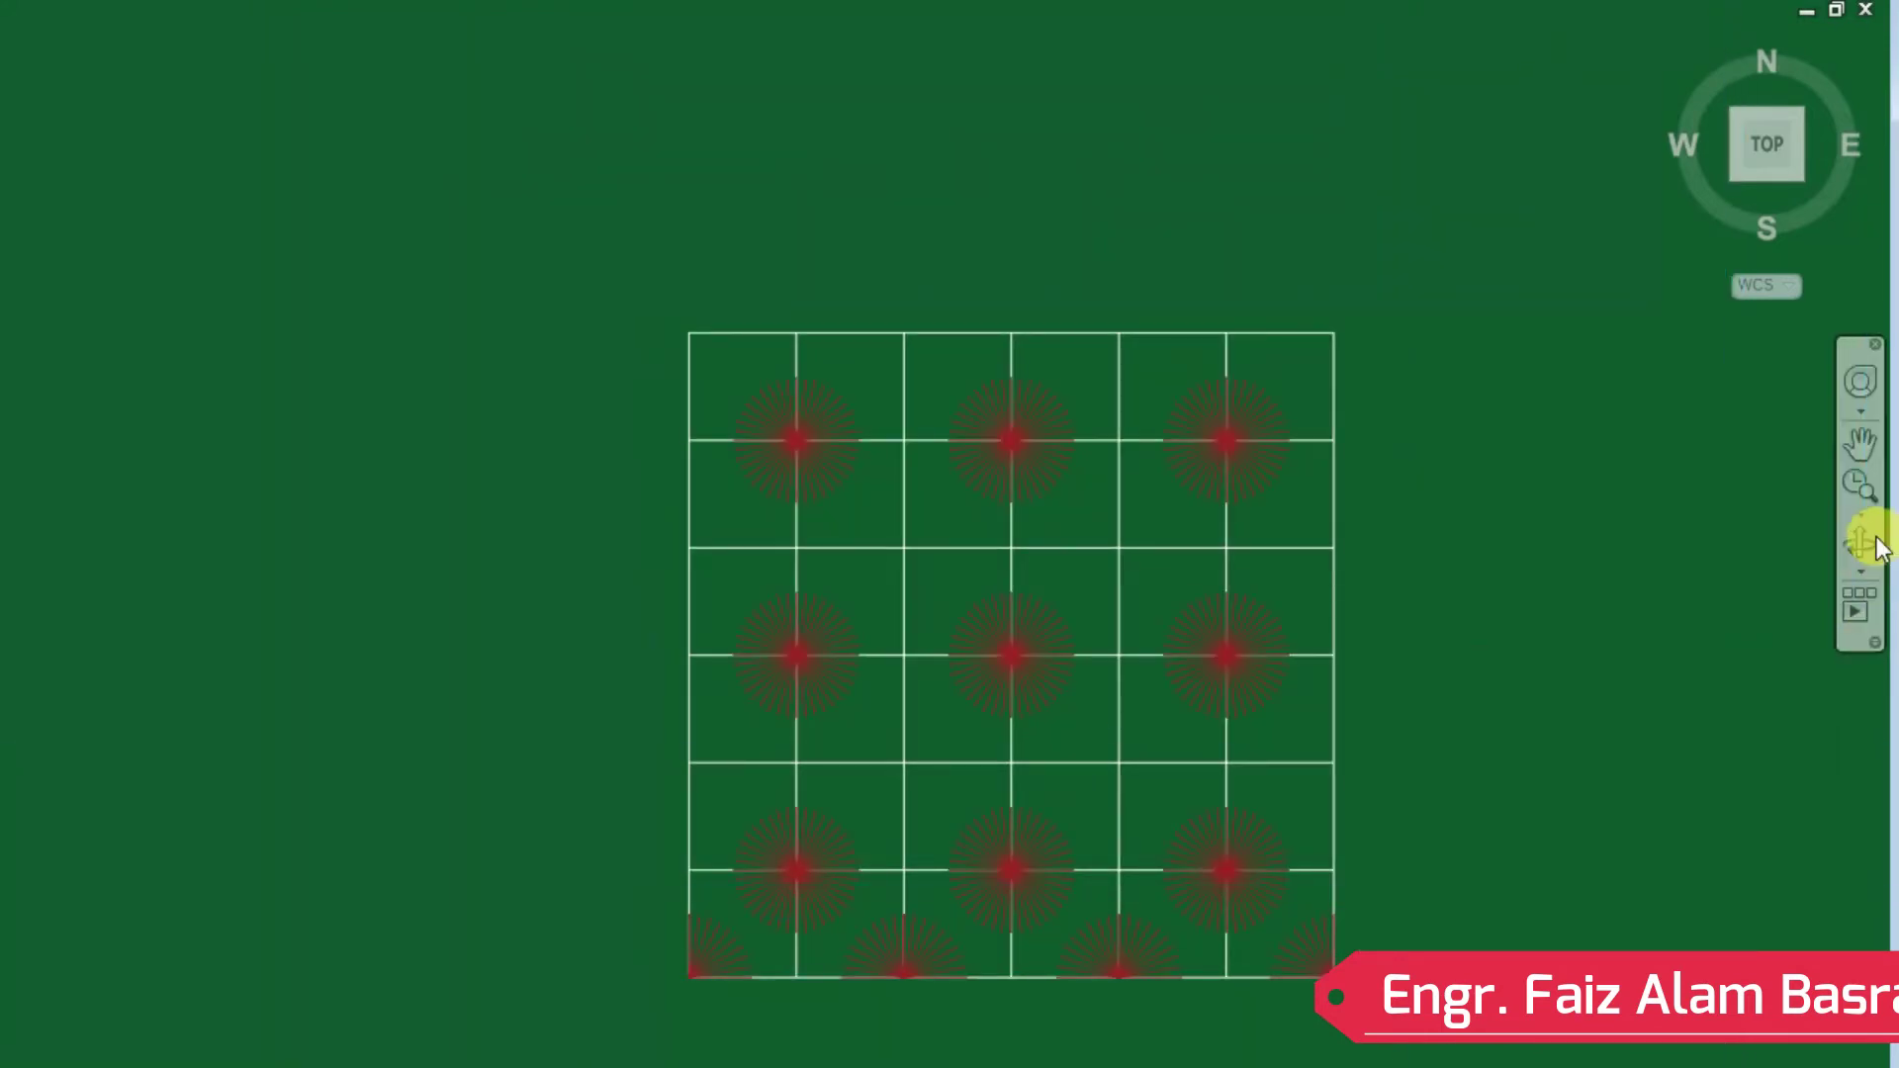
pyautogui.moveTo(1825, 494); pyautogui.dragTo(1166, 513)
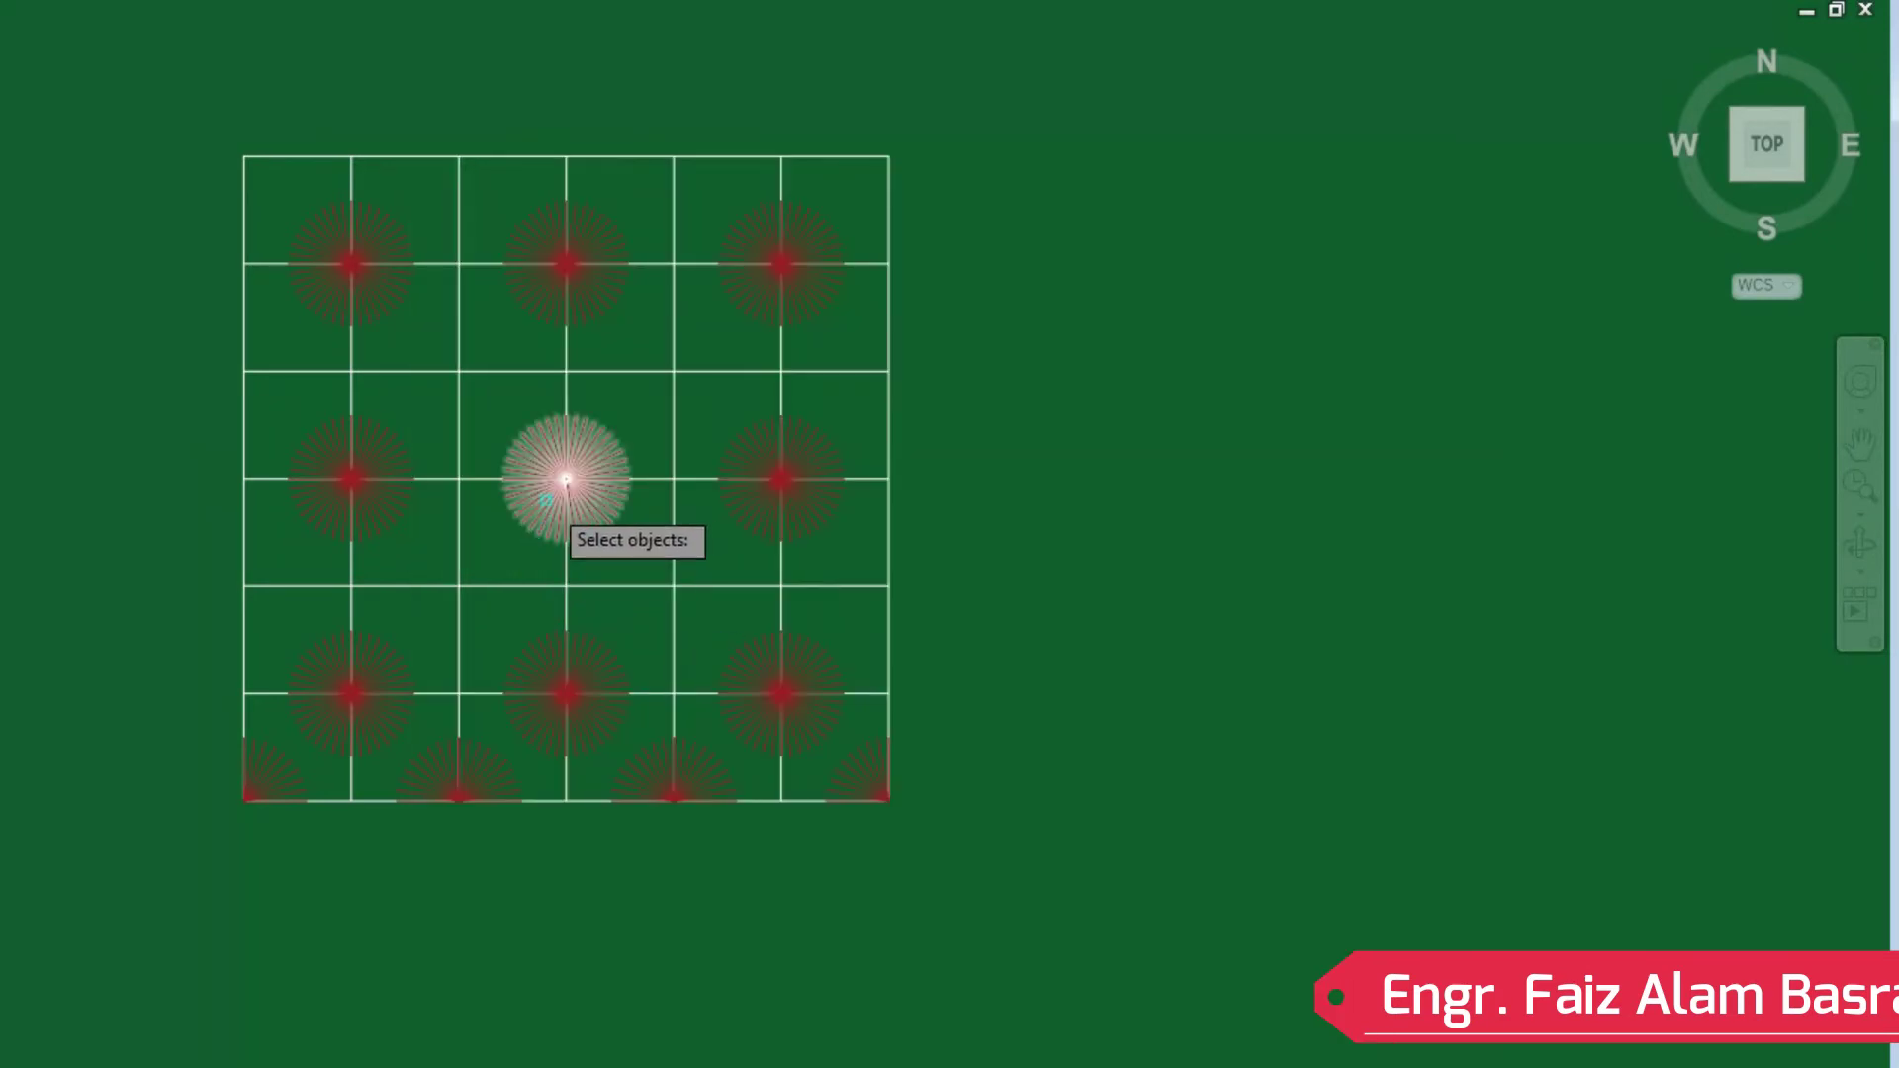
pyautogui.click(565, 479)
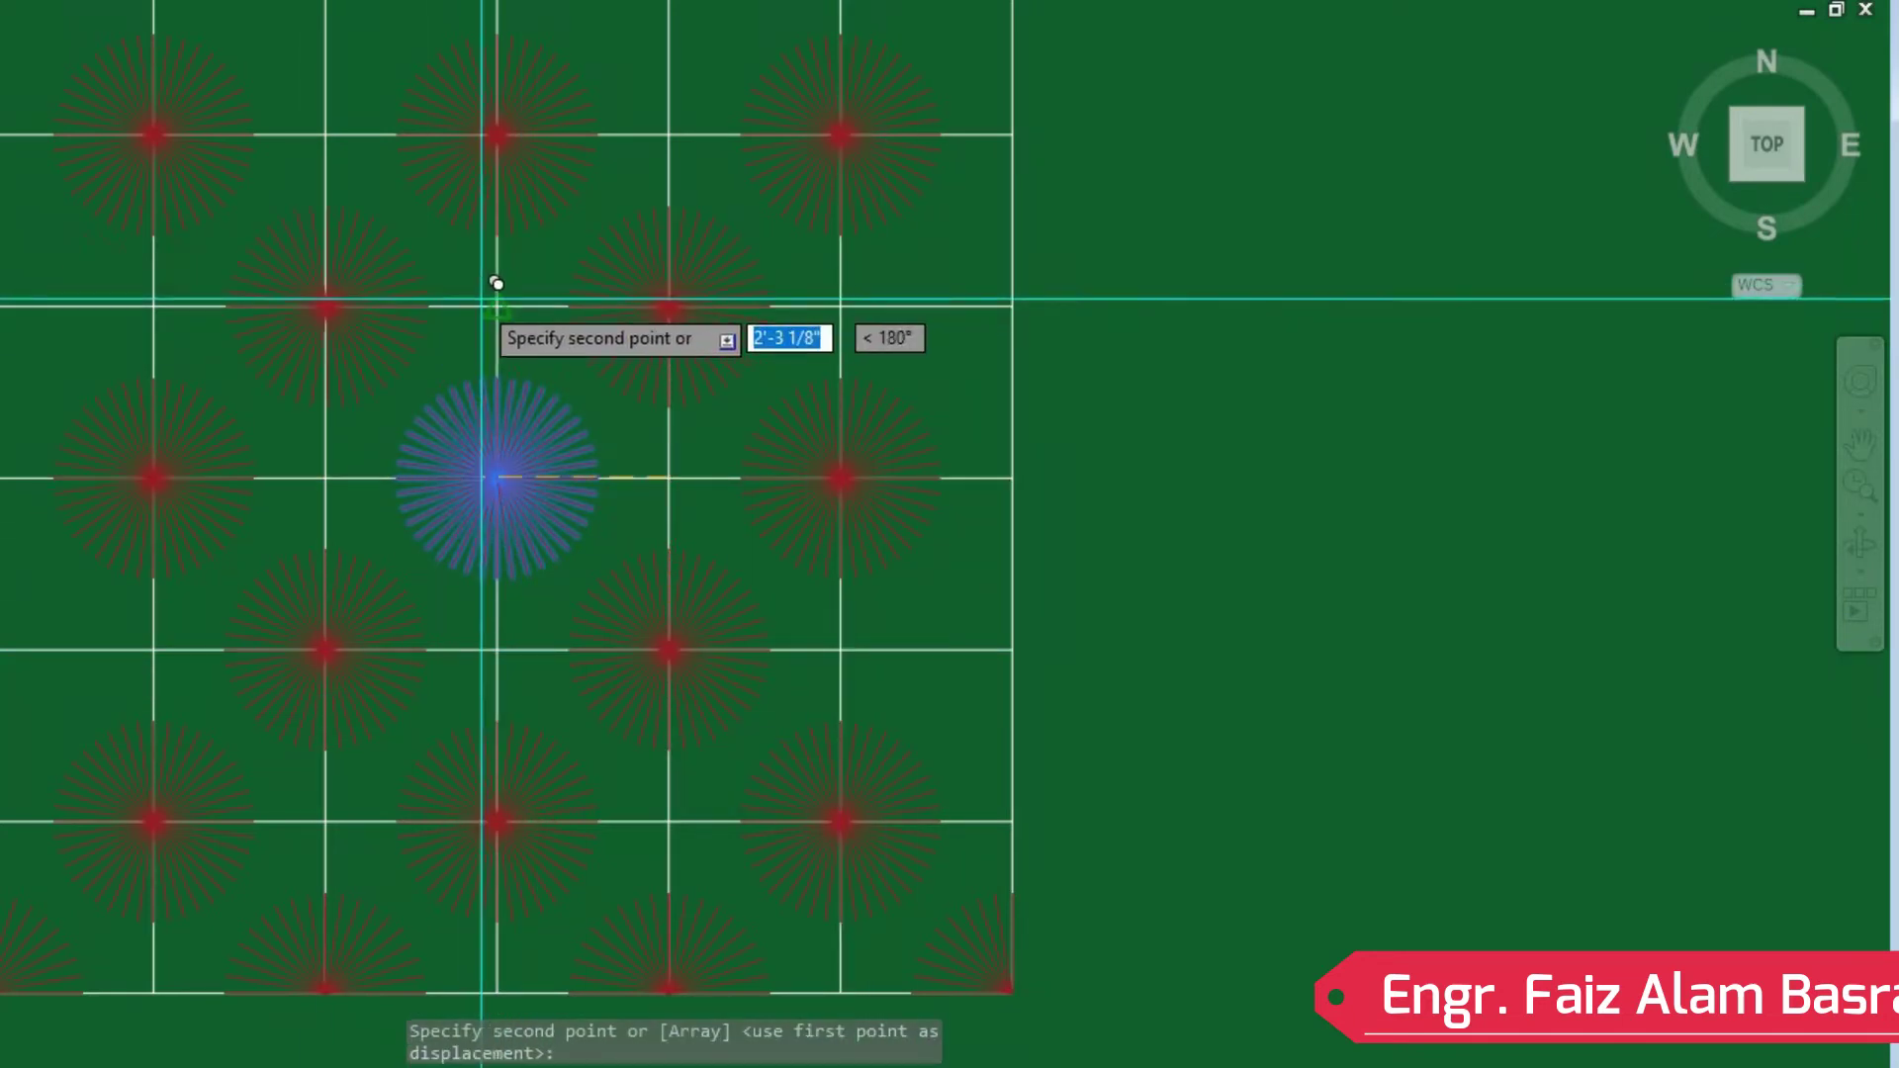
pyautogui.click(508, 289)
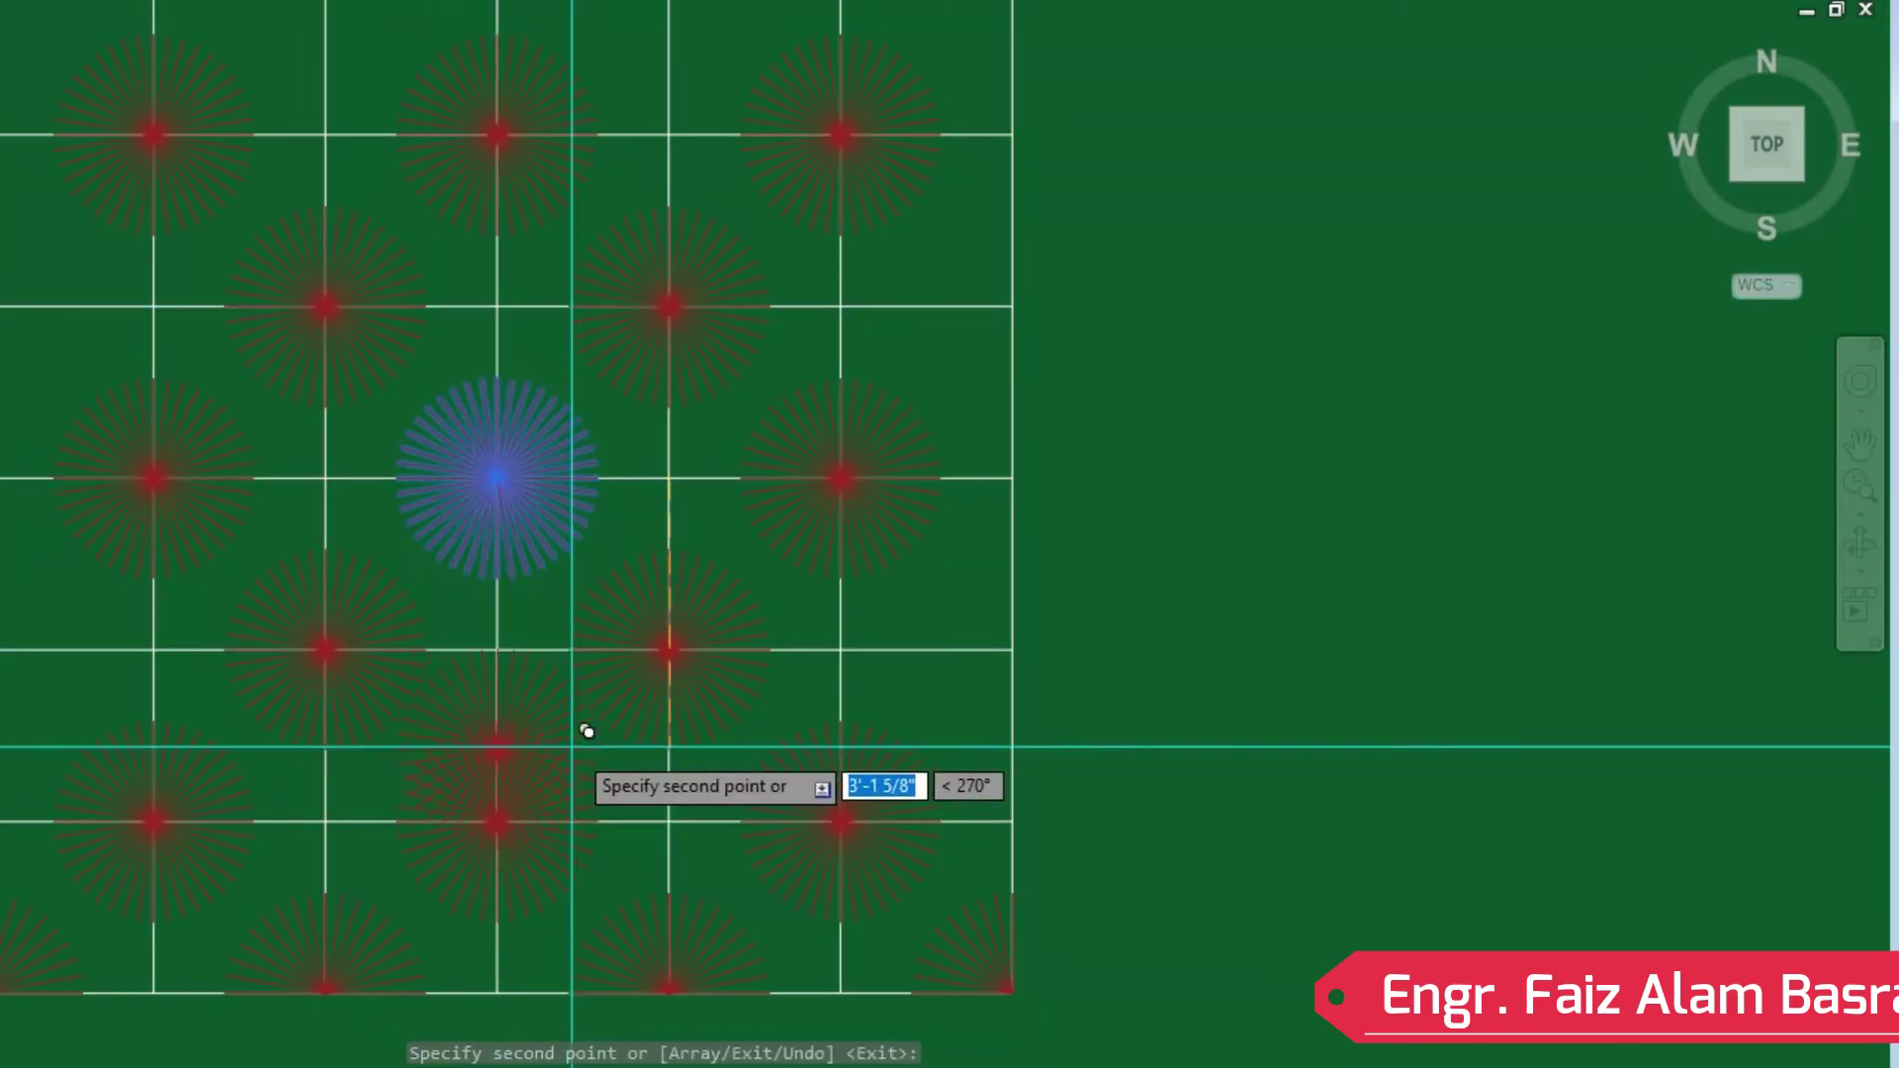
pyautogui.press('Escape')
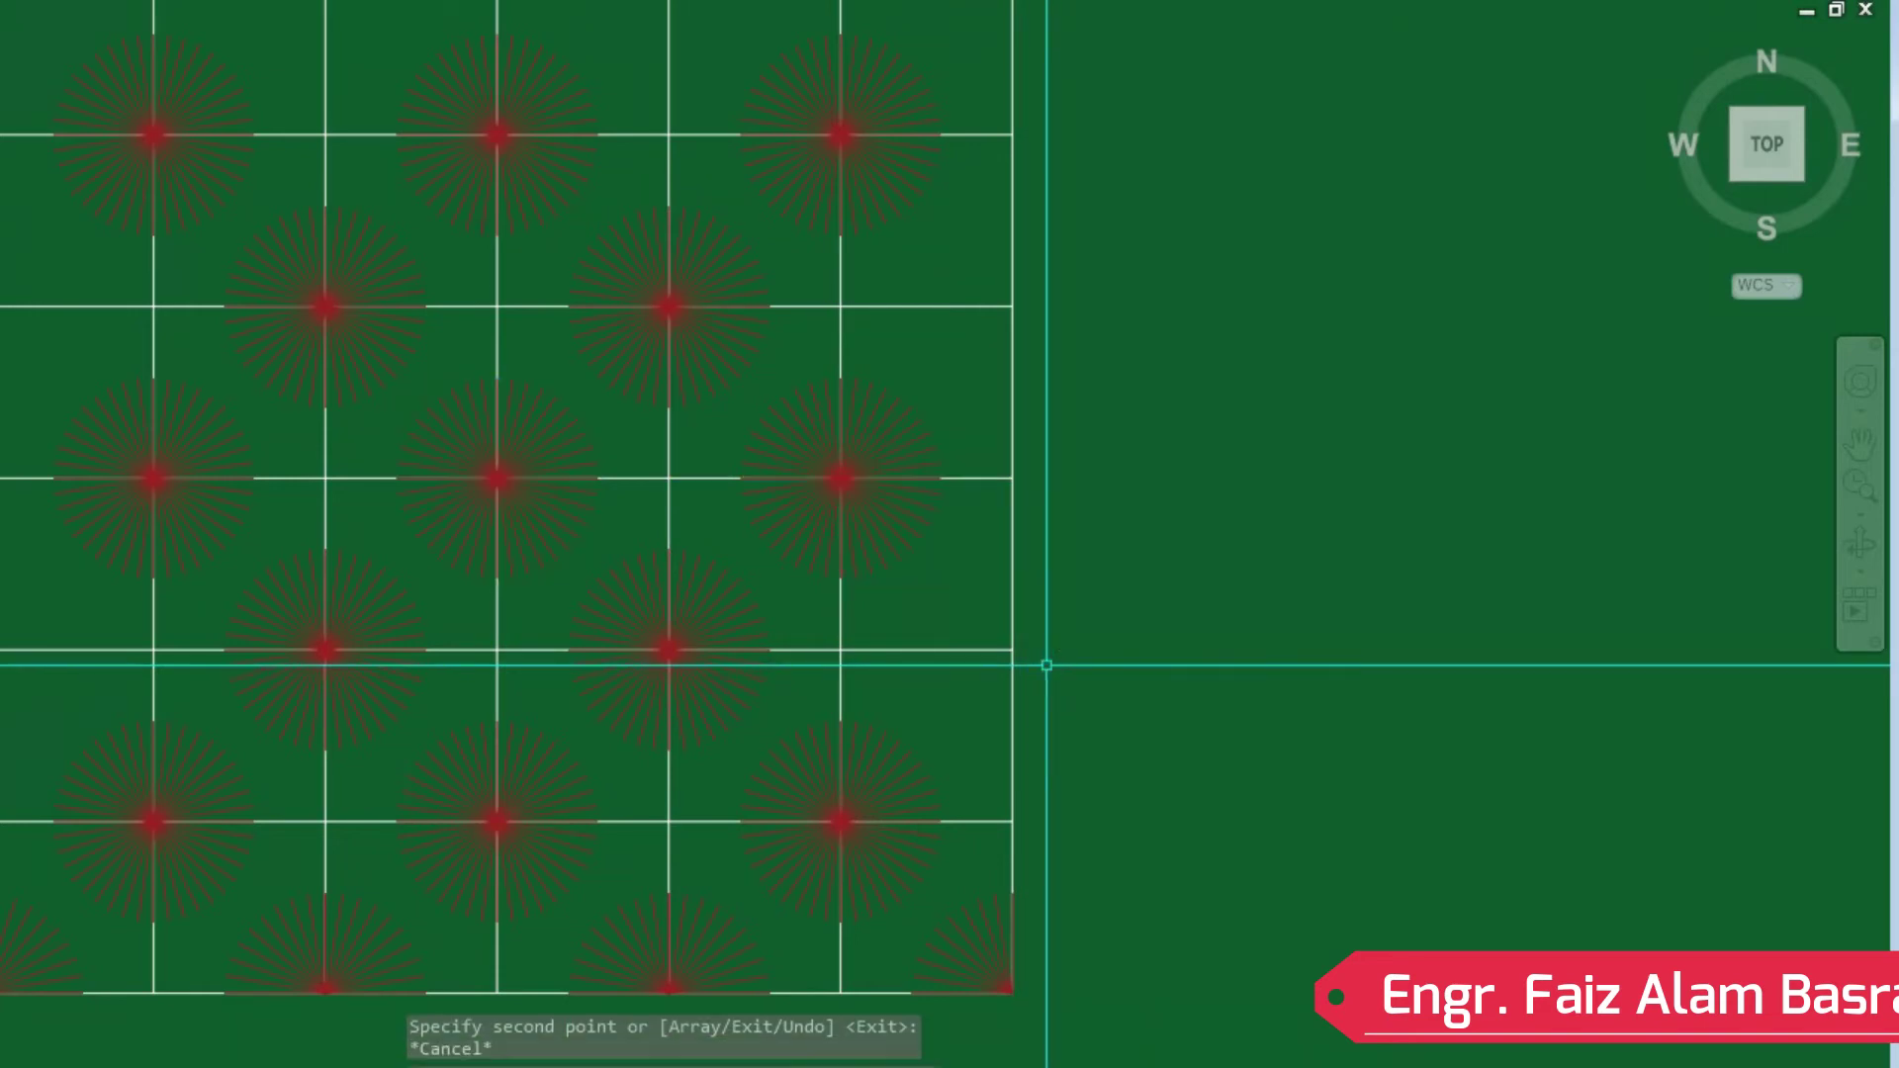
pyautogui.scroll(-2, 596, 407)
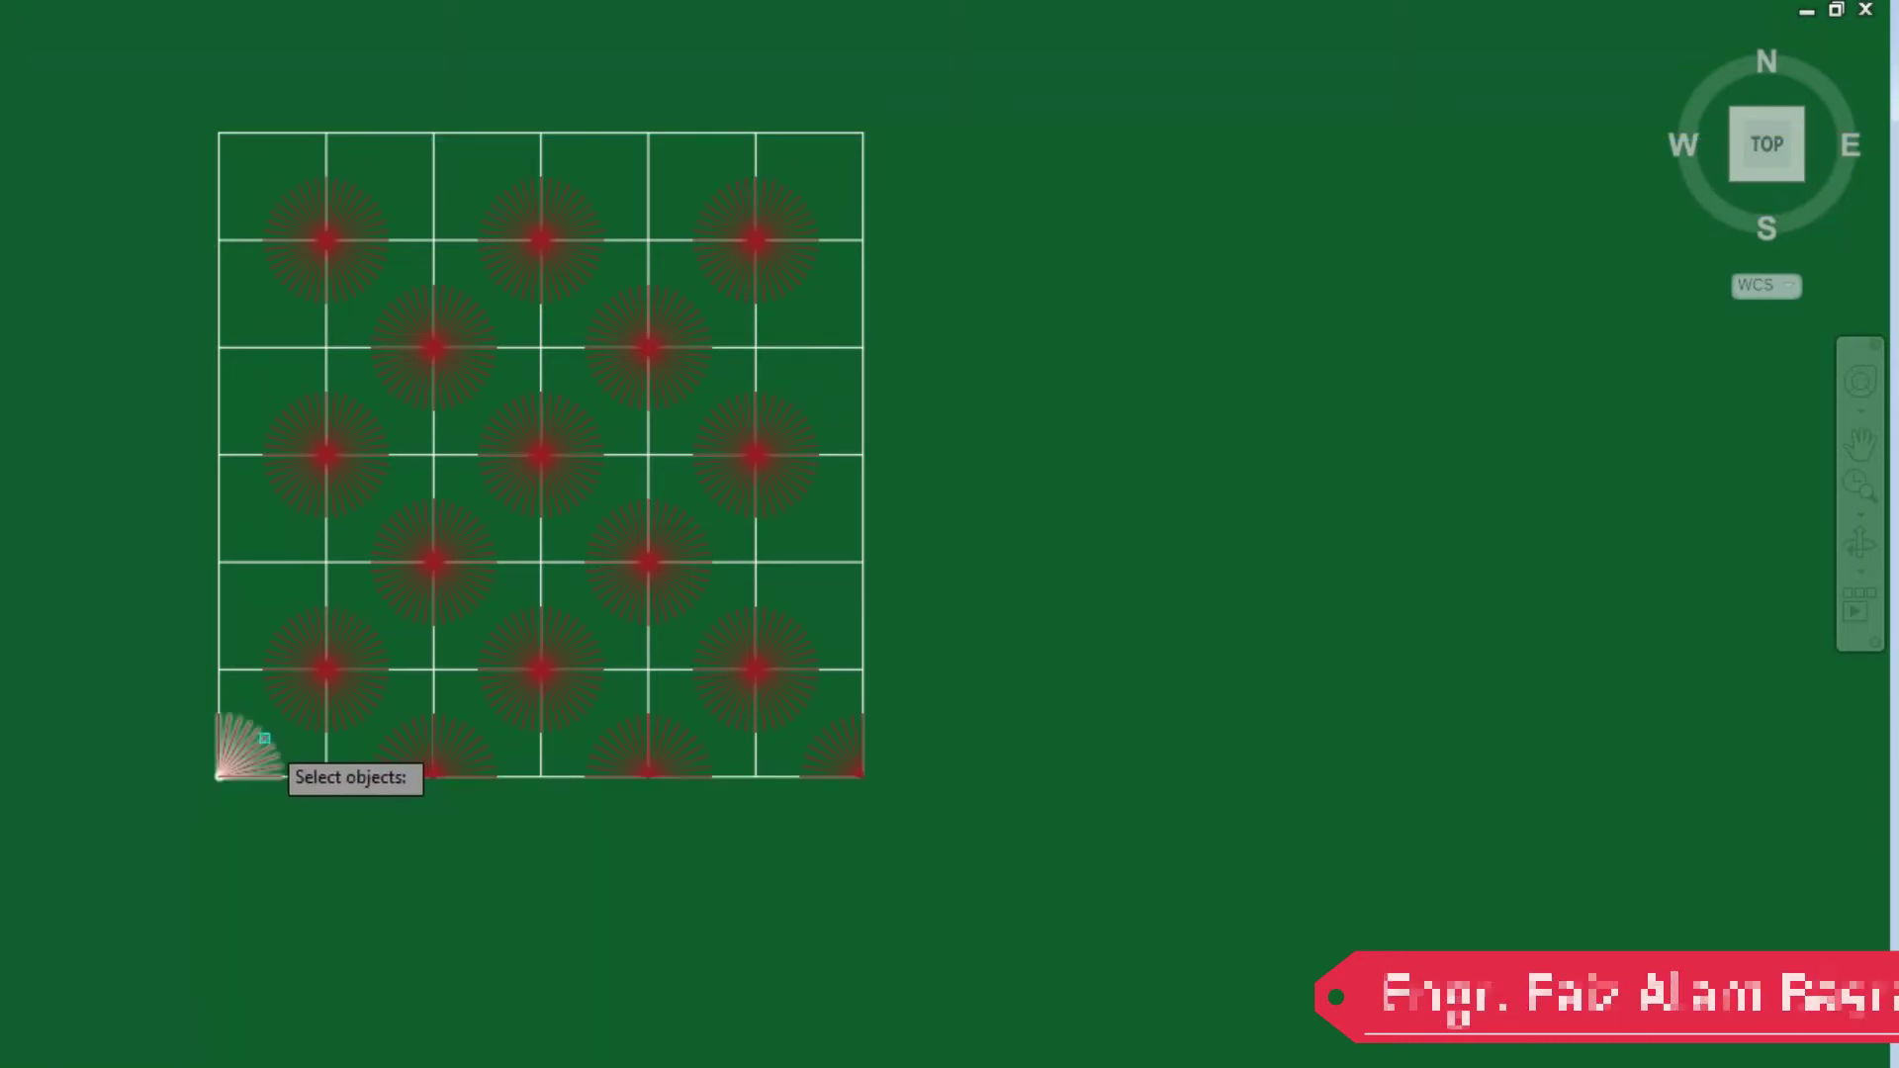
# Mirror the bottom-edge half-starbursts about the horizontal centreline onto the top edge, keeping originals.
pyautogui.click(417, 754)
pyautogui.press('Return')
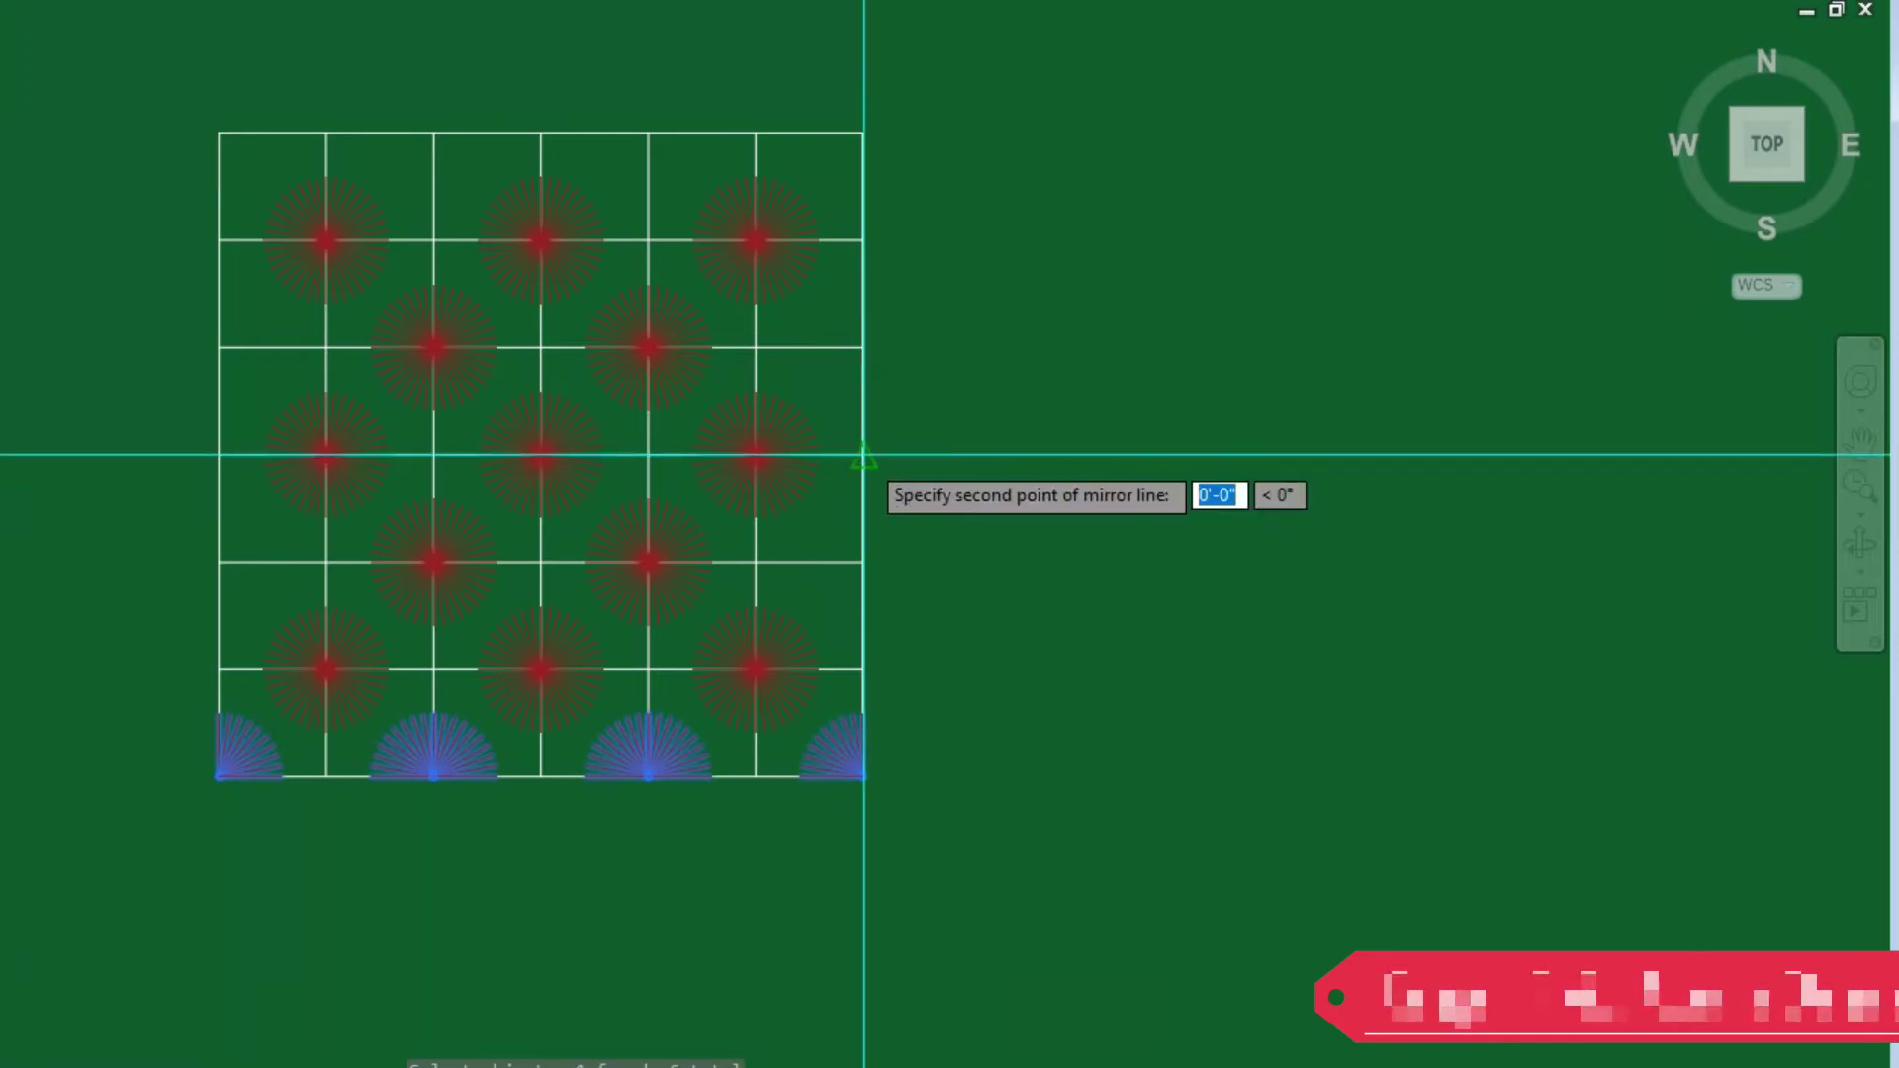
pyautogui.click(1112, 479)
pyautogui.press('Return')
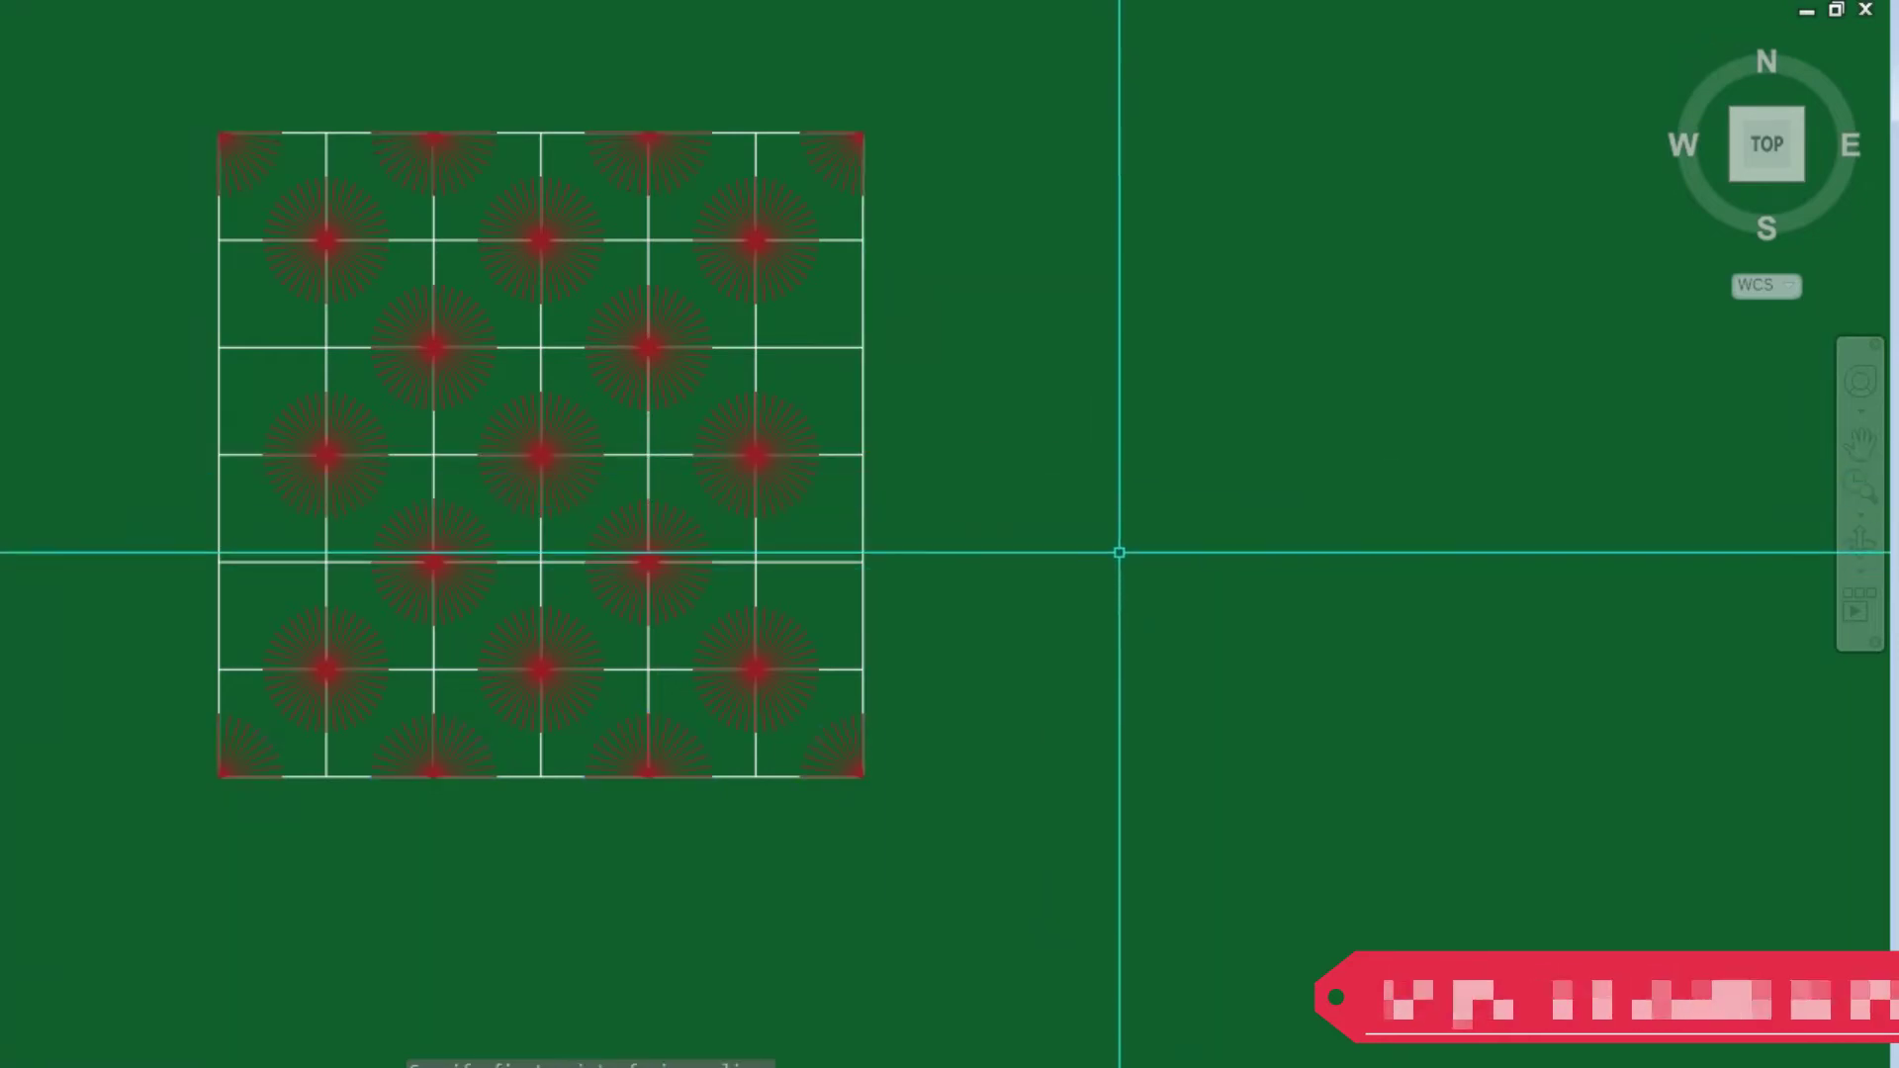
pyautogui.click(1100, 545)
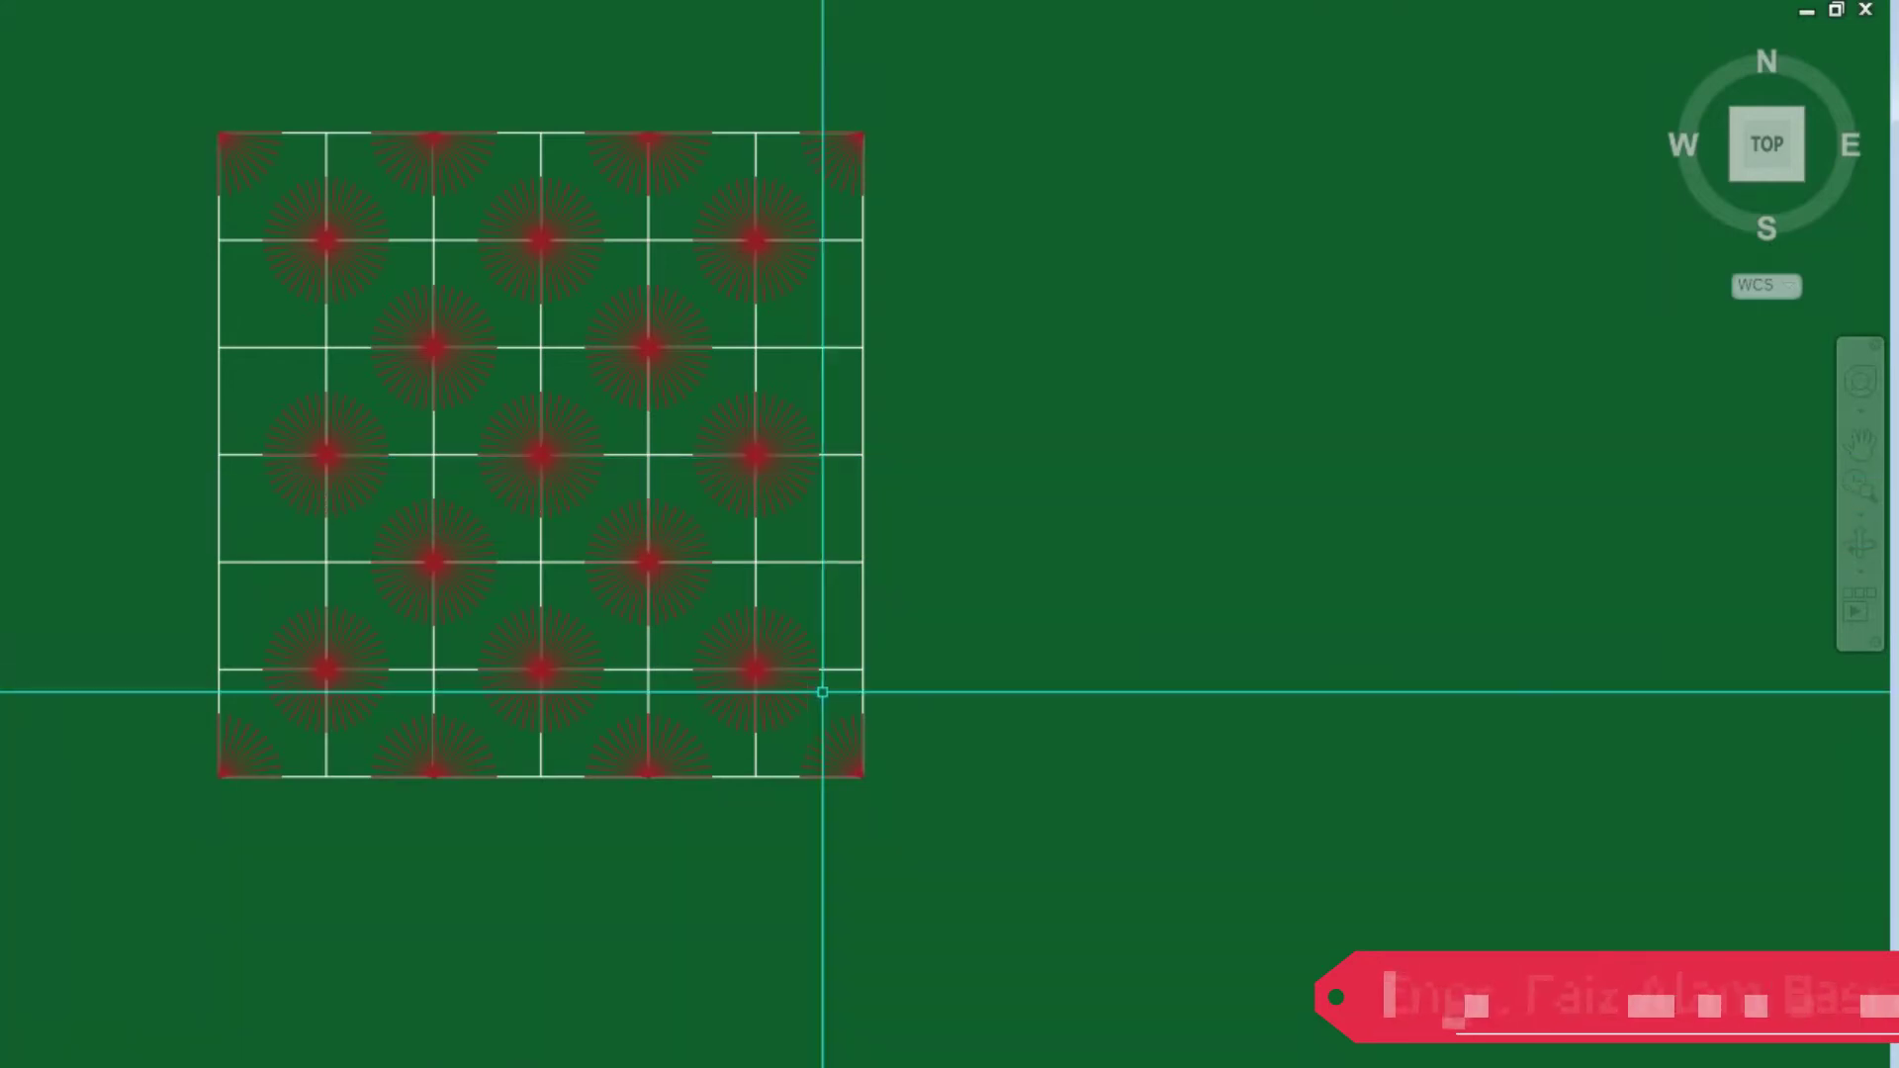
pyautogui.scroll(2, 245, 288)
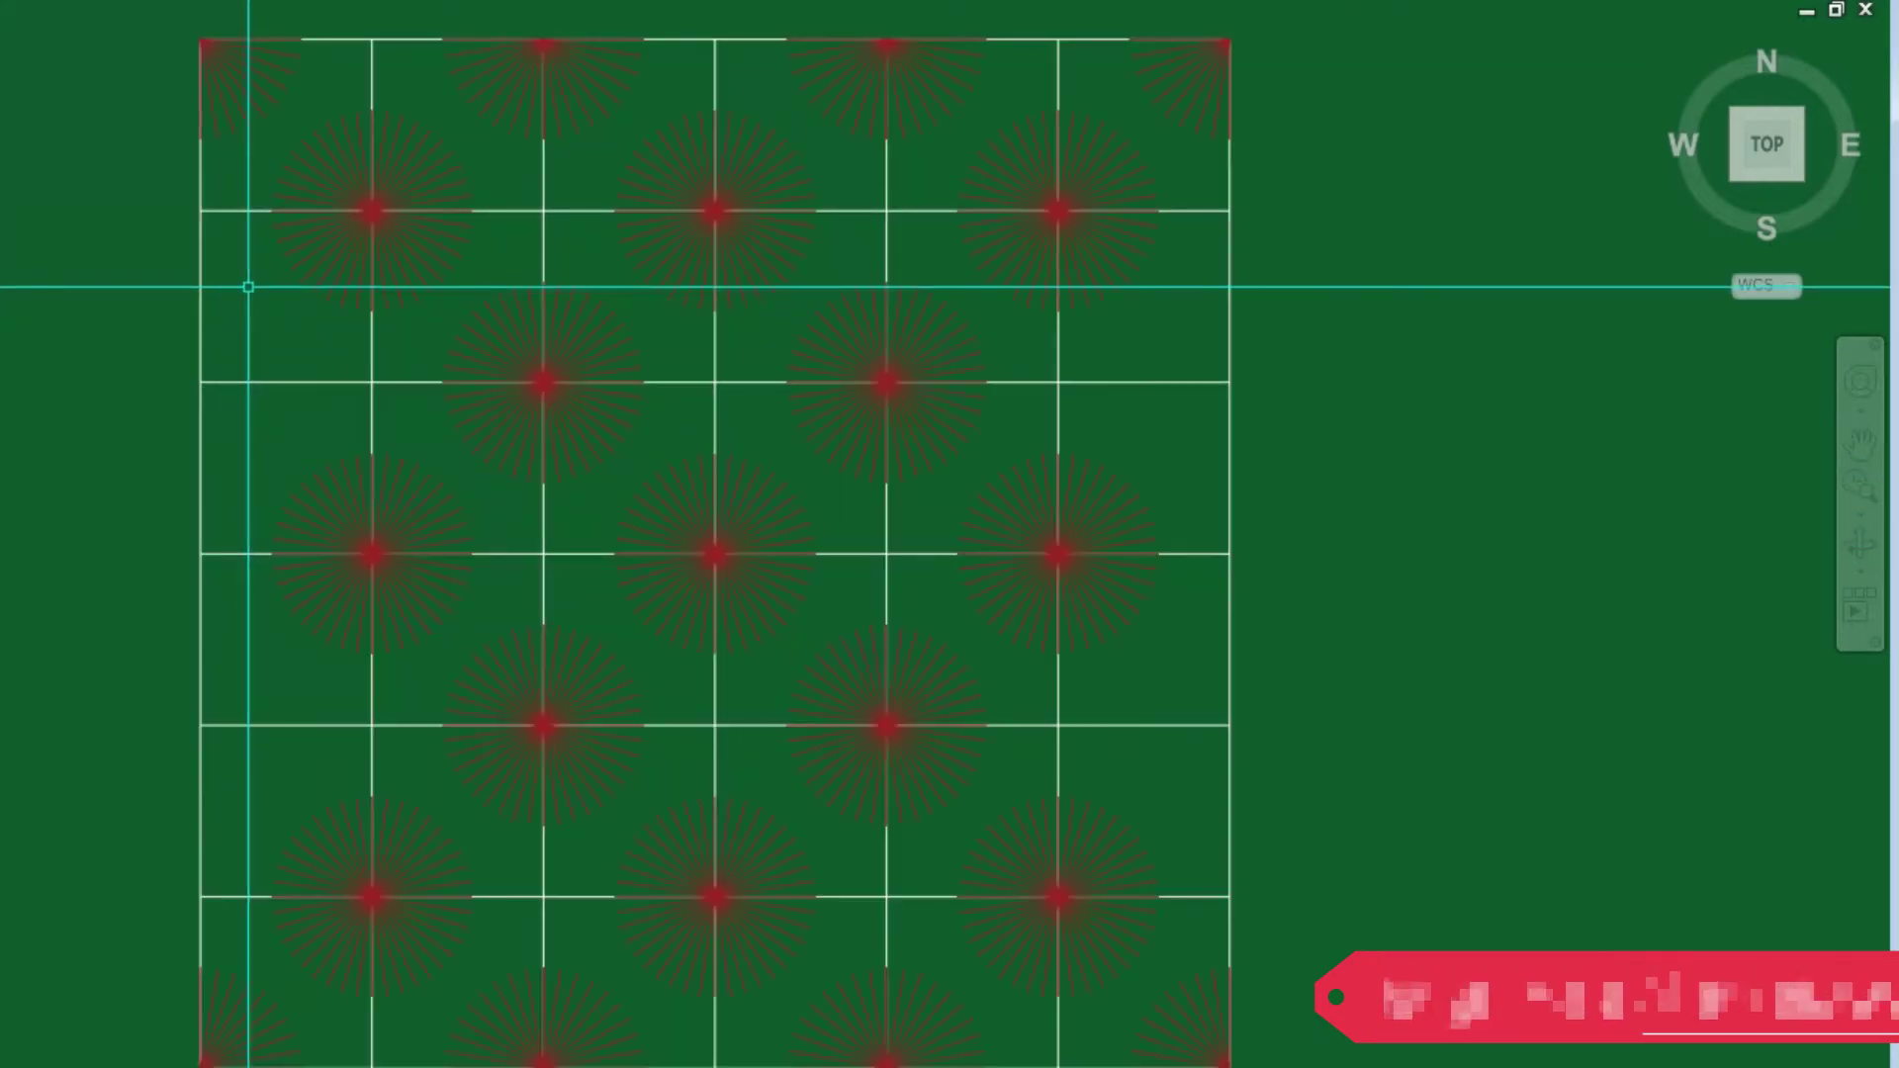
pyautogui.scroll(-2, 248, 287)
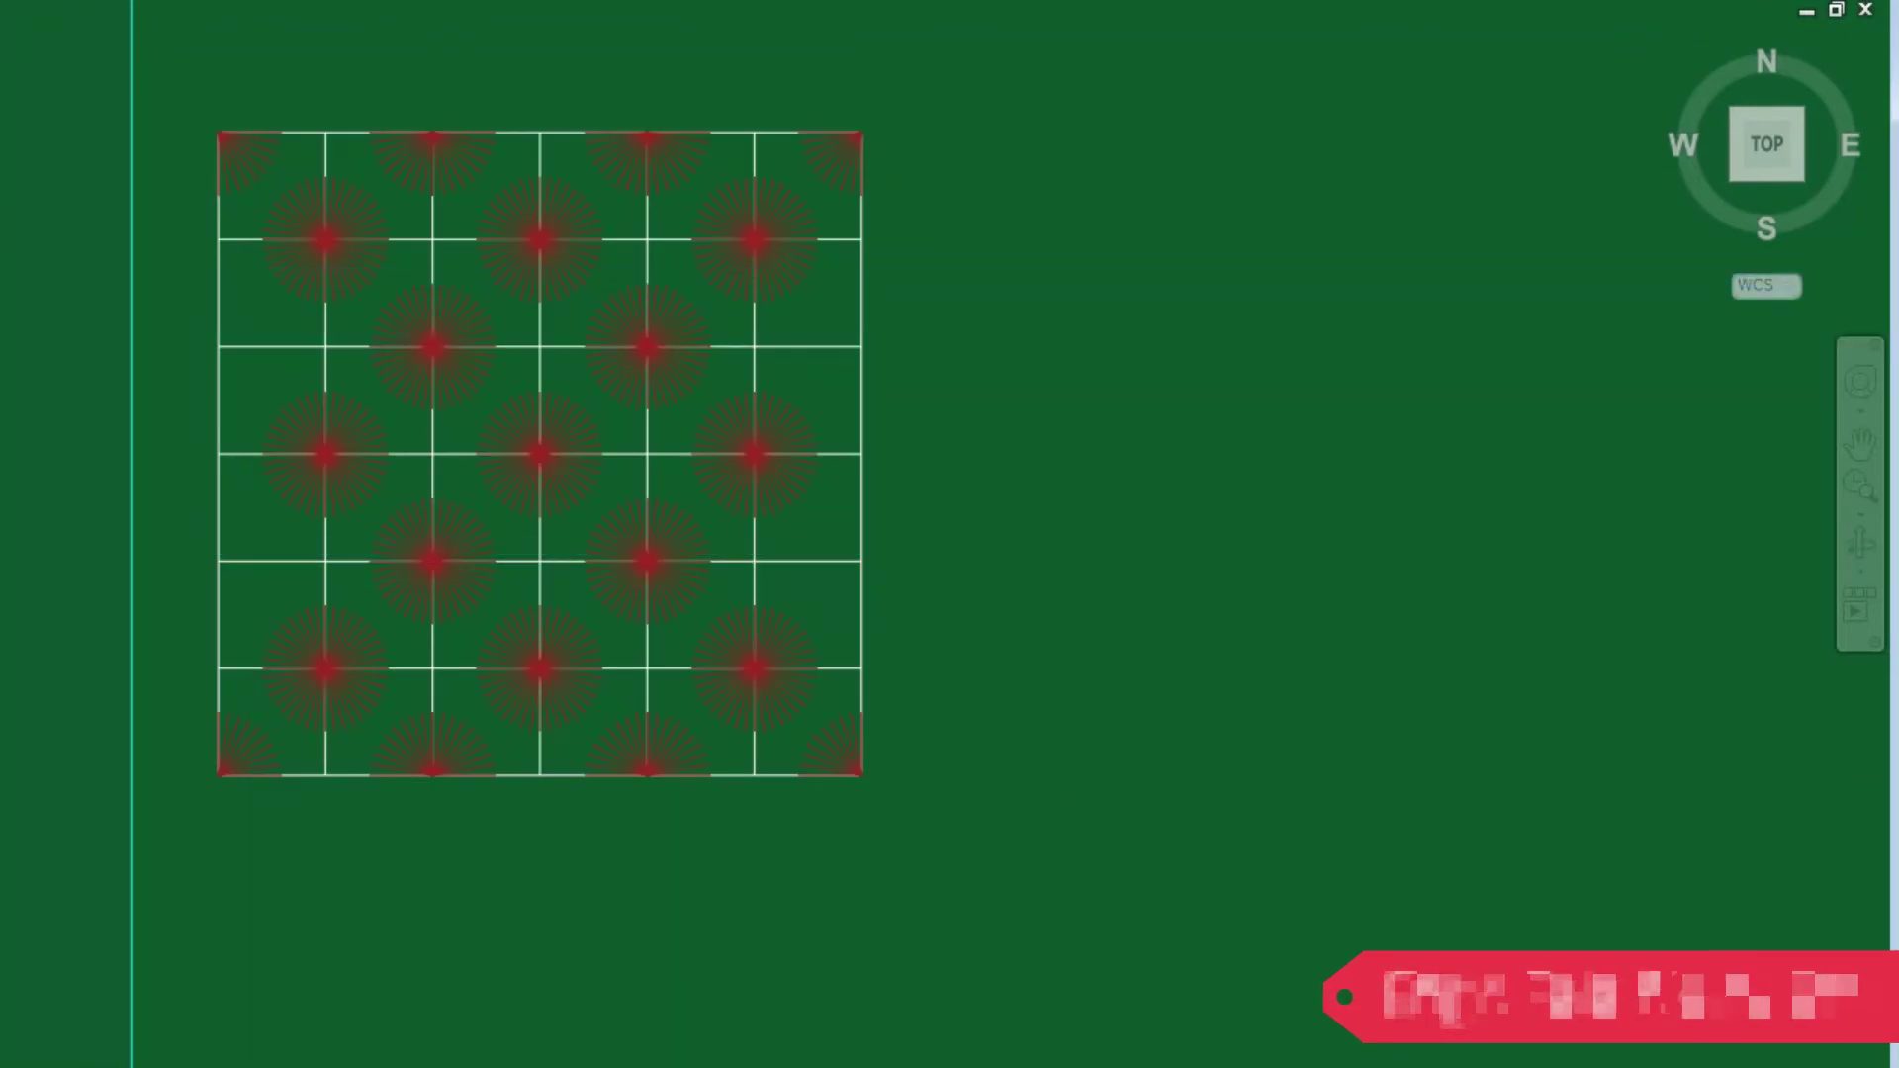
# Mirror the top corner and side quarter-starbursts to form half-starbursts on the left and right edges.
pyautogui.click(232, 165)
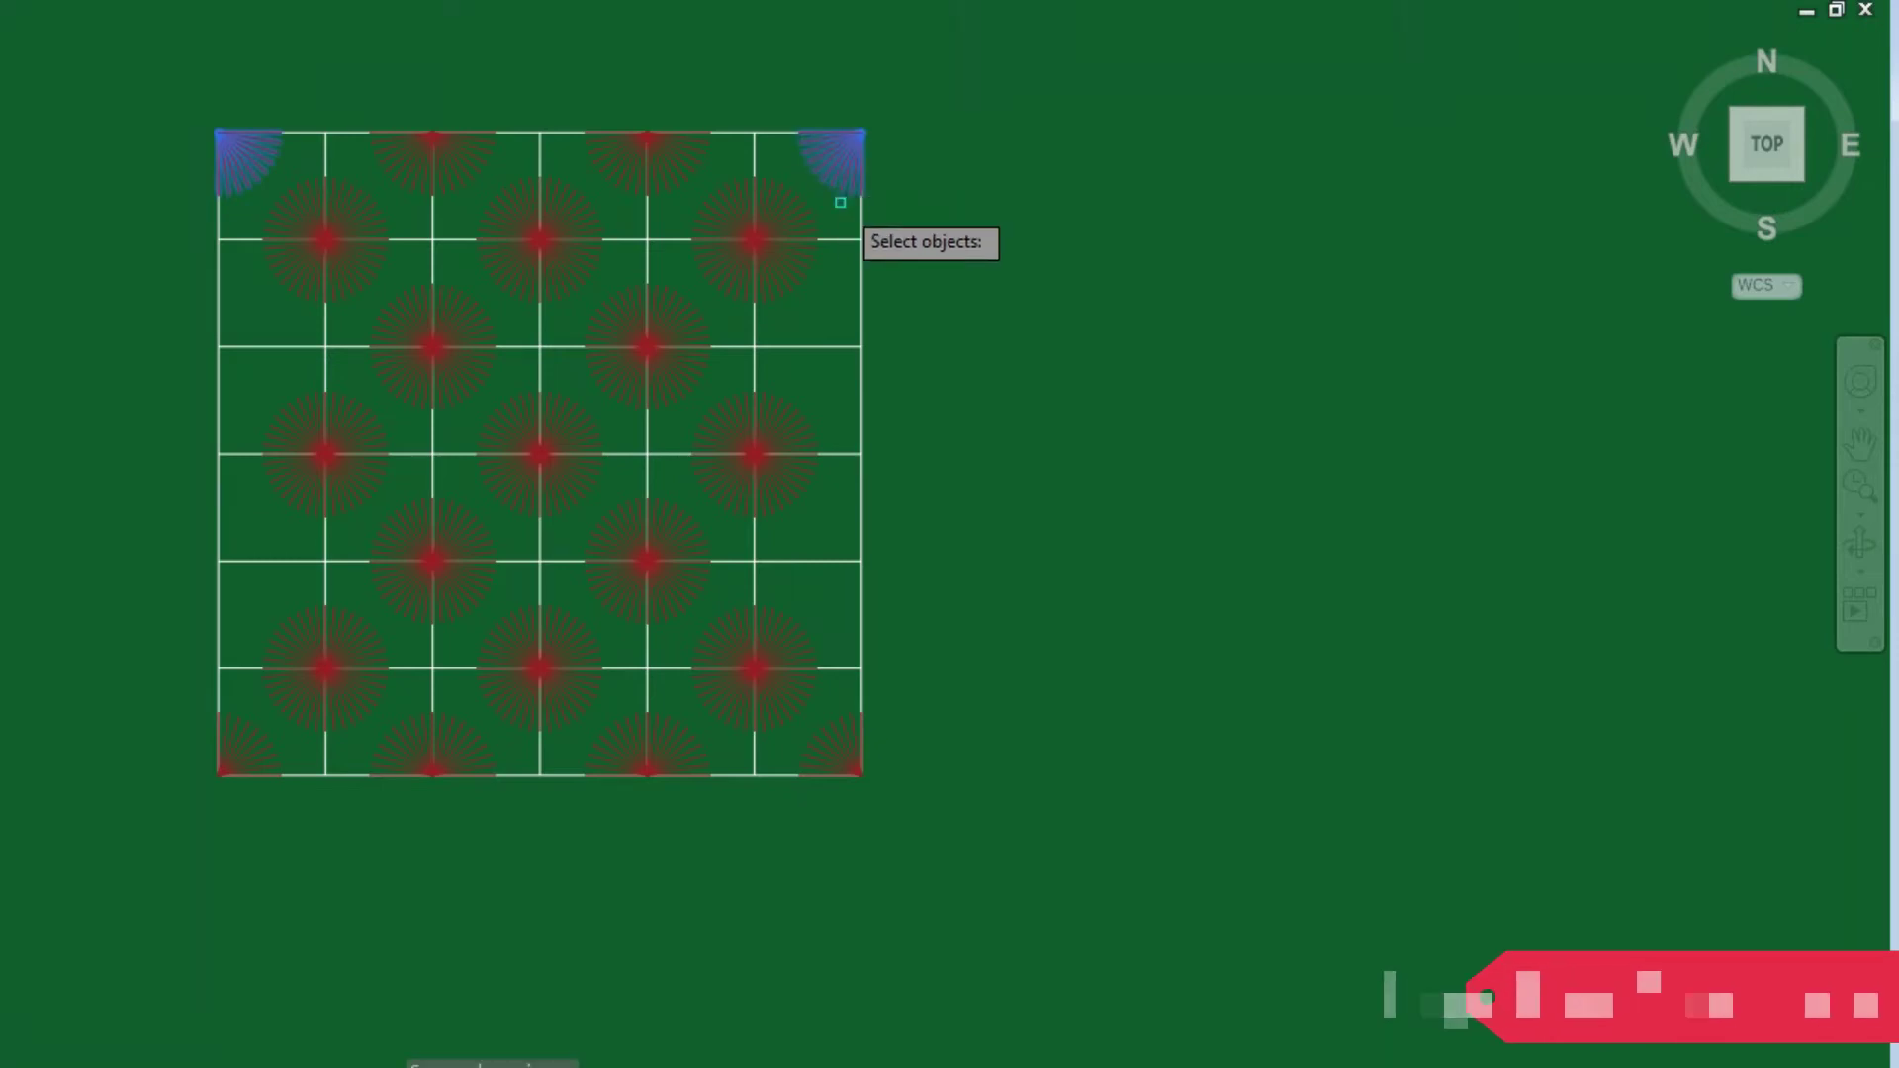
pyautogui.press('Return')
pyautogui.click(864, 235)
pyautogui.click(1000, 254)
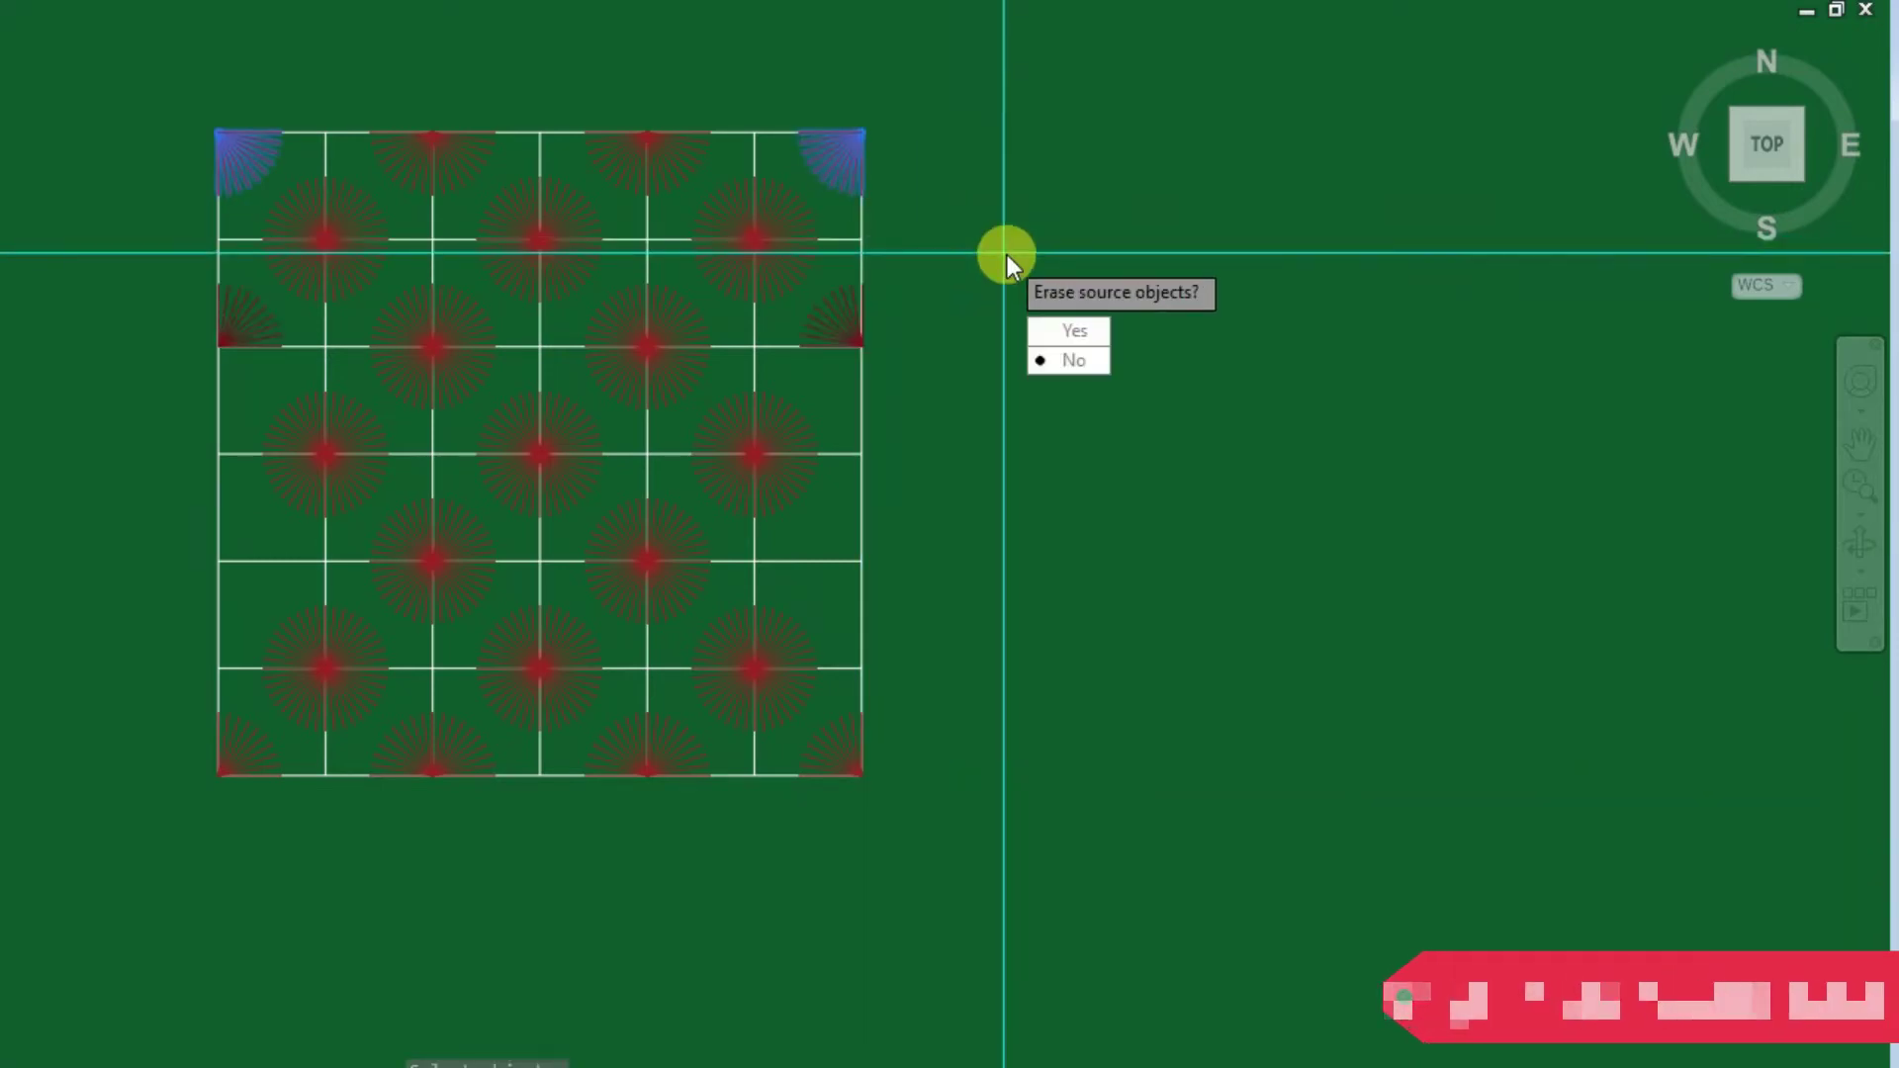
pyautogui.press('Return')
pyautogui.press('Return')
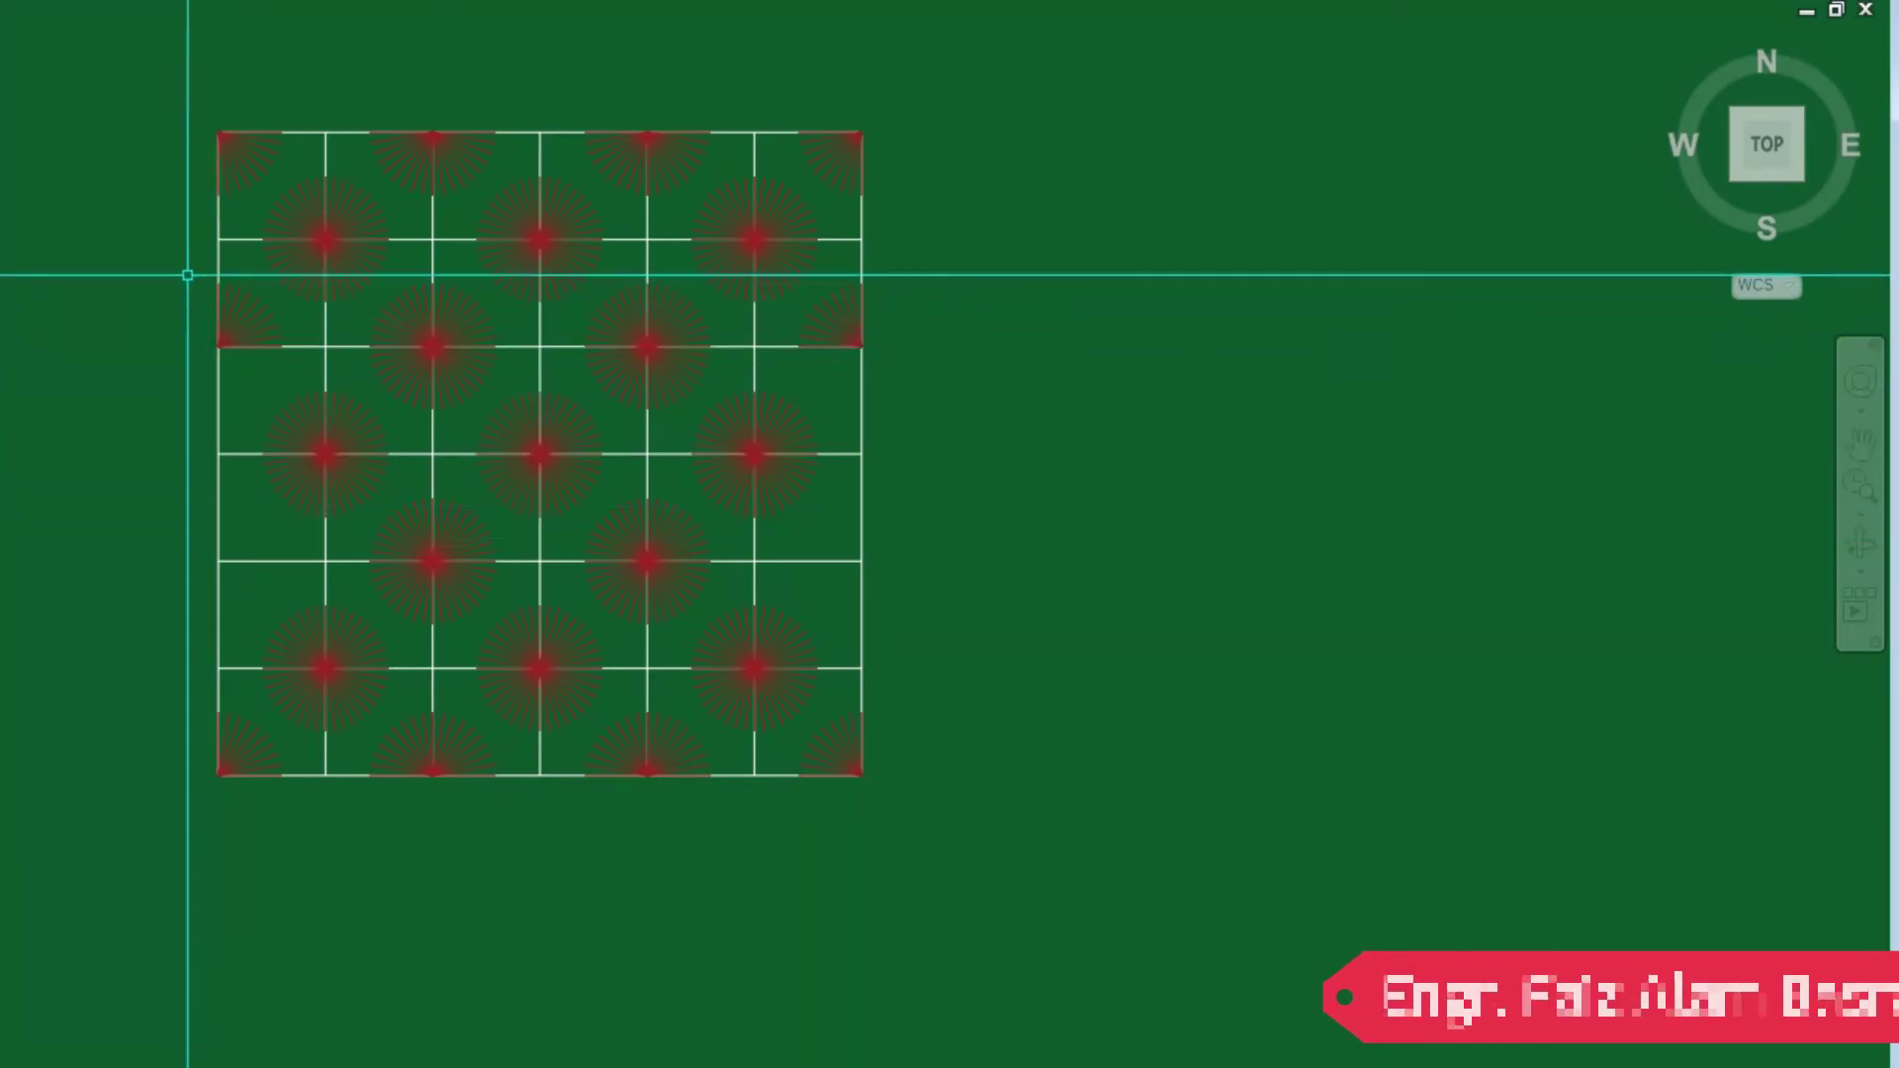
pyautogui.click(269, 313)
pyautogui.click(809, 338)
pyautogui.press('Return')
pyautogui.click(755, 347)
pyautogui.click(1149, 460)
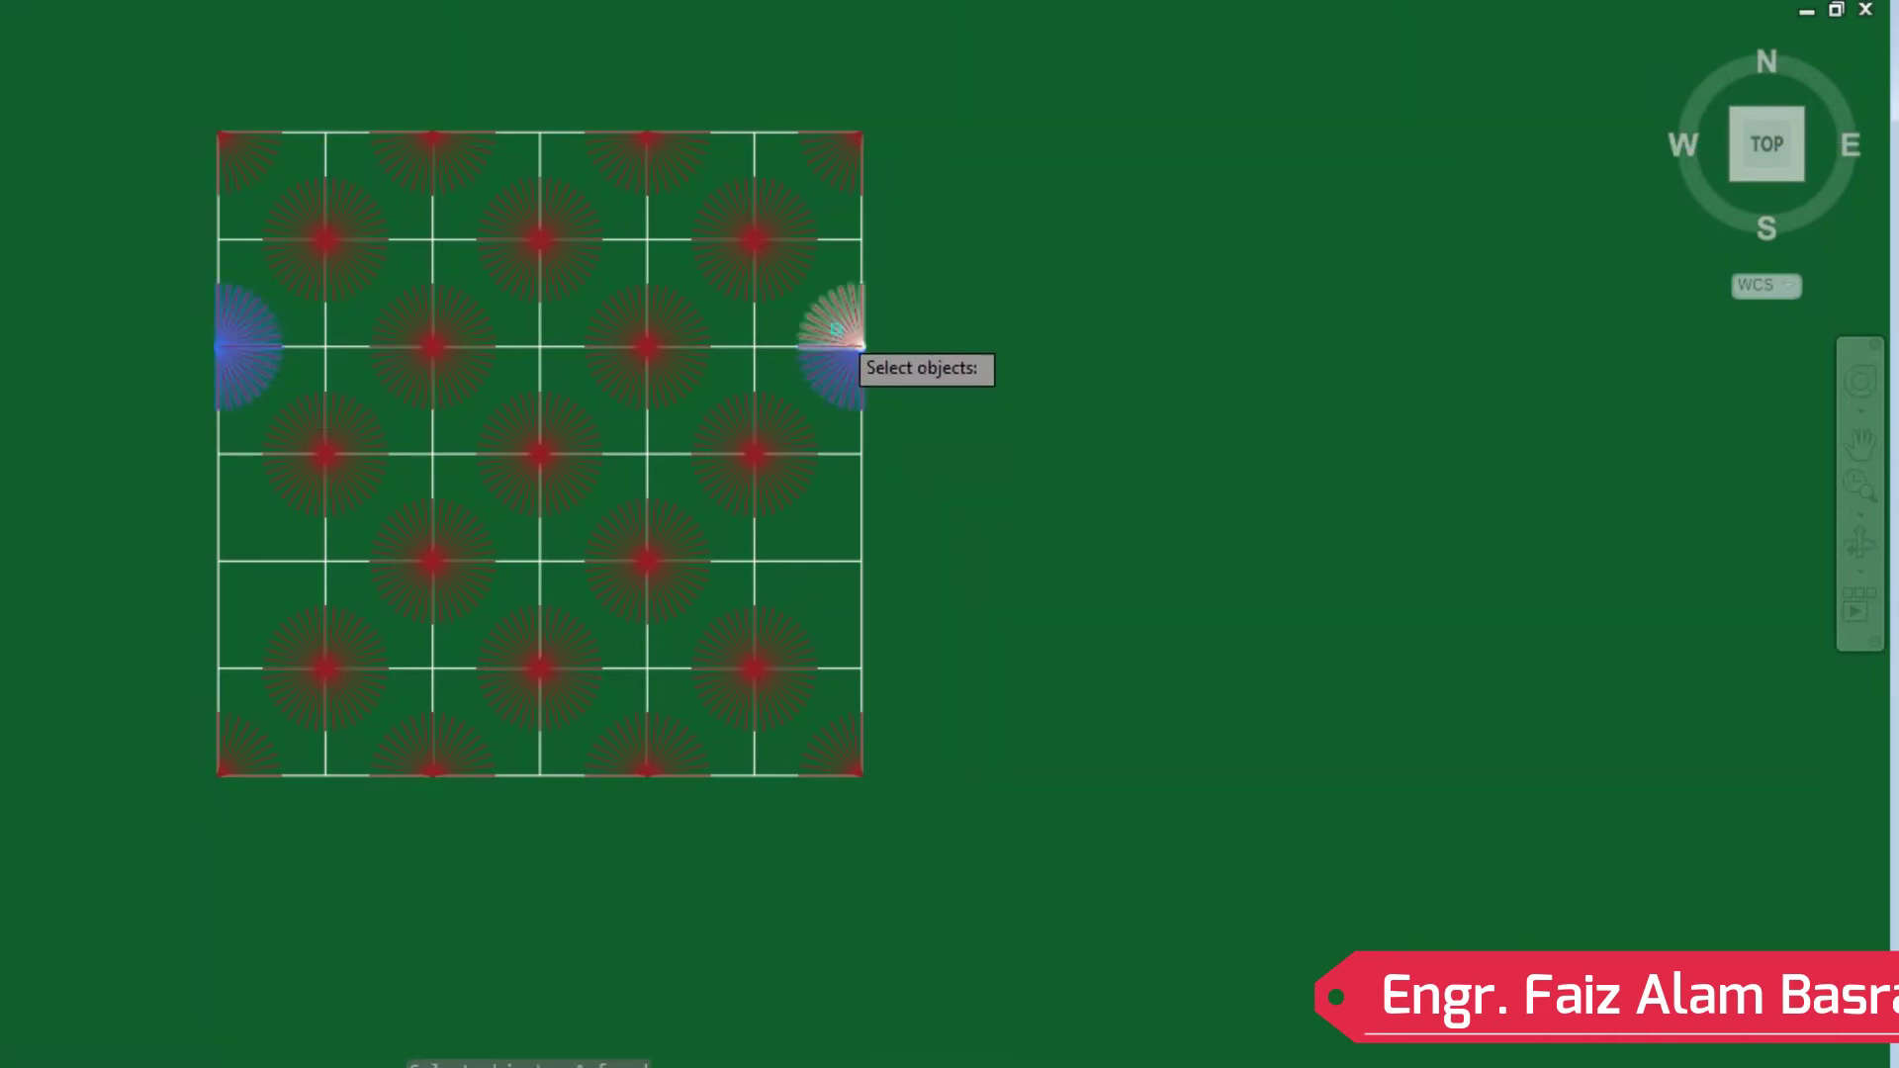
# Copy the side half-starbursts two grid cells down, undoing the first misplaced copy.
pyautogui.press('Return')
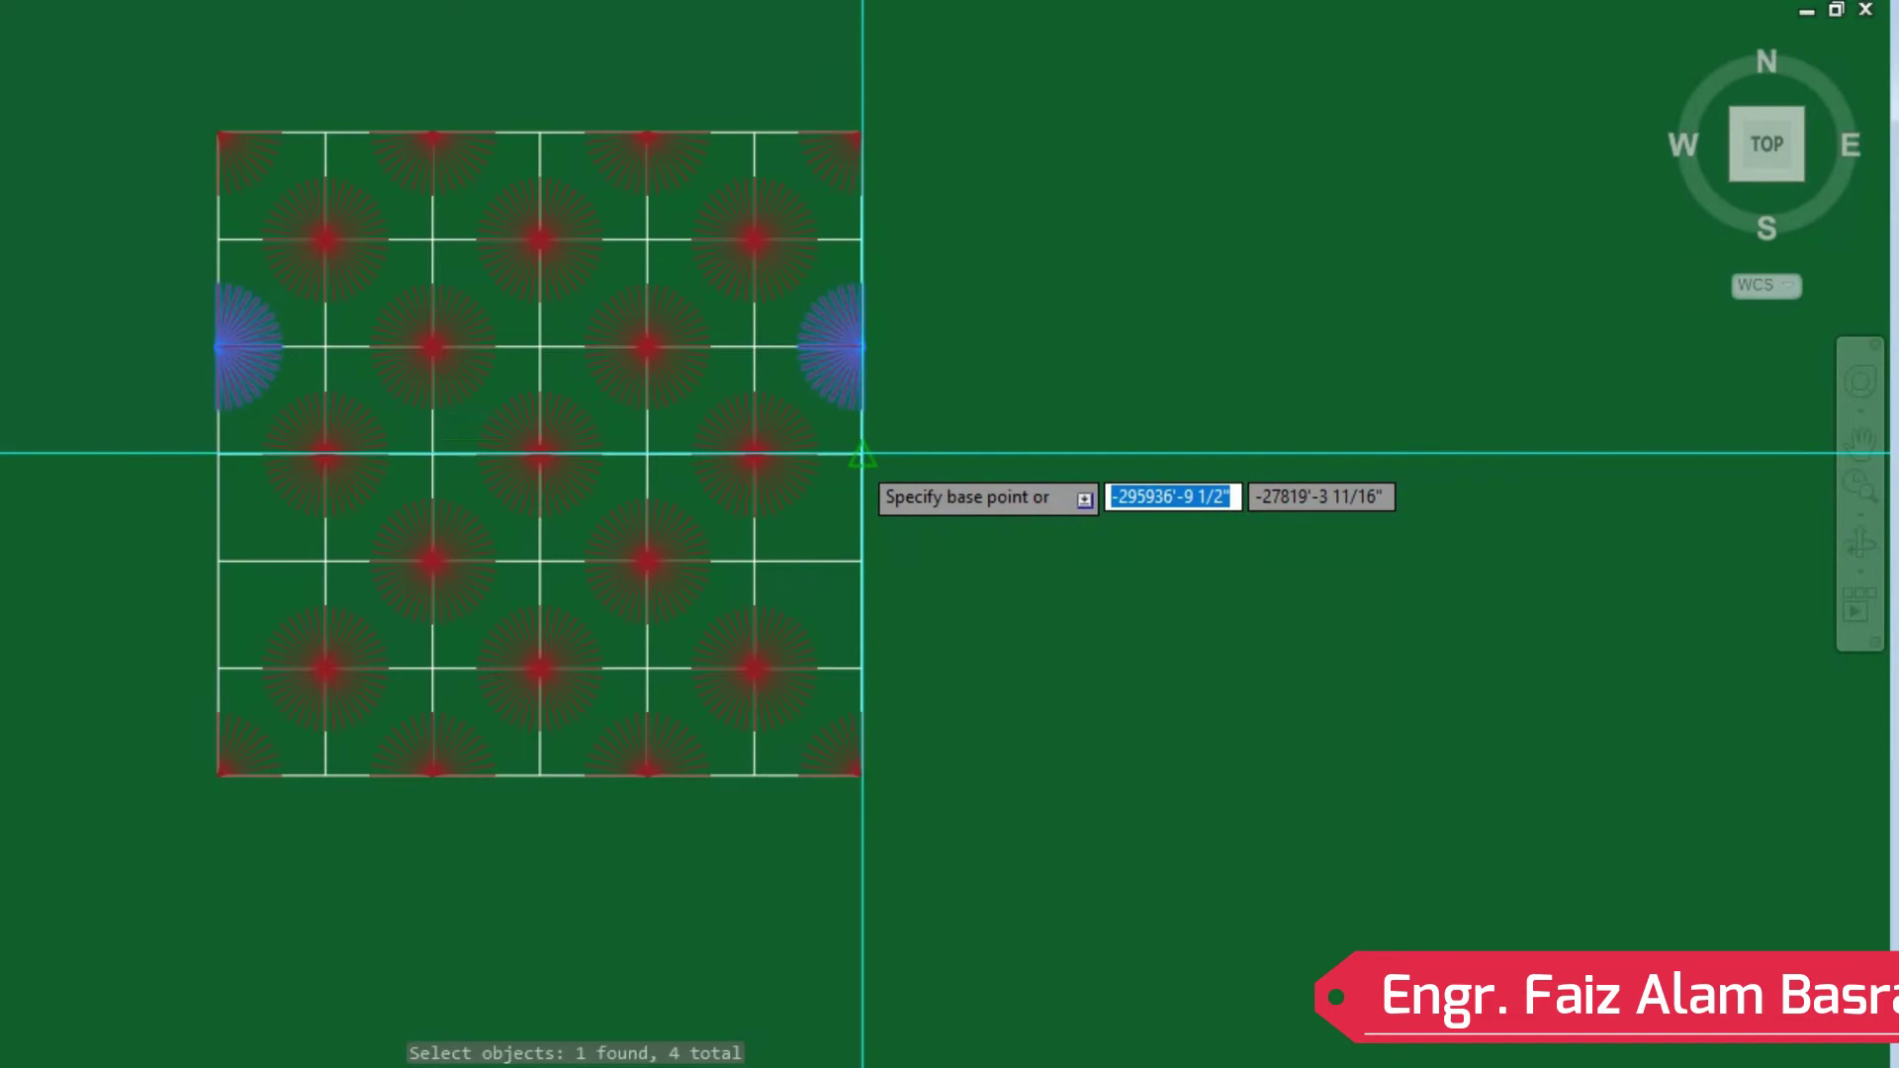
pyautogui.click(863, 454)
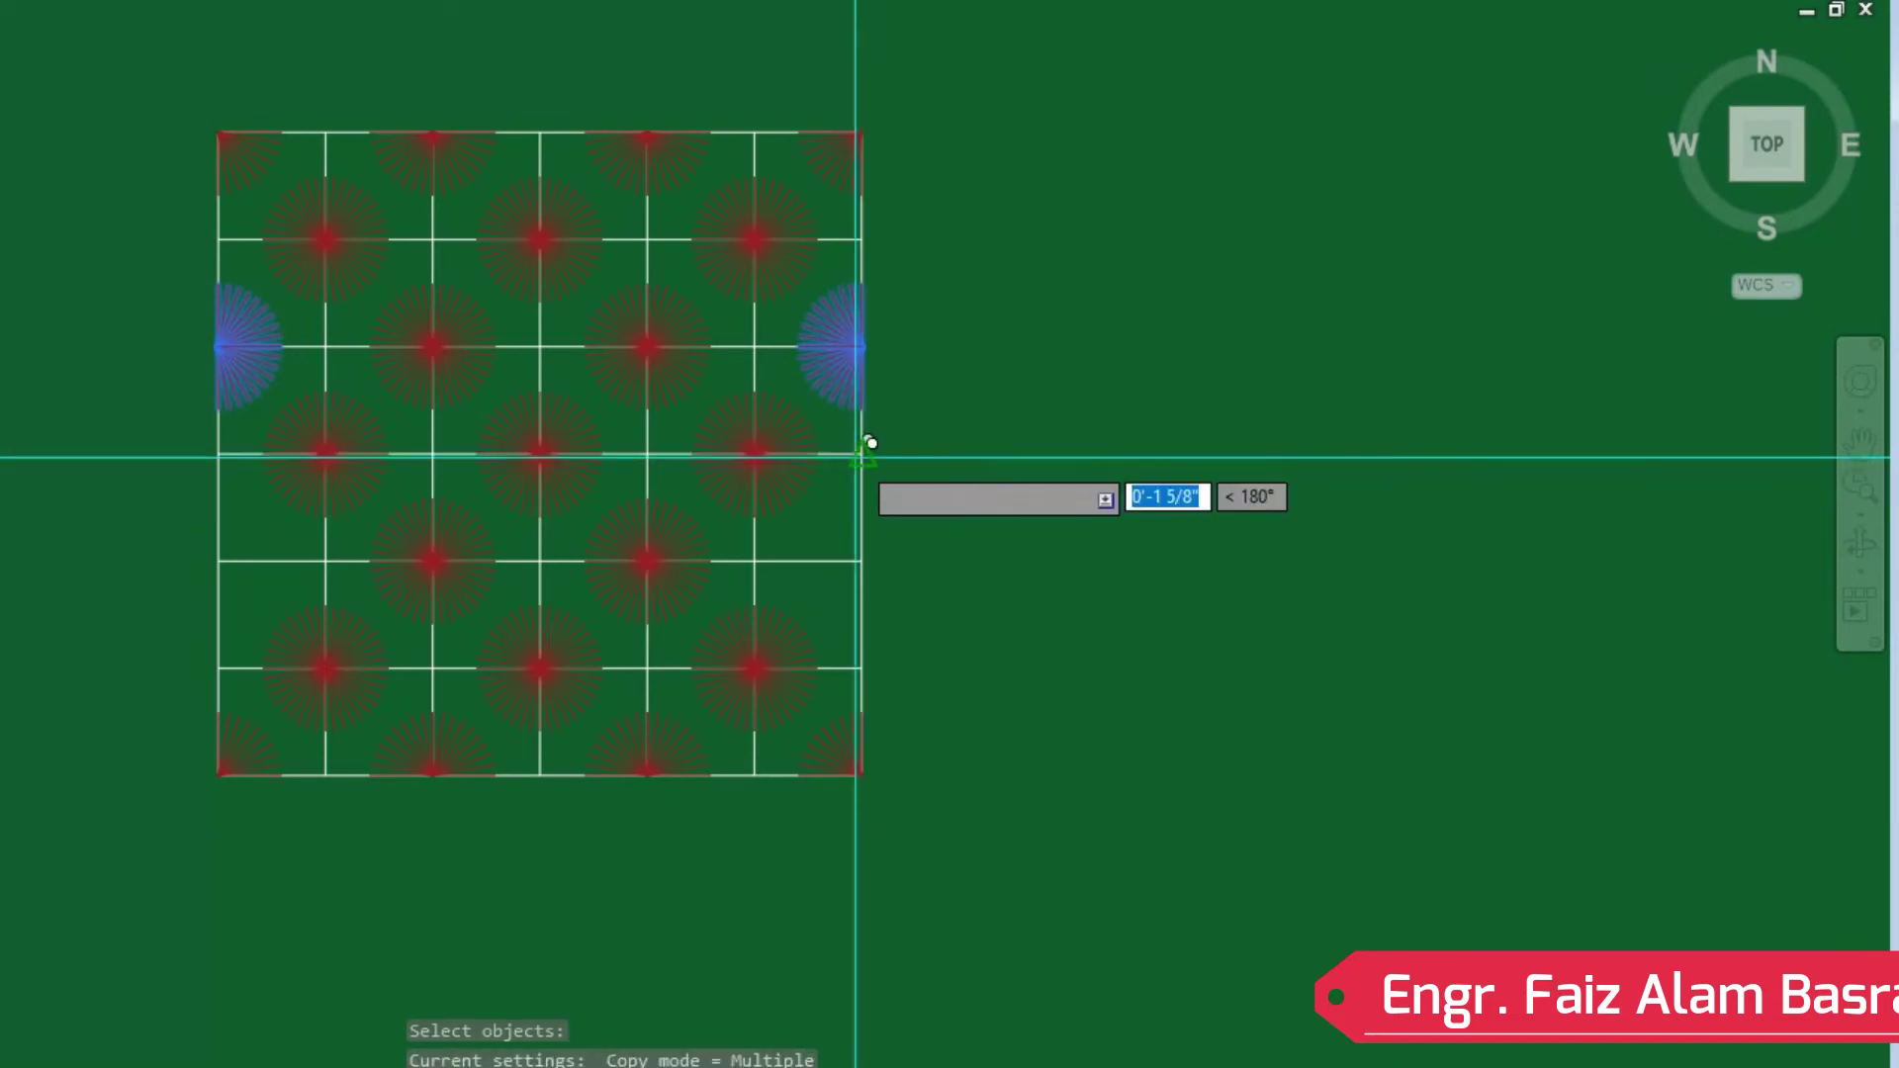
pyautogui.rightClick(953, 554)
pyautogui.click(985, 578)
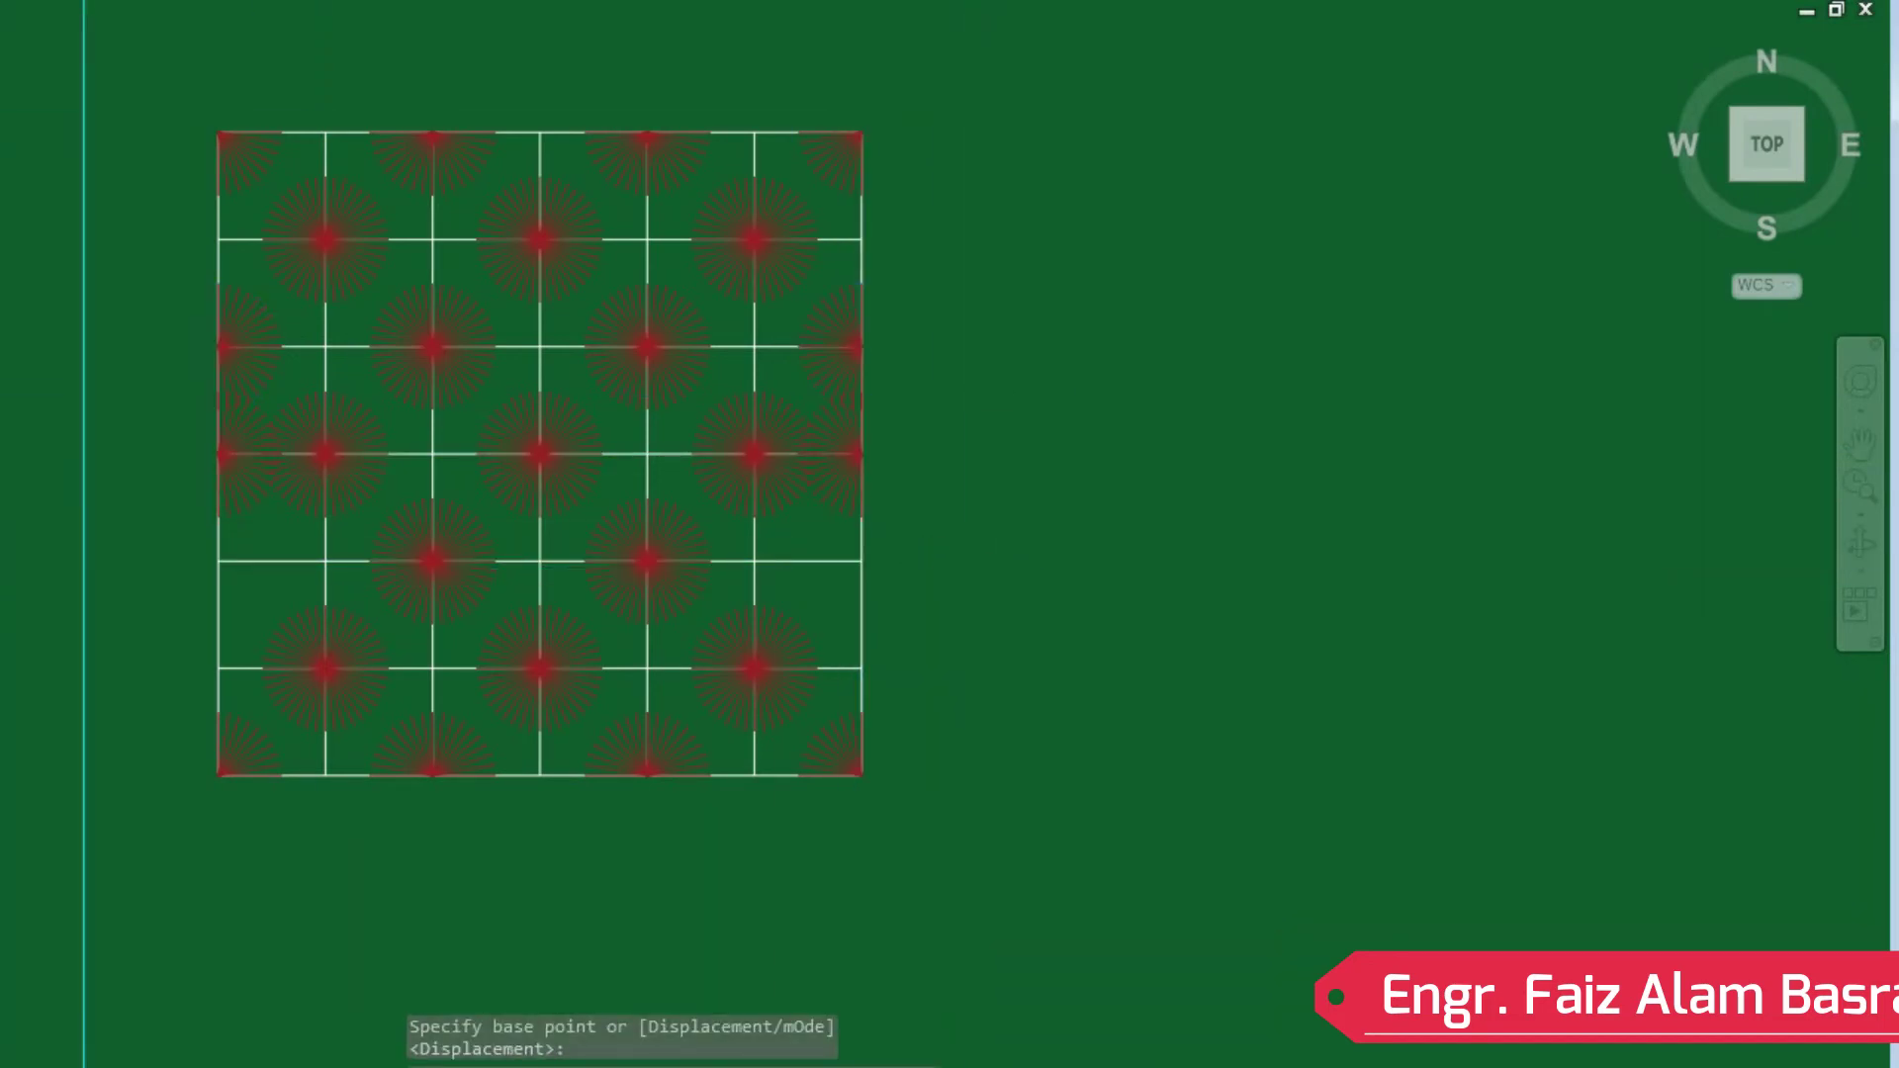
pyautogui.hotkey('ctrl', 'z')
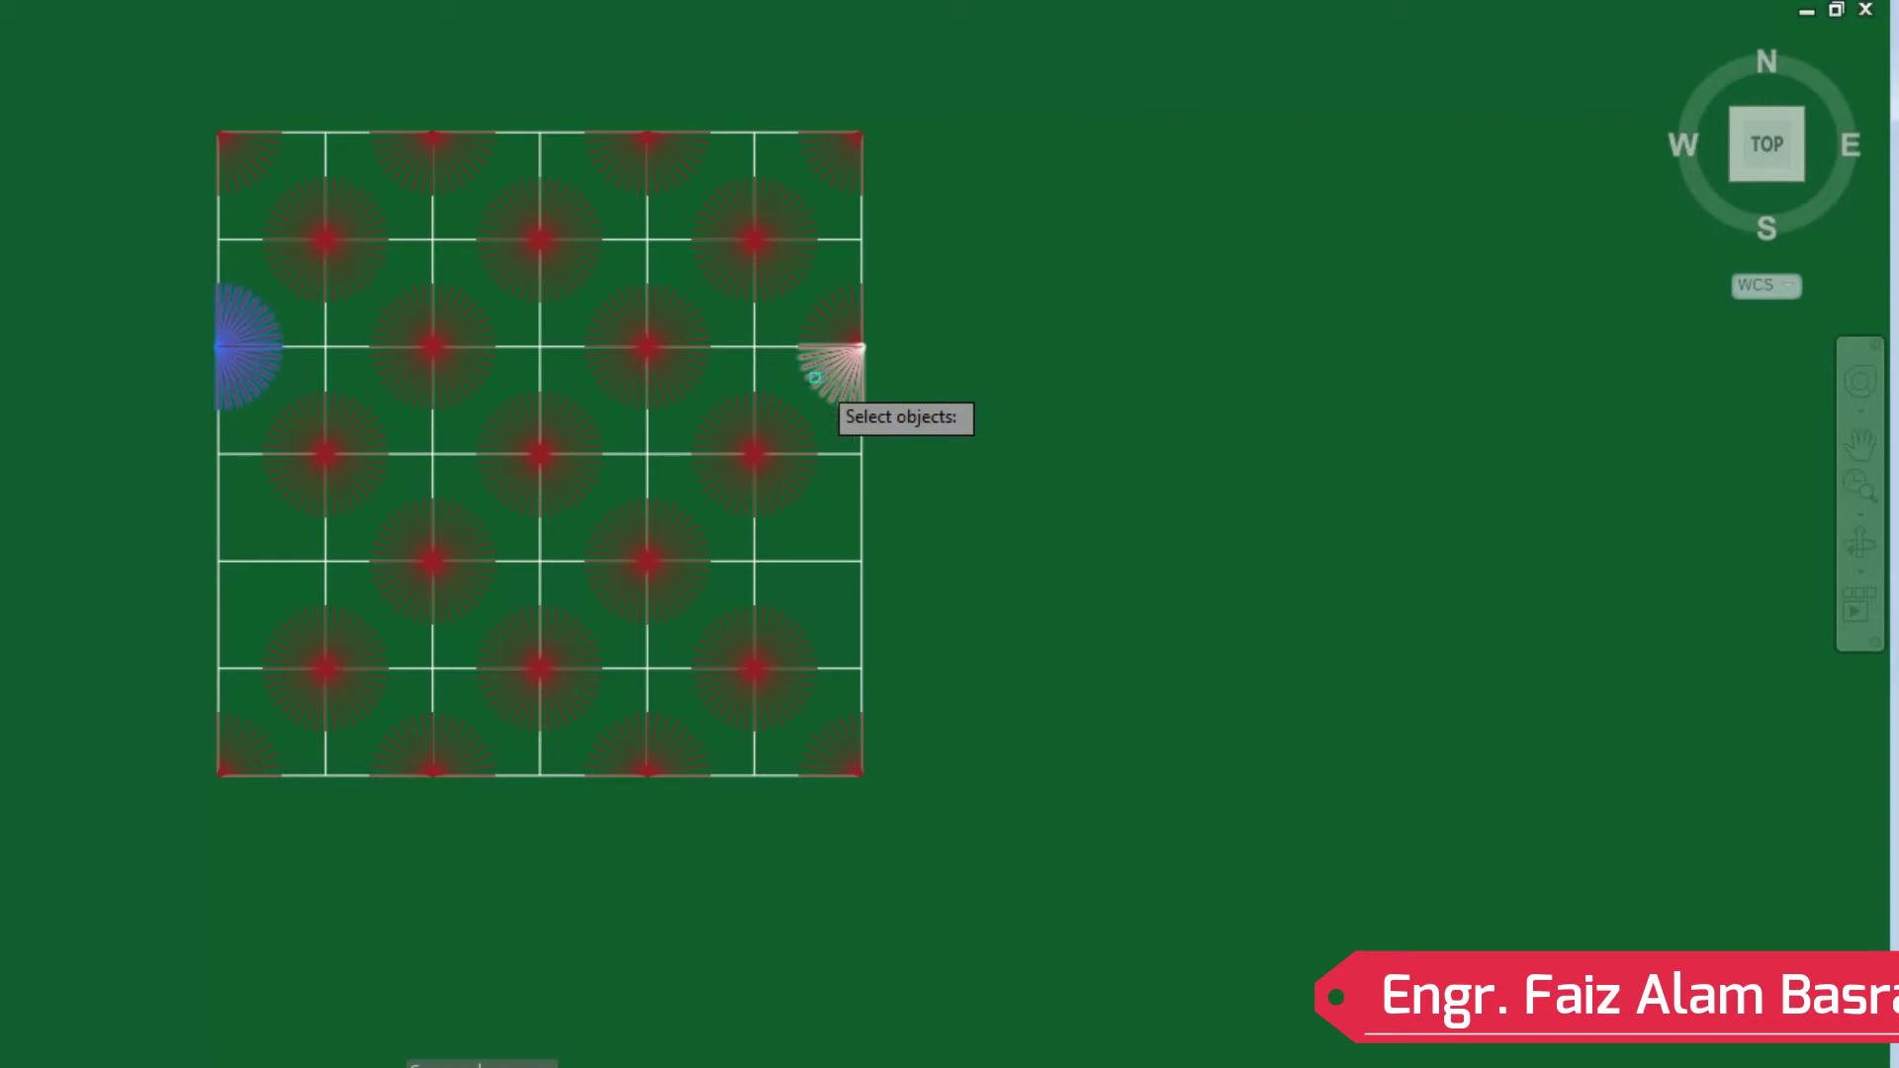
pyautogui.press('Return')
pyautogui.click(755, 346)
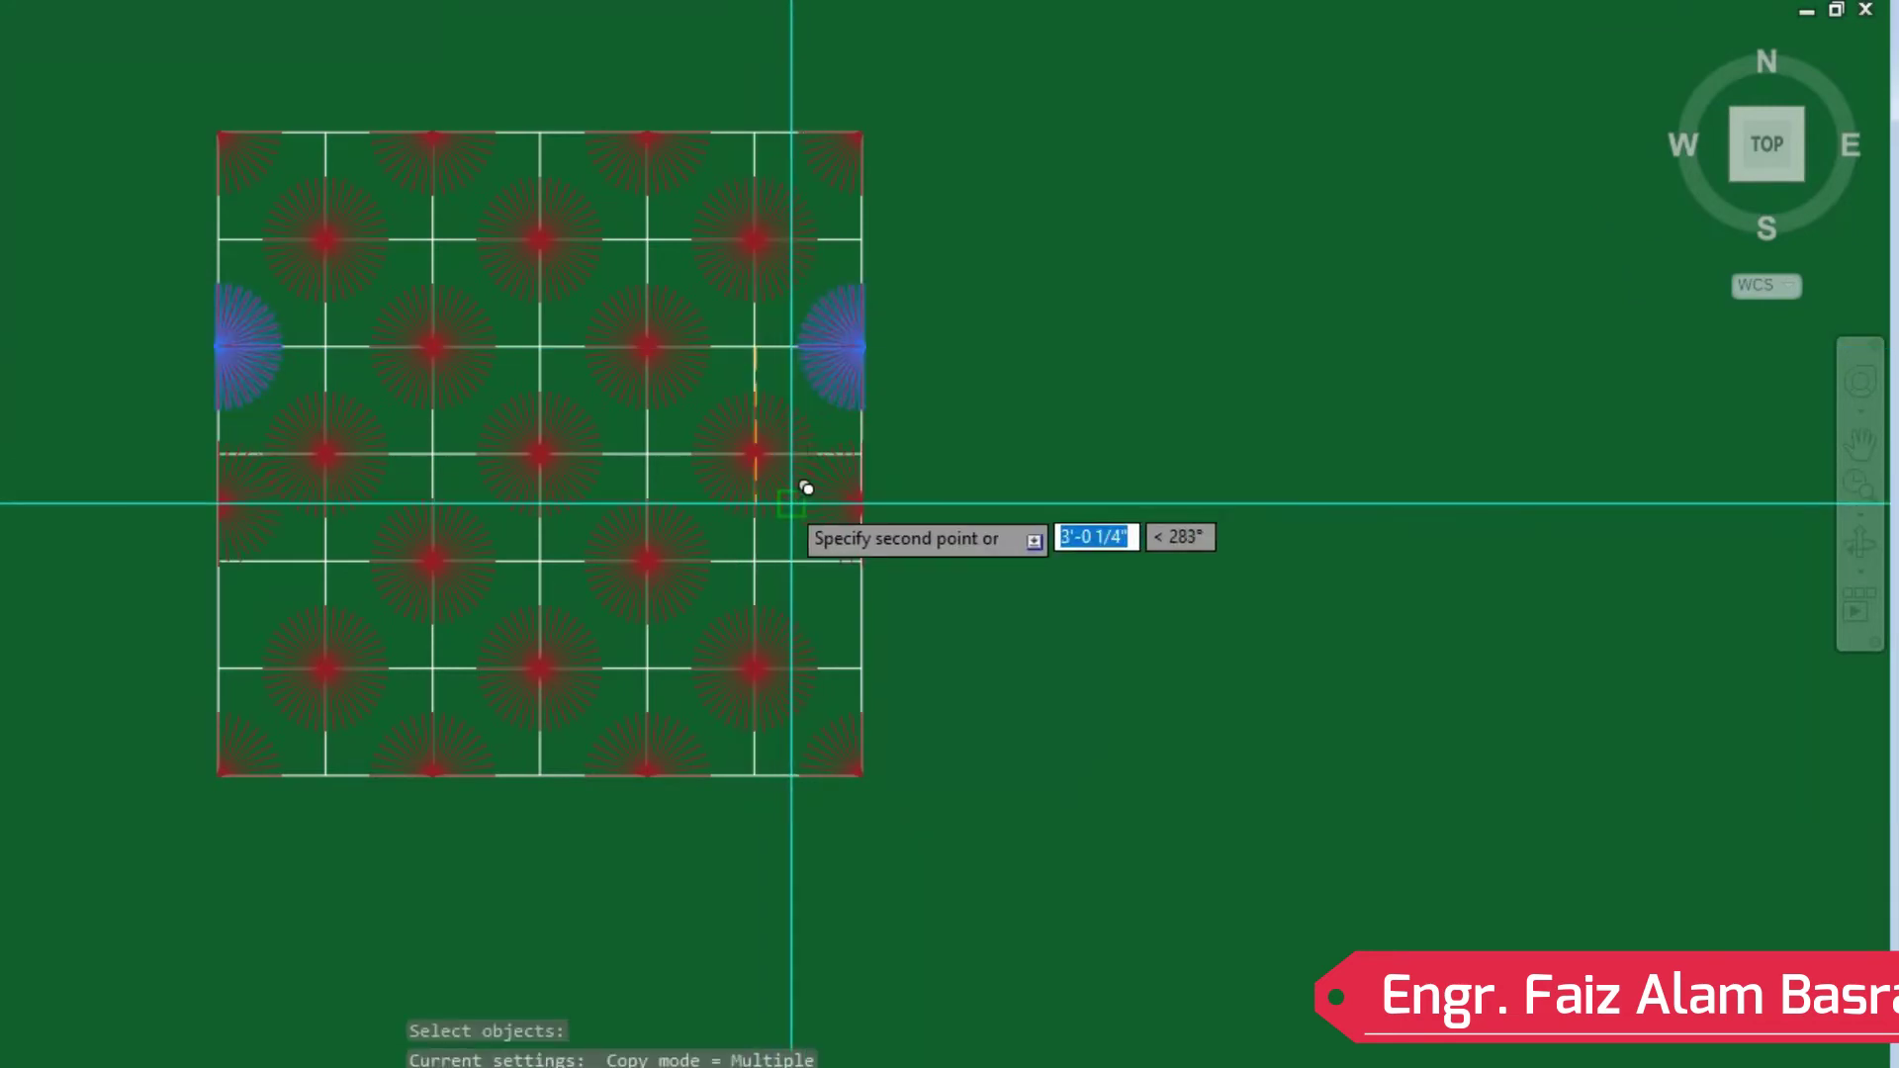
pyautogui.press('Escape')
# Window-select the whole tile and pick a base point to start duplicating it.
pyautogui.scroll(2, 211, 367)
pyautogui.scroll(-2, 211, 367)
pyautogui.scroll(4, 331, 191)
pyautogui.scroll(2, 788, 212)
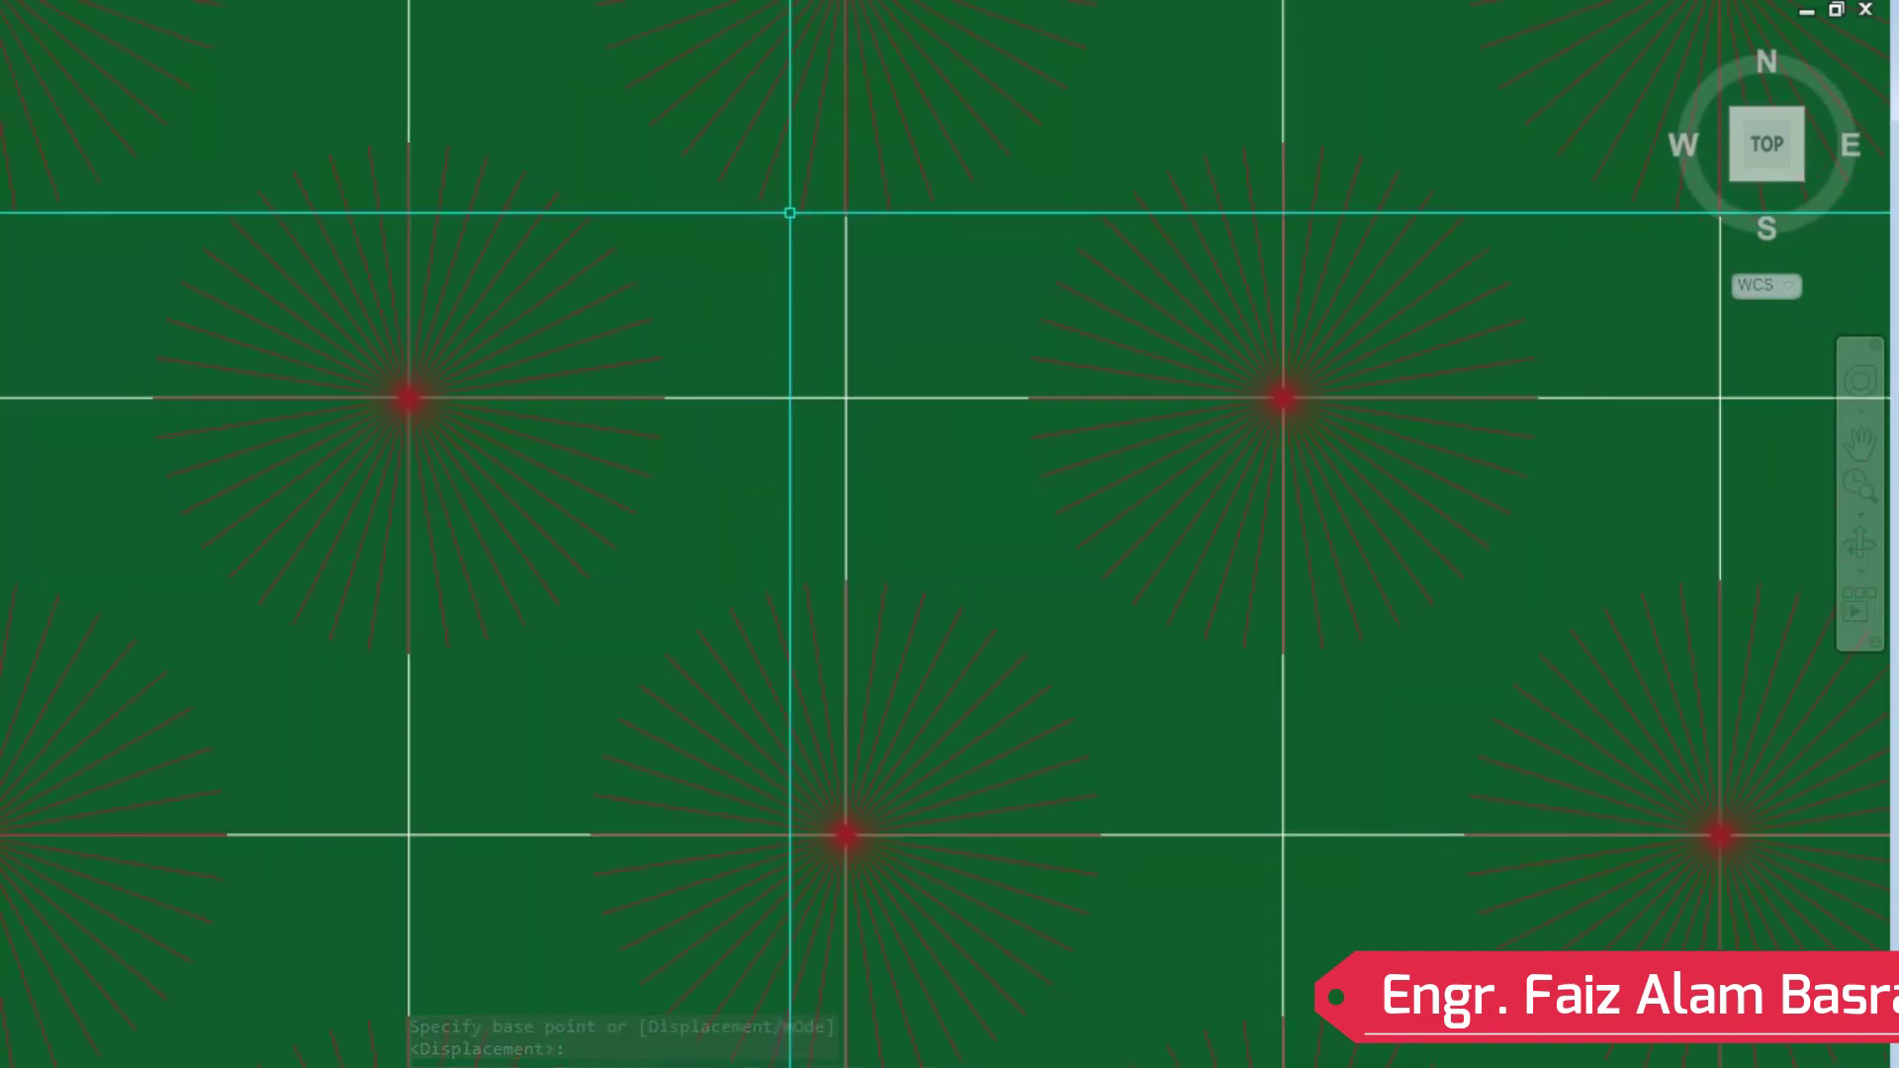
pyautogui.scroll(-6, 412, 166)
pyautogui.moveTo(992, 242); pyautogui.dragTo(889, 243, button='middle')
pyautogui.scroll(2, 1286, 293)
pyautogui.scroll(-2, 1266, 304)
pyautogui.moveTo(1550, 534); pyautogui.dragTo(1397, 585, button='middle')
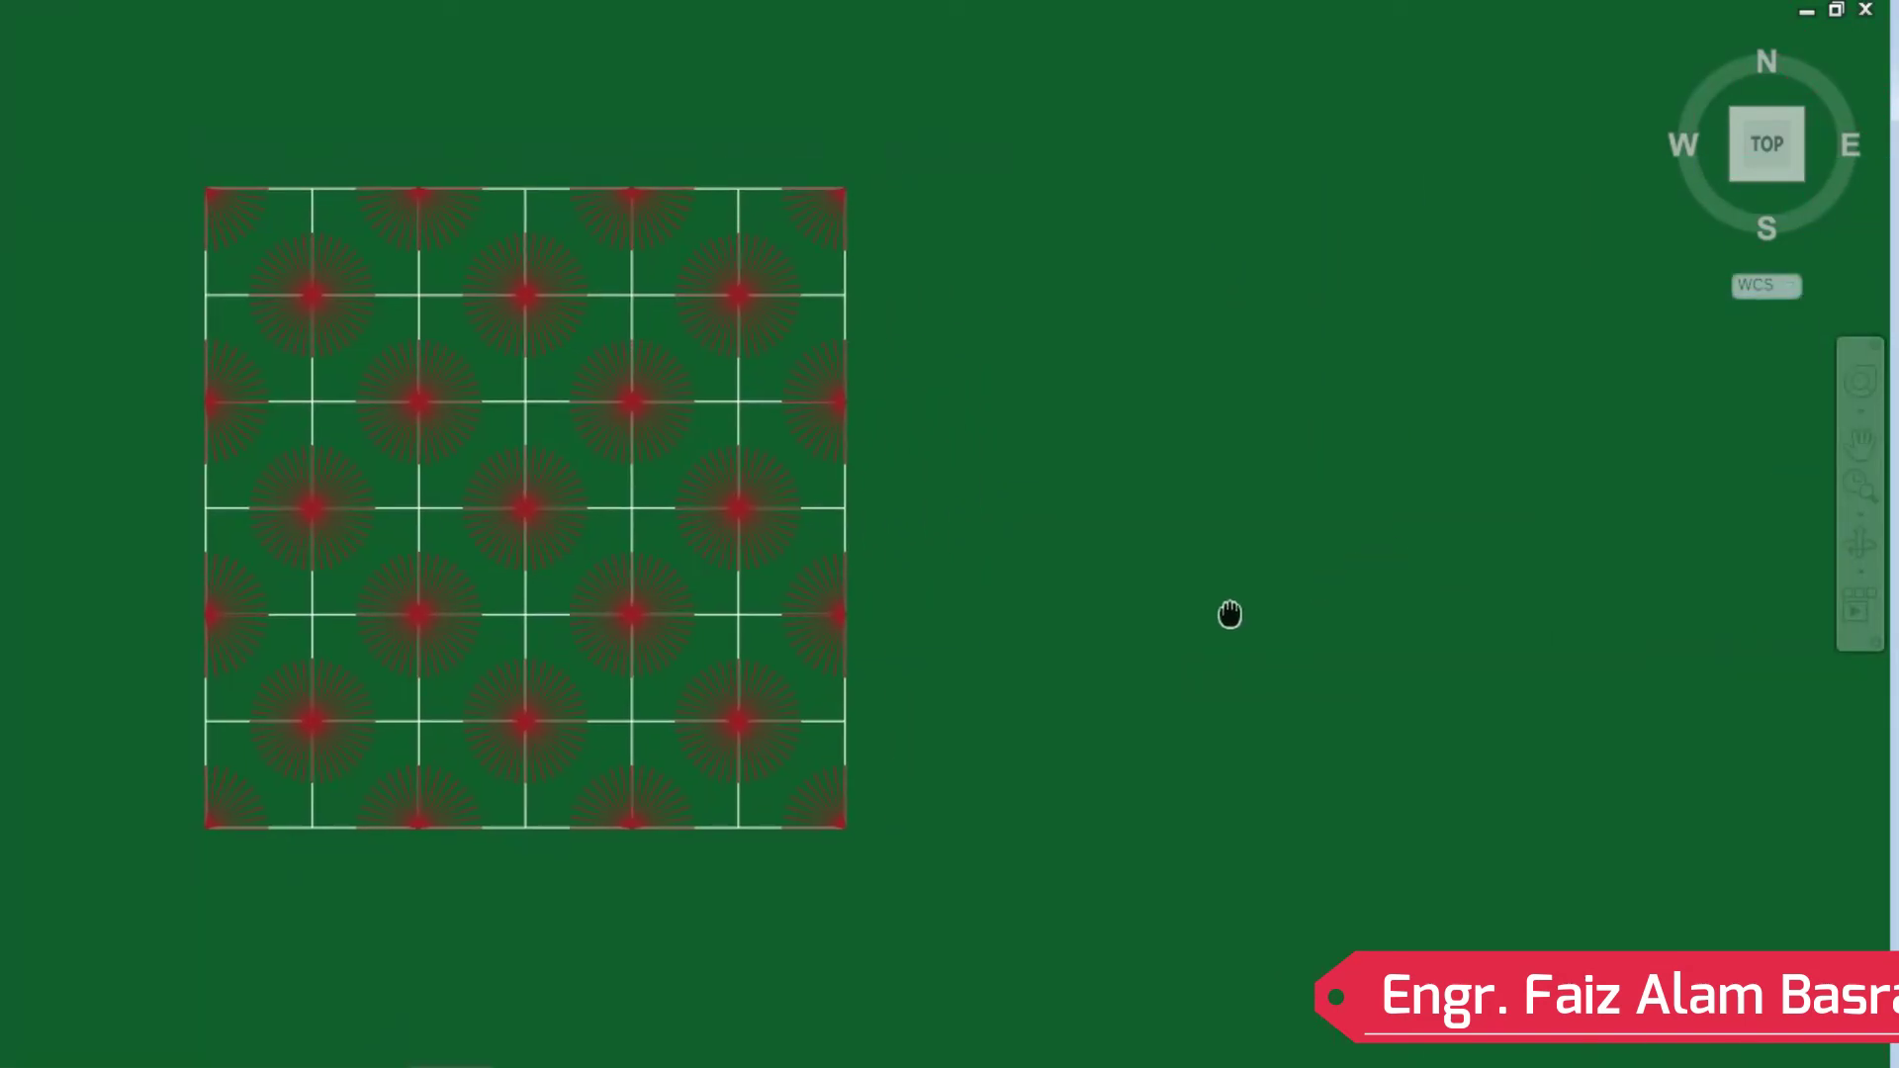
pyautogui.rightClick(1039, 552)
pyautogui.click(1111, 576)
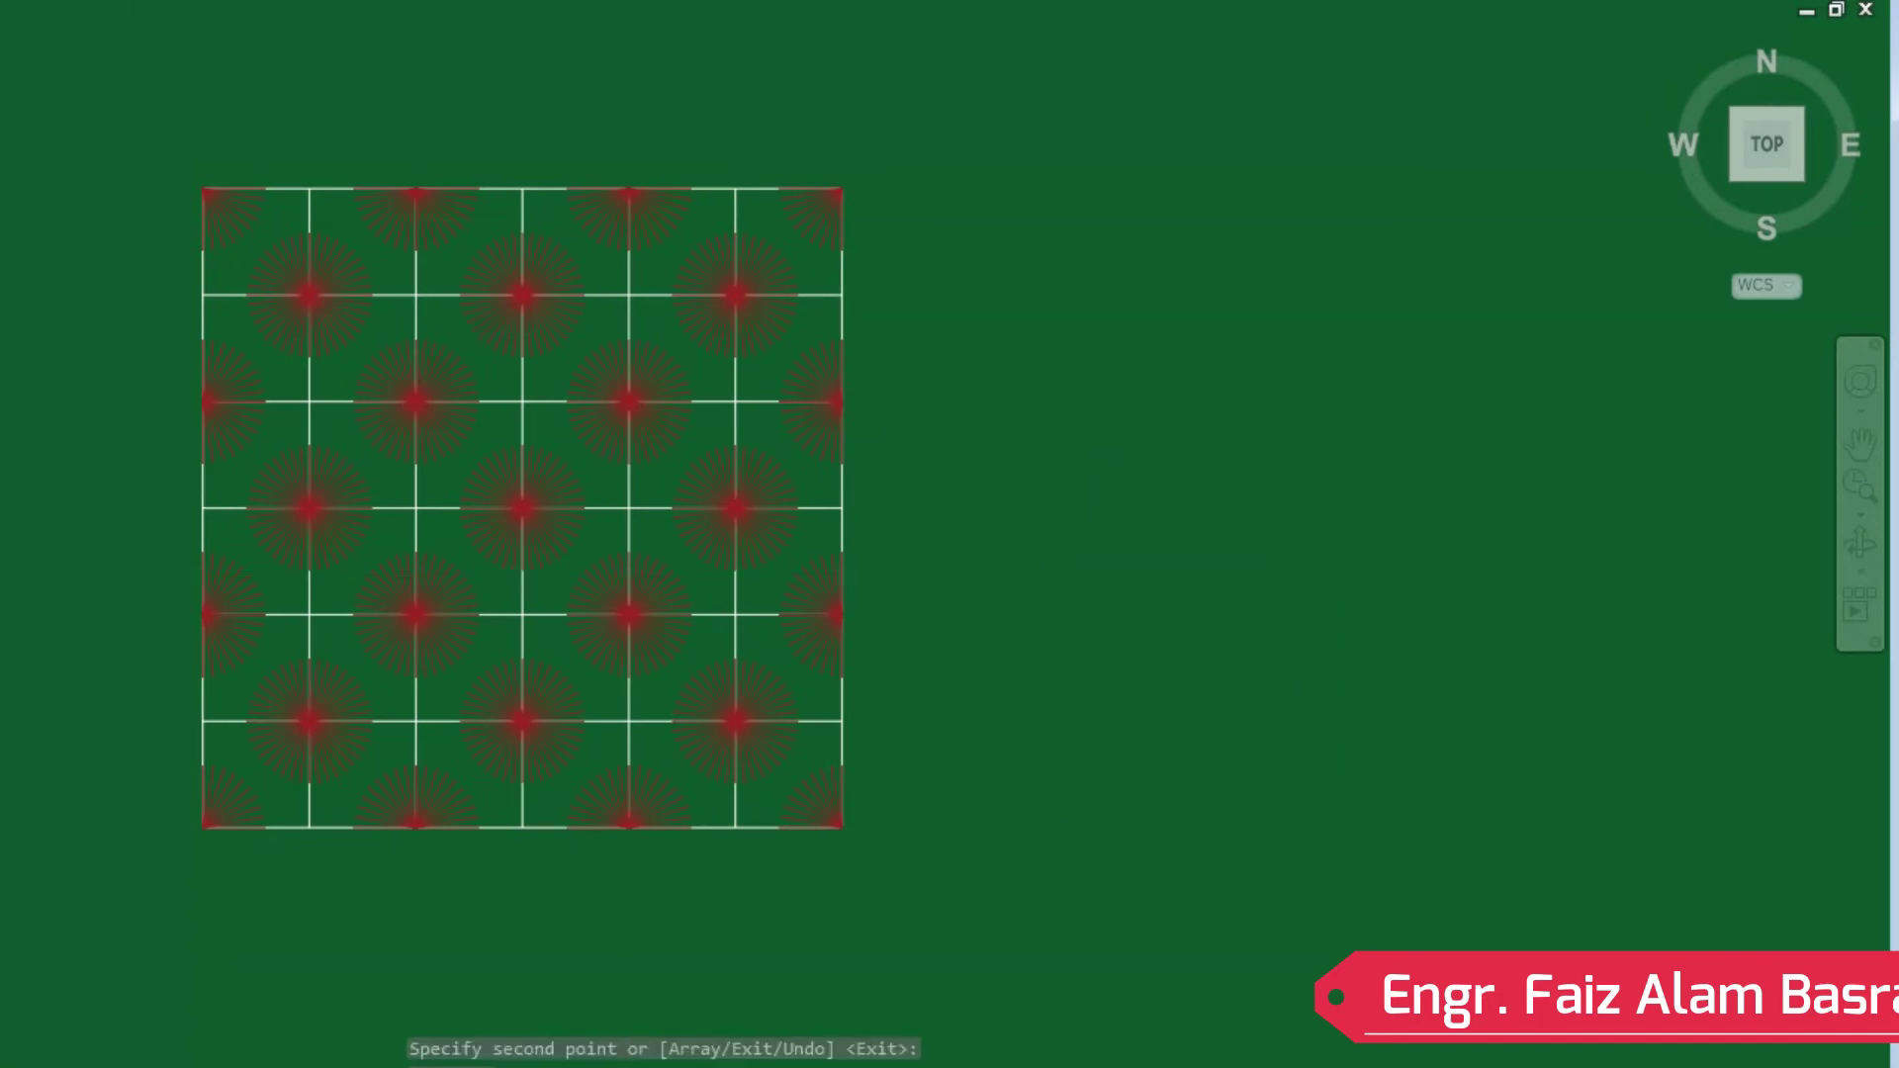
pyautogui.click(83, 122)
pyautogui.click(1019, 911)
pyautogui.press('Return')
pyautogui.click(318, 927)
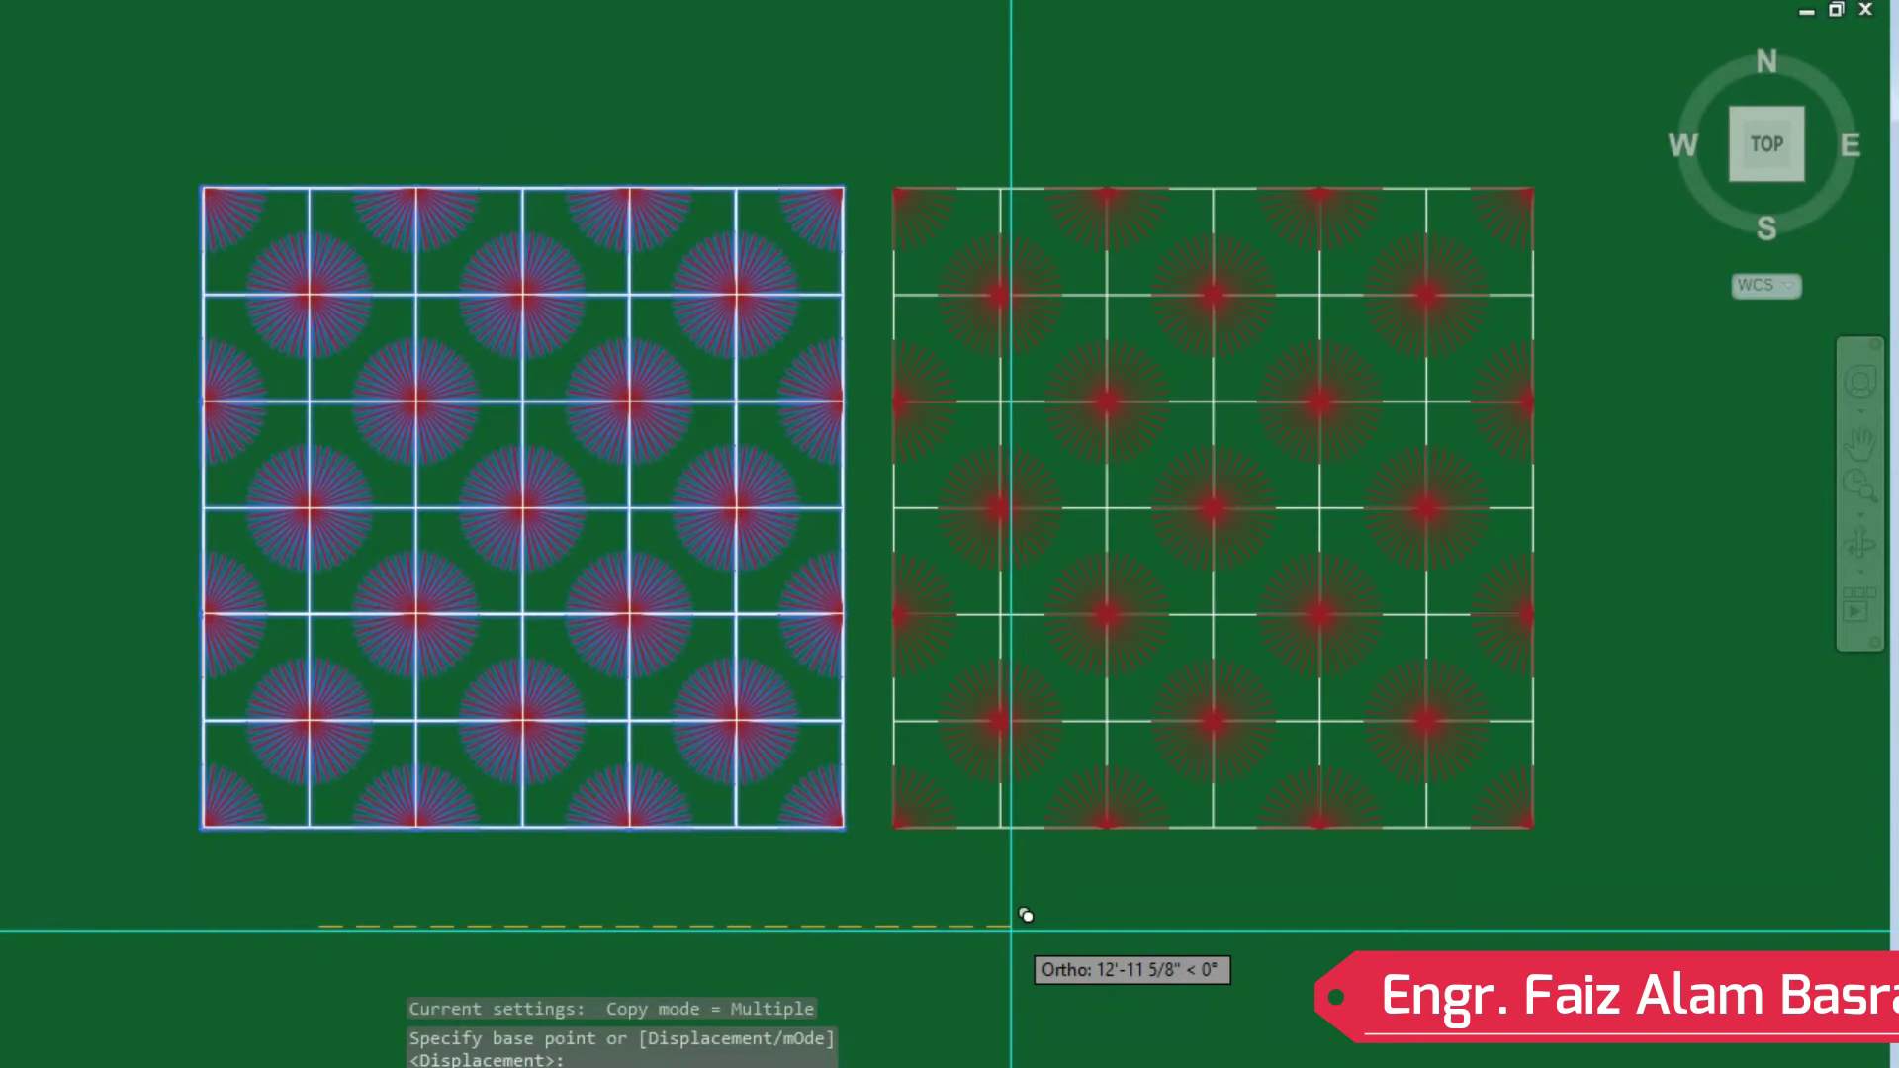
# Fill diagonal and lower-left cells of the copied tile's grid with solid white hatch.
pyautogui.moveTo(1296, 831); pyautogui.dragTo(818, 805, button='middle')
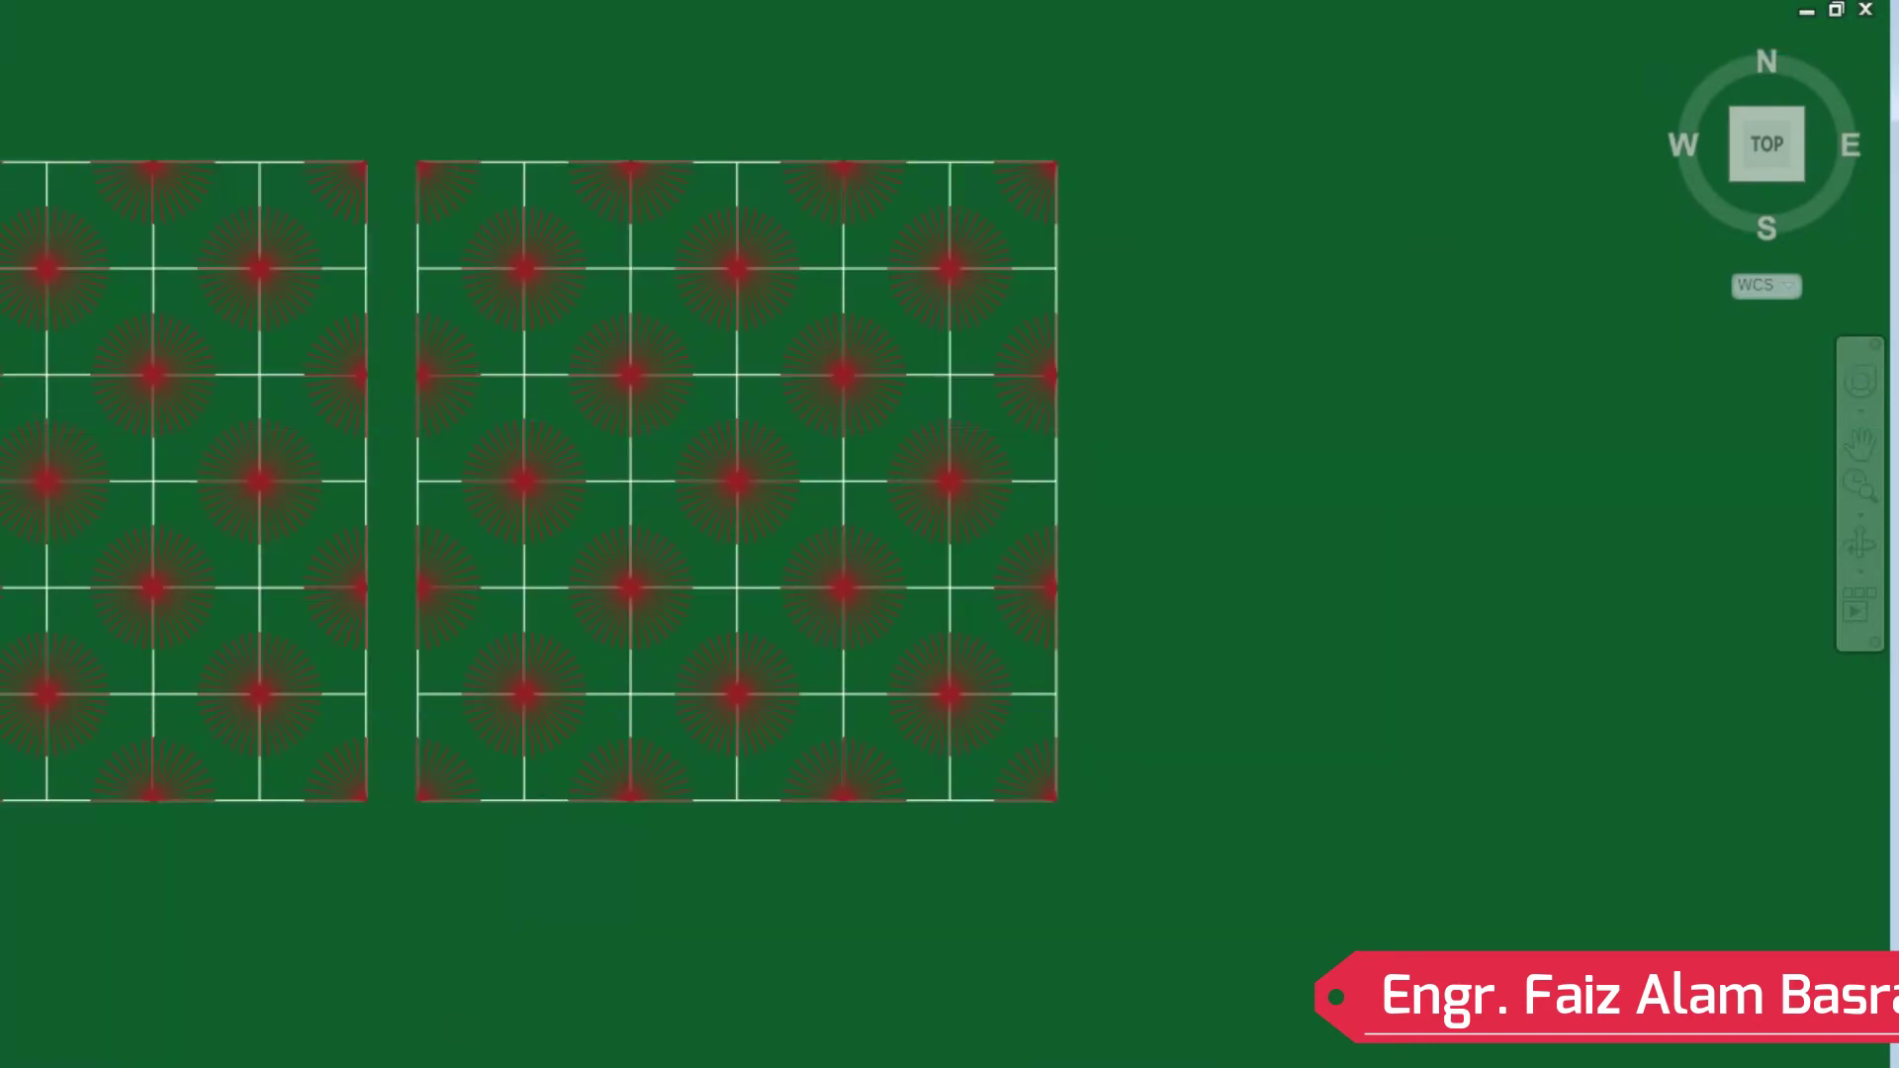
pyautogui.write('h')
pyautogui.press('Return')
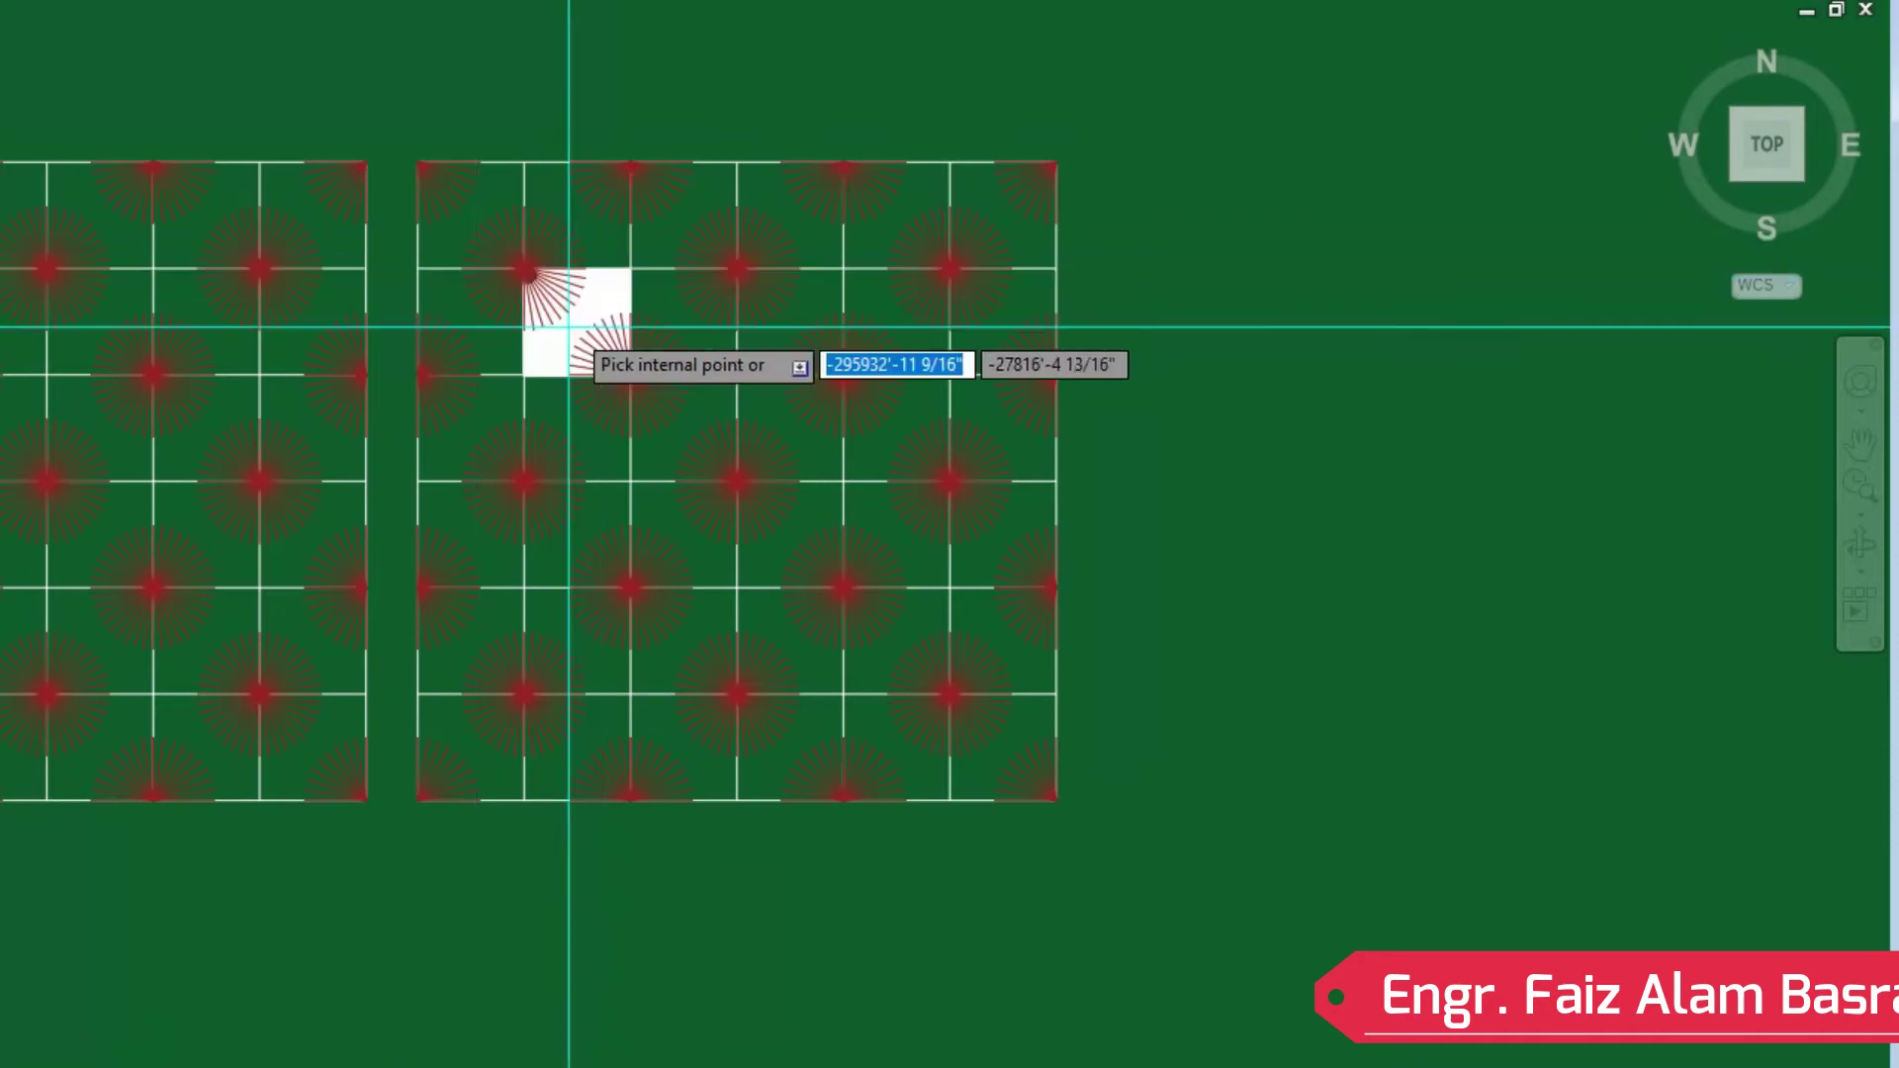
pyautogui.click(541, 400)
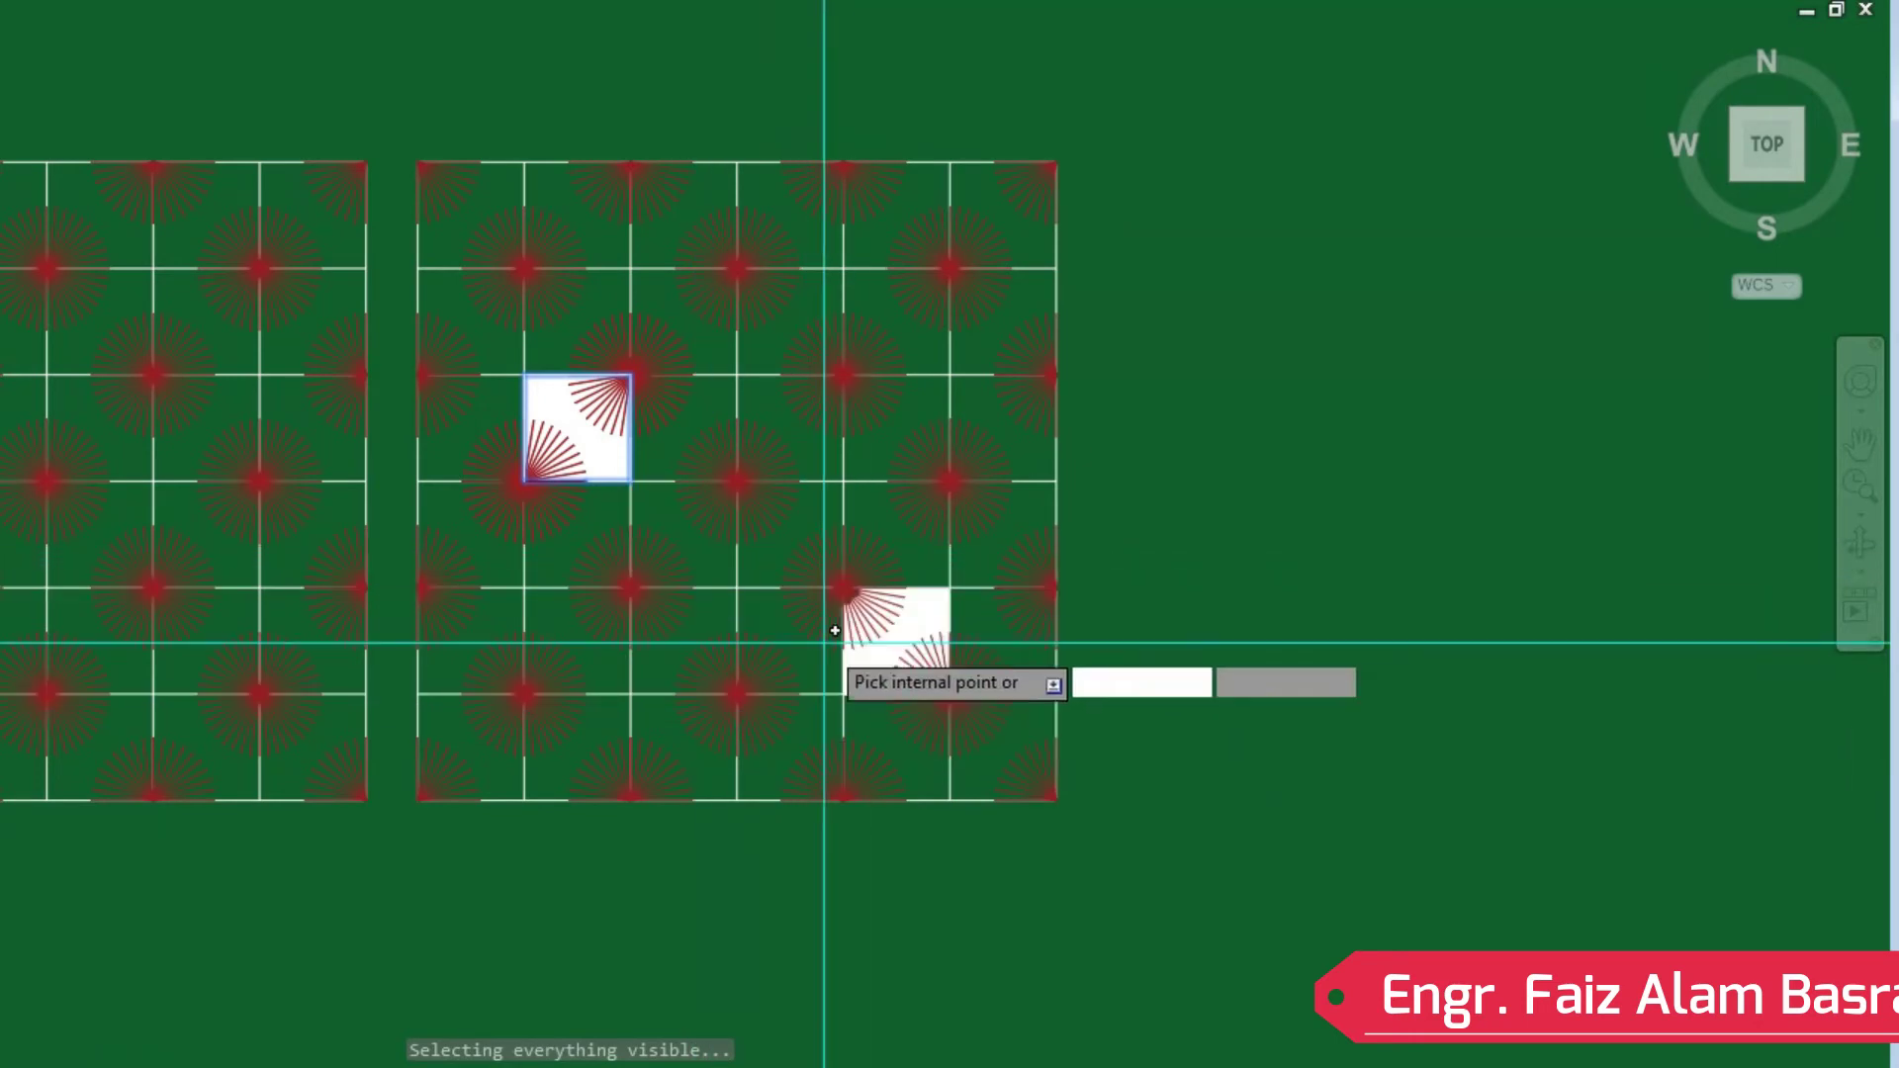
pyautogui.click(734, 578)
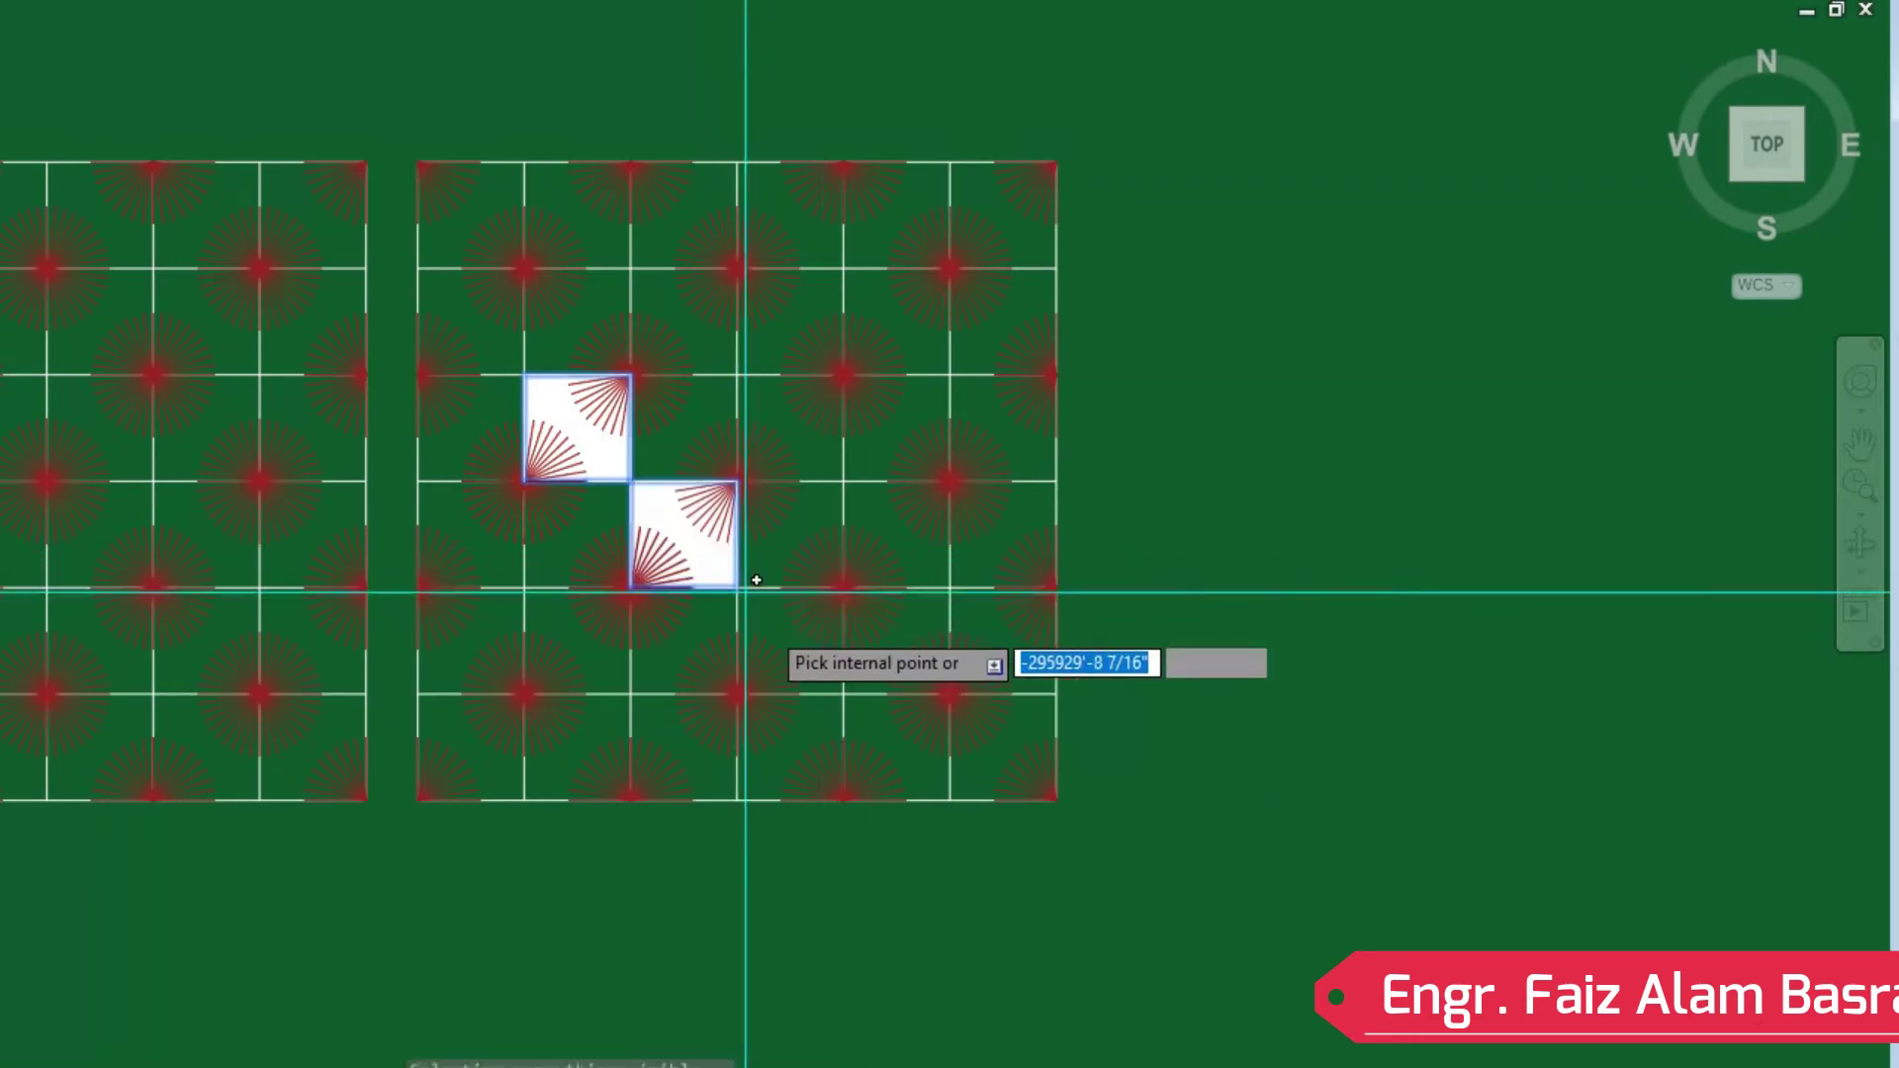
pyautogui.click(819, 670)
pyautogui.click(904, 759)
pyautogui.click(500, 347)
pyautogui.click(486, 758)
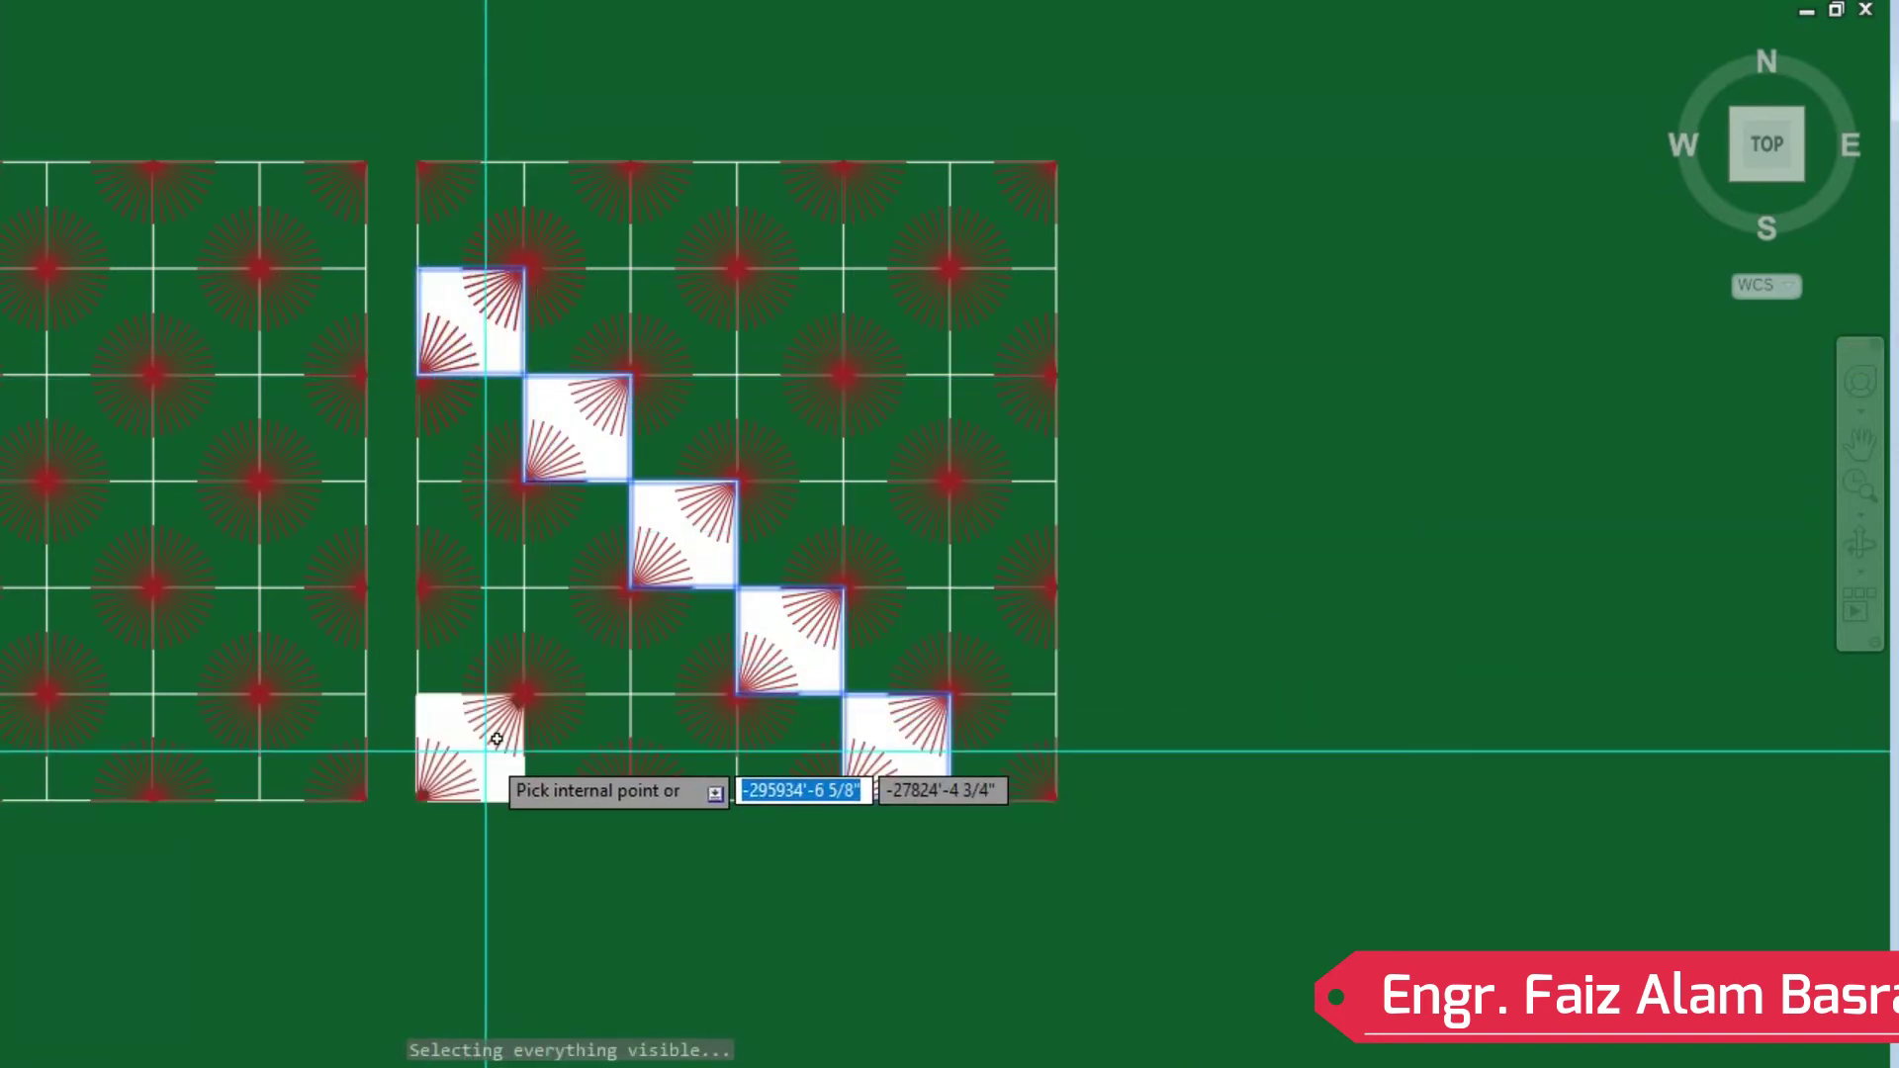
pyautogui.click(584, 643)
pyautogui.click(821, 435)
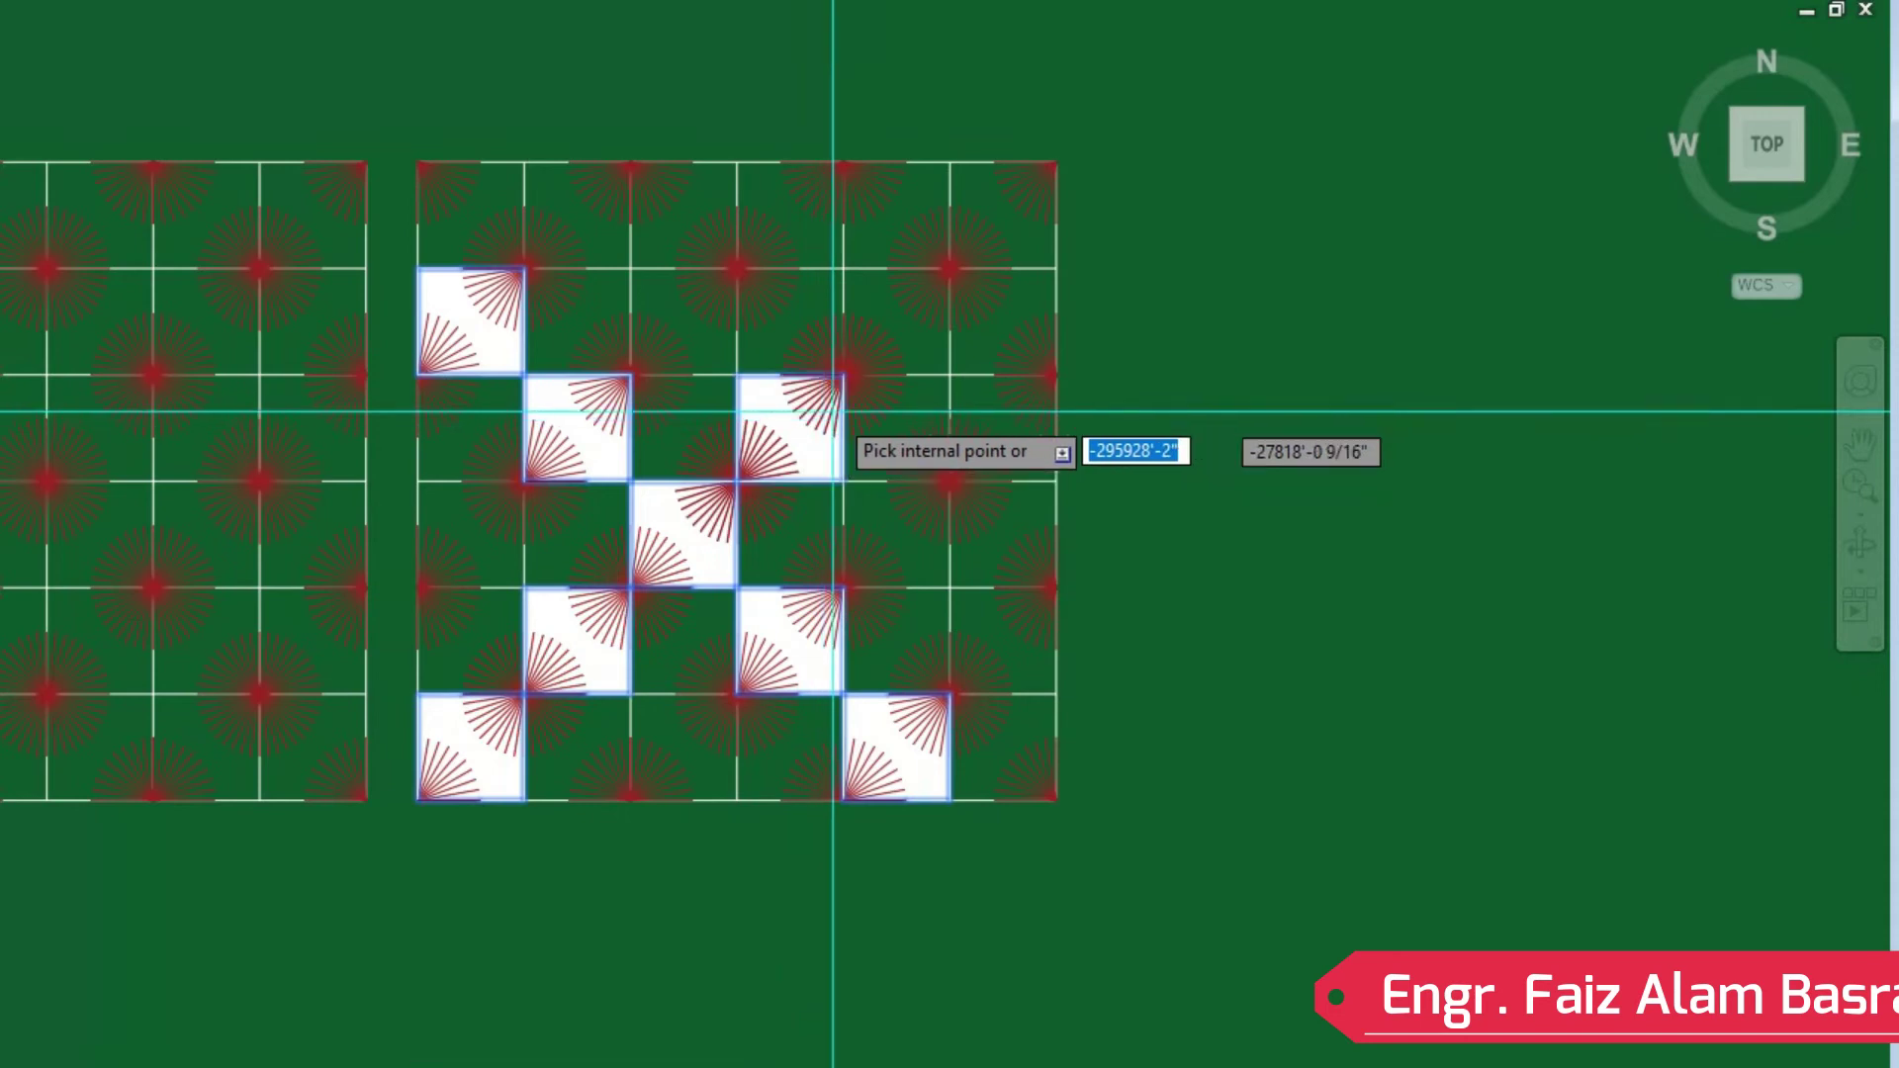
pyautogui.click(914, 326)
pyautogui.click(1014, 223)
pyautogui.press('Escape')
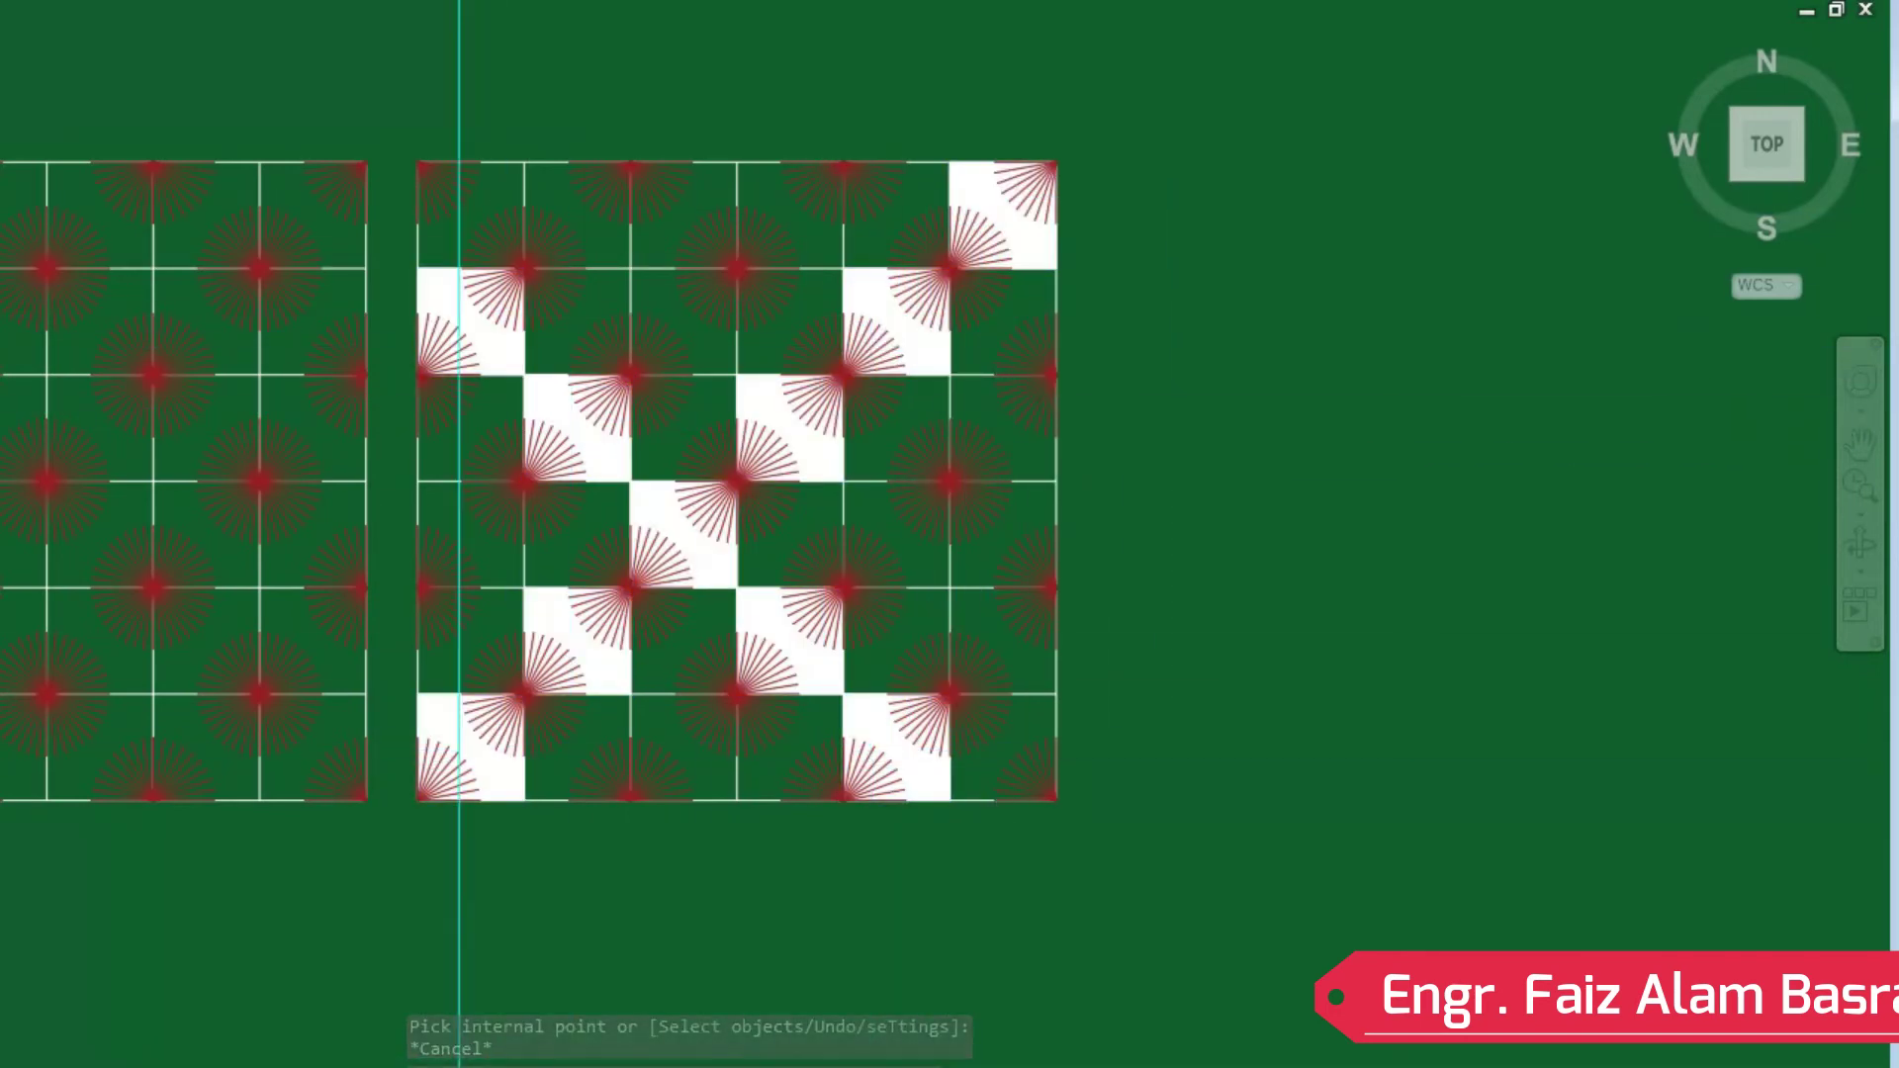
# Delete the misplaced white hatch and refill the cells along the main diagonal in white.
pyautogui.click(503, 323)
pyautogui.click(442, 297)
pyautogui.press('Delete')
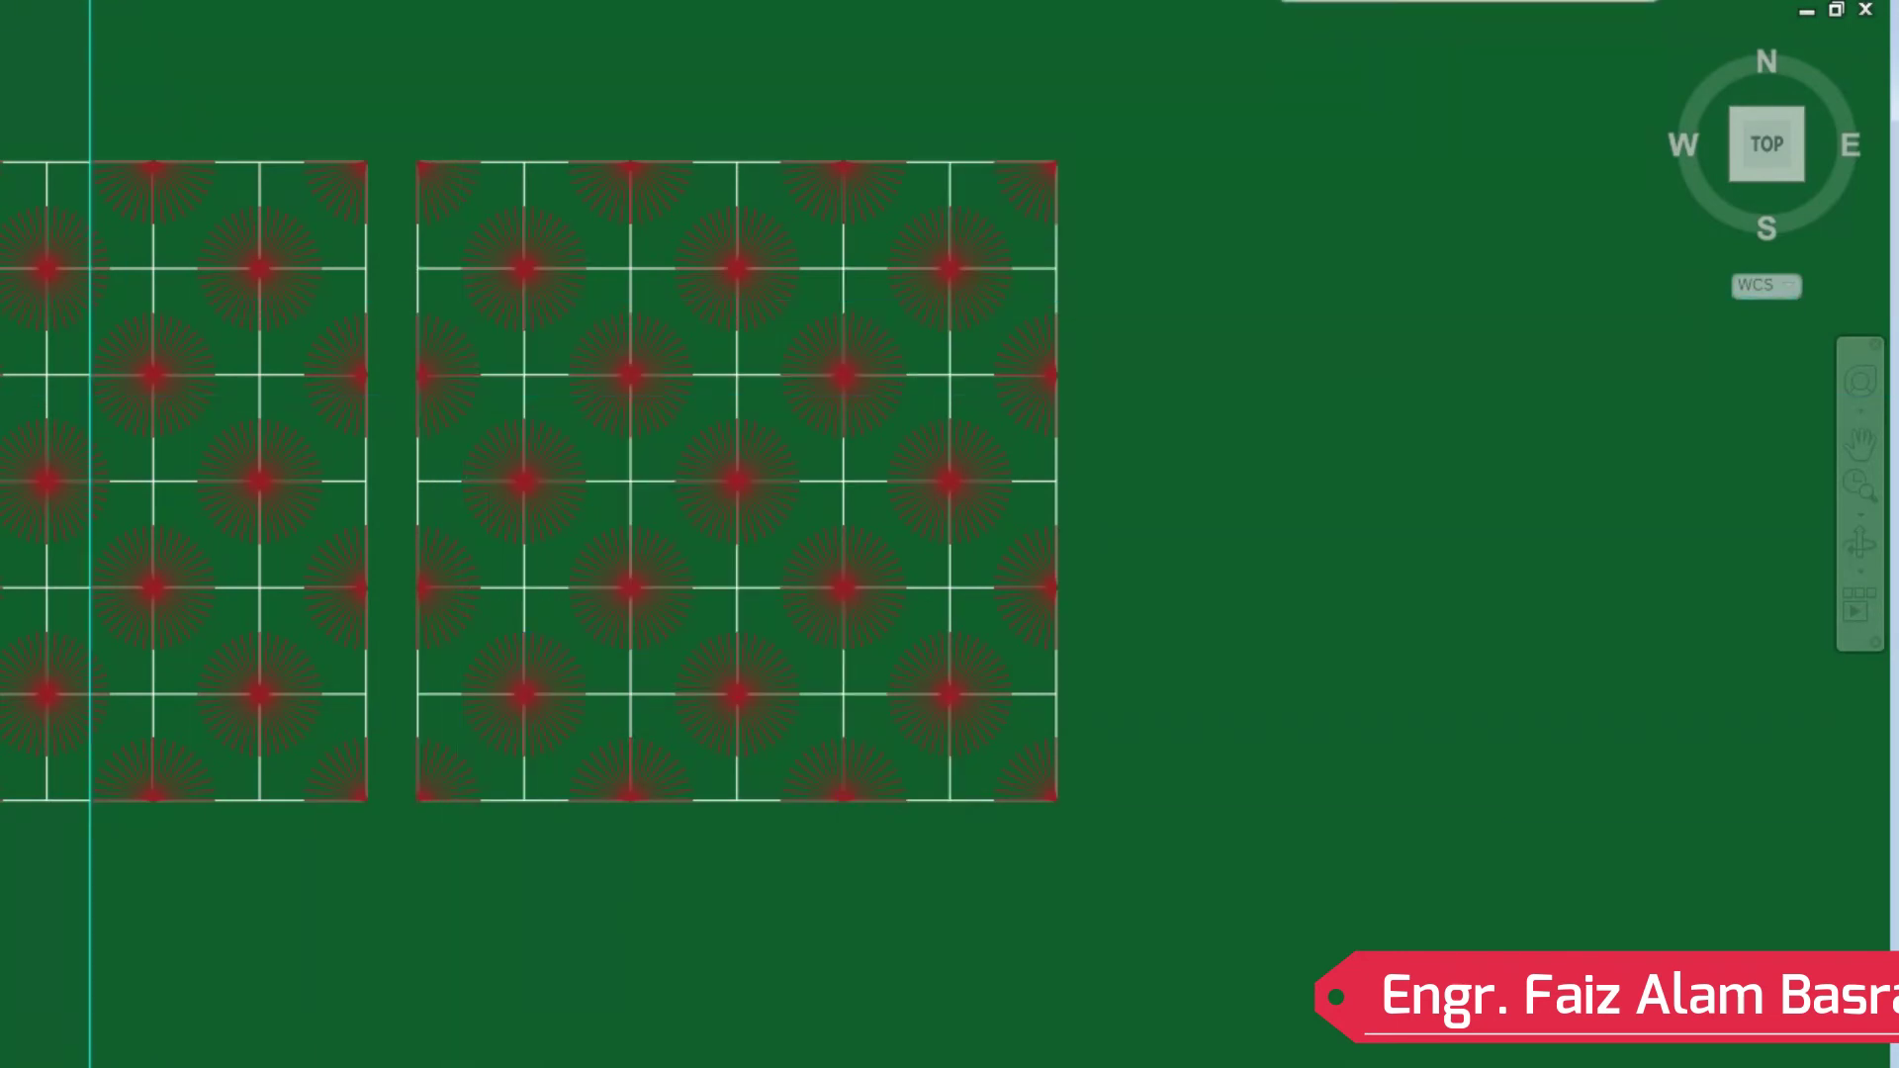
pyautogui.write('h')
pyautogui.press('Return')
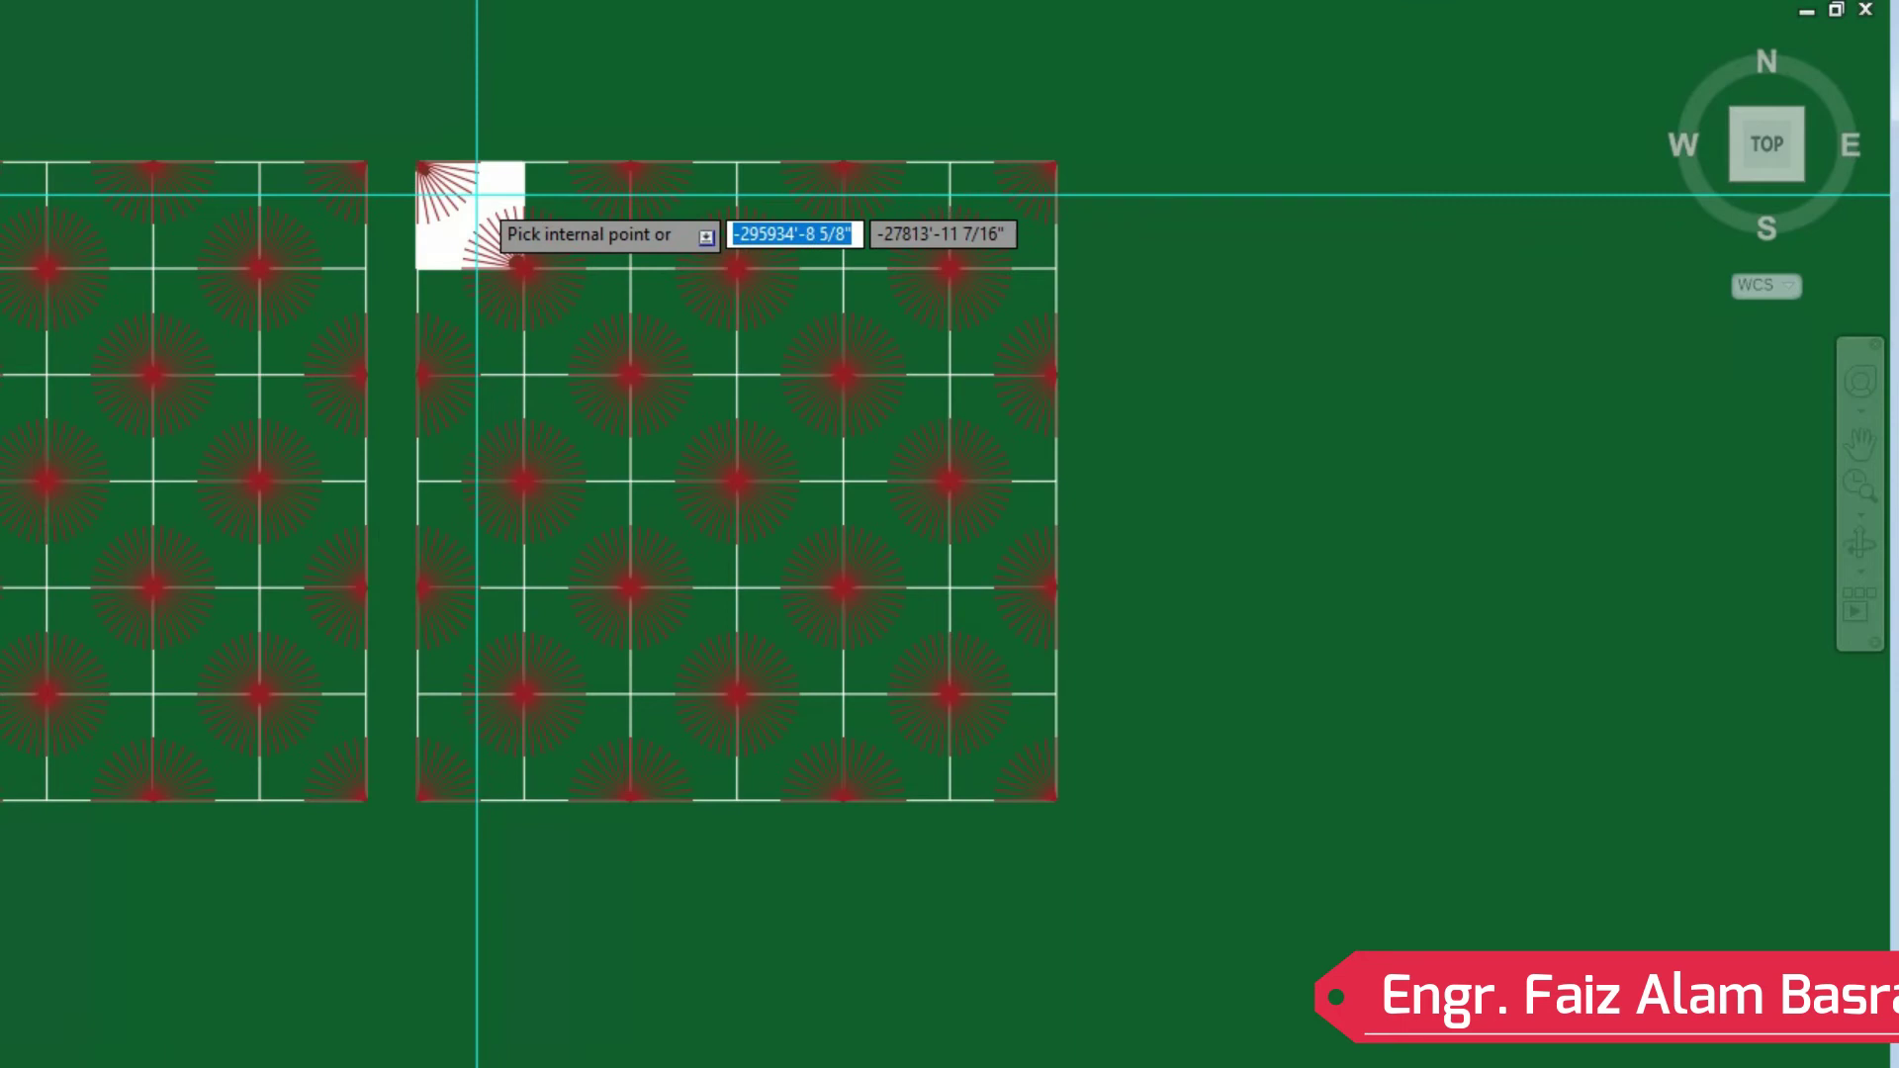
pyautogui.click(591, 348)
pyautogui.click(684, 428)
pyautogui.click(780, 543)
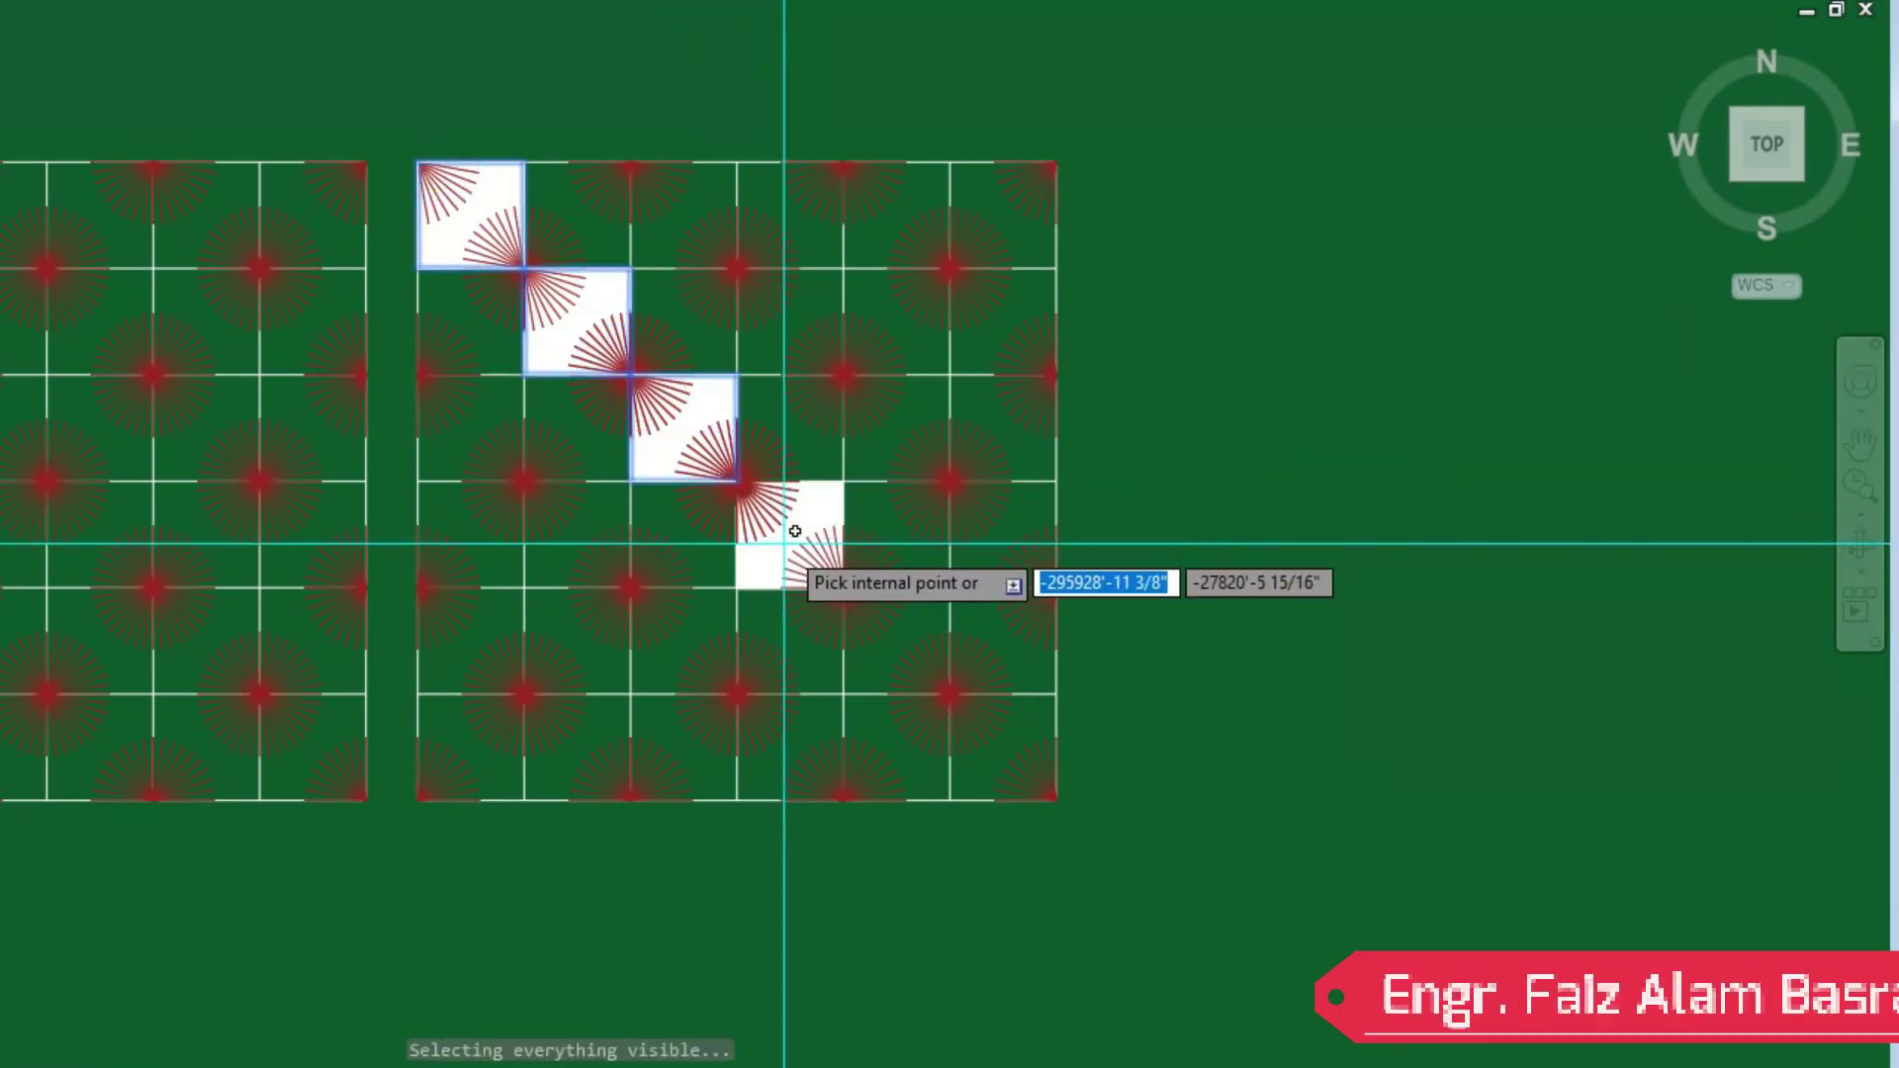
pyautogui.click(890, 638)
pyautogui.click(992, 758)
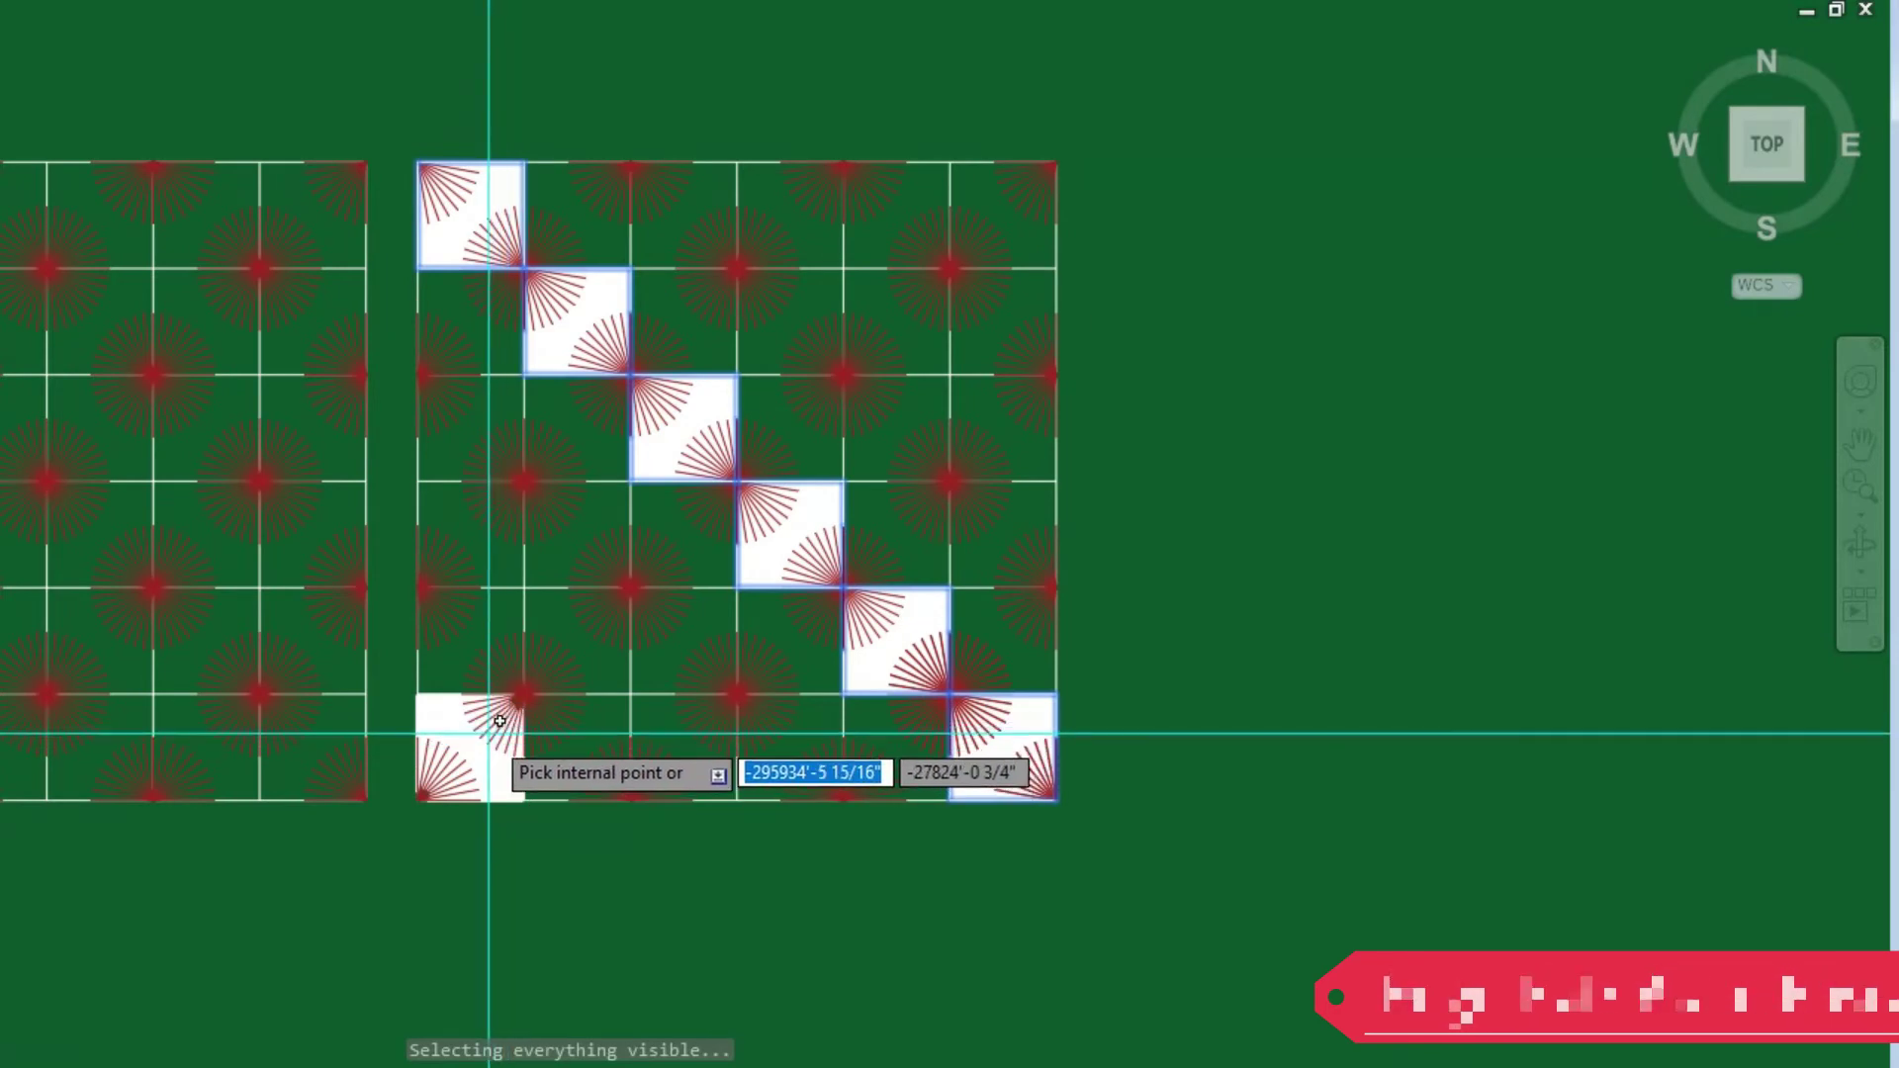
pyautogui.rightClick(475, 738)
# Fill the other diagonal's cells and the centre square with white hatch.
pyautogui.click(475, 738)
pyautogui.click(585, 635)
pyautogui.click(706, 509)
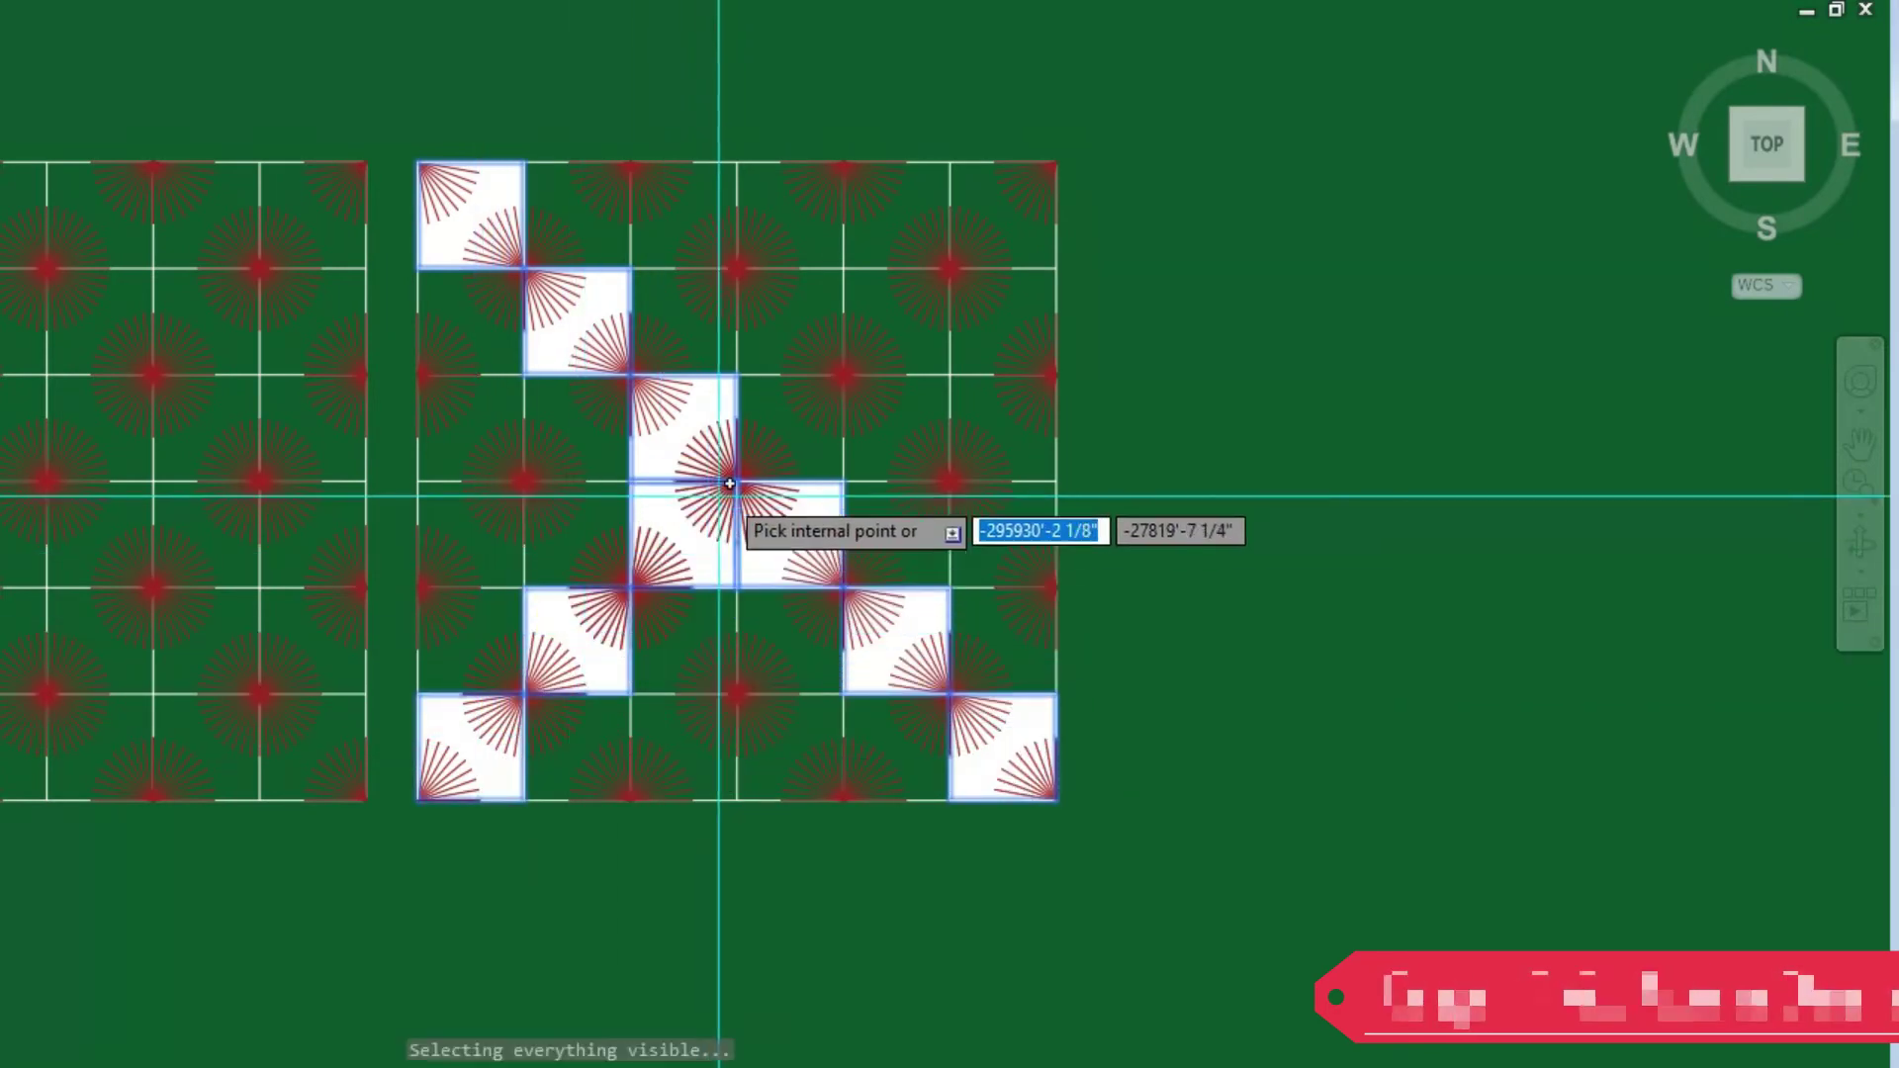
pyautogui.click(902, 315)
pyautogui.click(1007, 209)
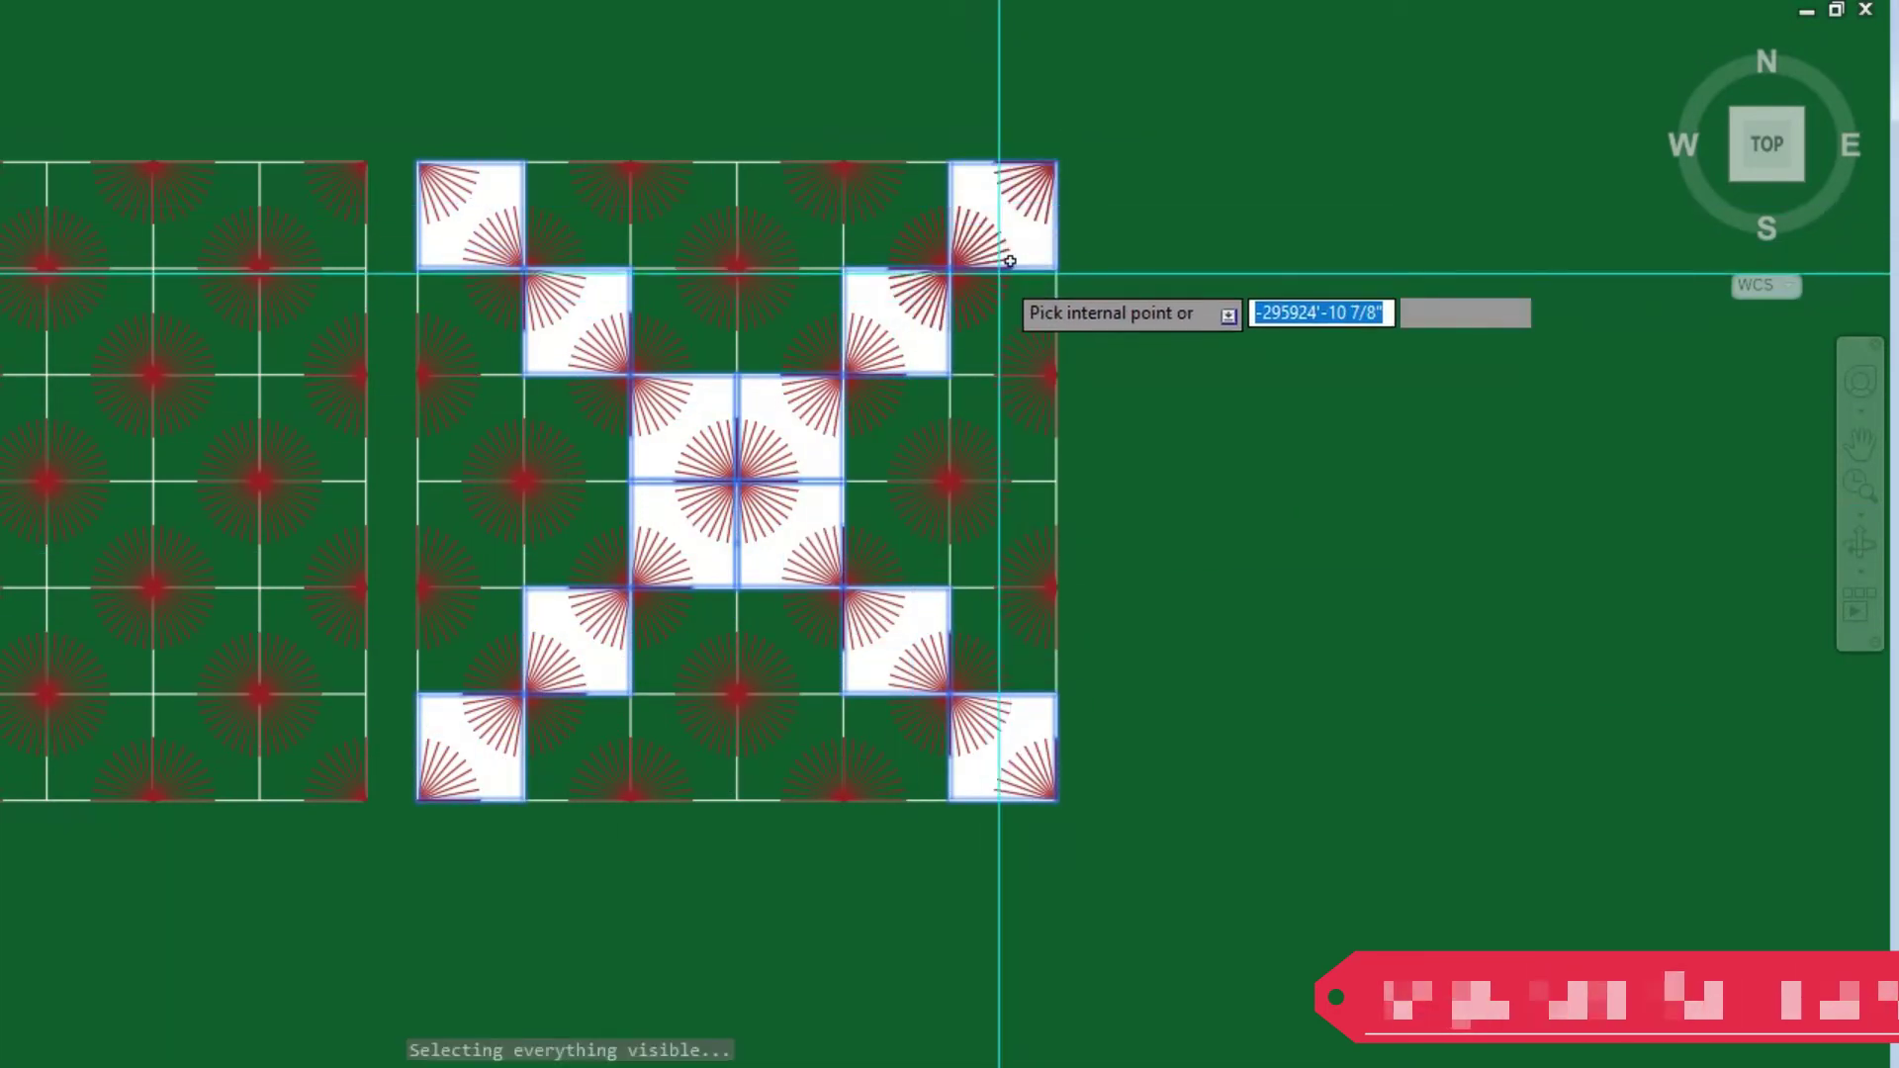
pyautogui.press('Return')
pyautogui.scroll(2, 692, 267)
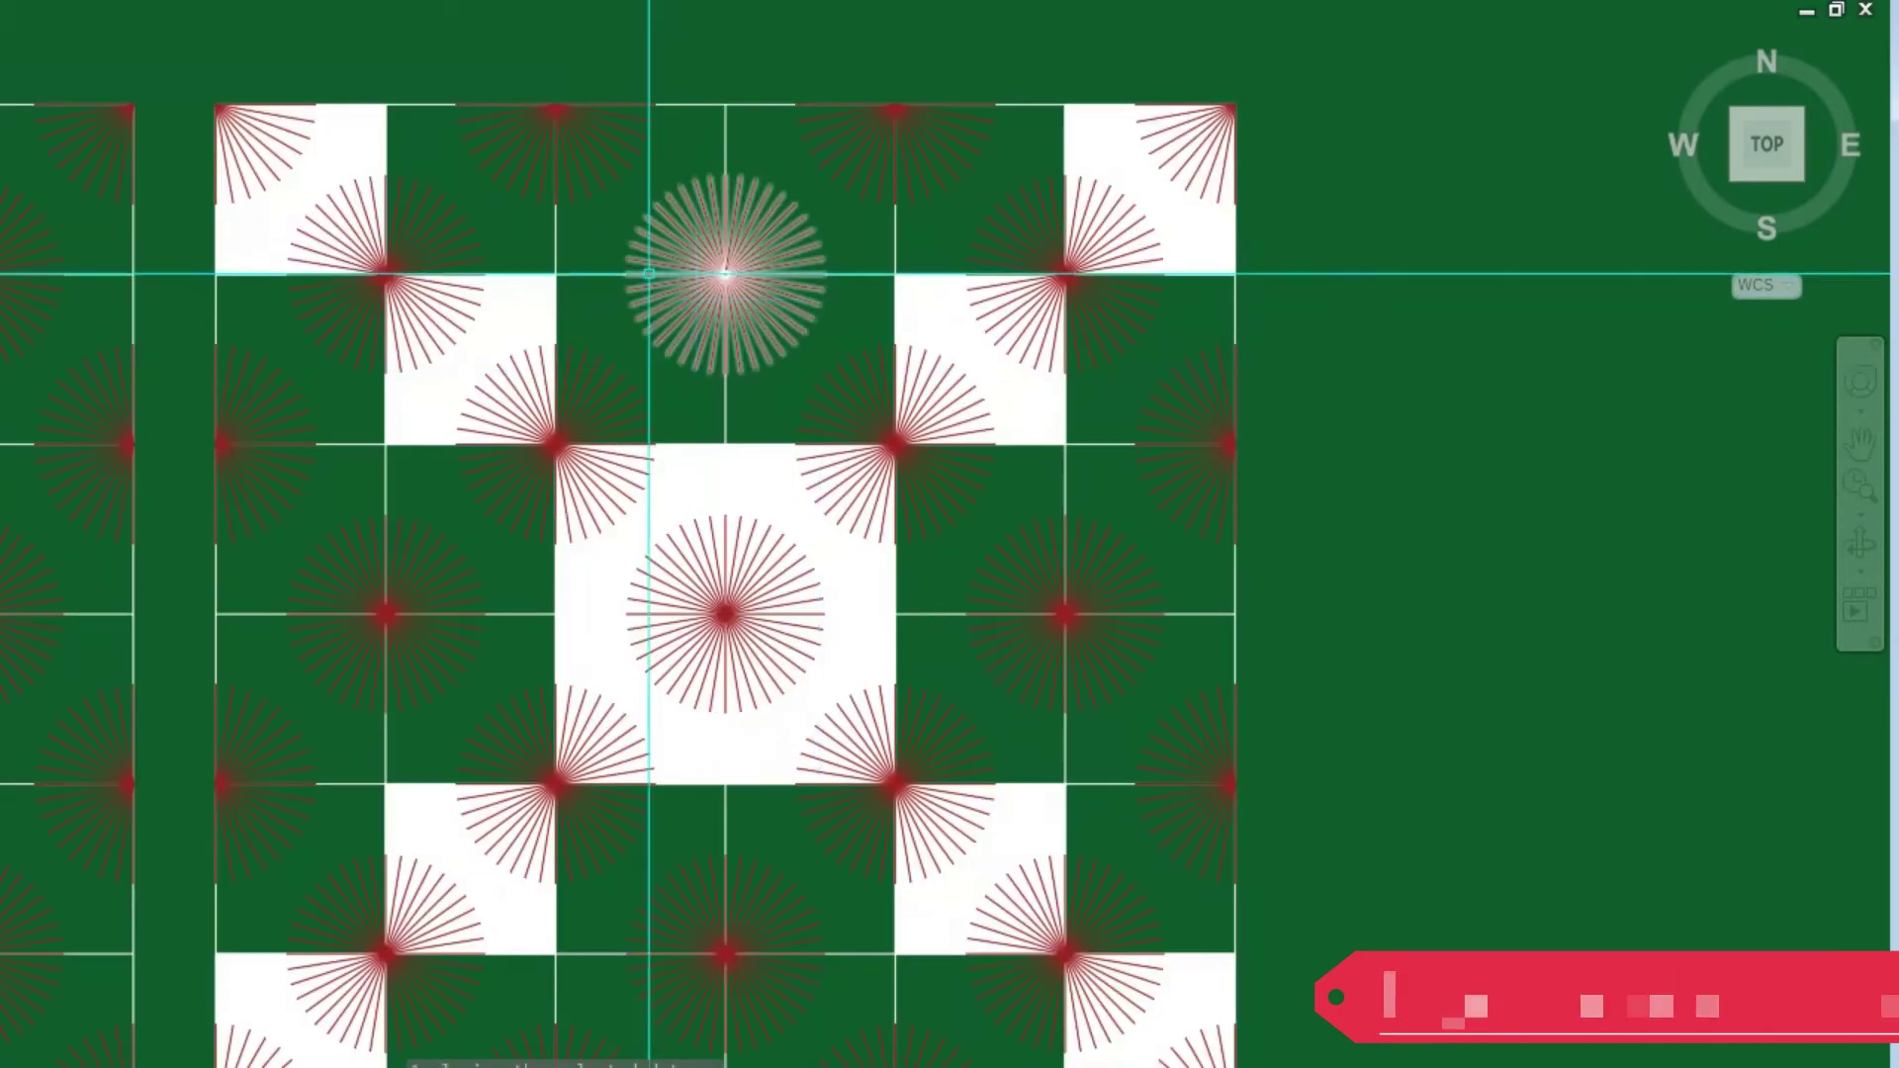
pyautogui.scroll(-2, 482, 144)
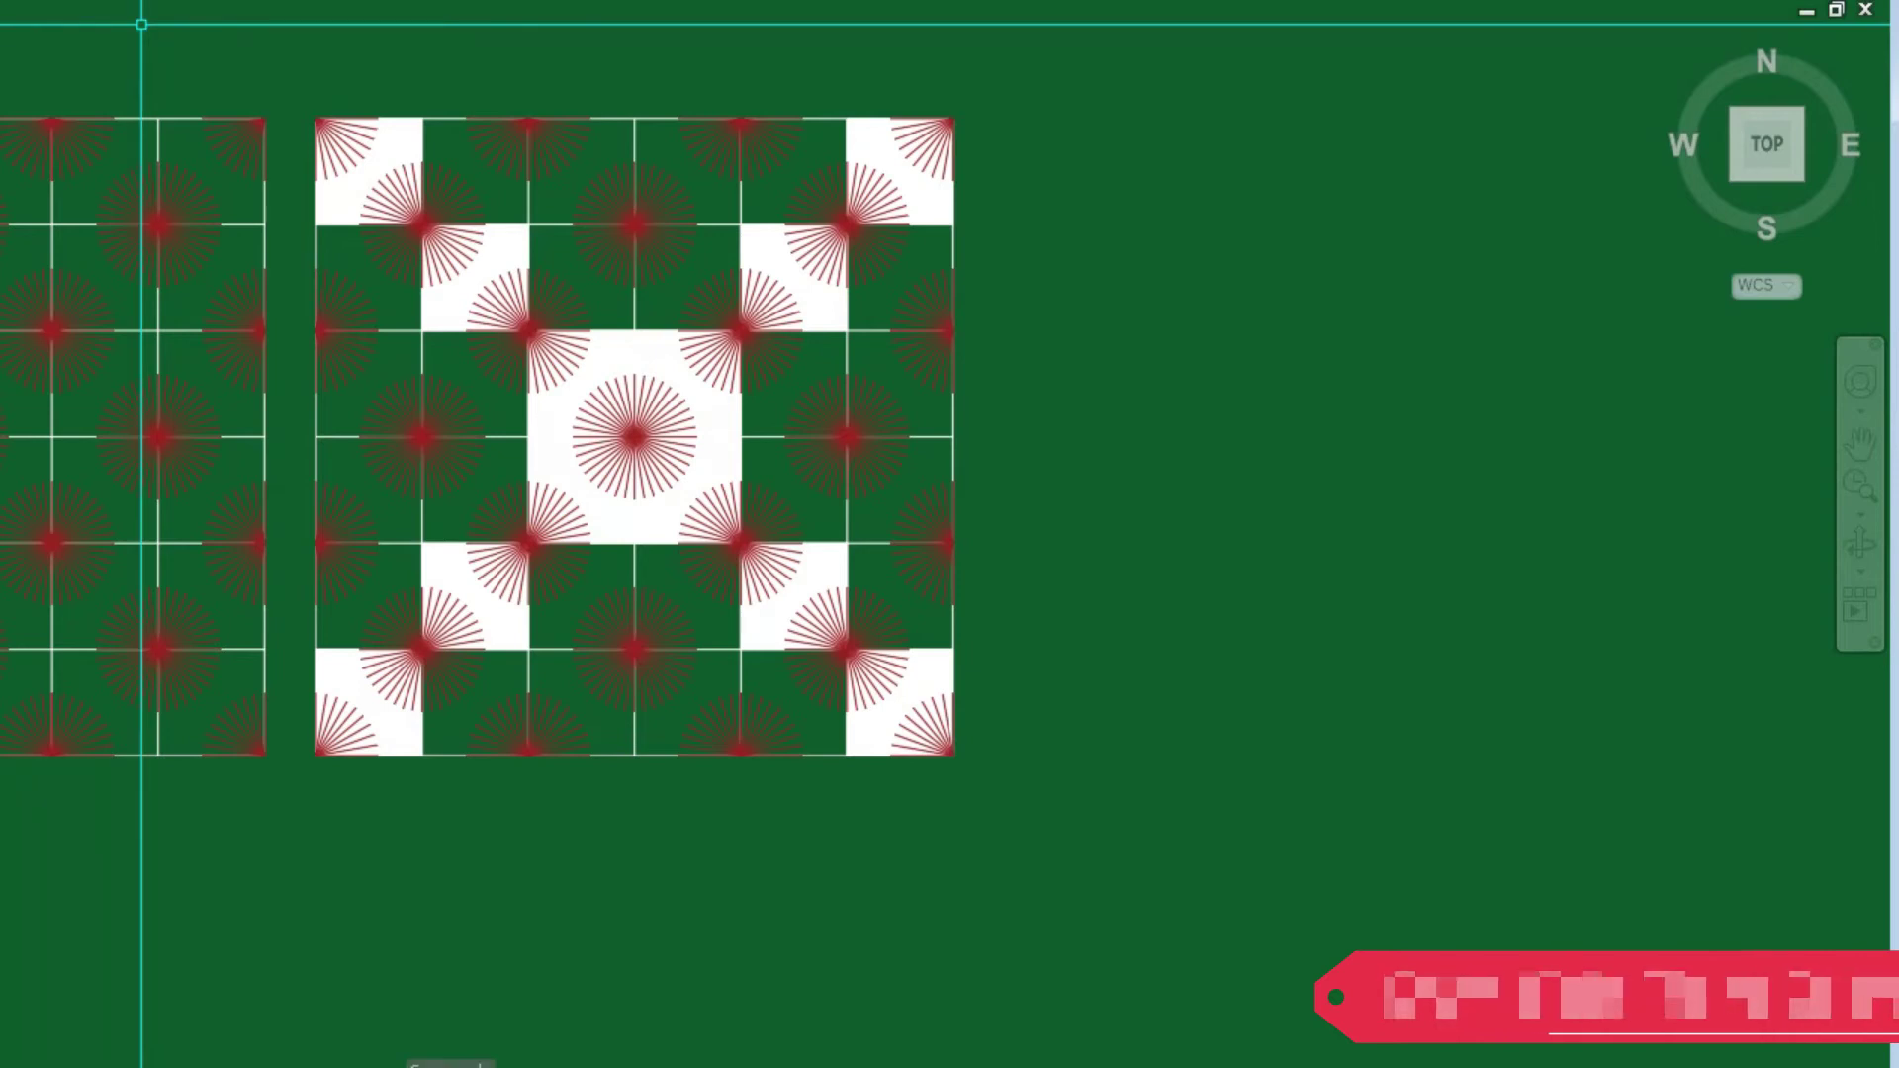
# Copy the white X-pattern tile to the right of the original.
pyautogui.click(1153, 890)
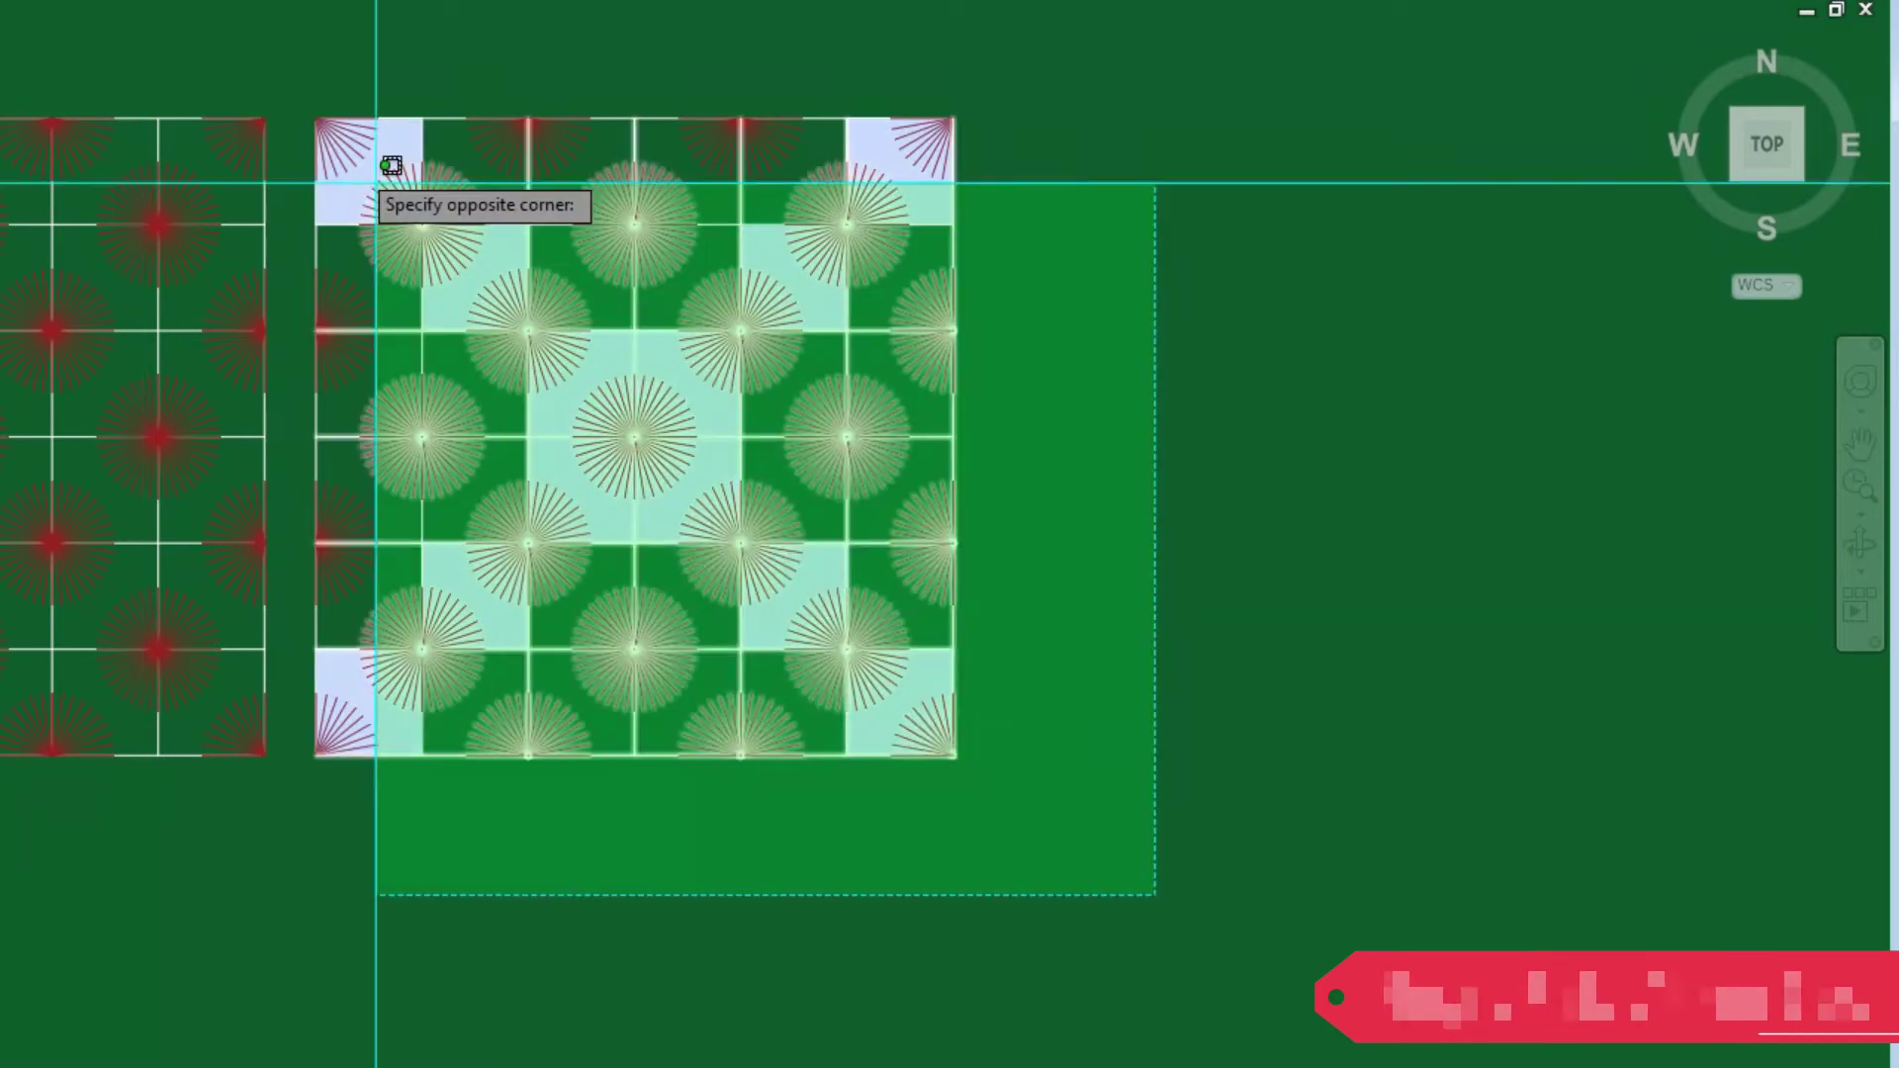
pyautogui.click(311, 38)
pyautogui.press('Return')
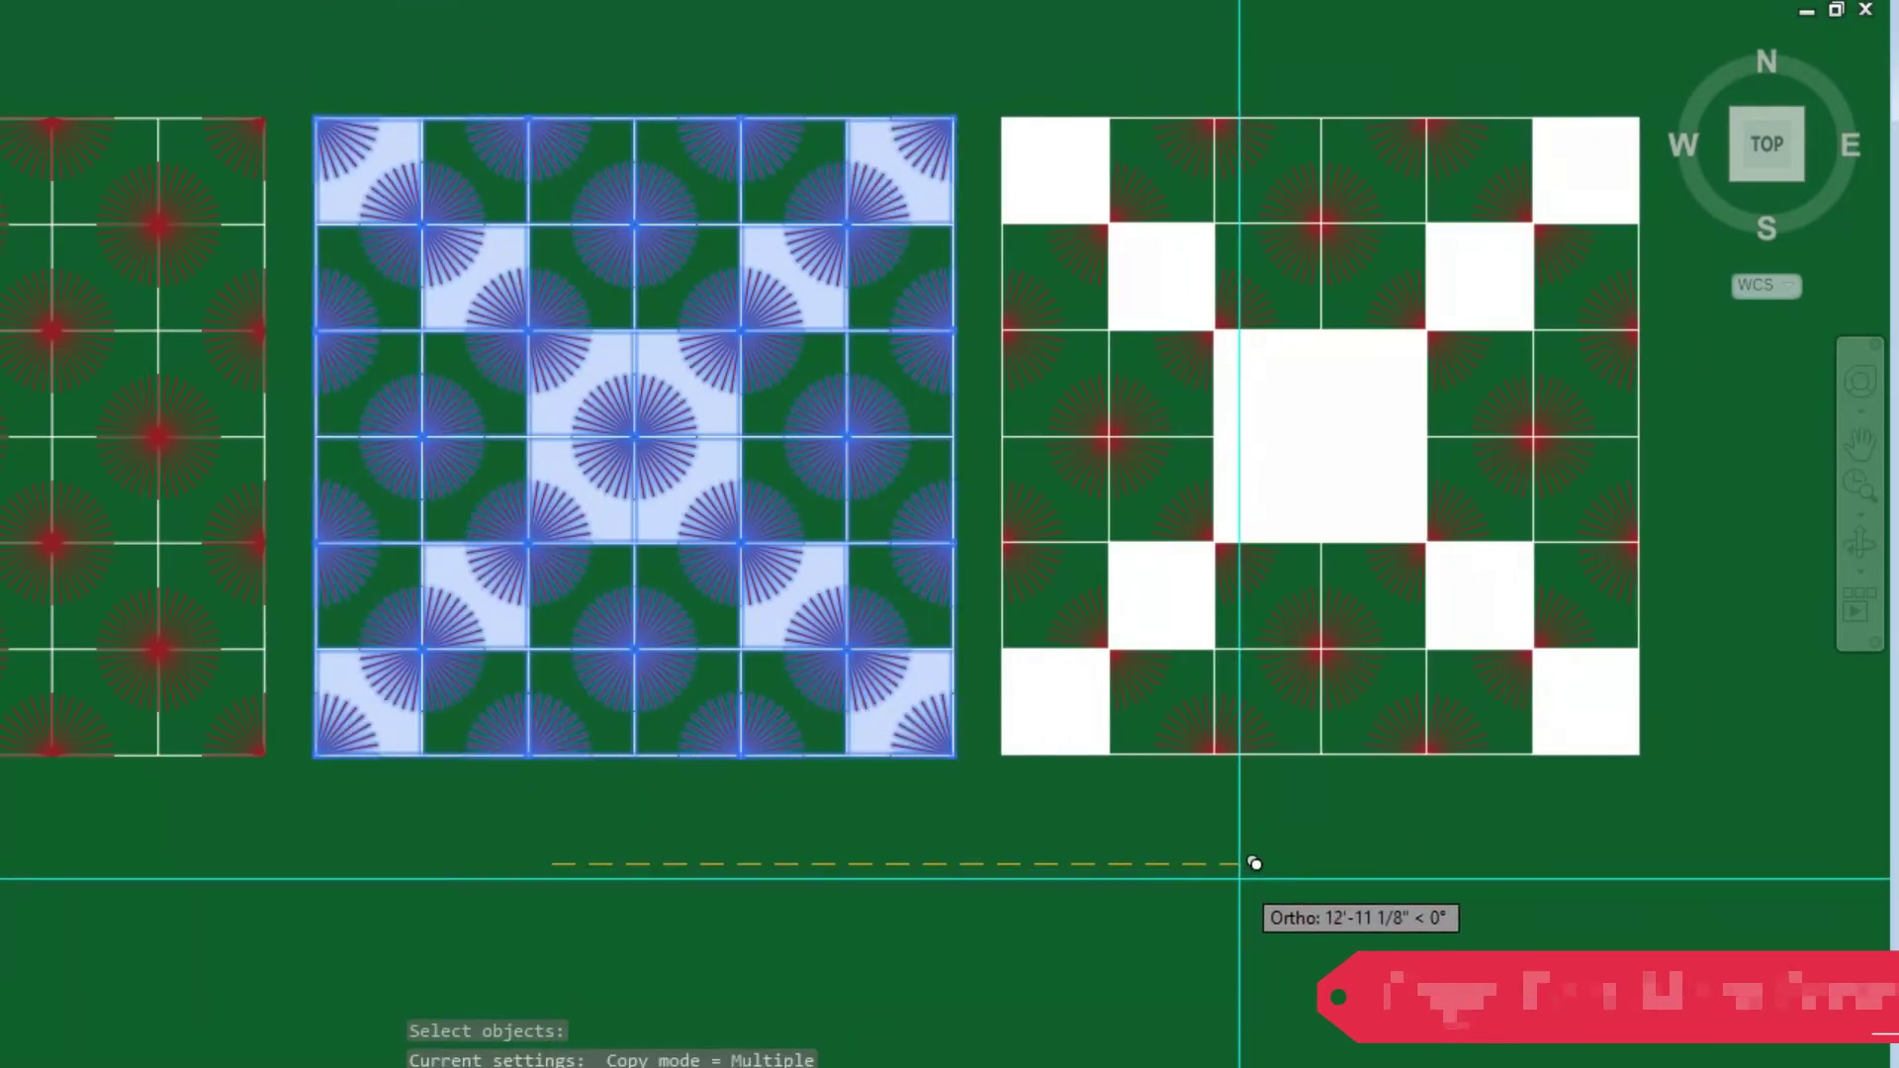
pyautogui.rightClick(1243, 876)
pyautogui.click(1327, 496)
pyautogui.moveTo(1690, 763); pyautogui.dragTo(898, 856)
pyautogui.scroll(2, 317, 504)
pyautogui.moveTo(339, 484); pyautogui.dragTo(356, 544)
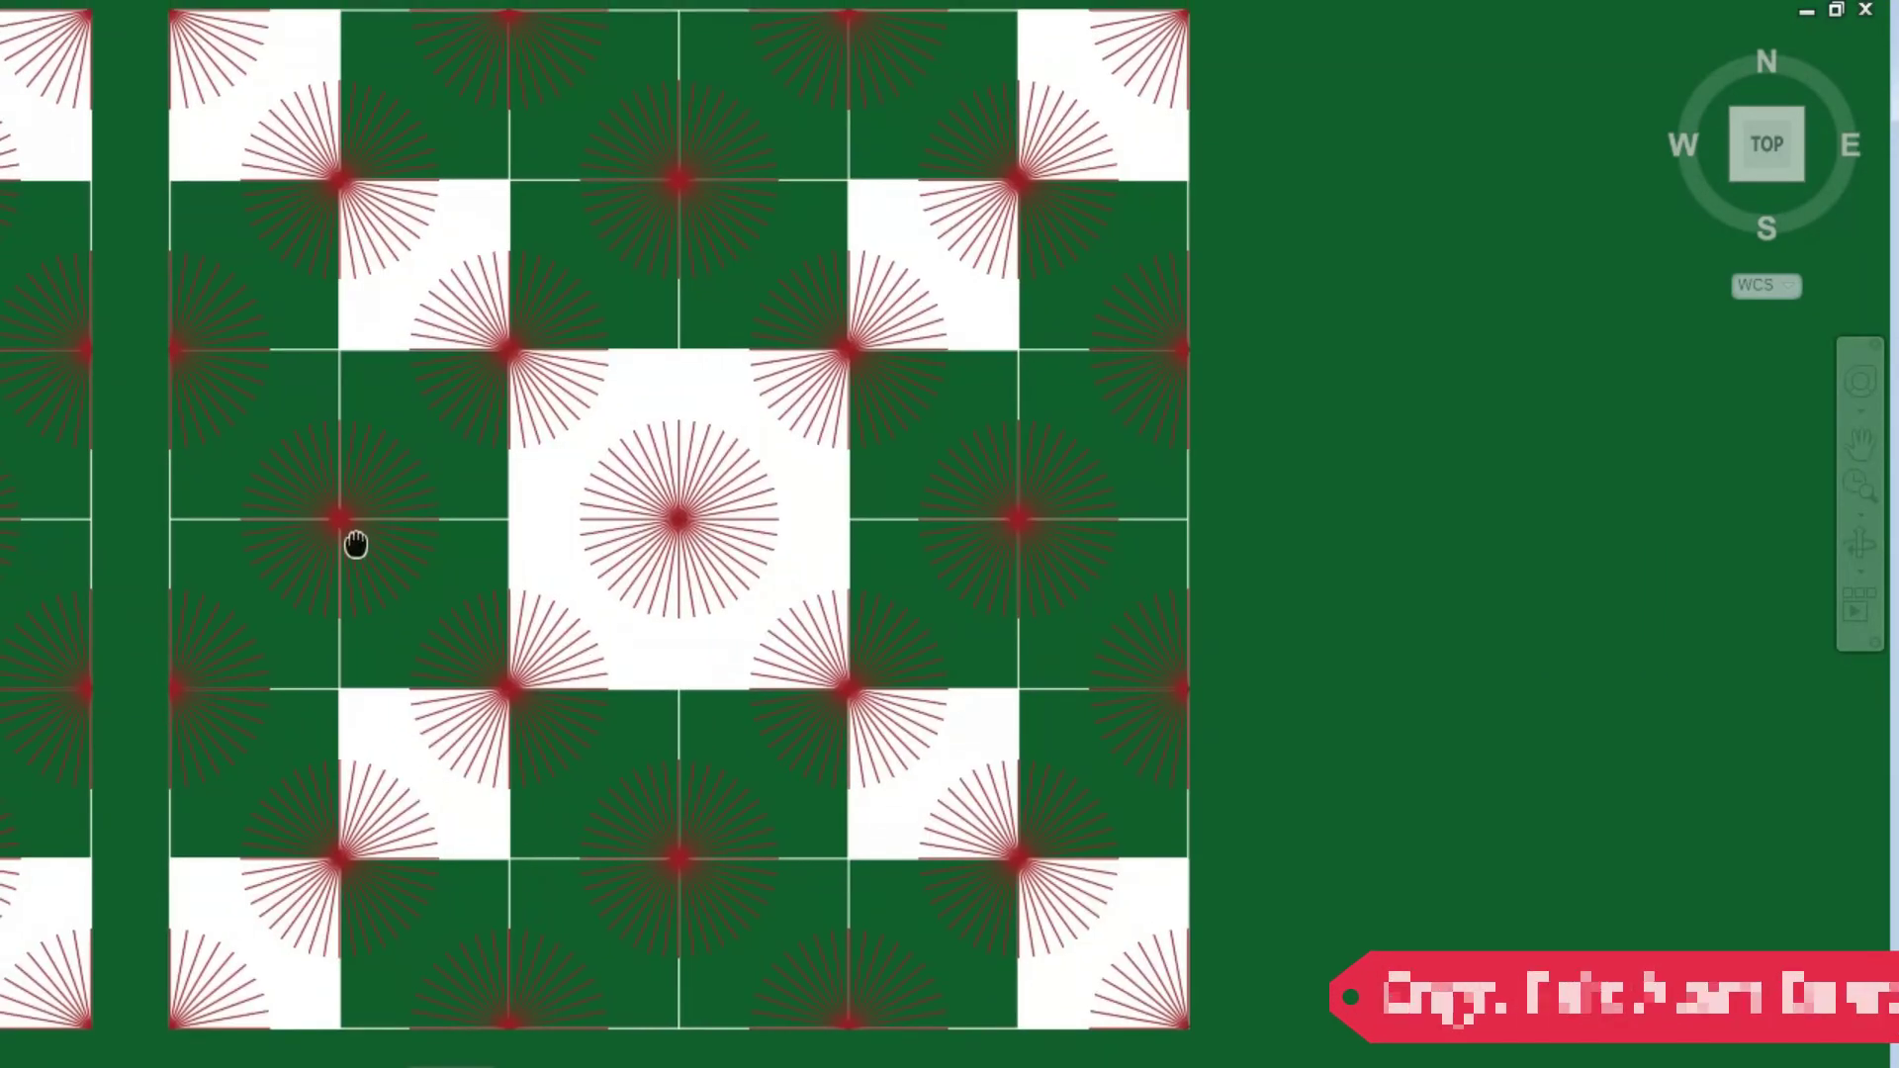
pyautogui.rightClick(1315, 491)
pyautogui.click(1382, 504)
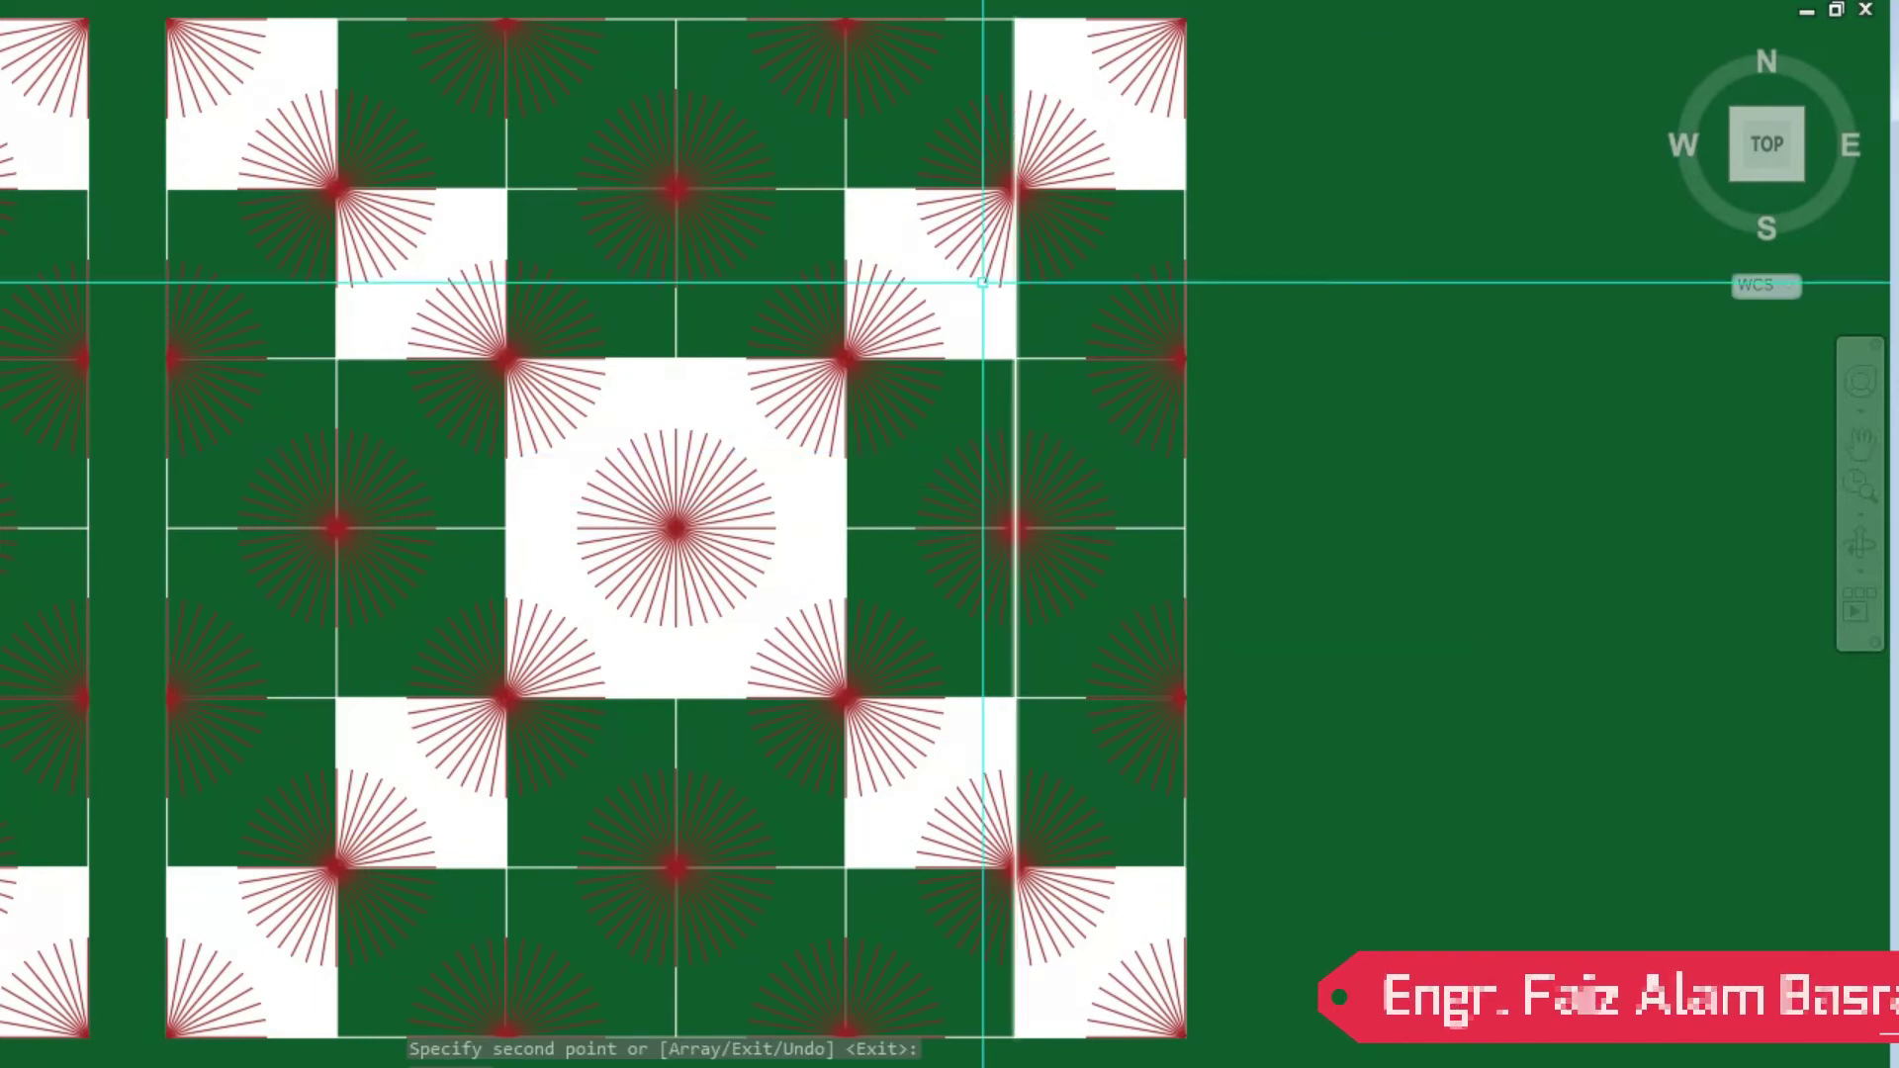
pyautogui.press('Return')
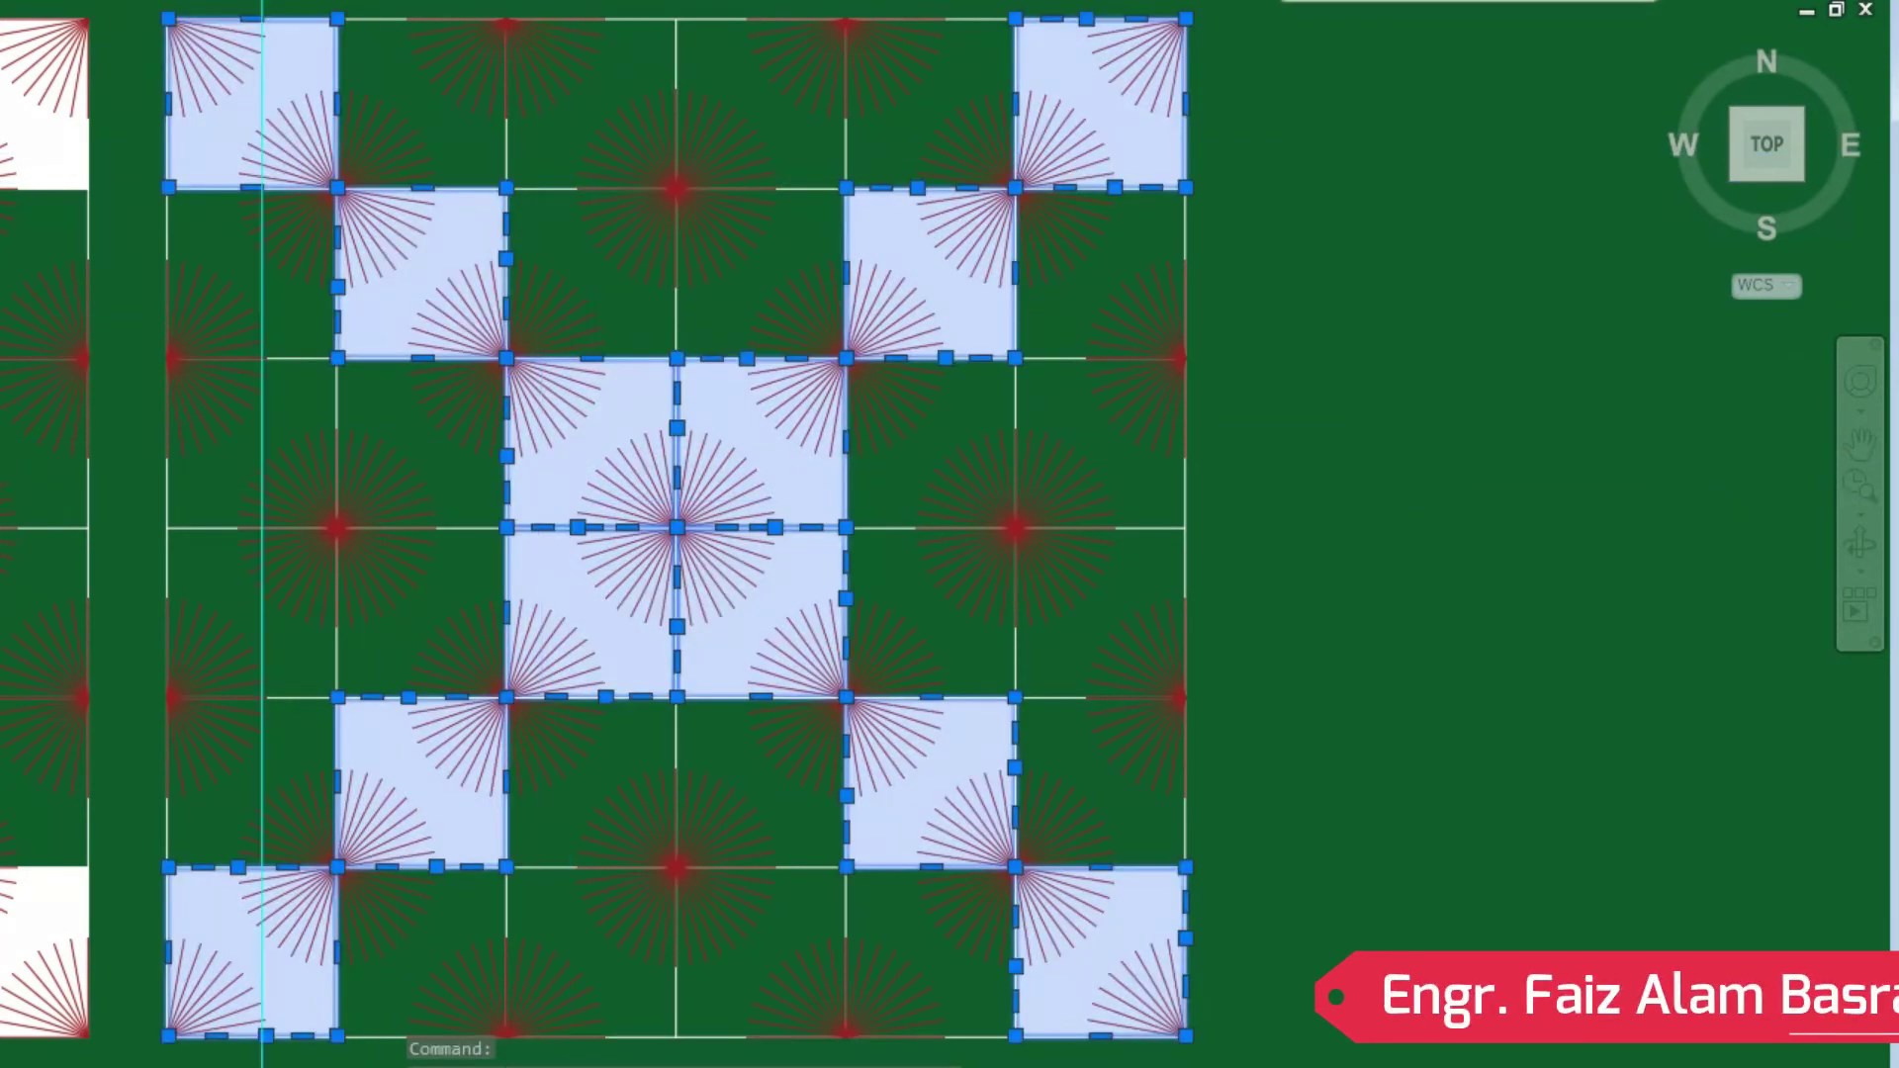
# Recolour the copy's white fills lavender (RGB 206,204,230) from the Properties colour list.
pyautogui.click(297, 3)
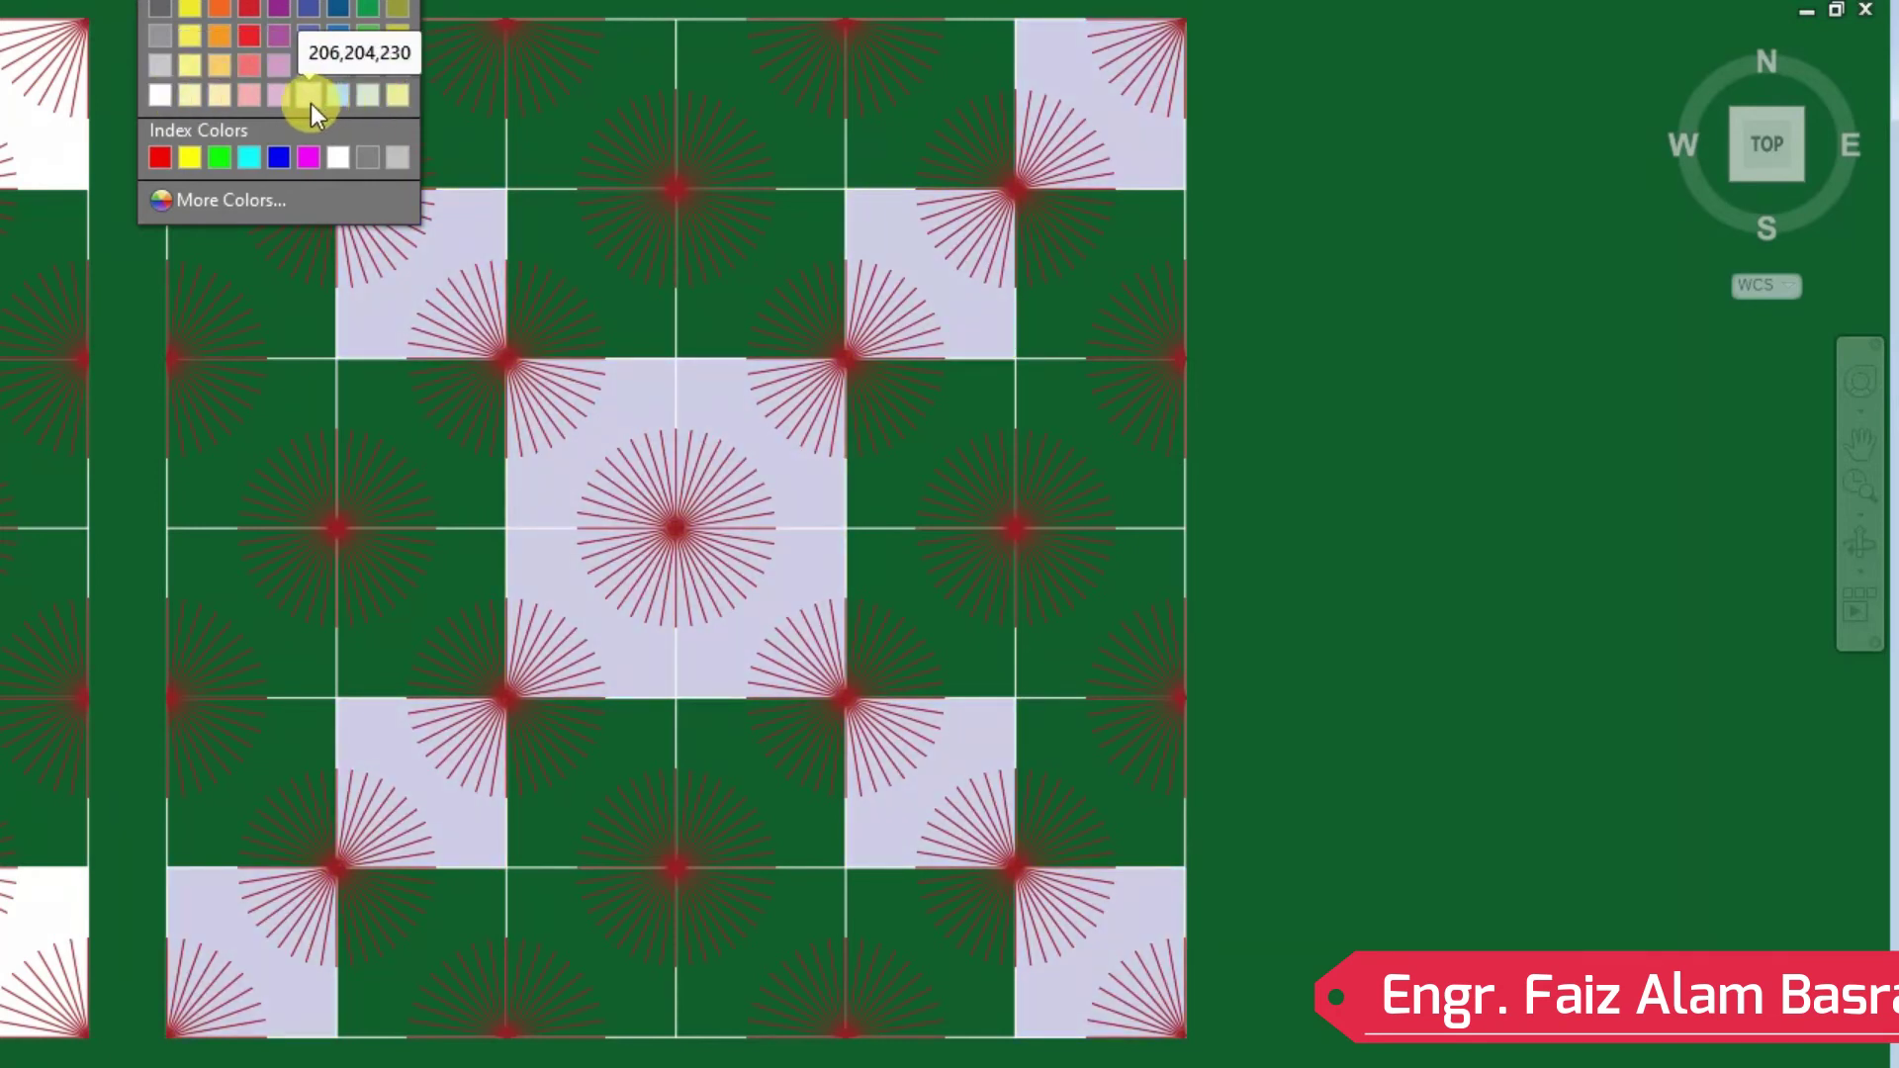
pyautogui.click(311, 103)
pyautogui.press('Escape')
pyautogui.scroll(-2, 442, 325)
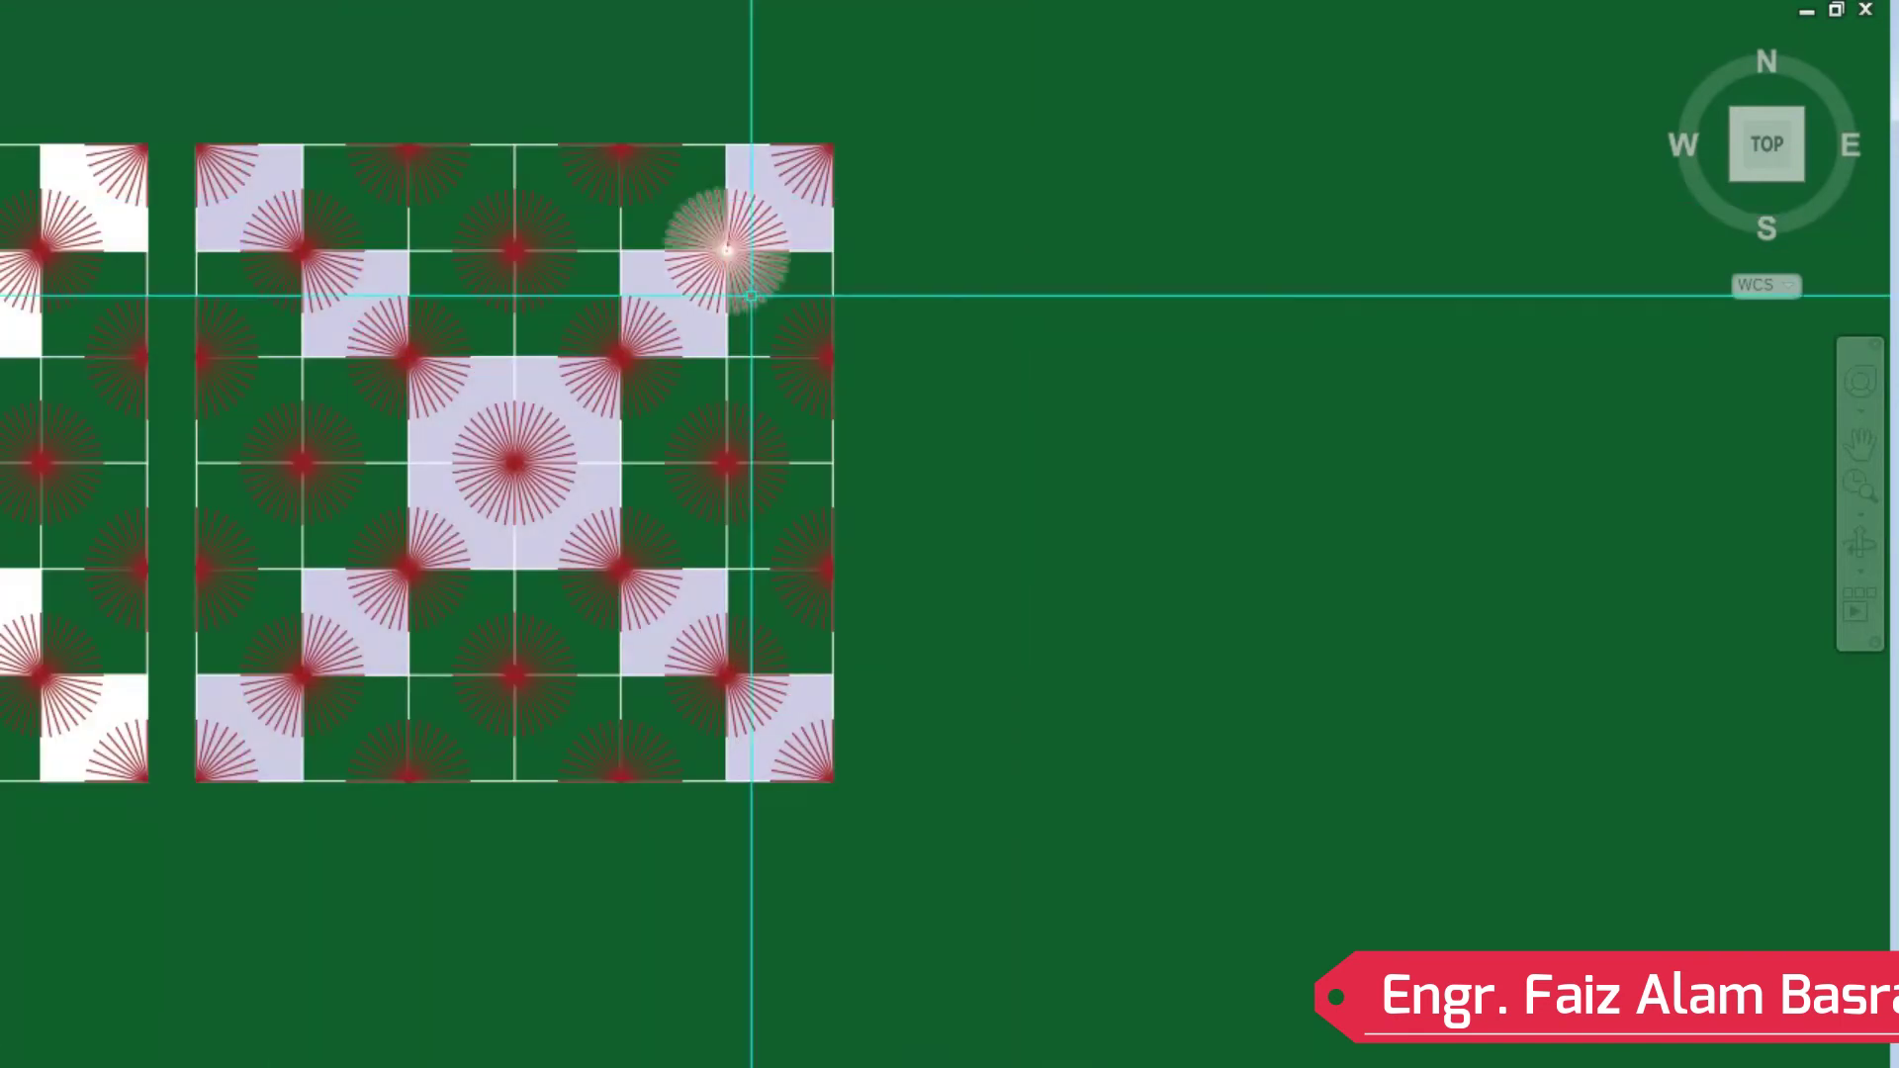
# Copy the lavender tile to the right with CO.
pyautogui.scroll(2, 445, 339)
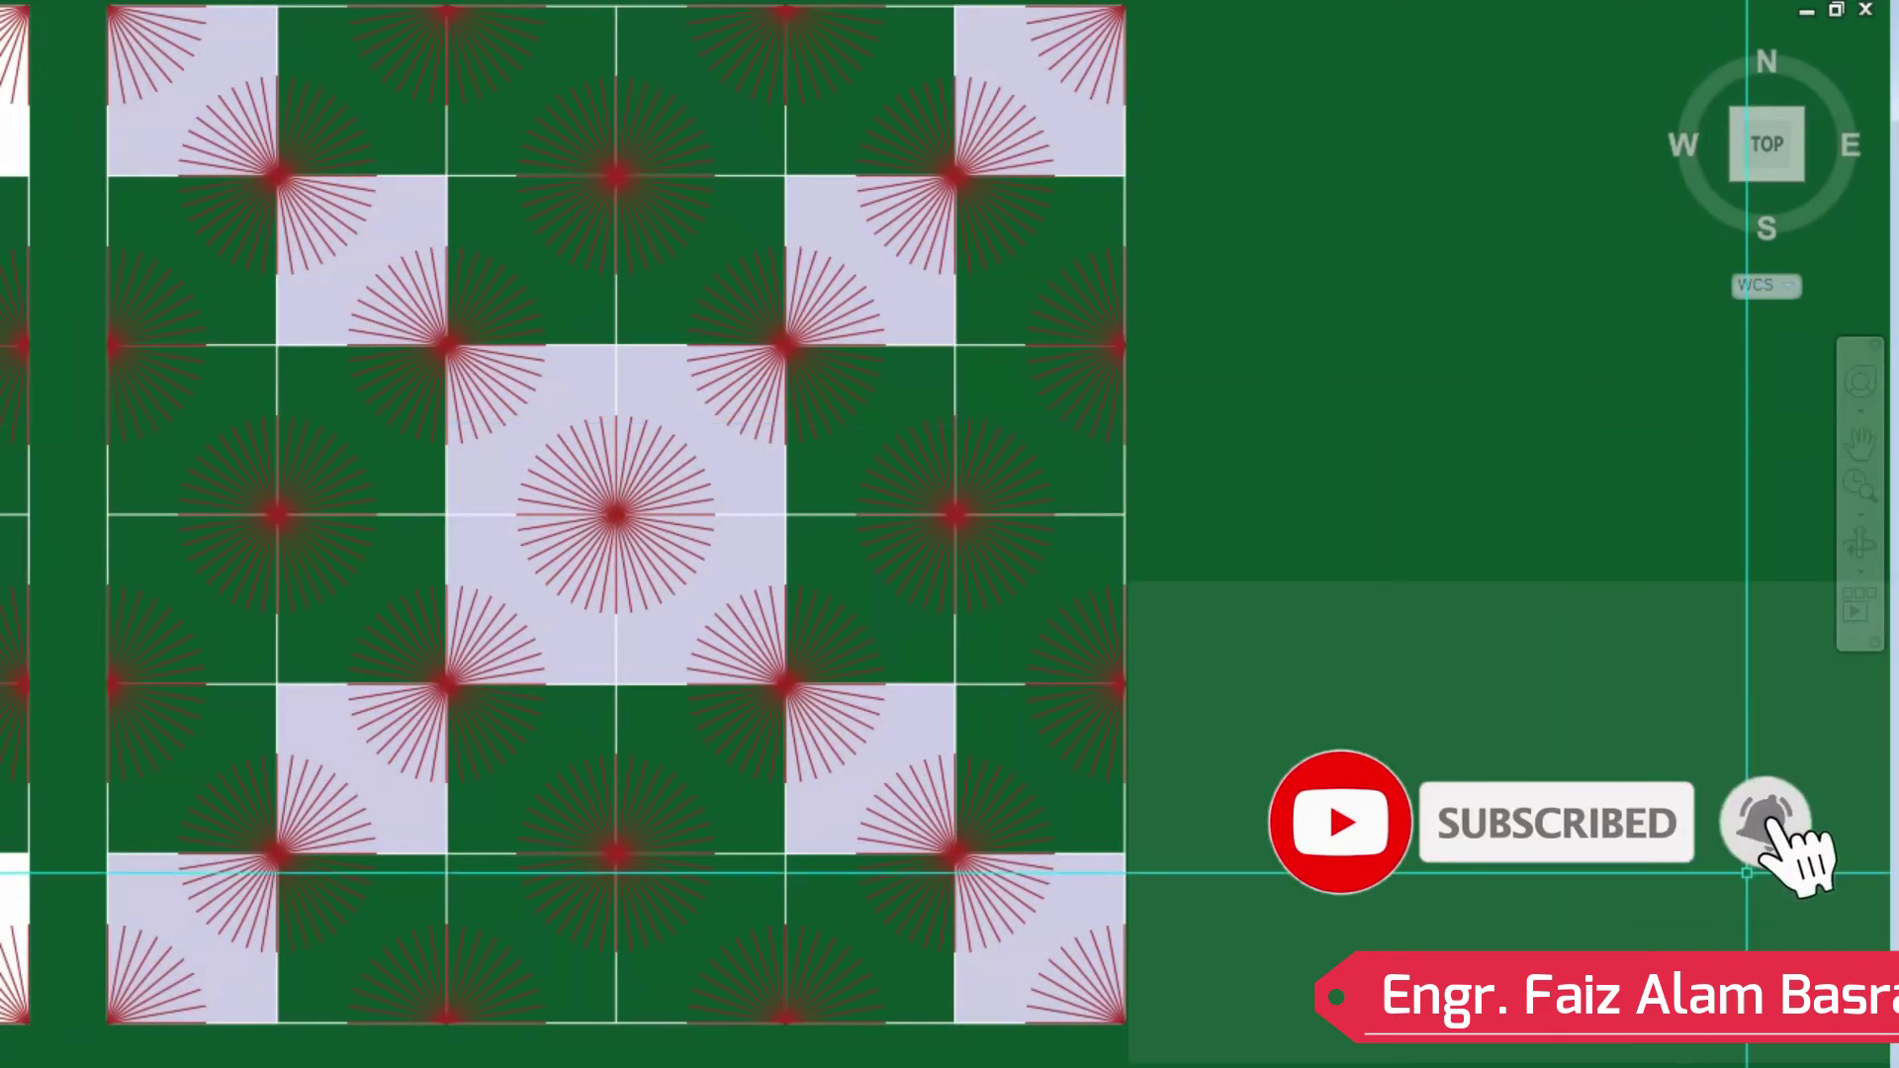
pyautogui.scroll(-2, 860, 379)
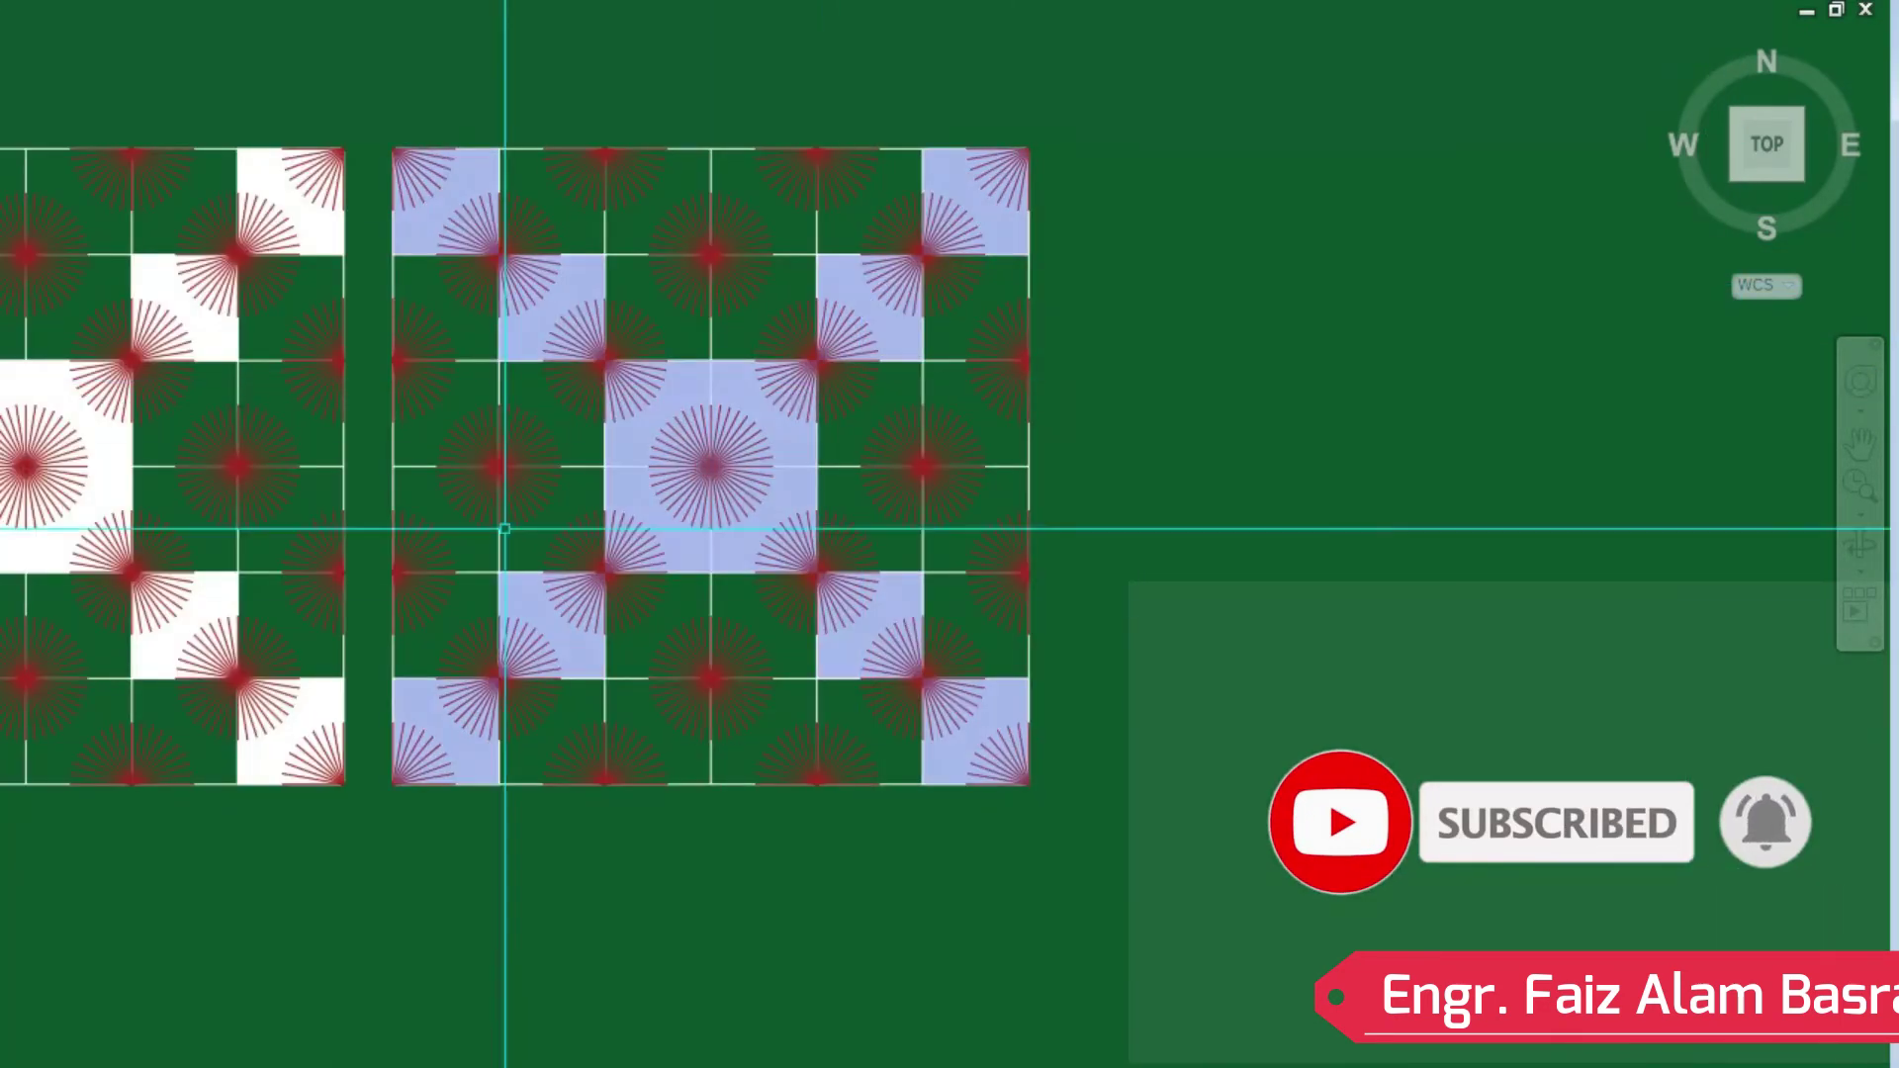
pyautogui.click(1192, 960)
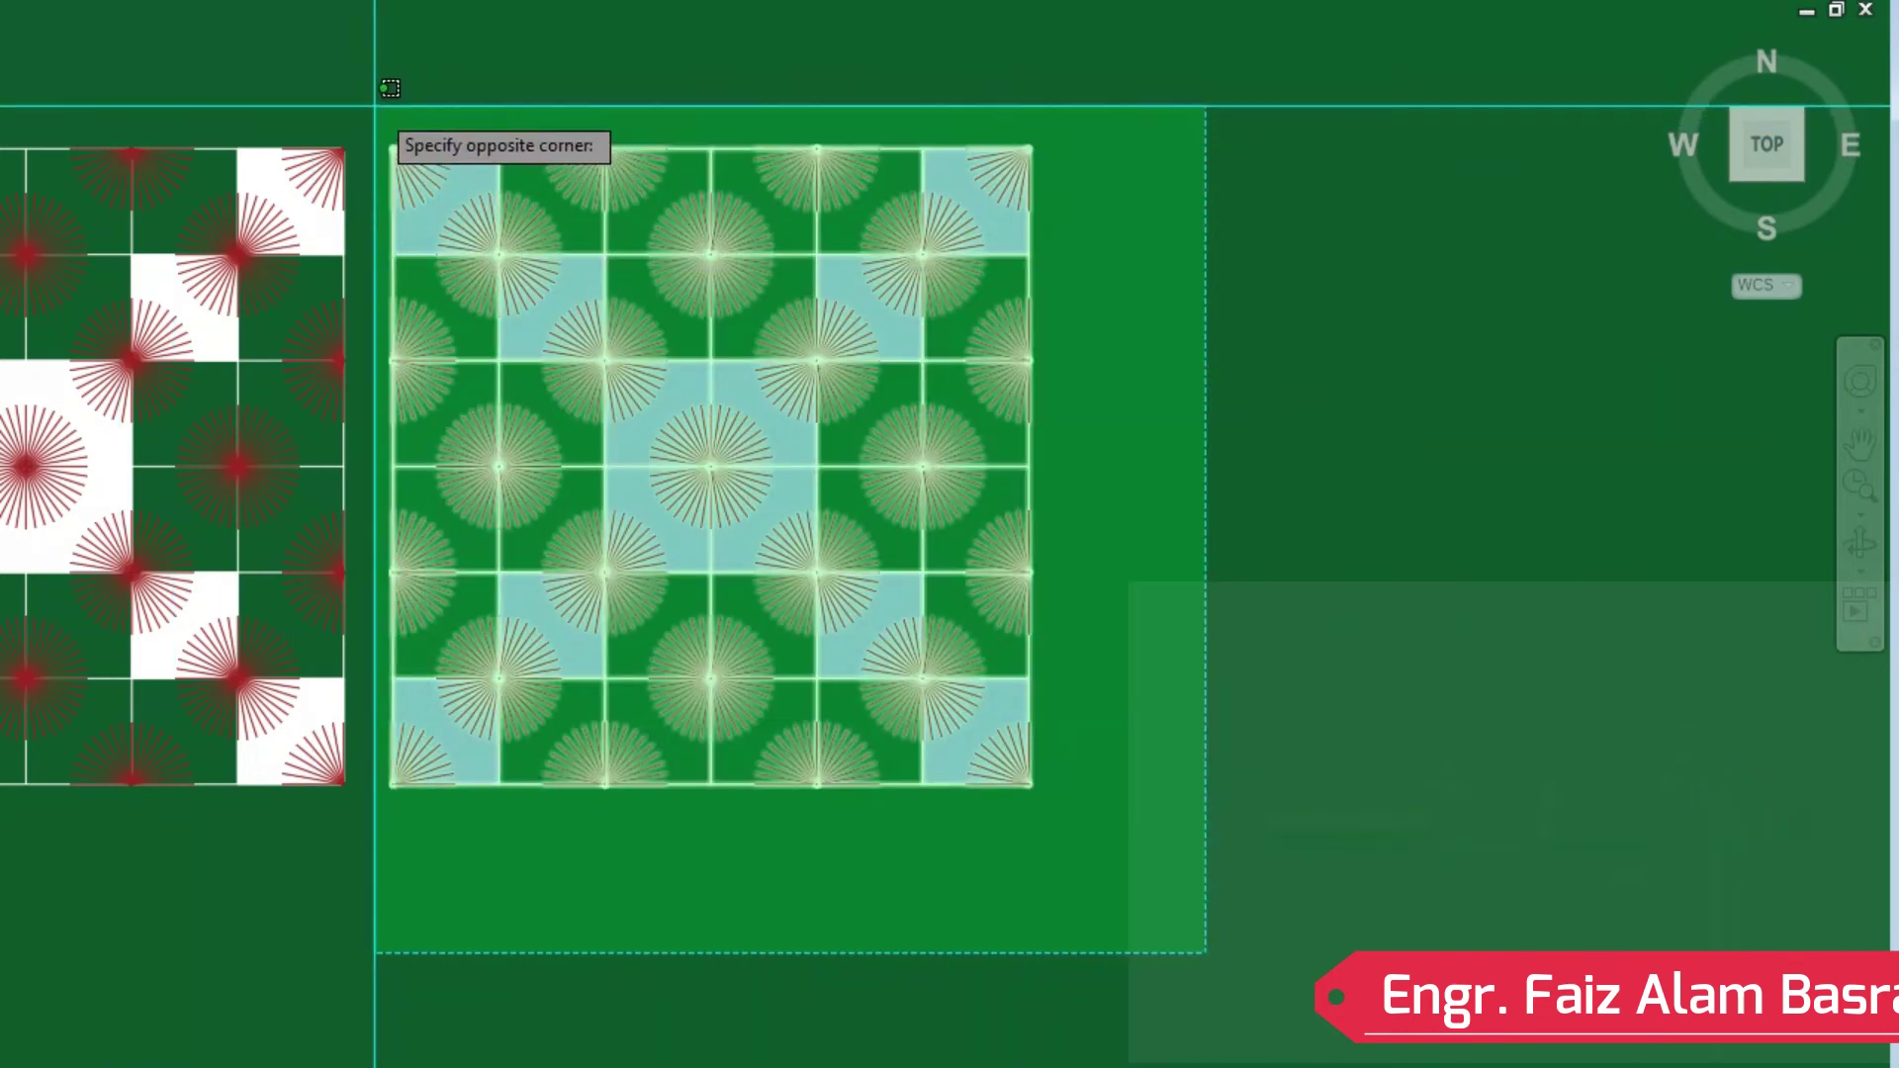
pyautogui.click(381, 99)
pyautogui.write('co')
pyautogui.press('Return')
pyautogui.click(492, 888)
pyautogui.scroll(-4, 482, 819)
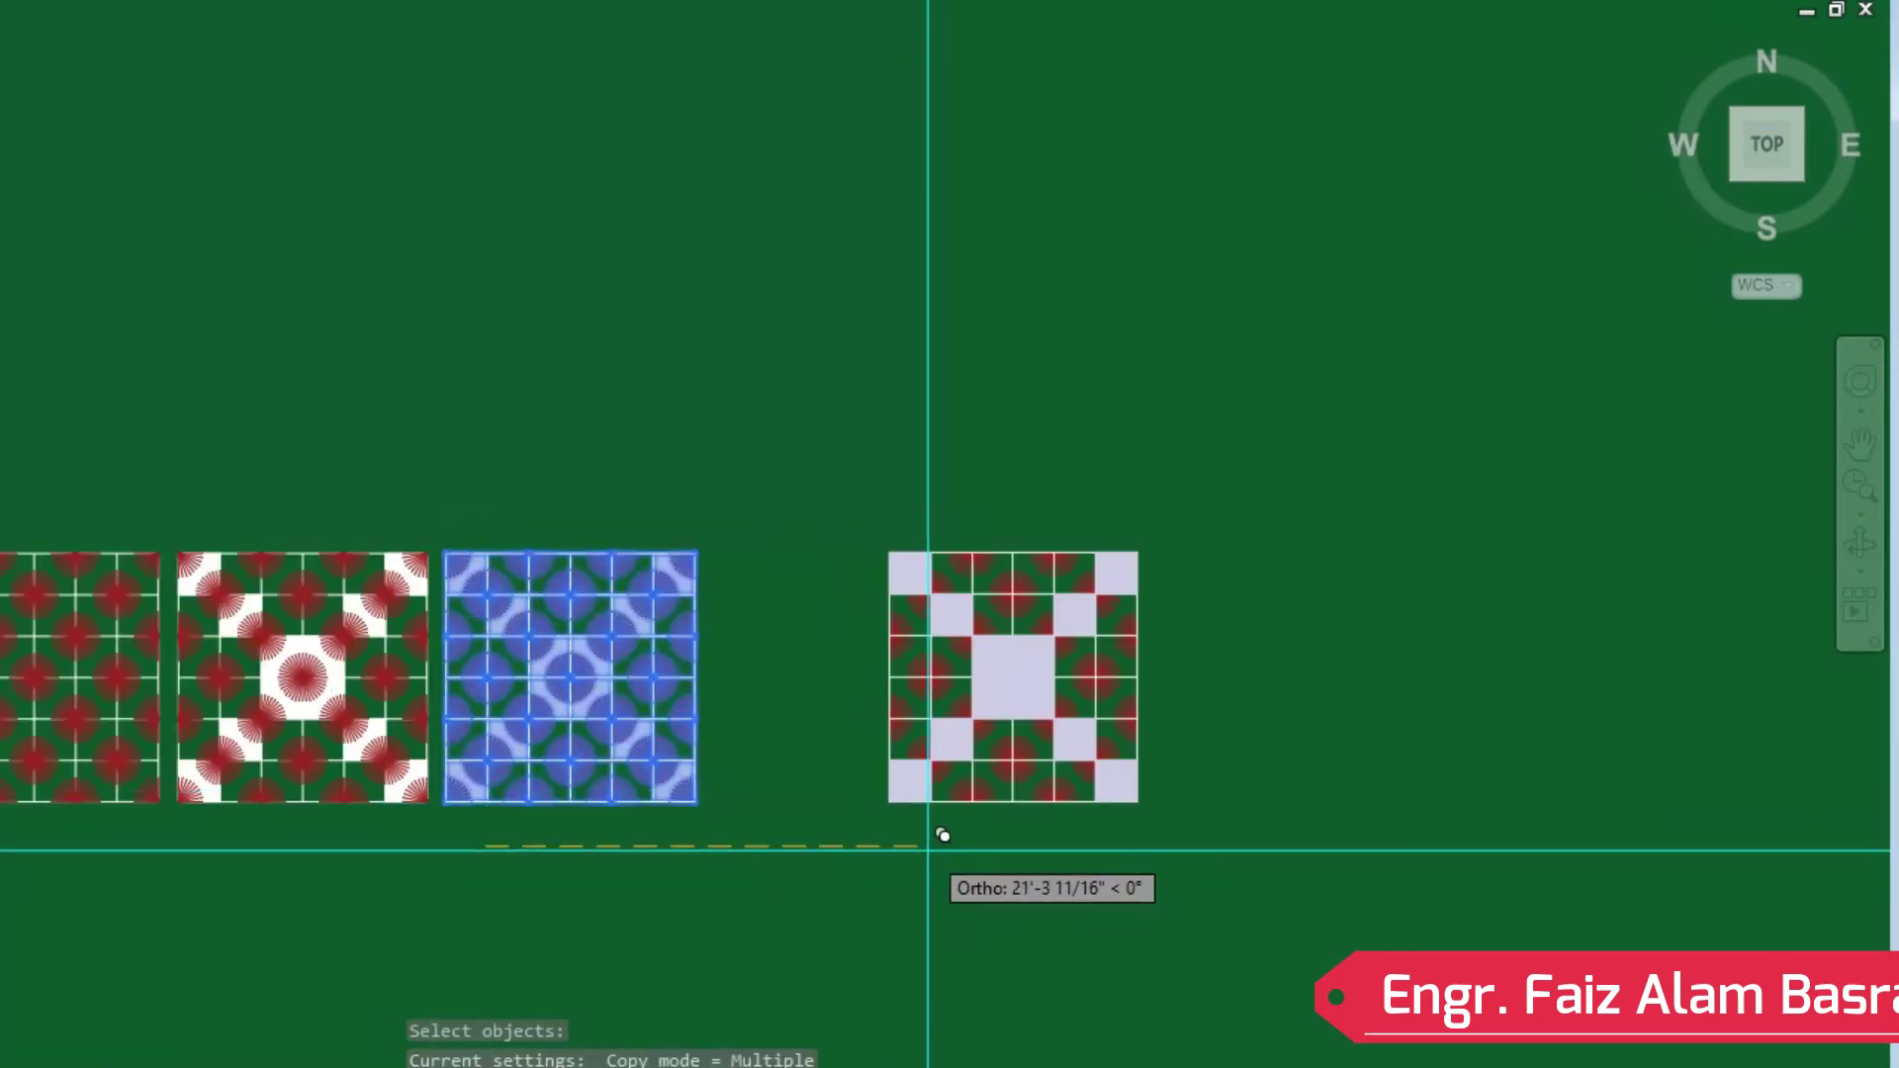
pyautogui.click(792, 847)
pyautogui.scroll(2, 1008, 825)
pyautogui.scroll(2, 989, 752)
pyautogui.scroll(2, 856, 304)
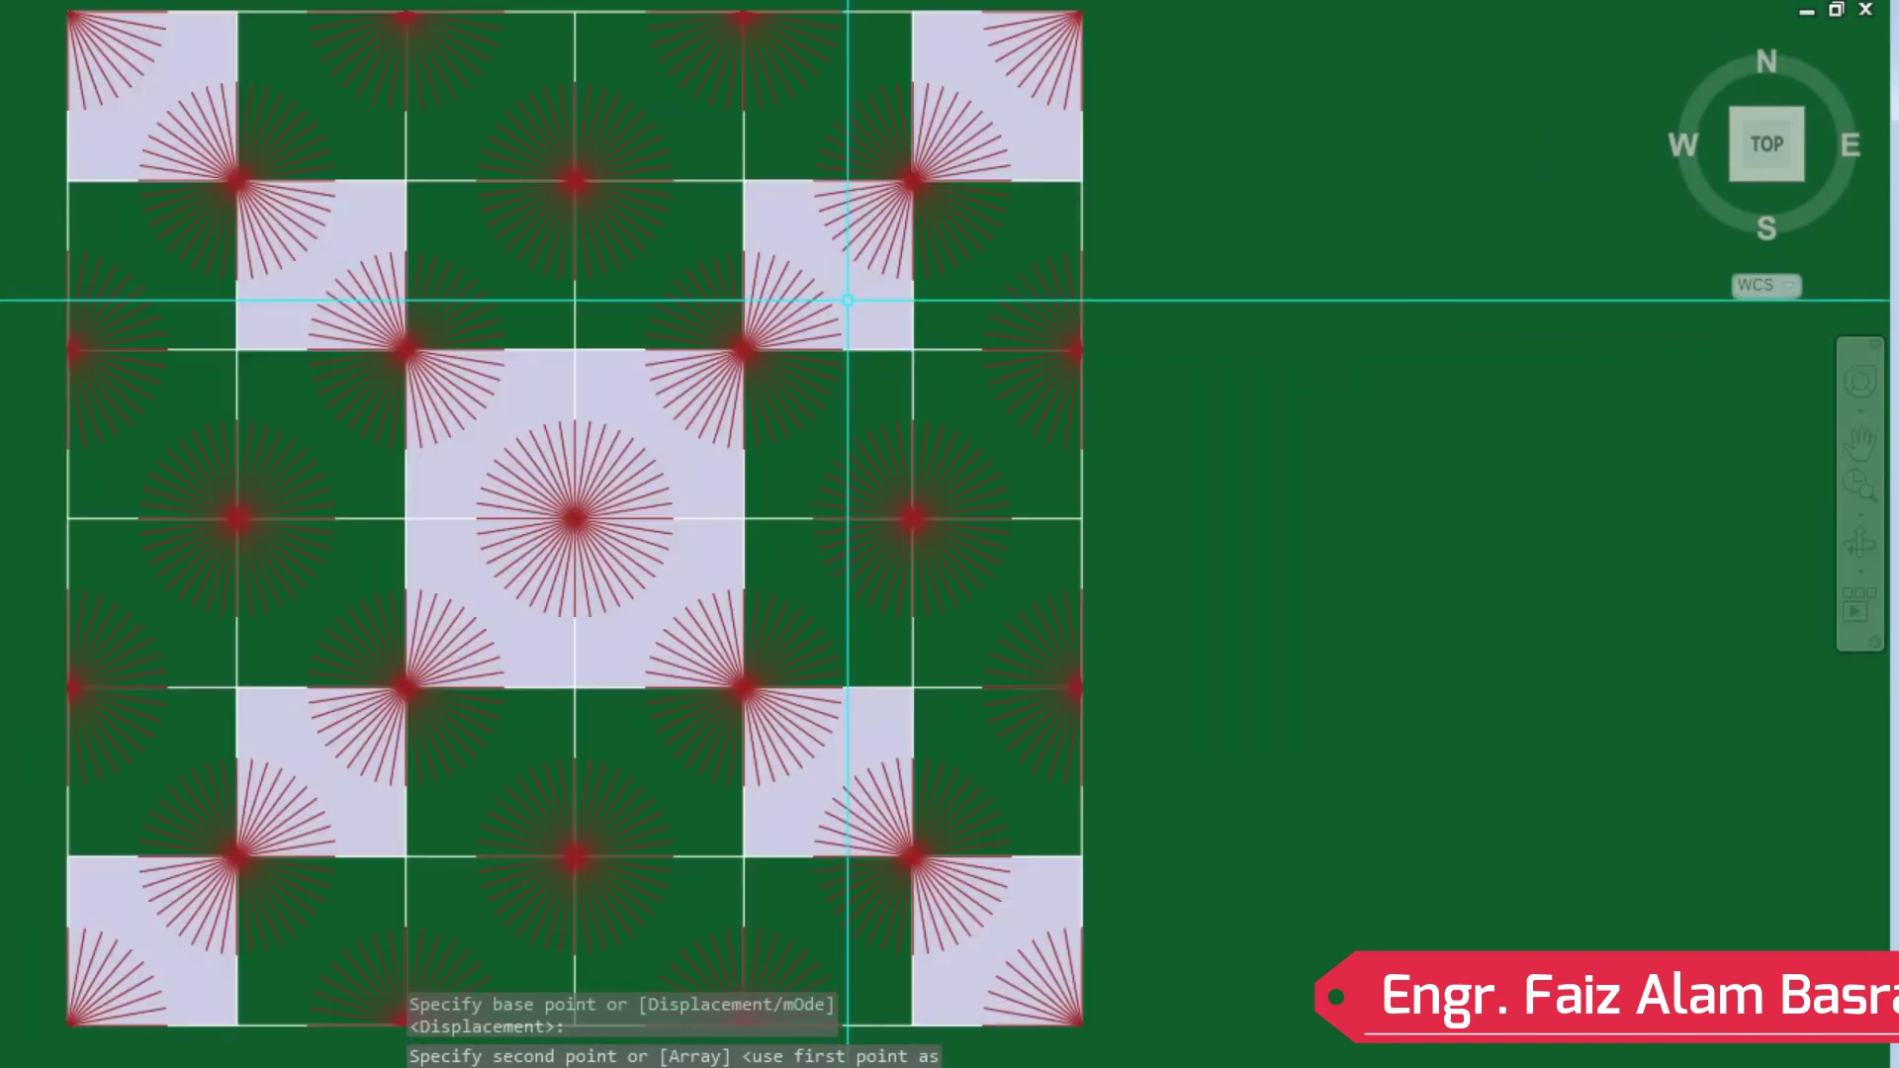
# Recolour the new tile's hatch light yellow using the Hatch Color dropdown.
pyautogui.click(352, 243)
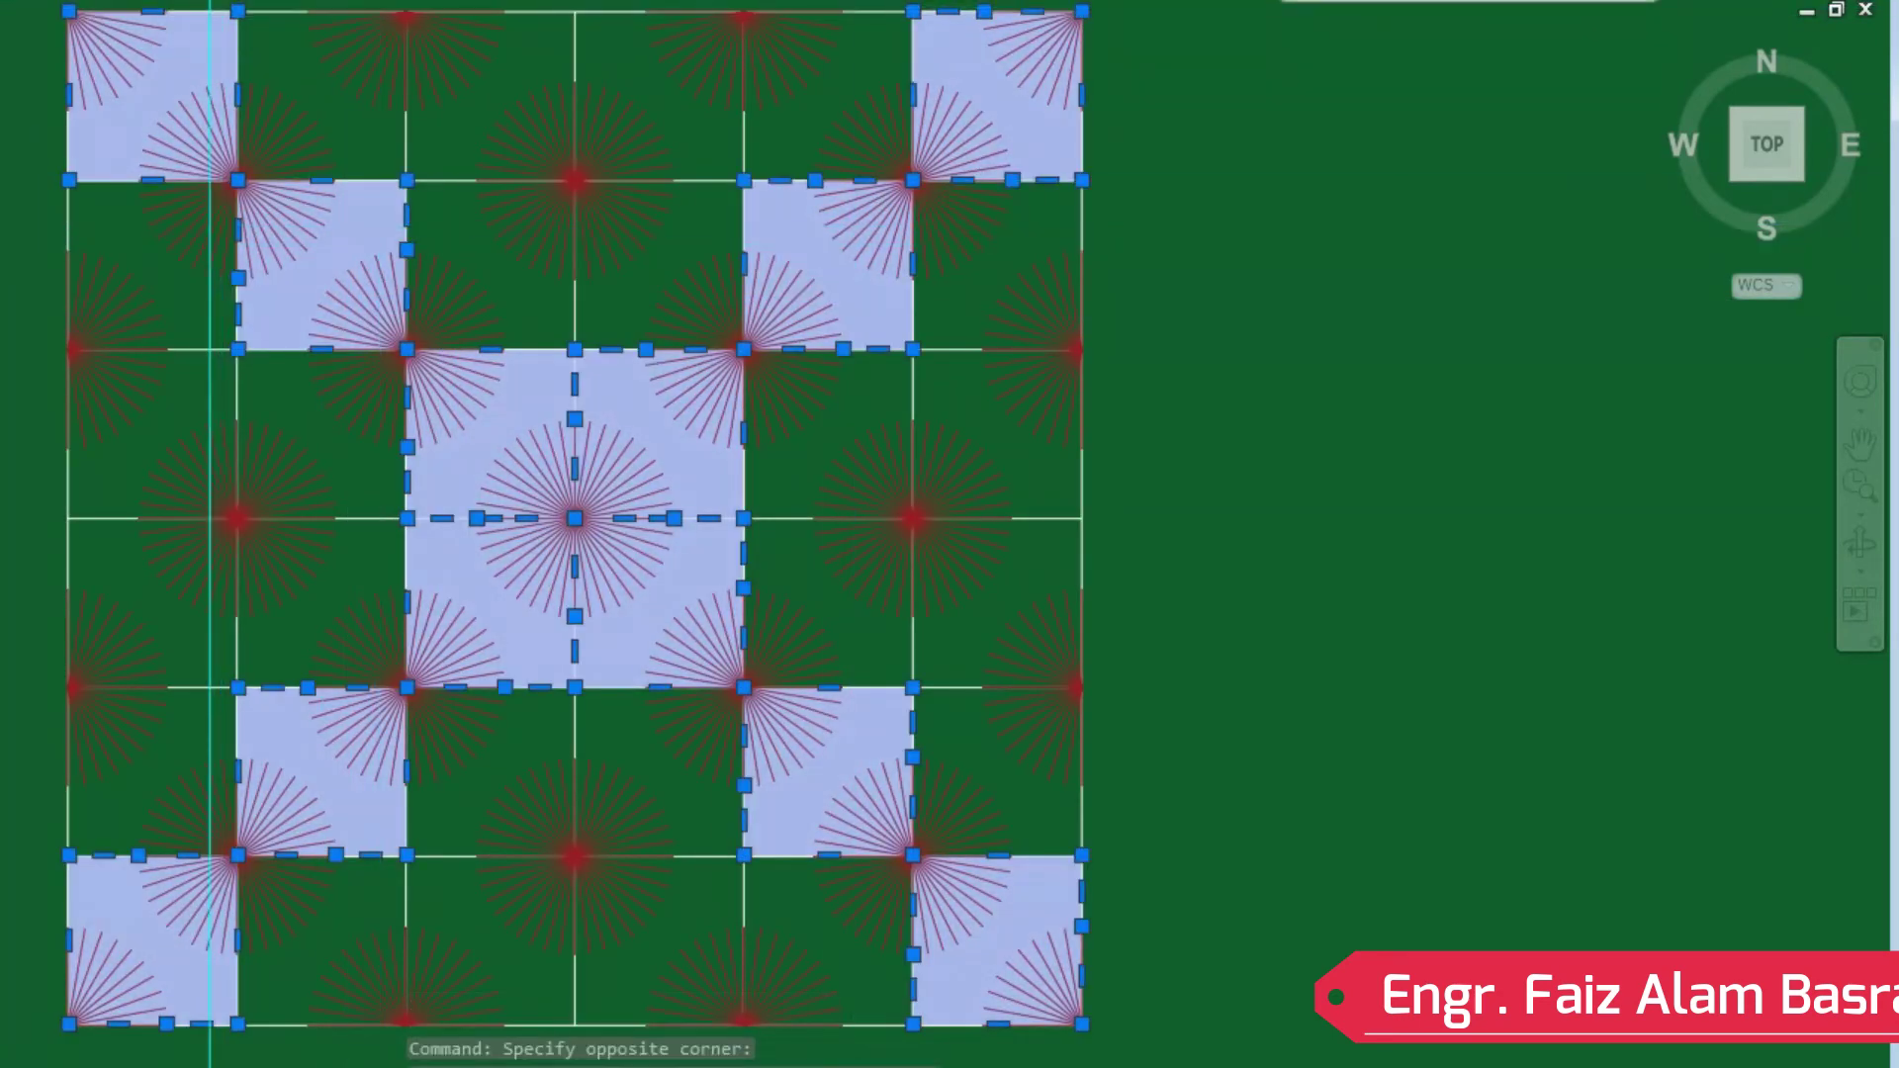
pyautogui.click(209, 1)
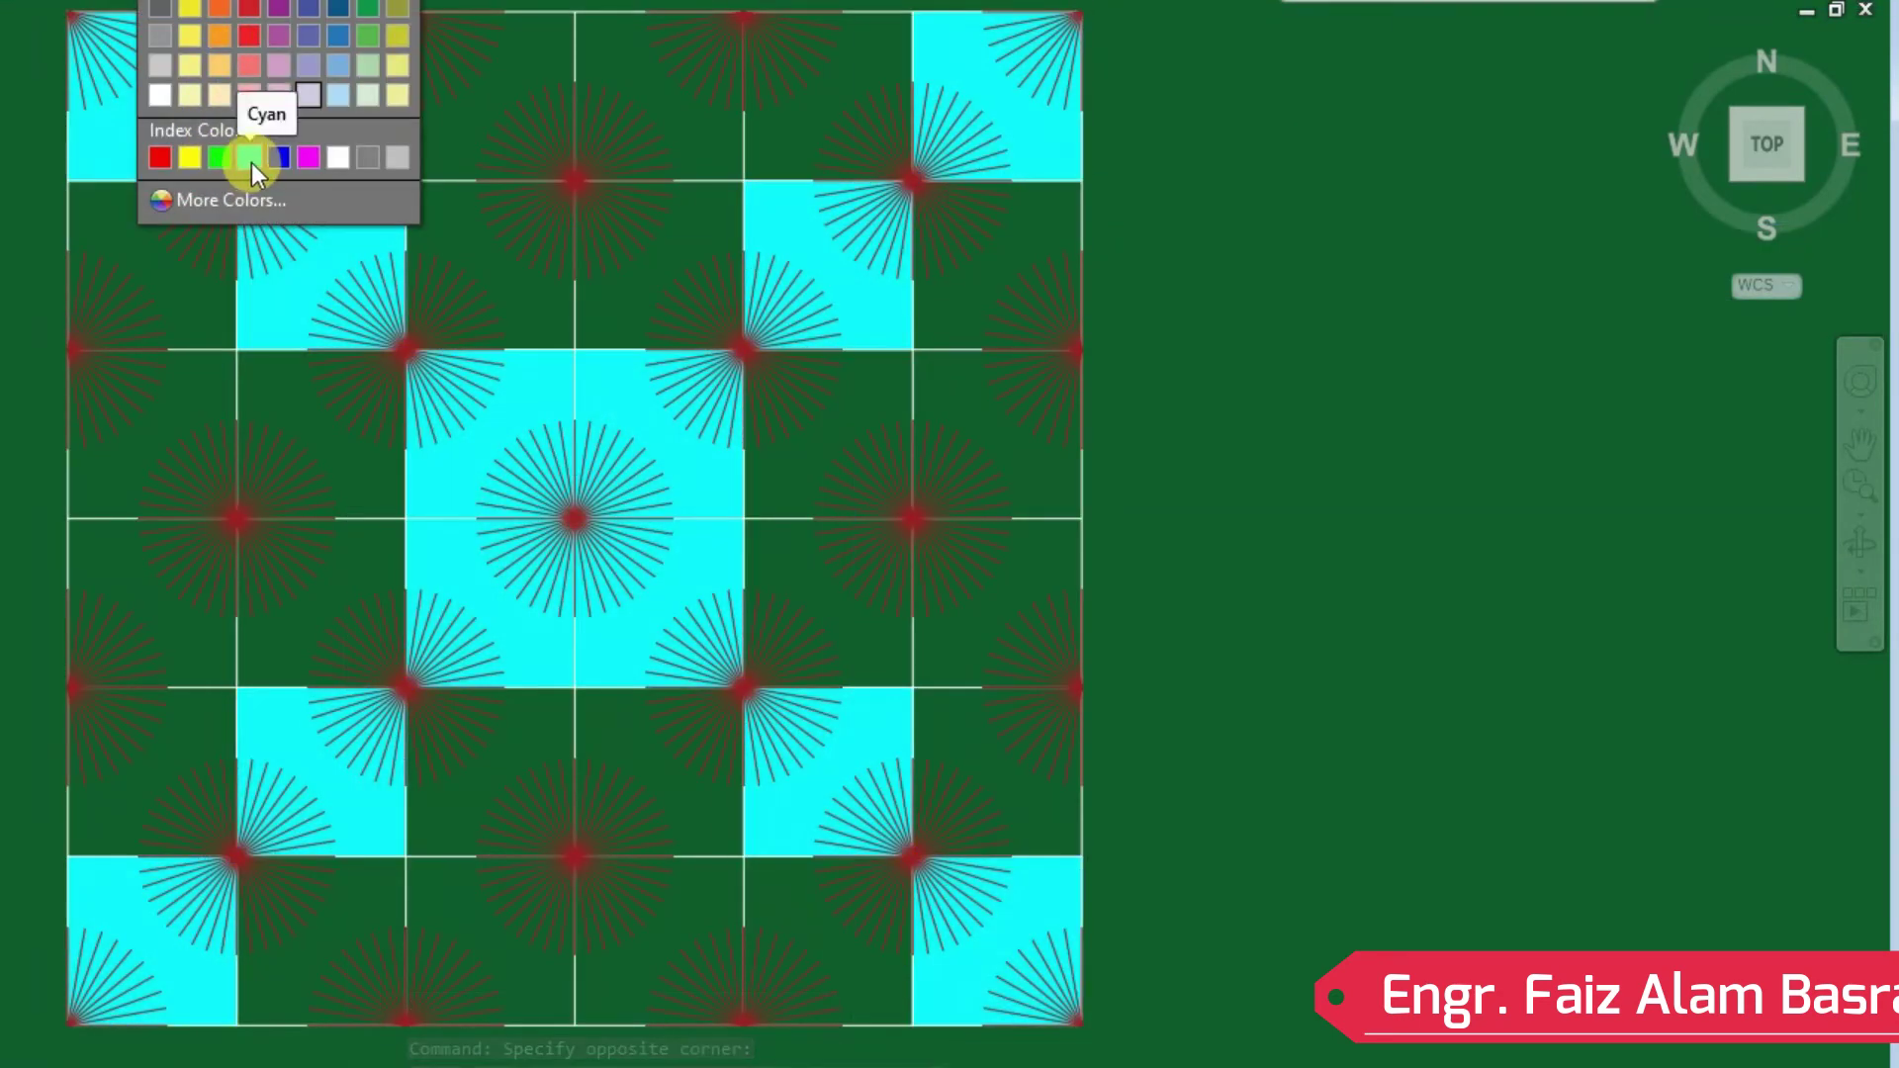
pyautogui.click(396, 92)
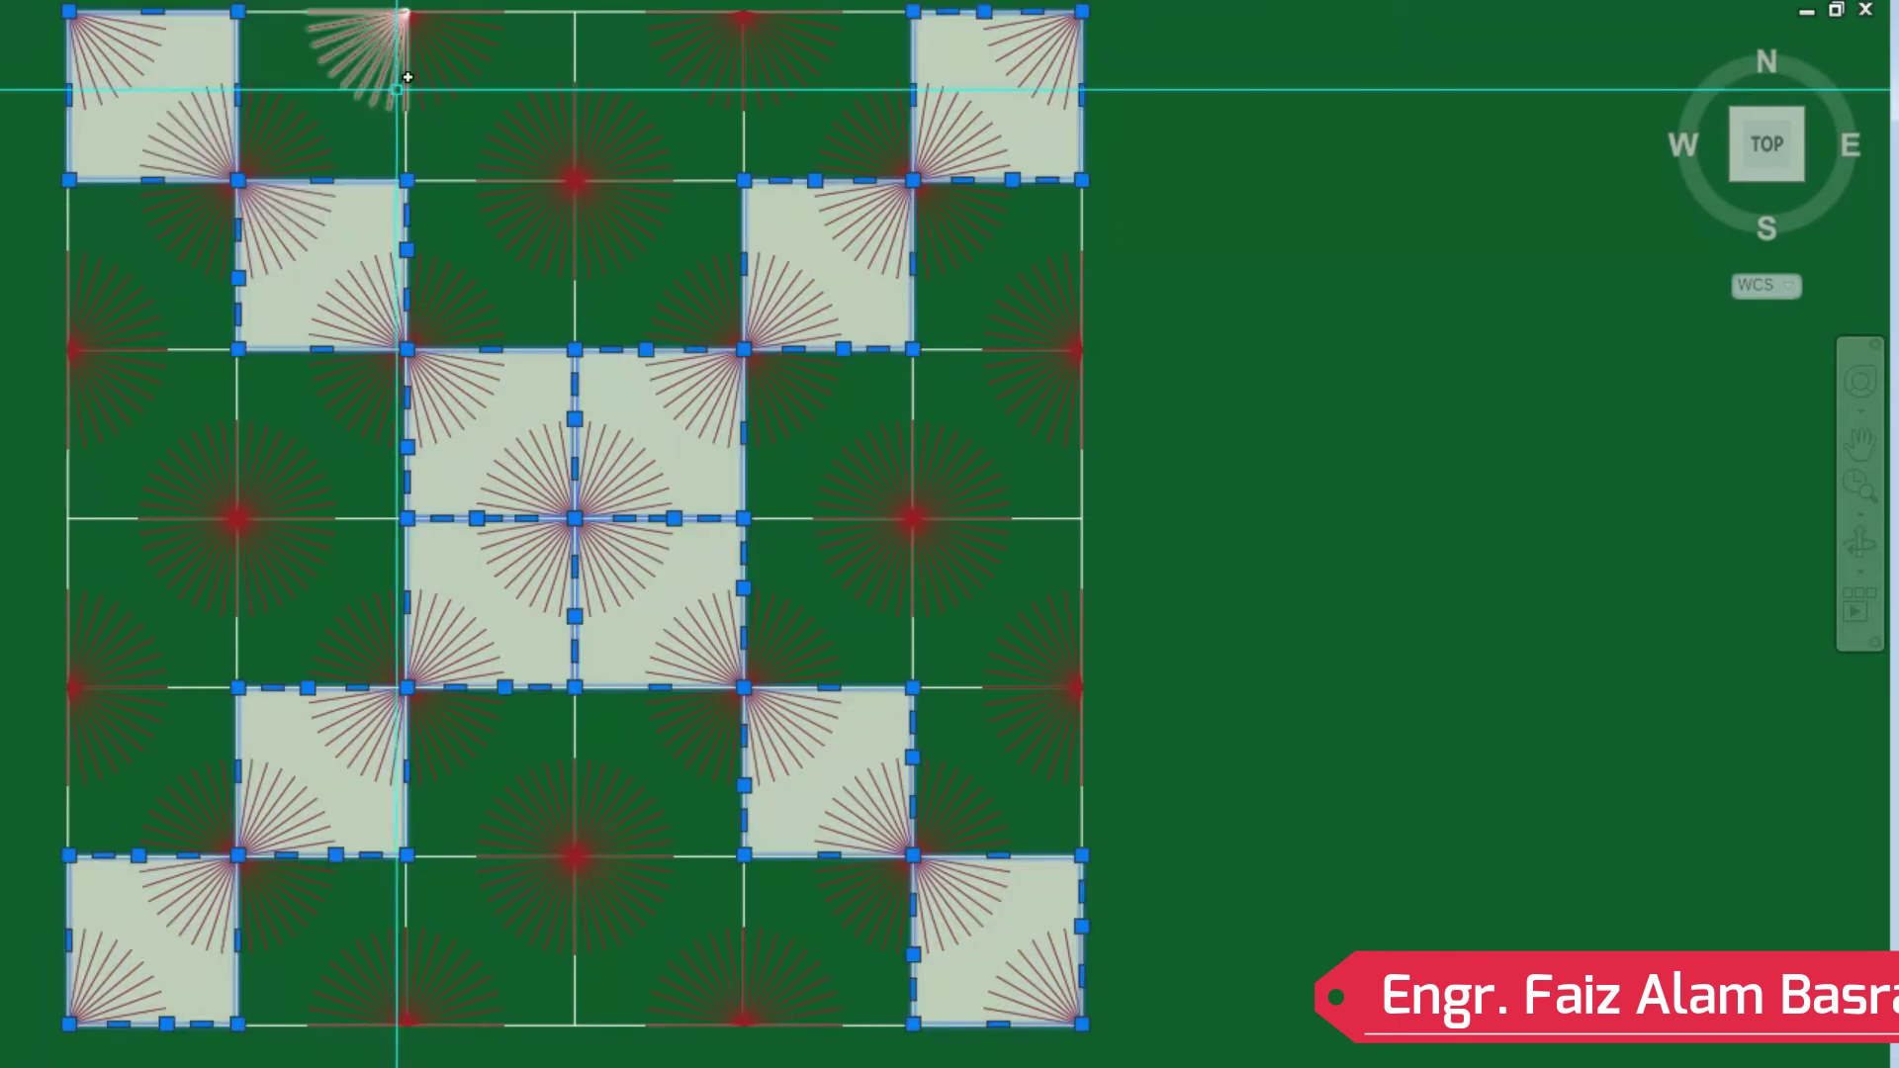
pyautogui.press('Escape')
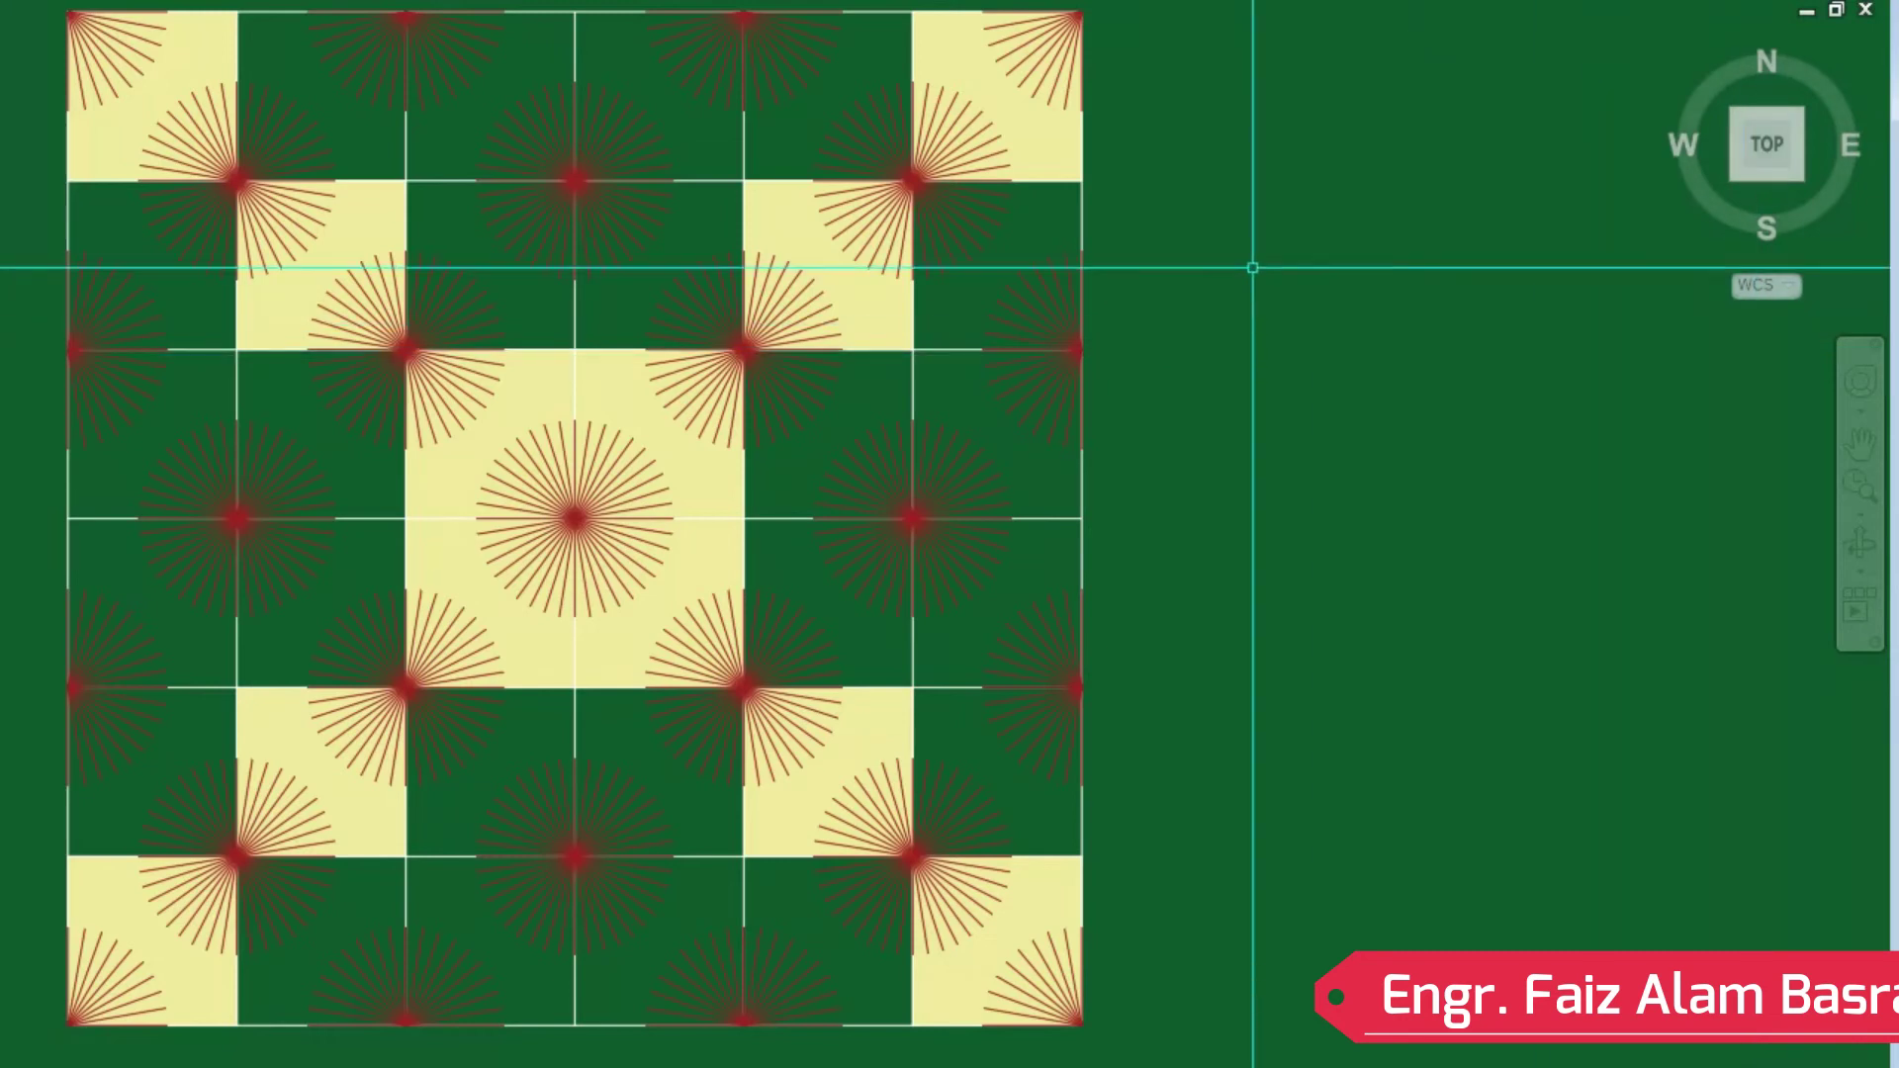
pyautogui.scroll(-2, 848, 191)
pyautogui.scroll(-2, 220, 340)
pyautogui.scroll(2, 708, 306)
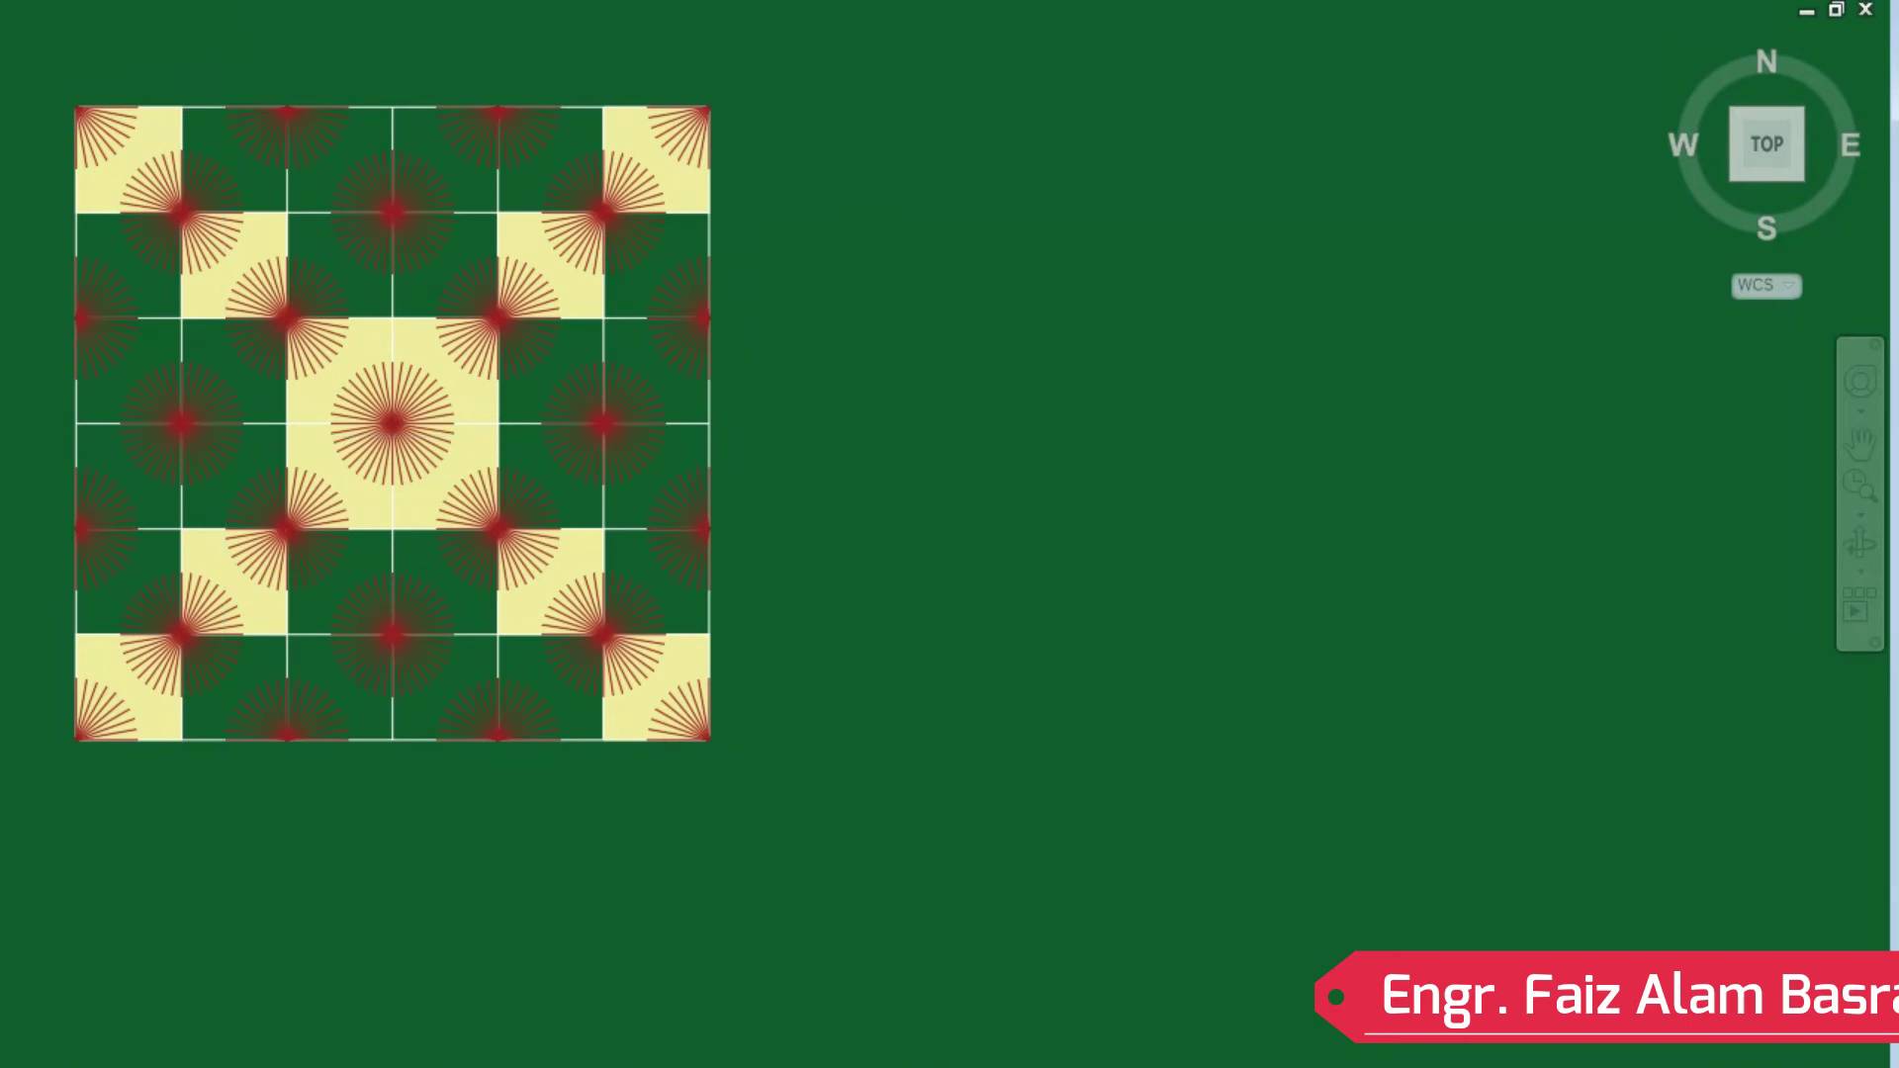
# Window-select the yellow tile and copy it to the right of the original.
pyautogui.click(987, 898)
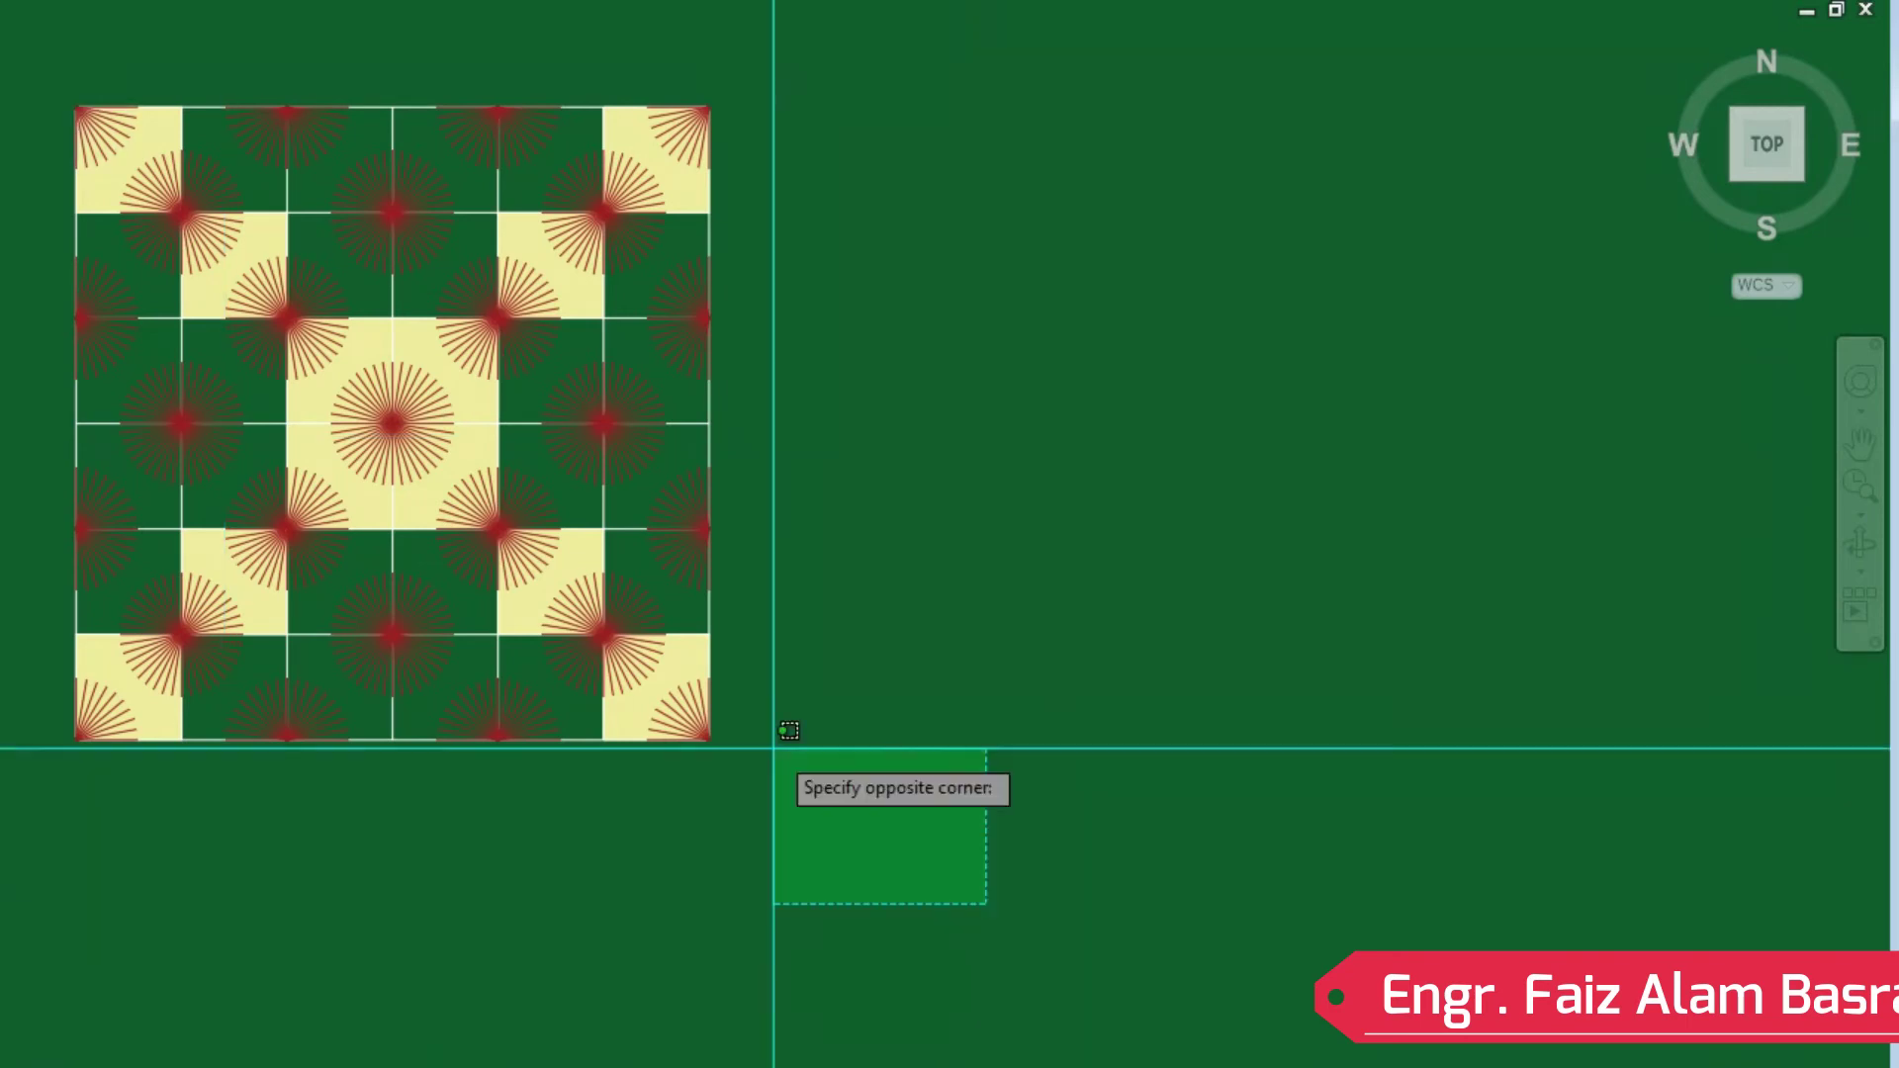
pyautogui.click(63, 60)
pyautogui.press('Return')
pyautogui.click(310, 821)
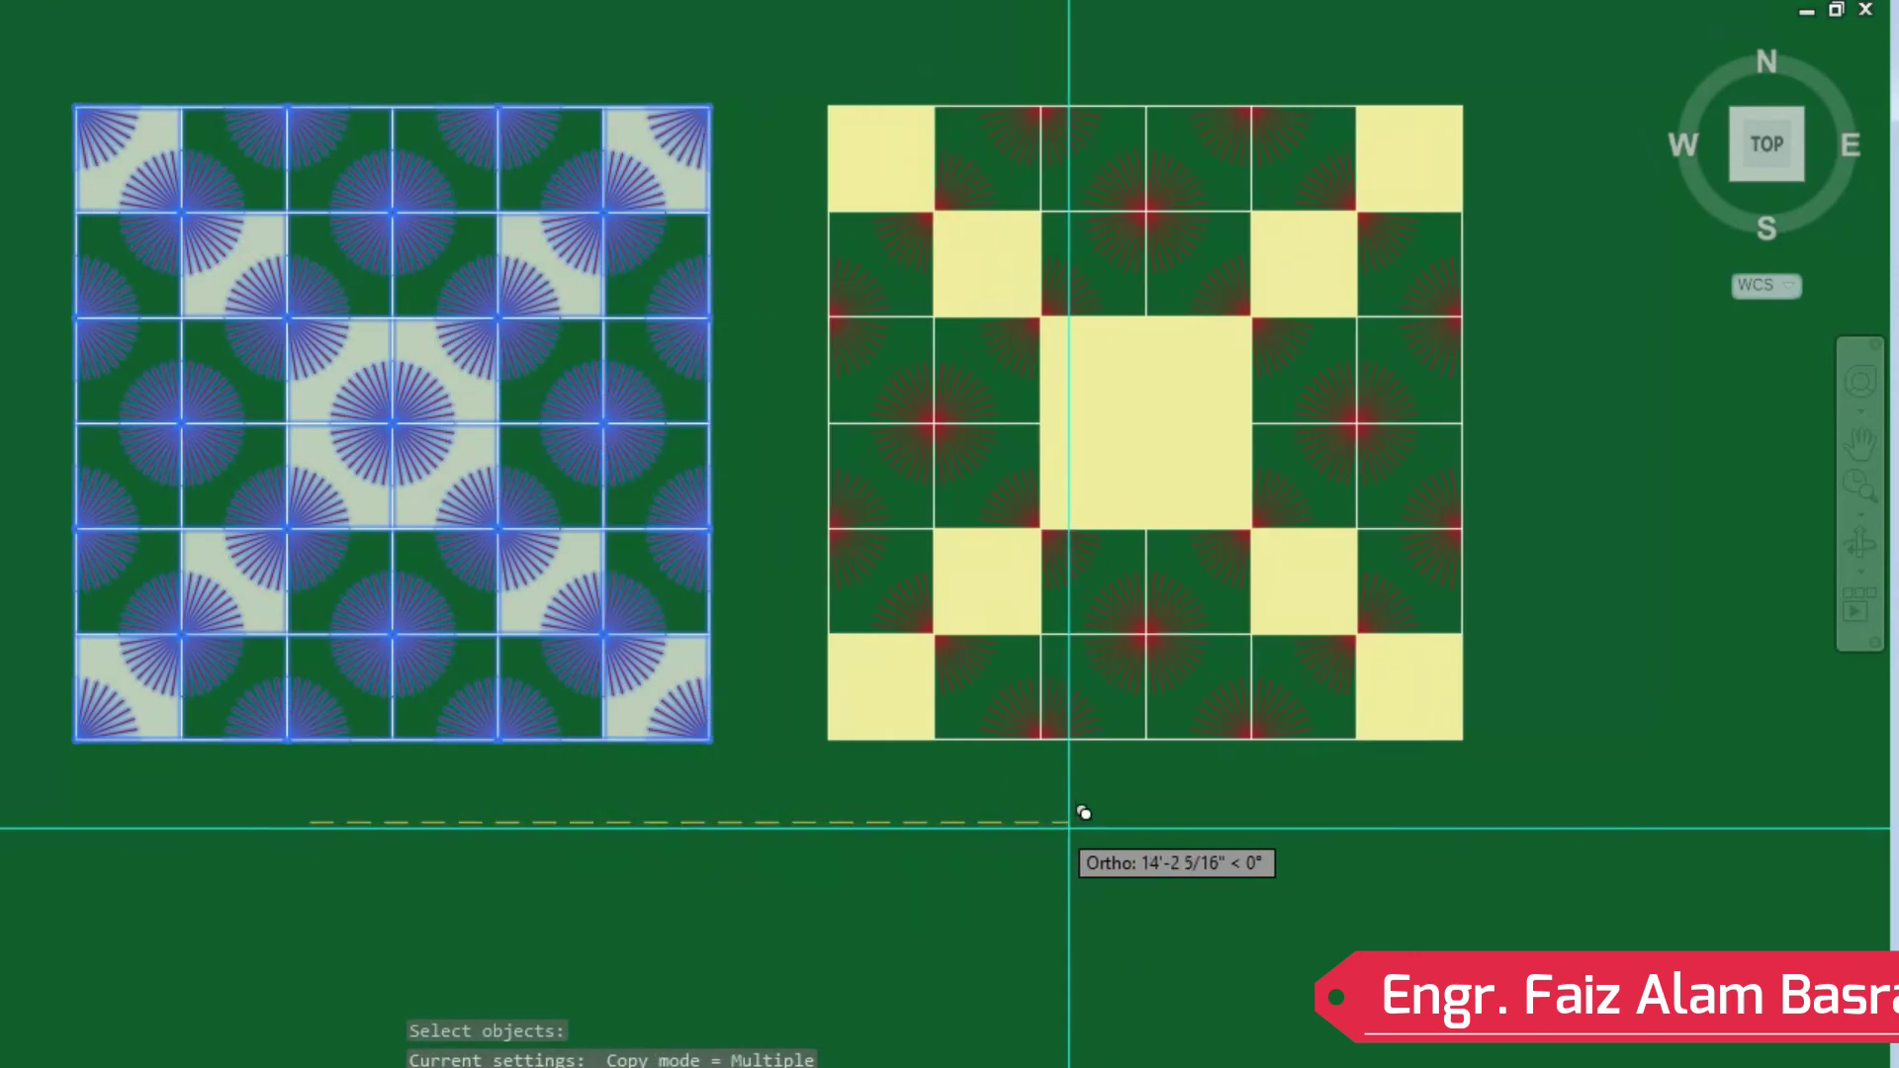
pyautogui.click(1077, 829)
pyautogui.rightClick(1077, 828)
pyautogui.click(1167, 443)
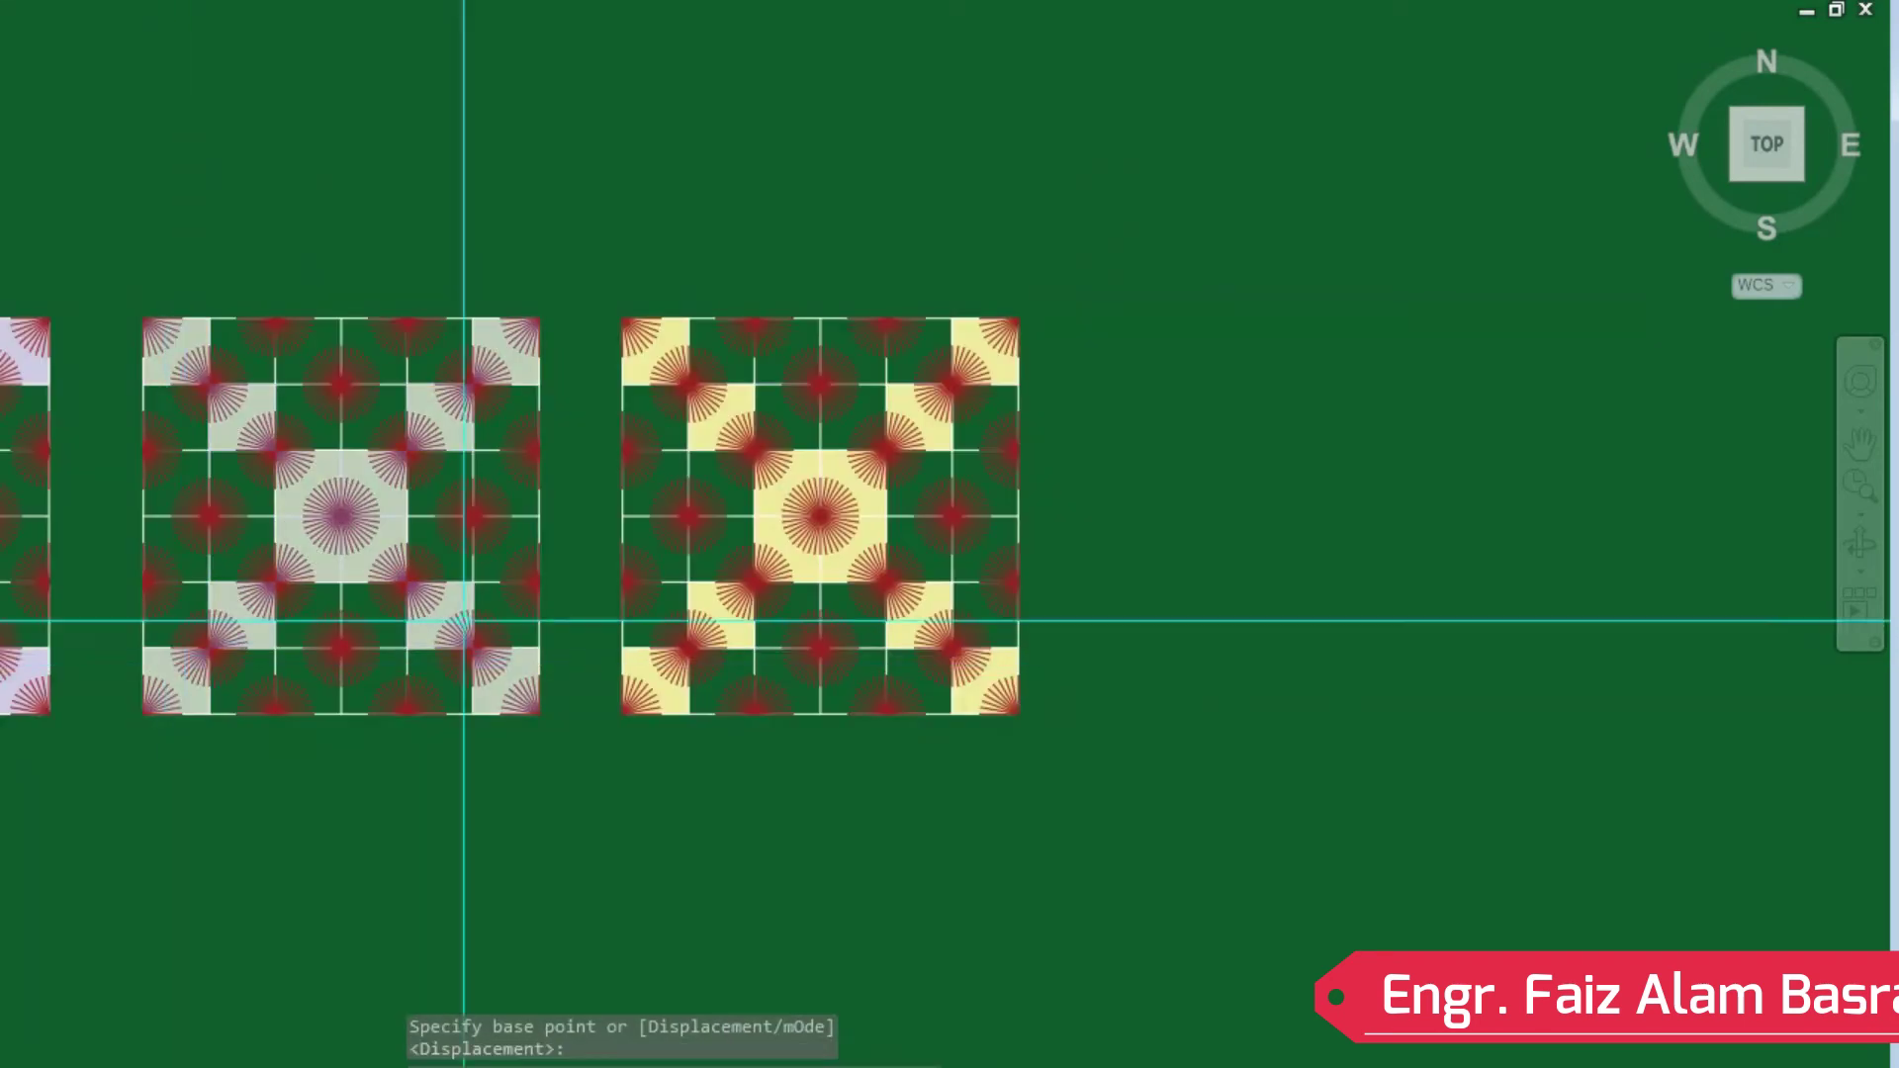
# Select the copied tile's hatch and review its hatch colour choices without changing them.
pyautogui.scroll(2, 850, 440)
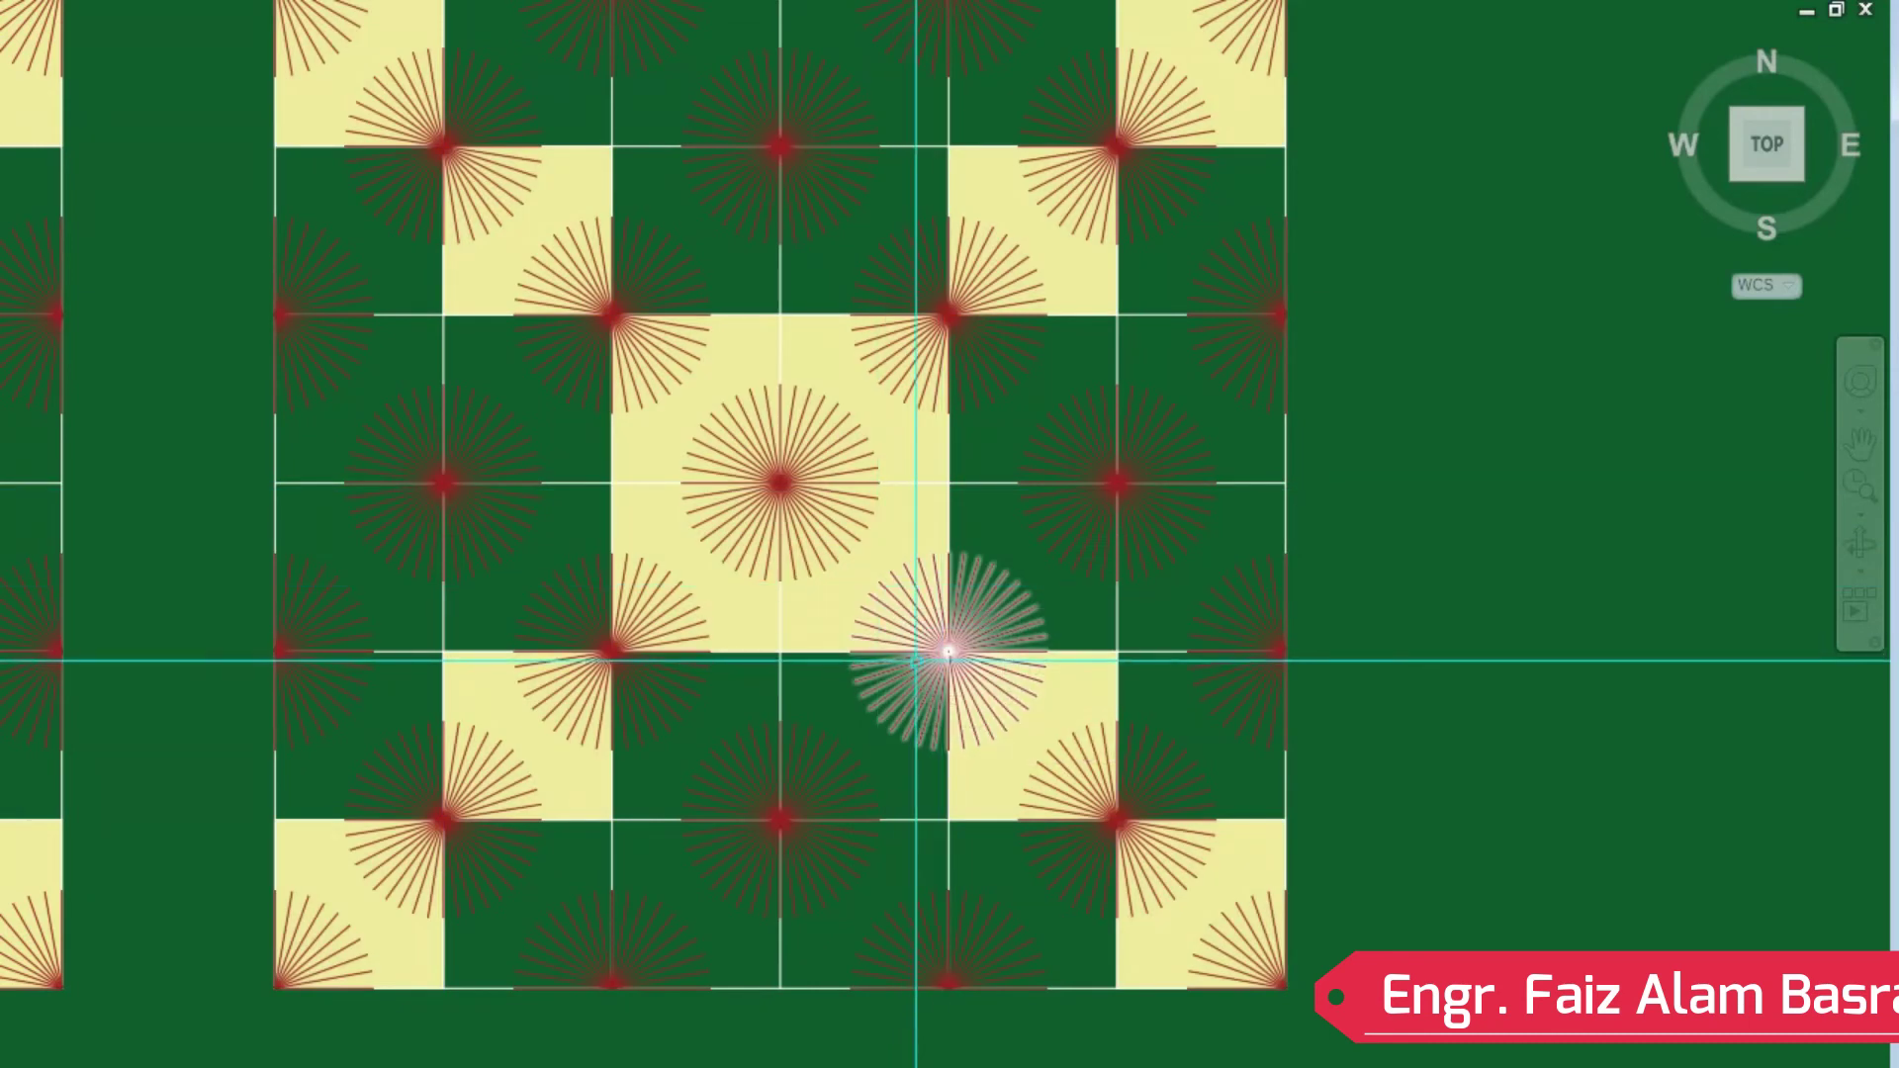
pyautogui.click(947, 653)
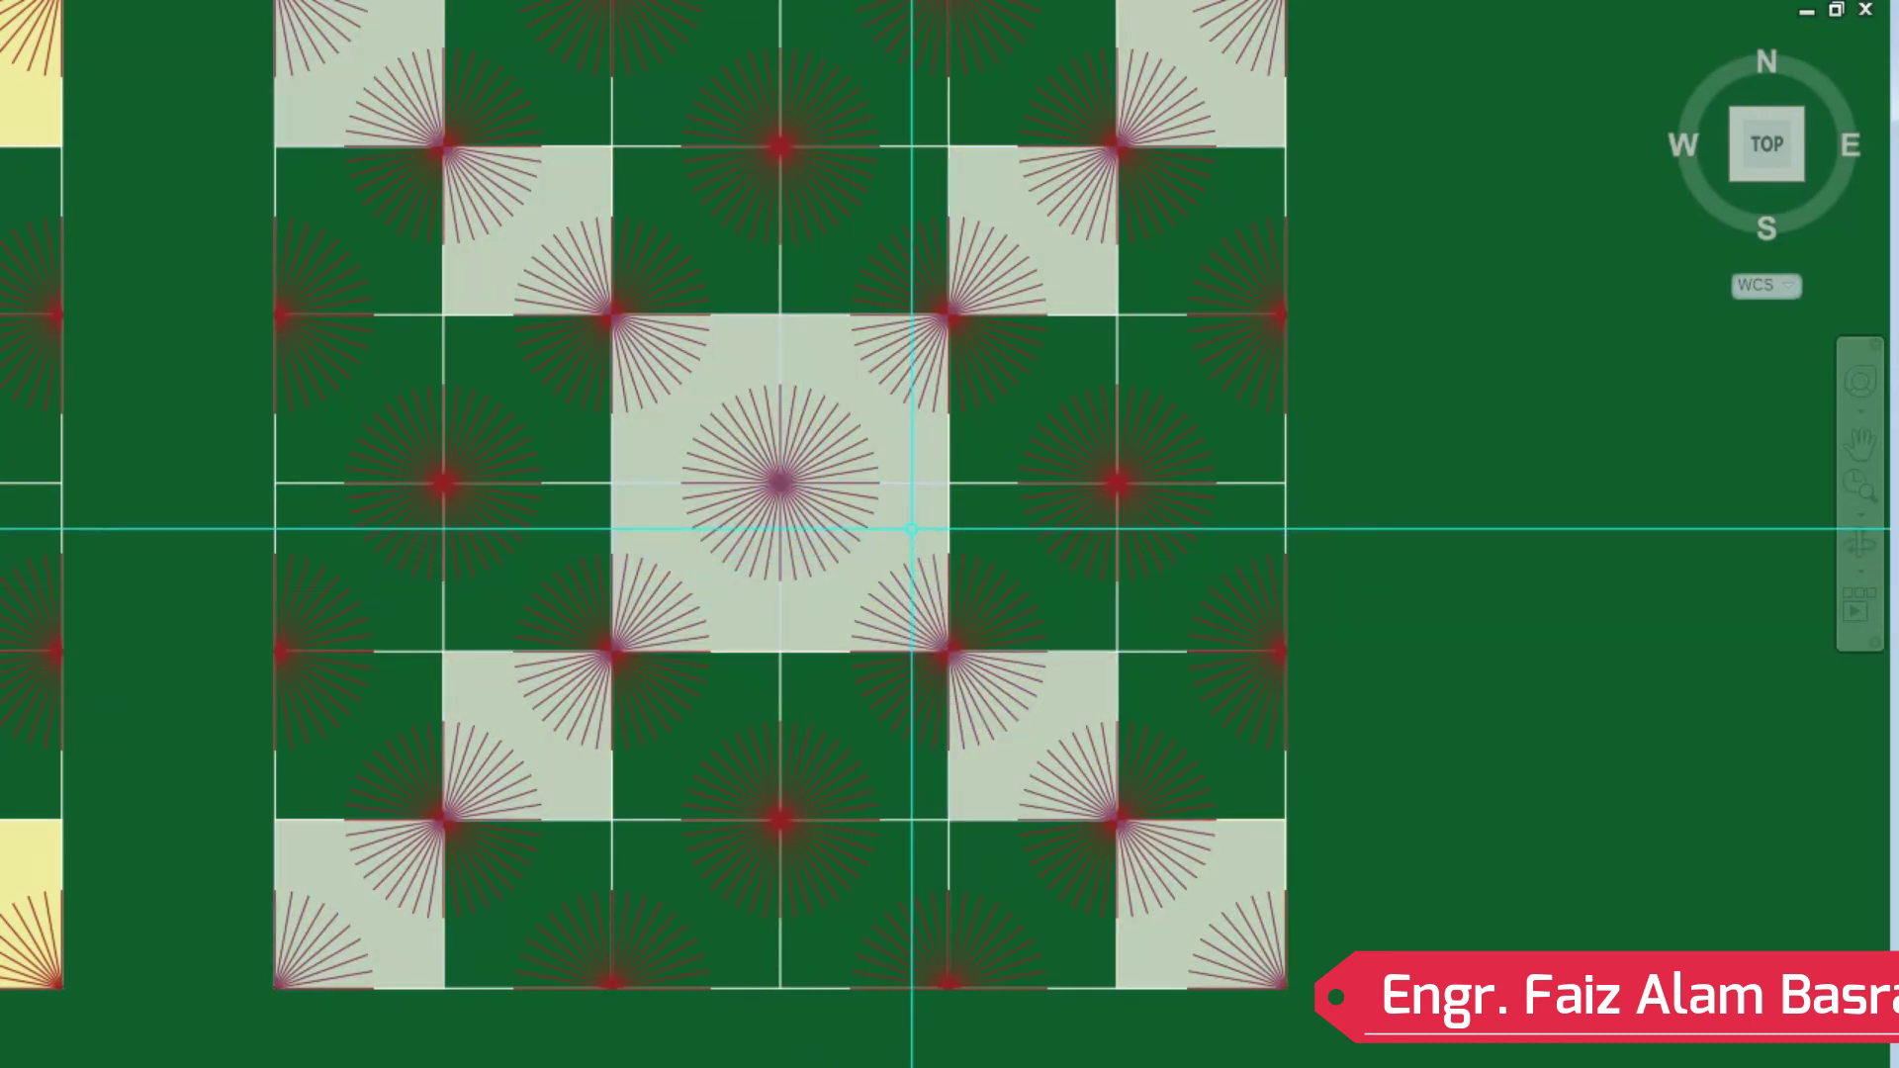
pyautogui.click(781, 483)
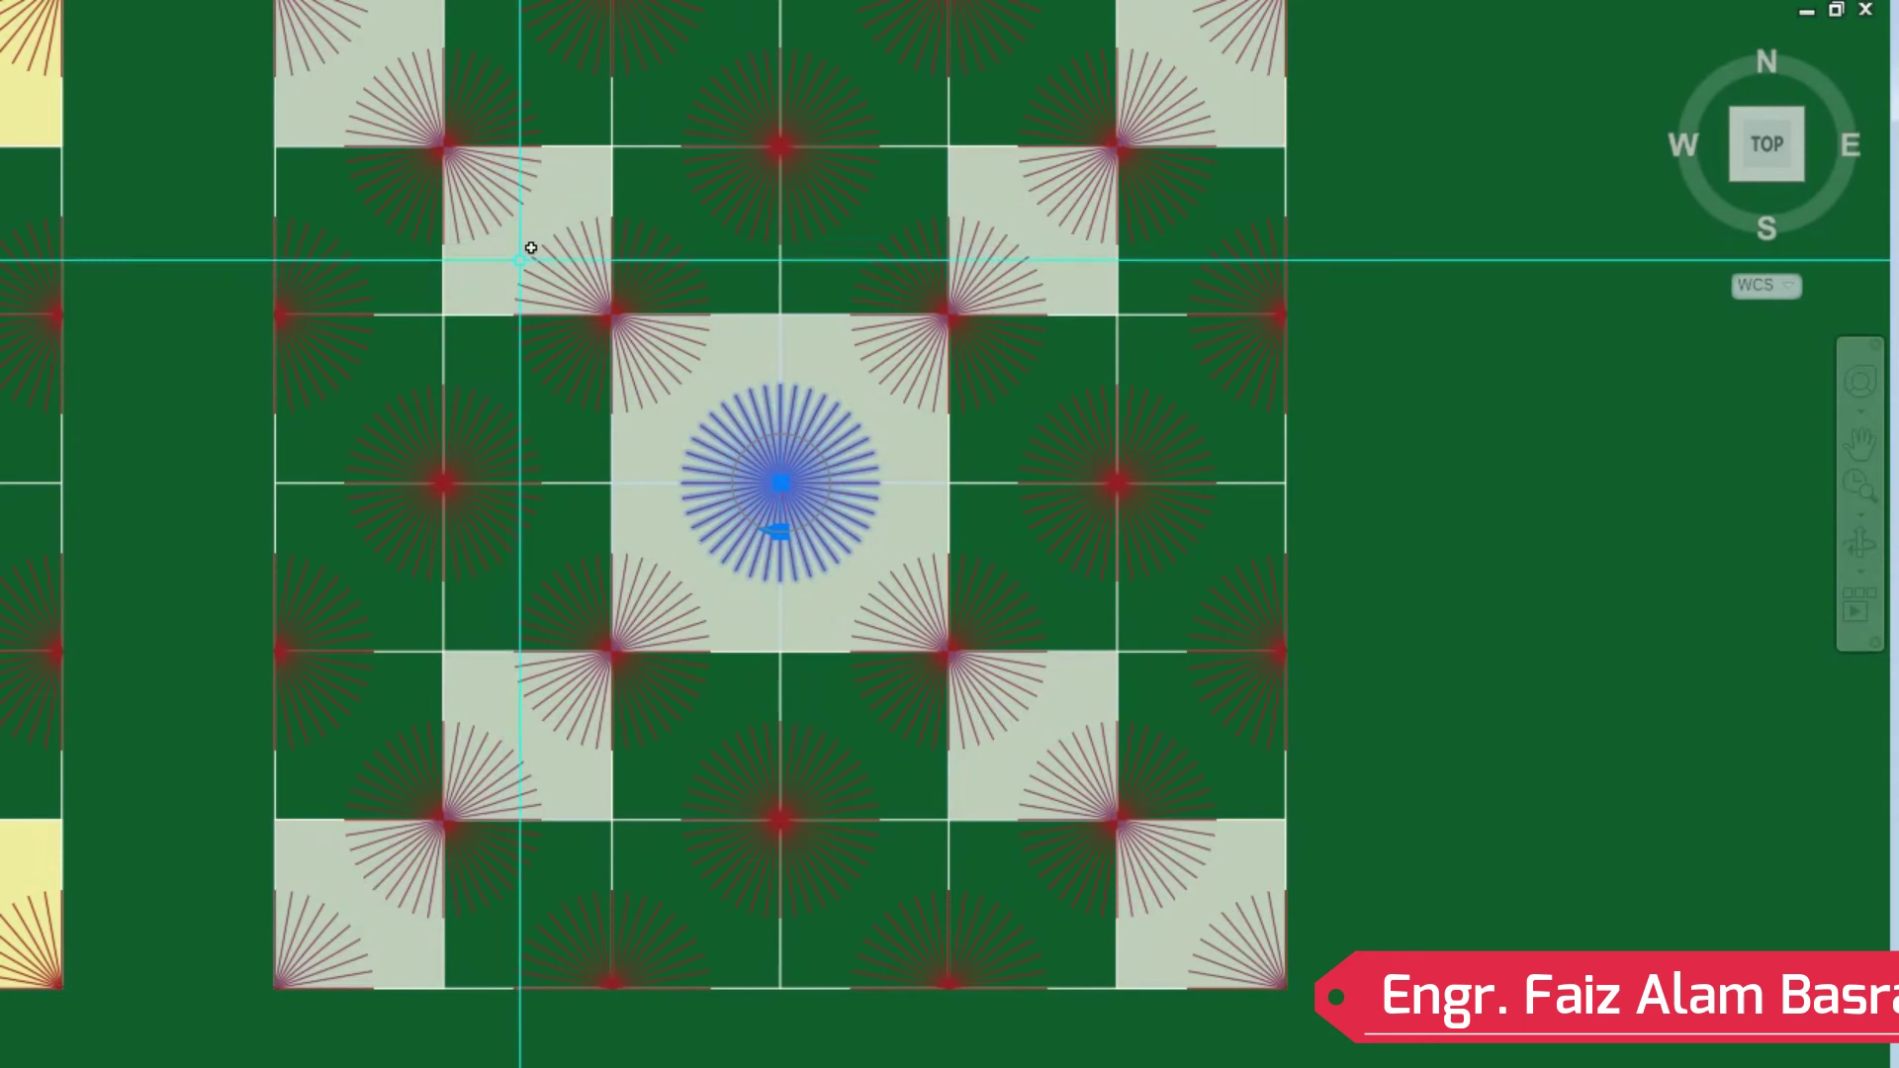
pyautogui.press('Escape')
pyautogui.scroll(-5, 416, 500)
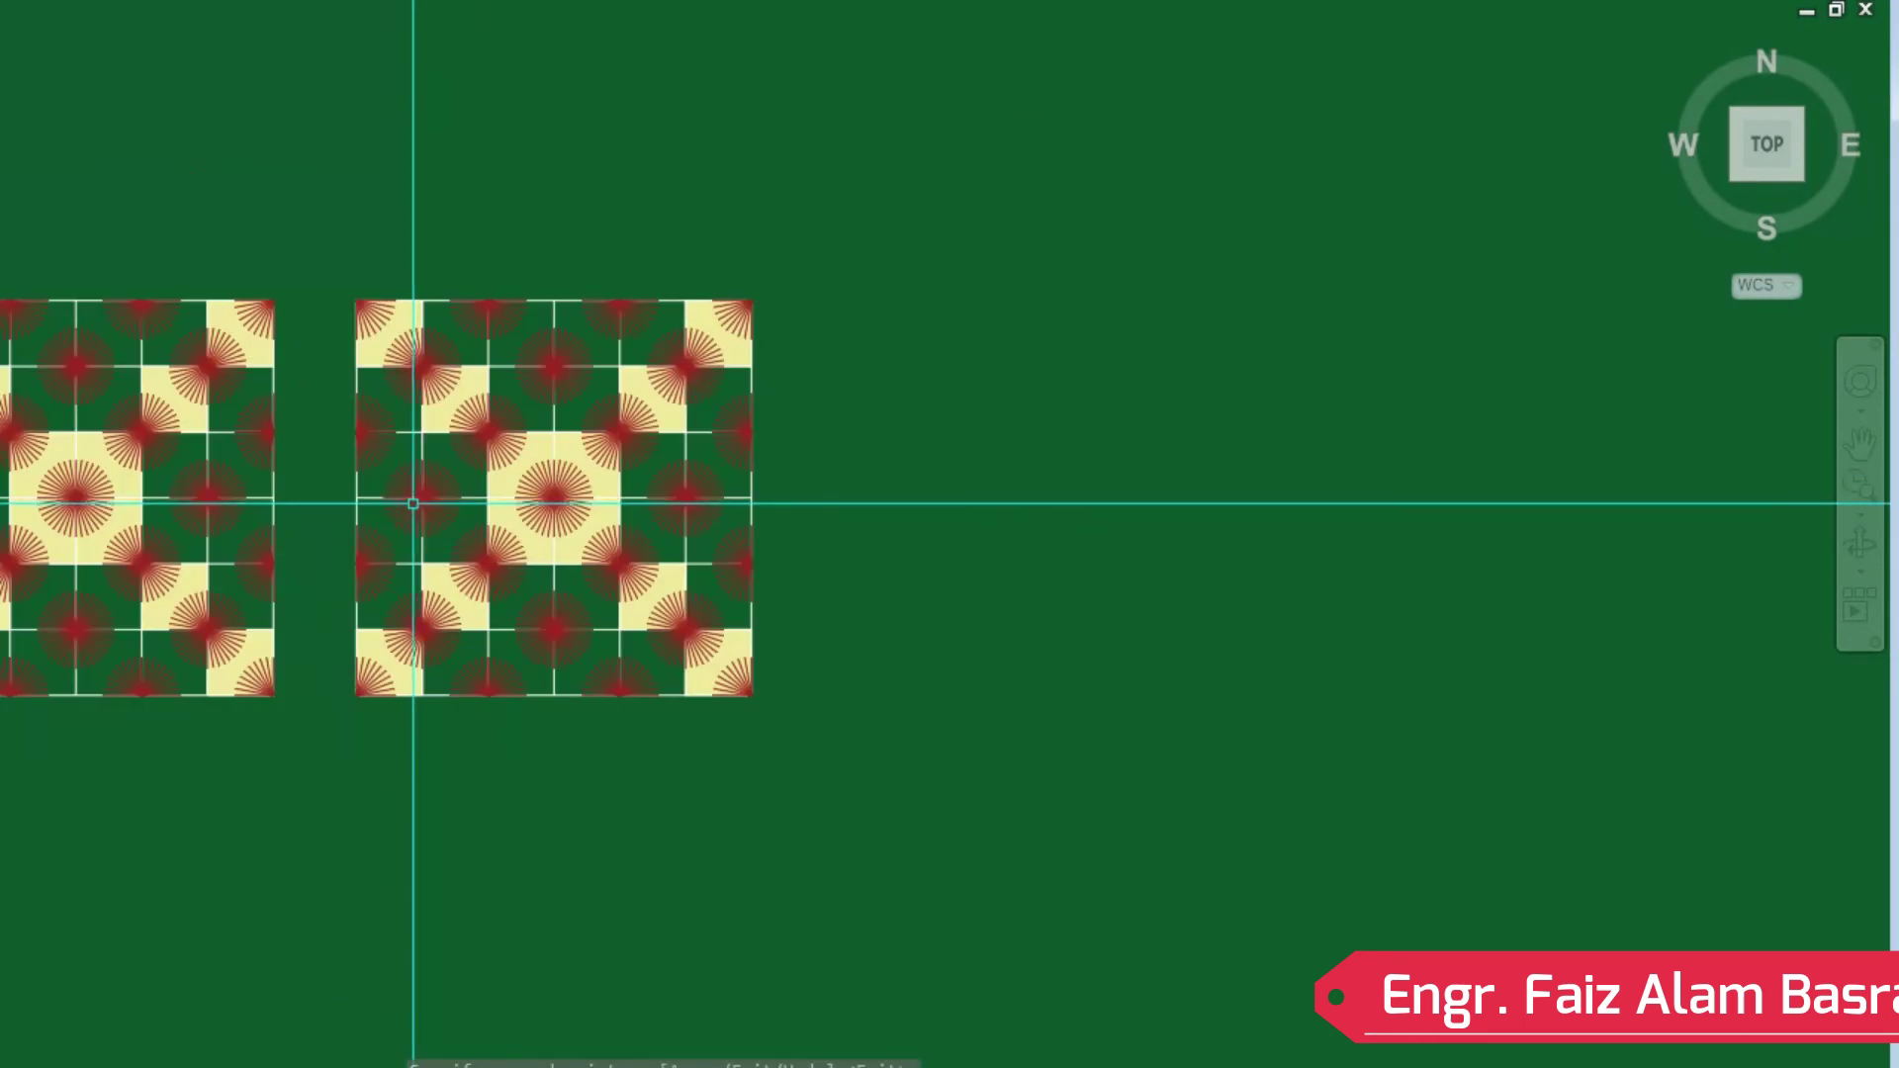
pyautogui.scroll(5, 524, 545)
pyautogui.click(524, 545)
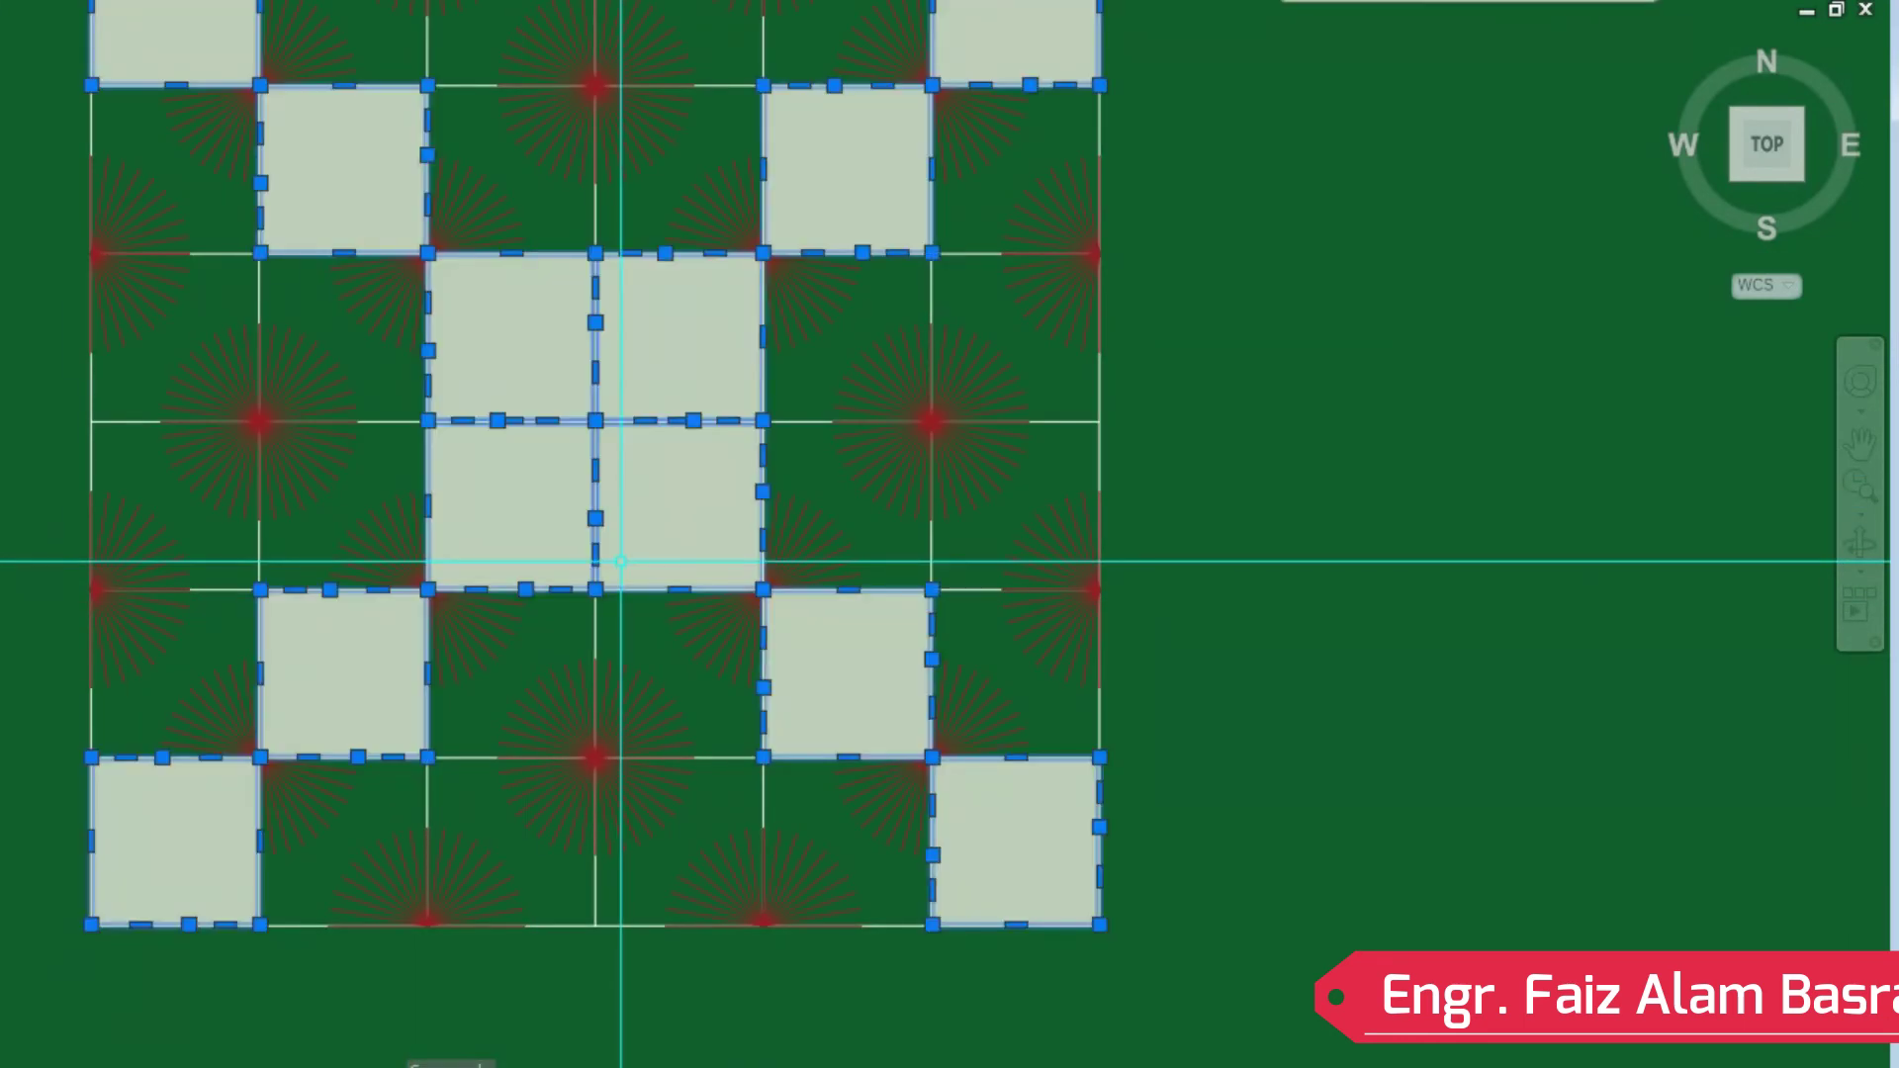
pyautogui.click(280, 0)
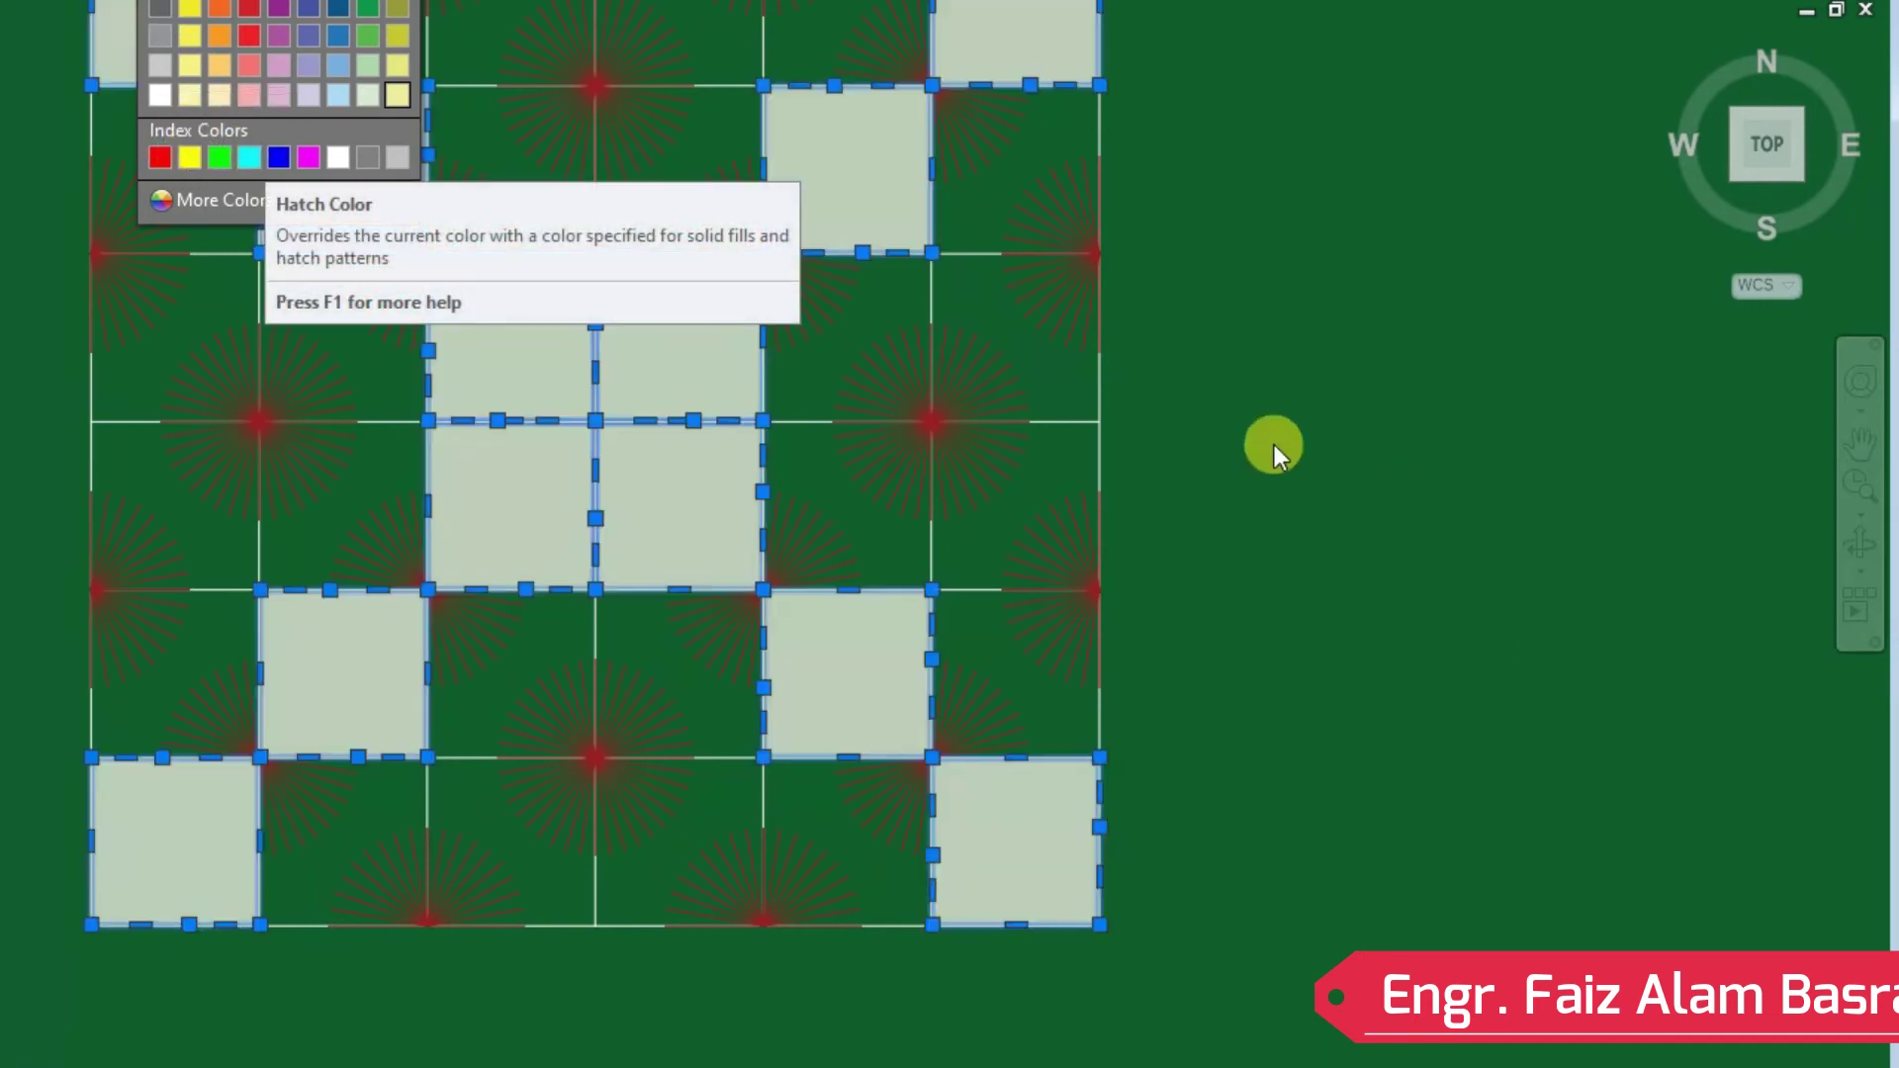
pyautogui.press('Escape')
pyautogui.press('Escape')
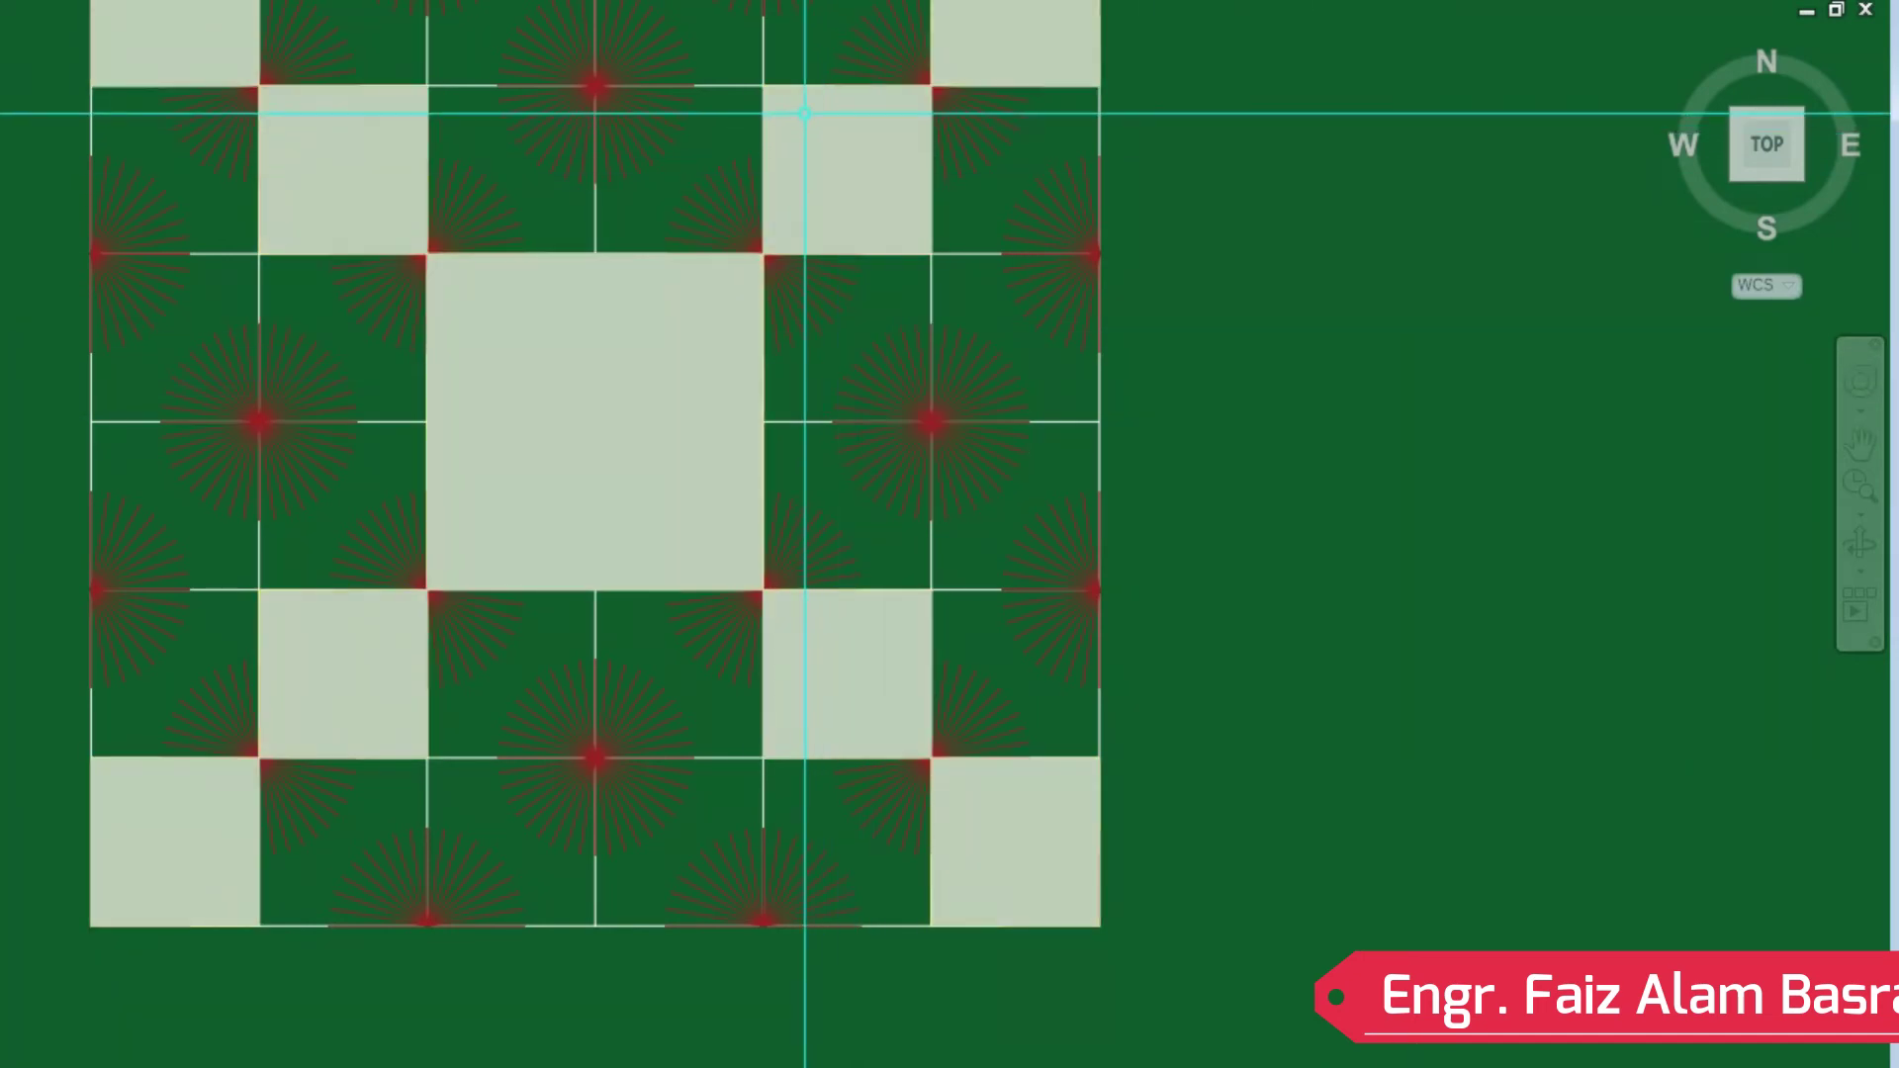
pyautogui.click(819, 672)
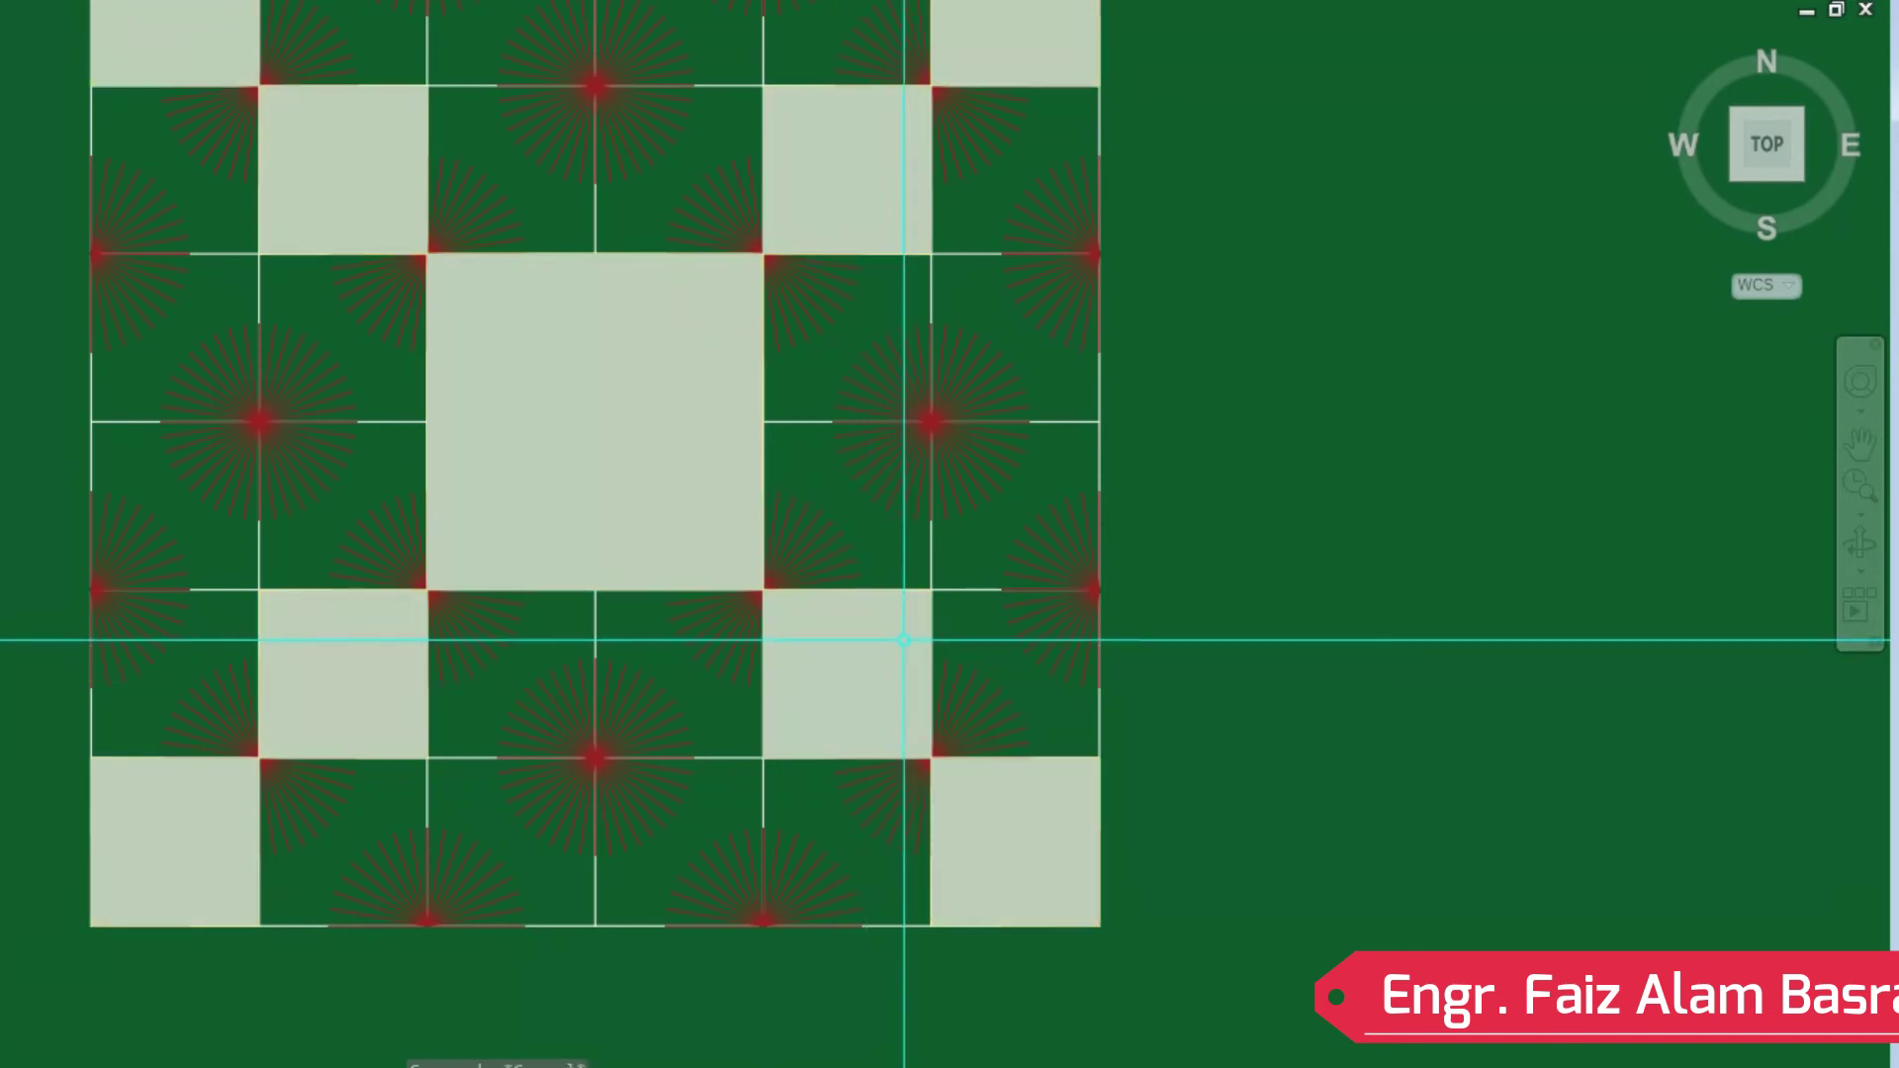
# Delete the hatch fill from the copied tile set, leaving only starbursts and grid.
pyautogui.scroll(-2, 426, 279)
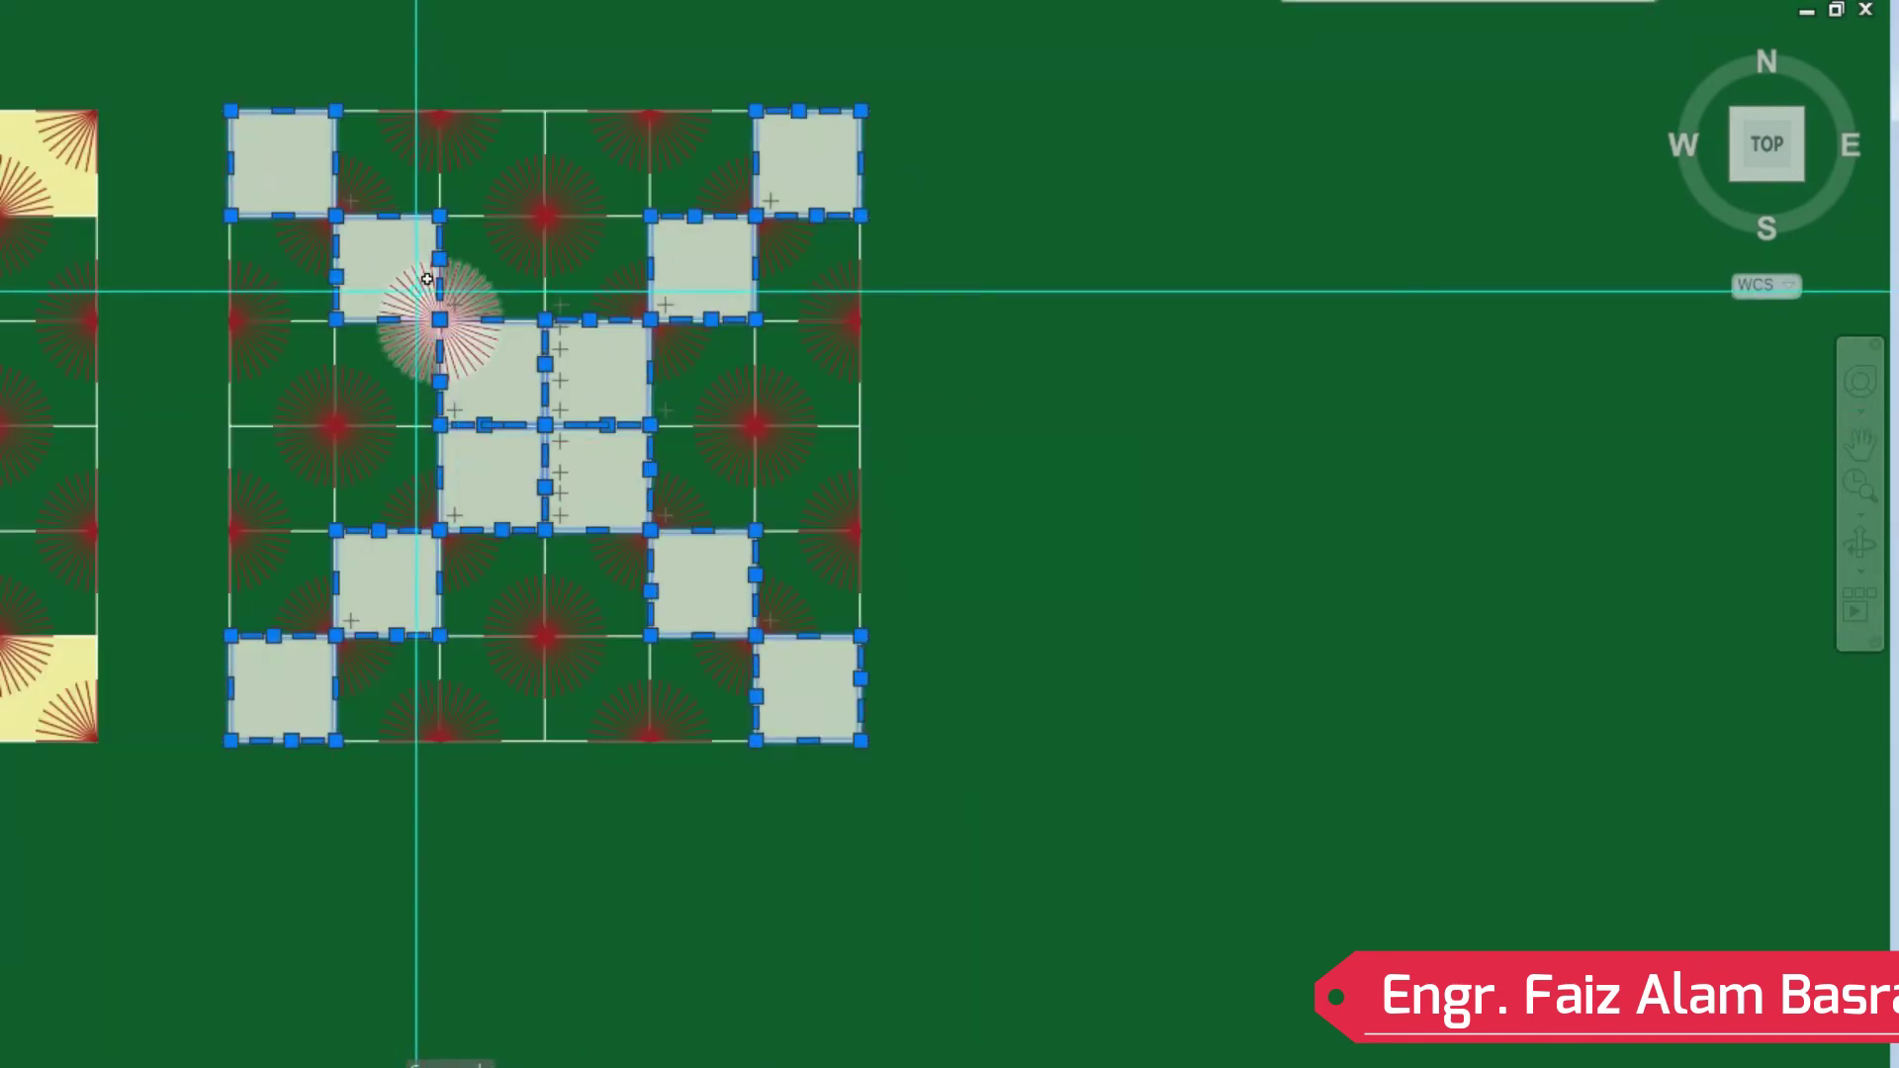
pyautogui.press('Delete')
pyautogui.scroll(2, 445, 119)
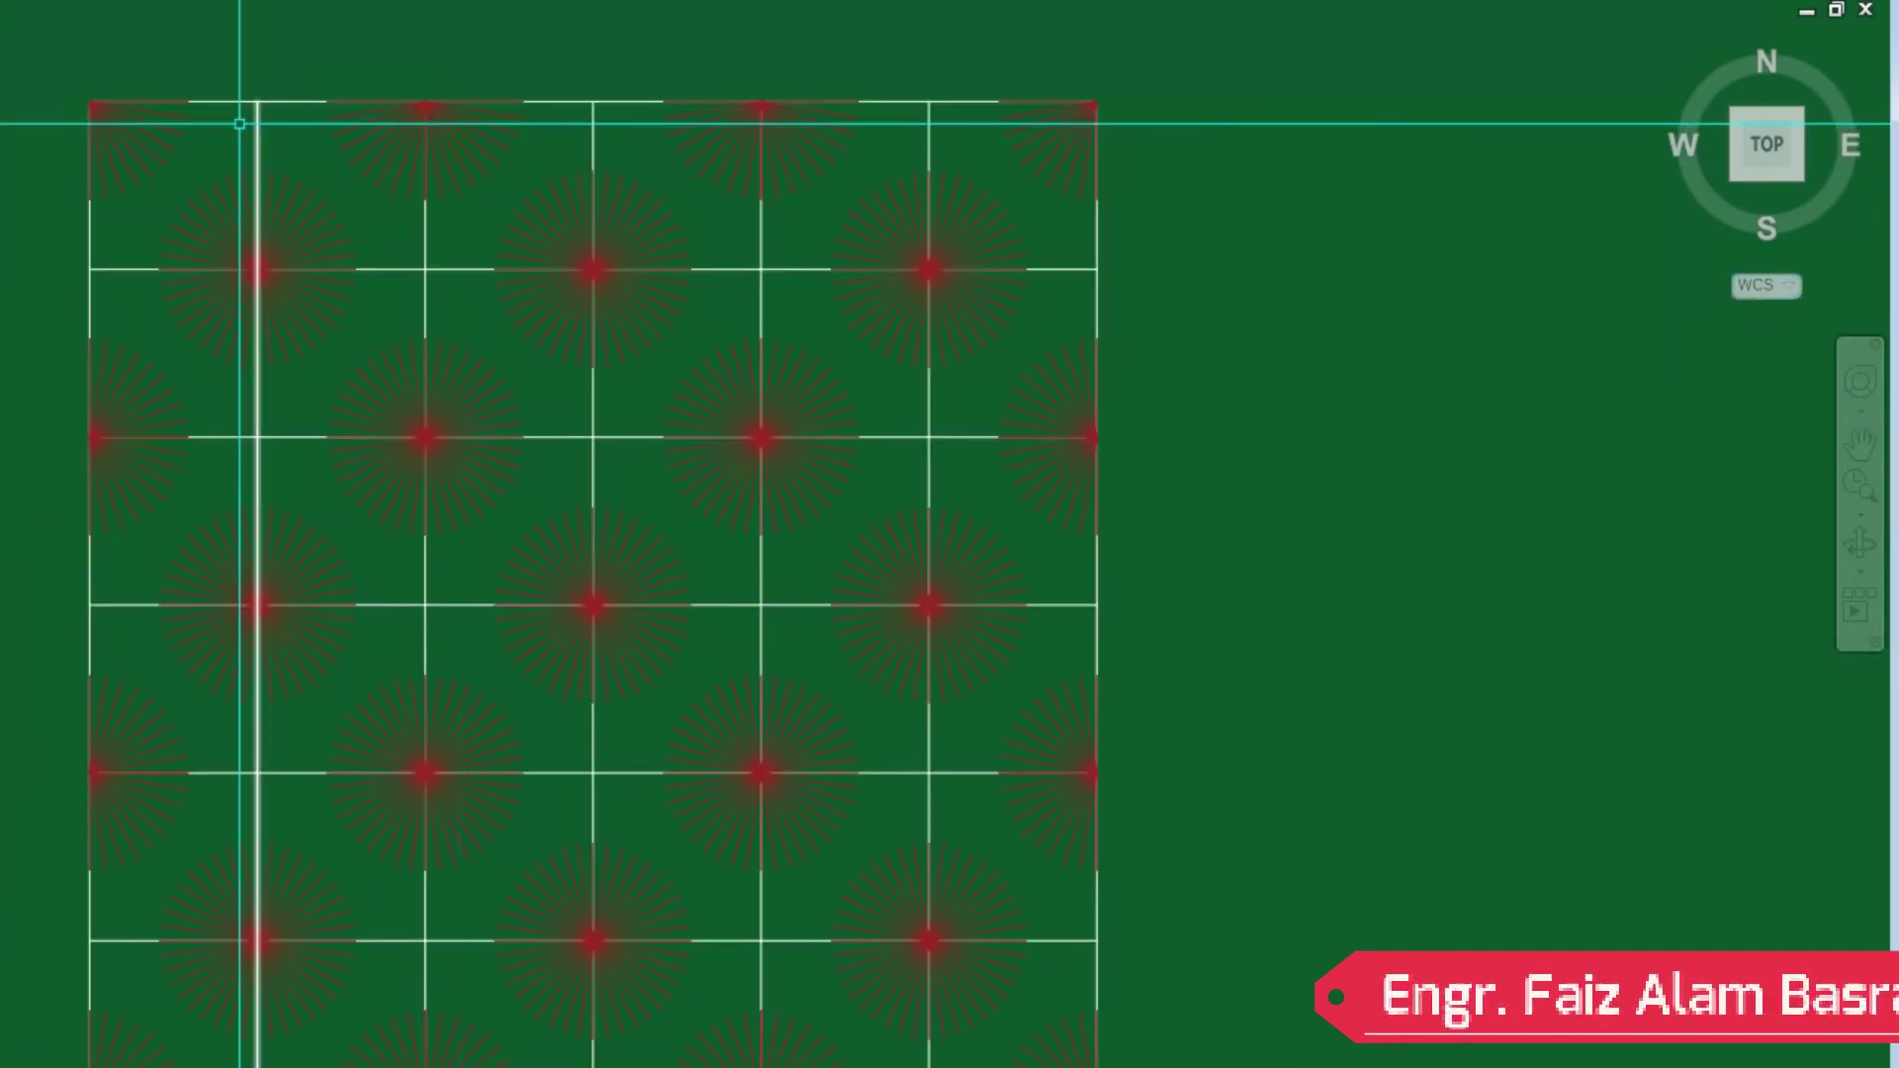
pyautogui.scroll(-2, 382, 212)
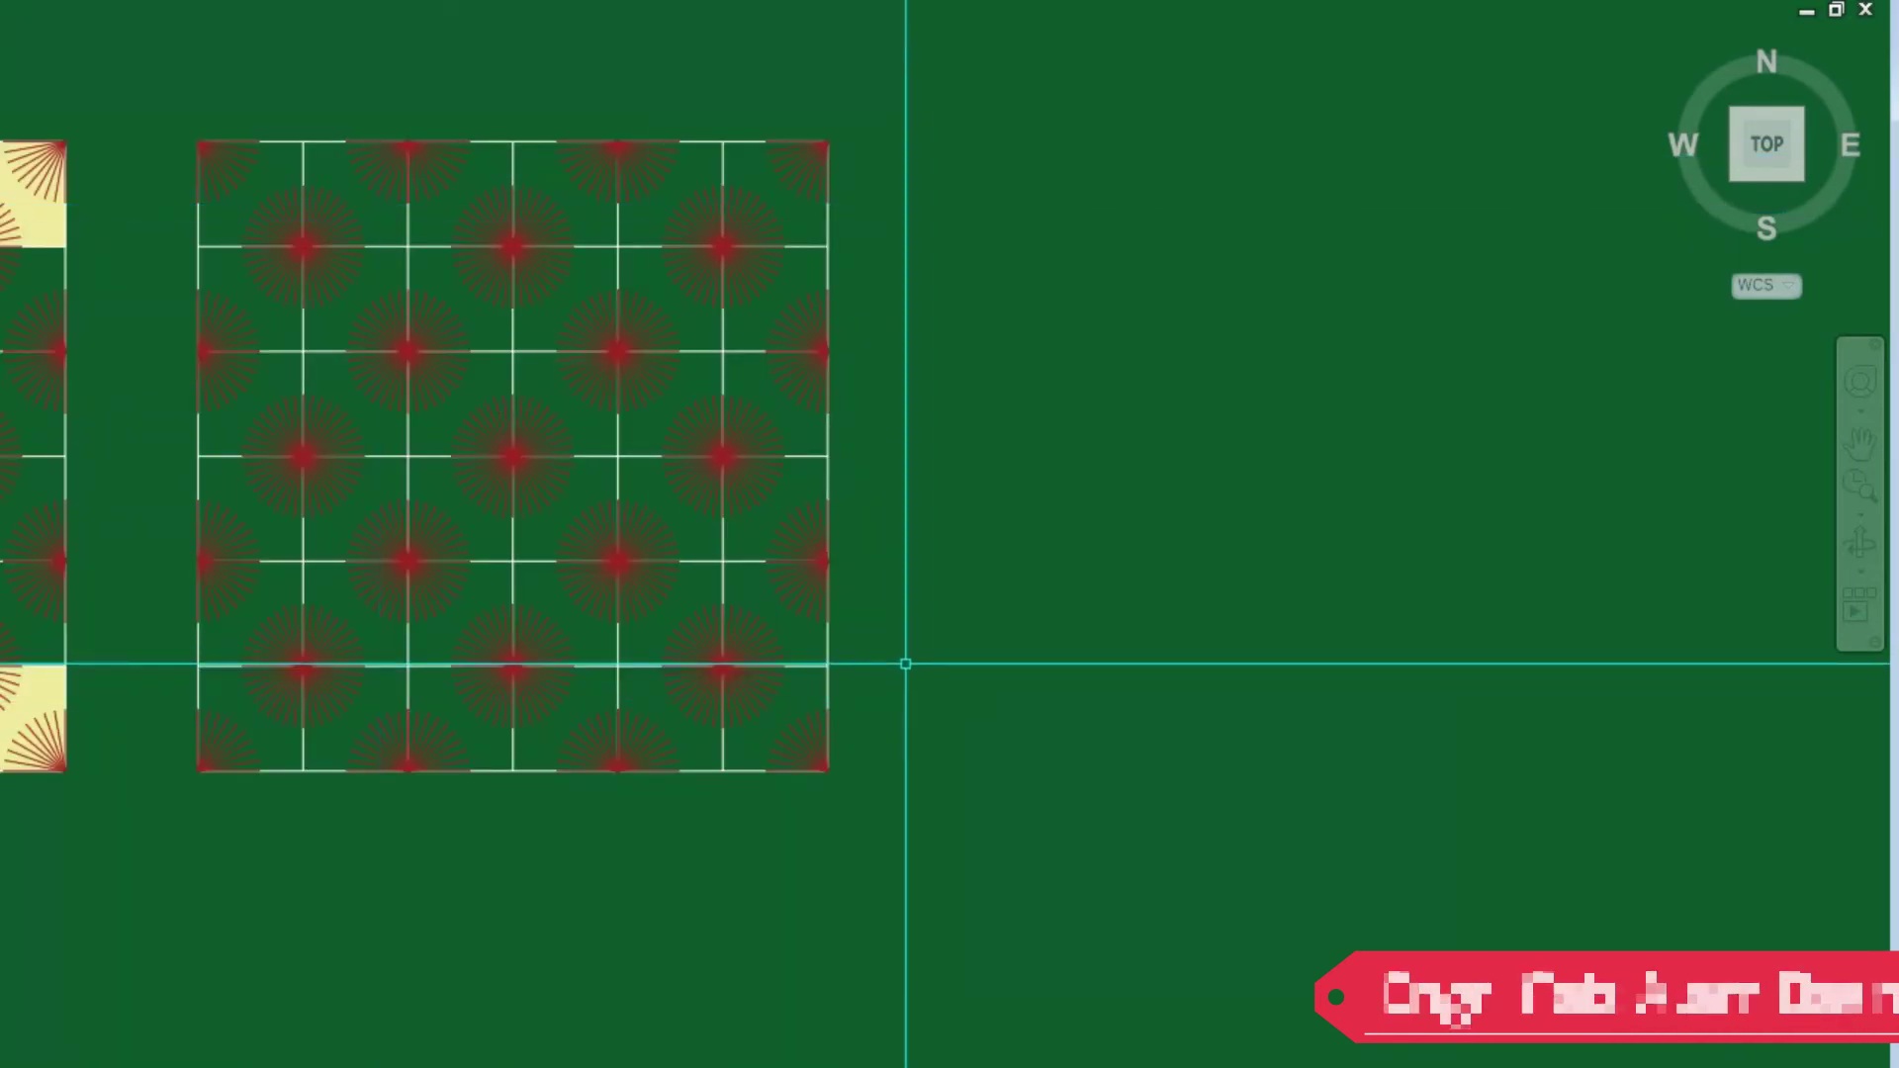
pyautogui.scroll(2, 467, 373)
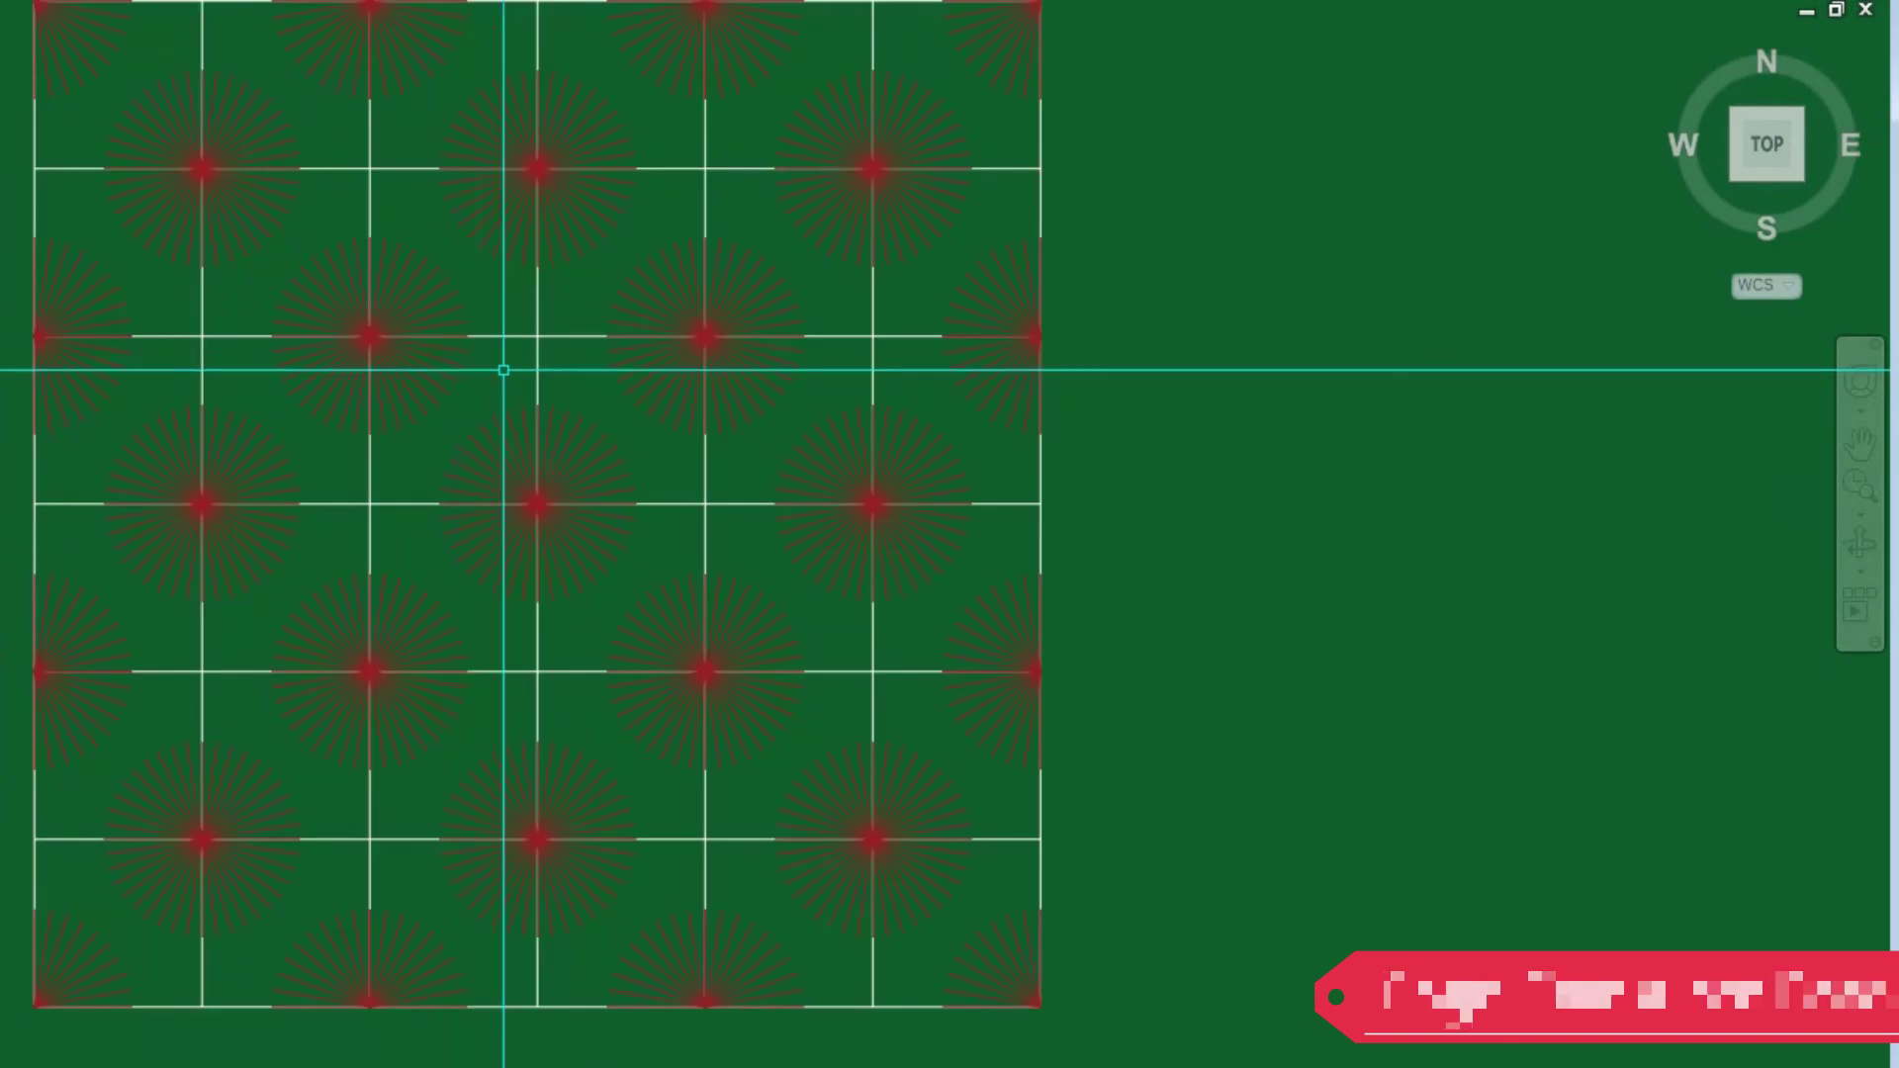
pyautogui.scroll(-4, 840, 411)
# Pan and zoom across the drawing to review all five tile sets.
pyautogui.click(1859, 455)
pyautogui.scroll(4, 742, 406)
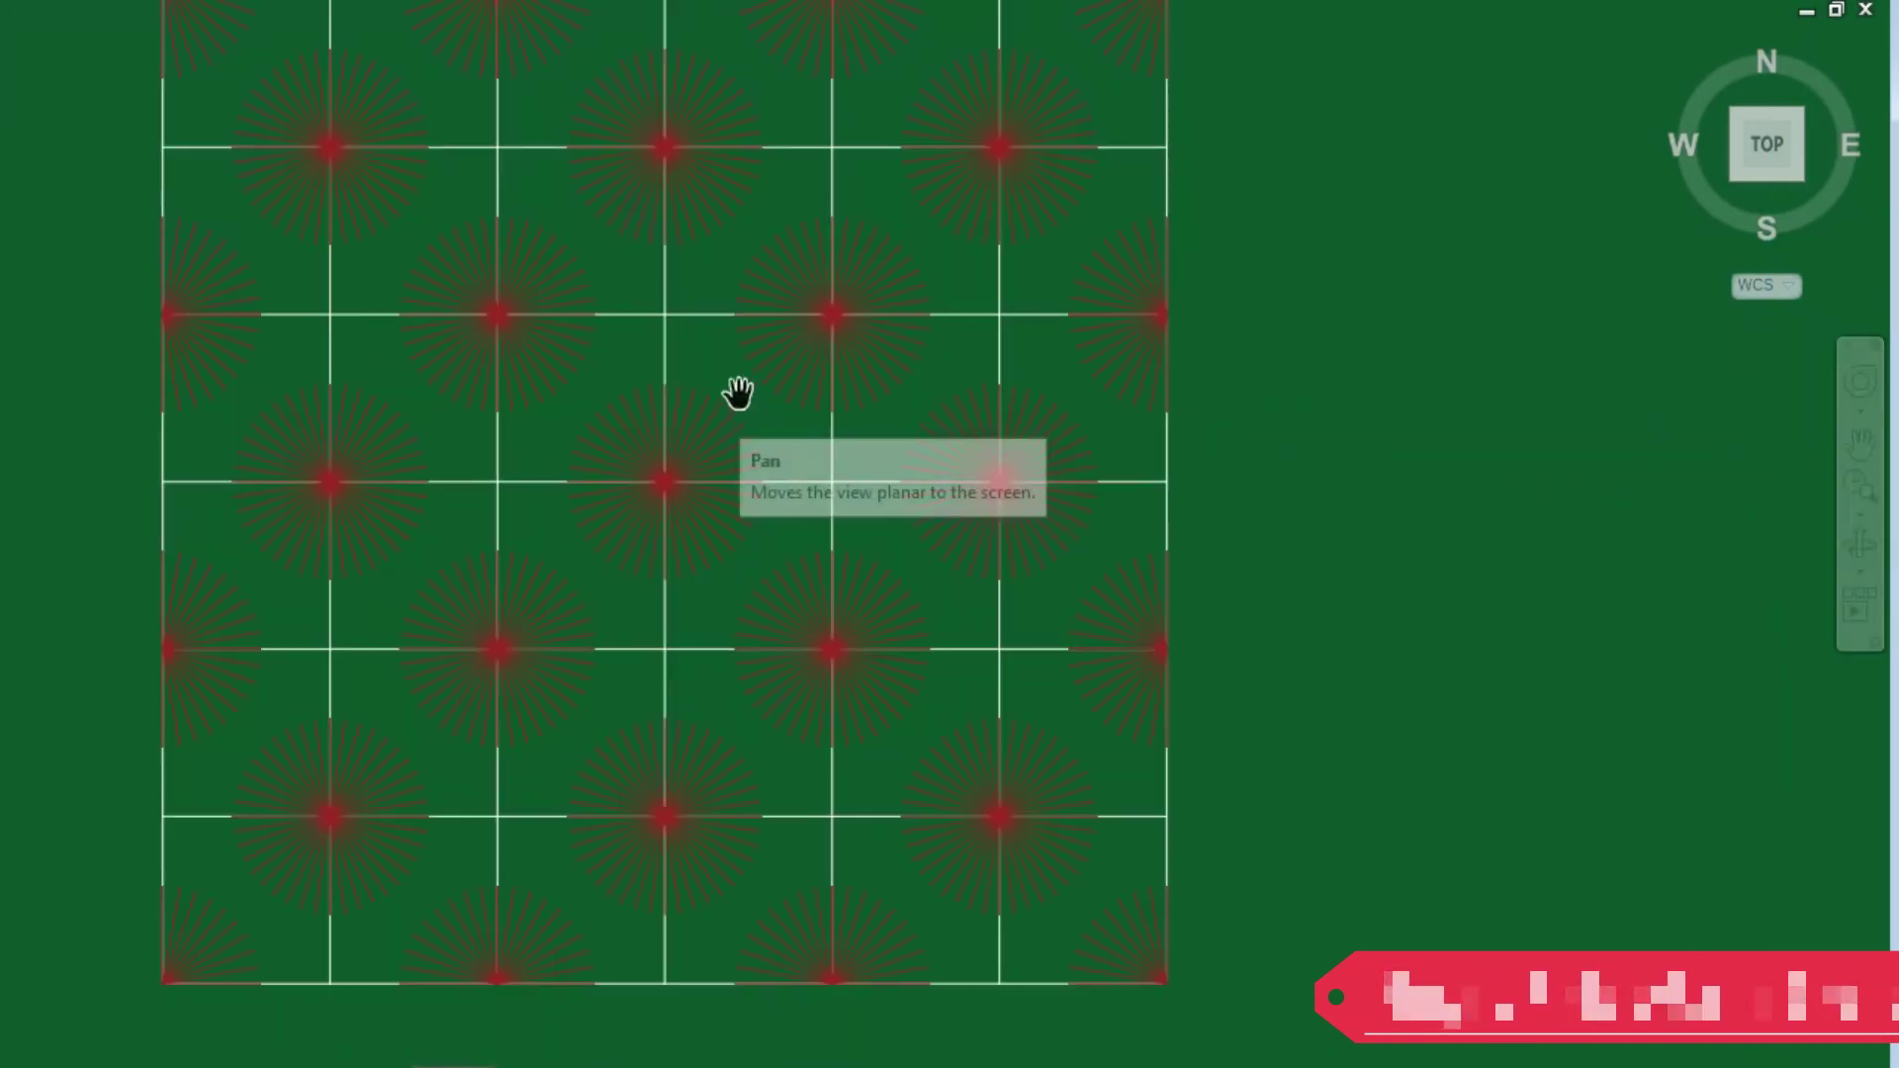
pyautogui.scroll(-2, 732, 489)
pyautogui.moveTo(699, 454)
pyautogui.mouseDown()
pyautogui.moveTo(712, 471)
pyautogui.moveTo(1089, 479)
pyautogui.mouseUp()
pyautogui.moveTo(650, 477)
pyautogui.mouseDown()
pyautogui.moveTo(981, 491)
pyautogui.moveTo(924, 504)
pyautogui.mouseUp()
pyautogui.moveTo(398, 505); pyautogui.dragTo(831, 509)
pyautogui.moveTo(515, 519); pyautogui.dragTo(896, 525)
pyautogui.moveTo(410, 528); pyautogui.dragTo(840, 530)
pyautogui.moveTo(531, 544); pyautogui.dragTo(801, 551)
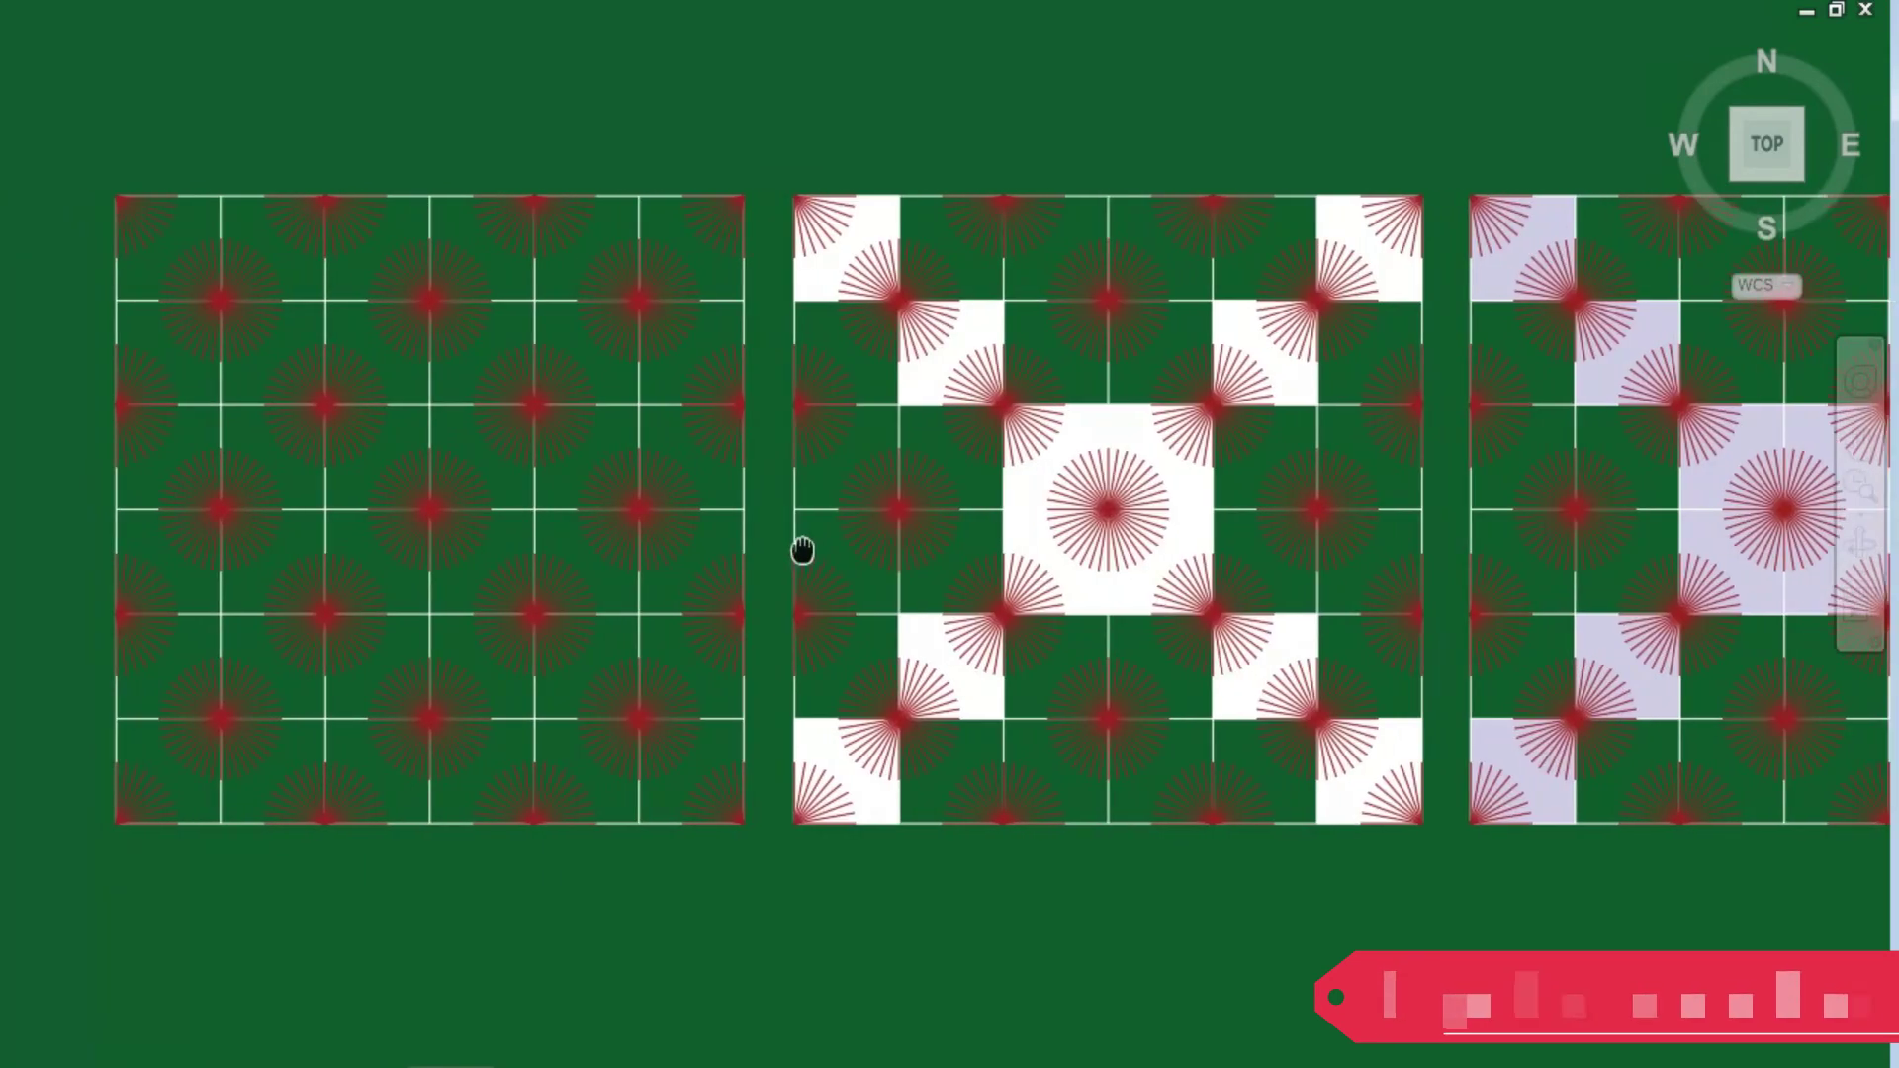
pyautogui.scroll(-5, 507, 421)
# Window-select the yellow and unfilled tile sets and move them below the top row.
pyautogui.rightClick(849, 685)
pyautogui.click(895, 703)
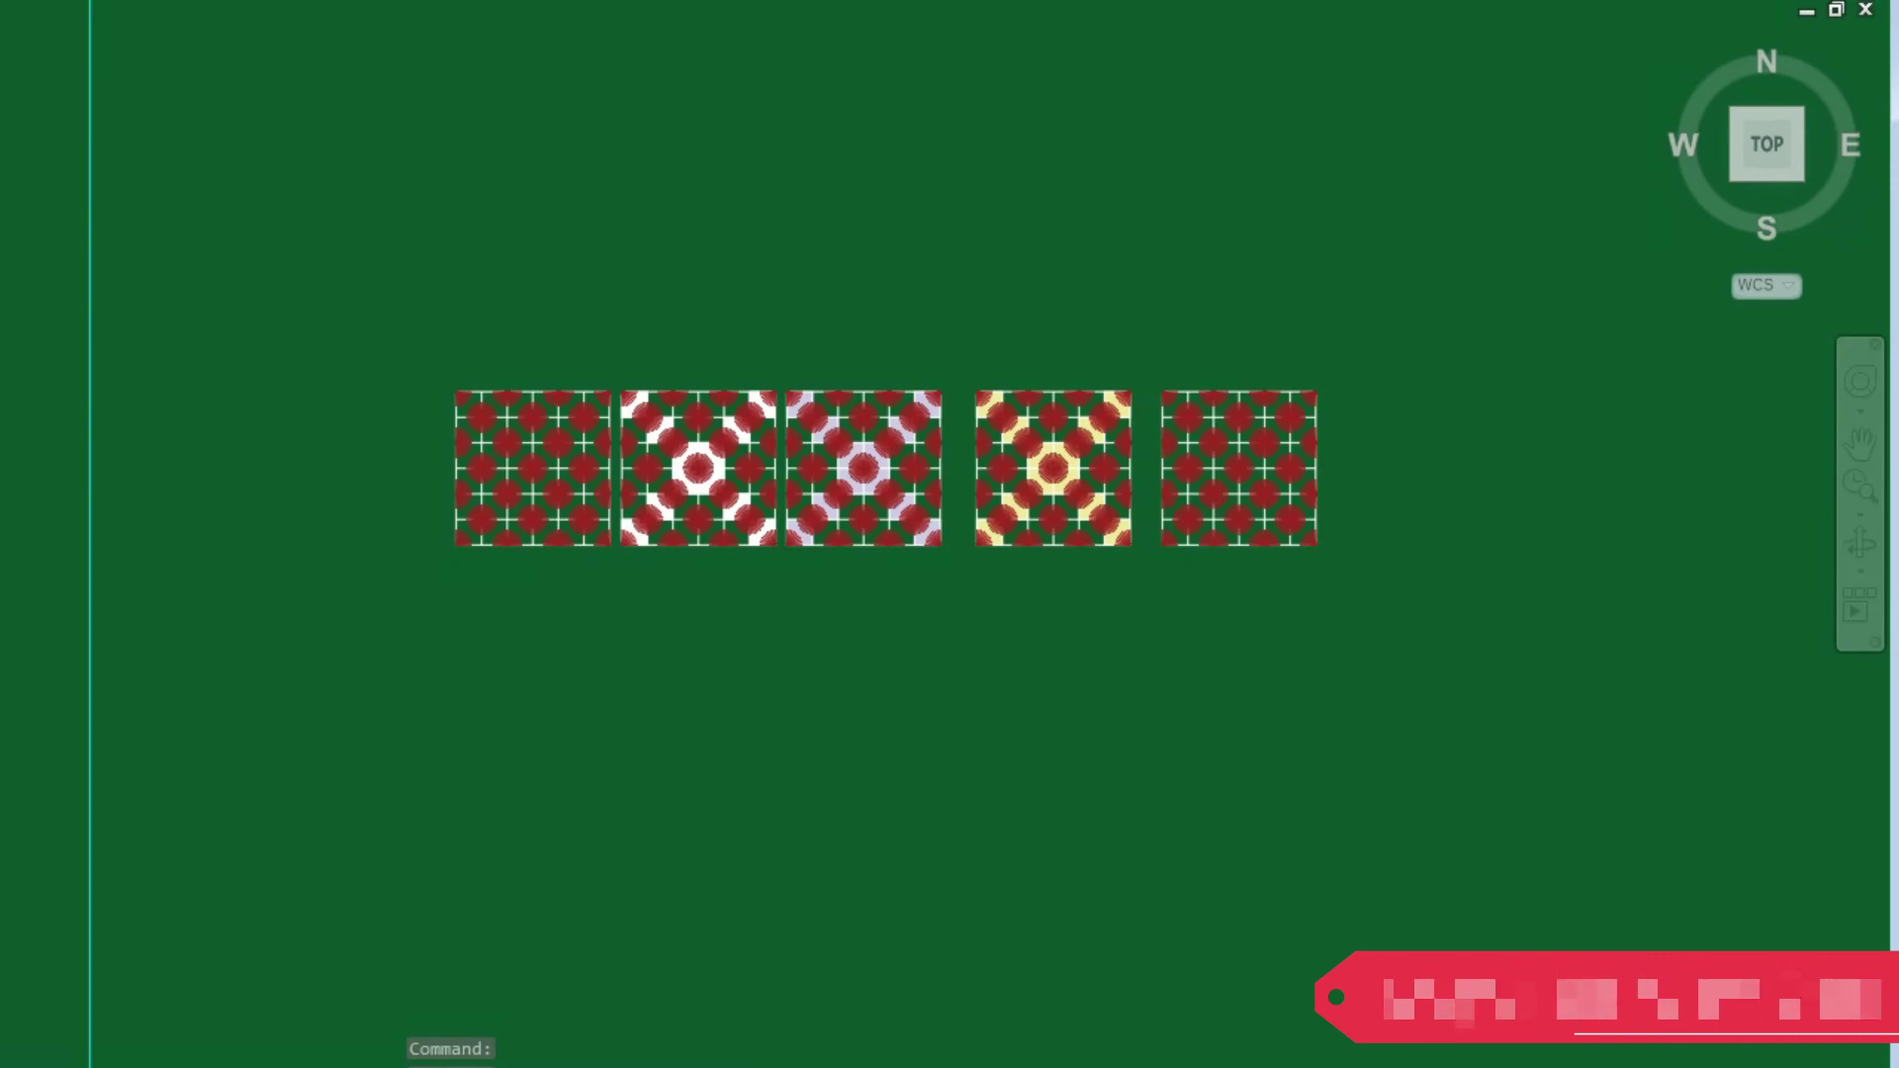
pyautogui.click(1483, 712)
pyautogui.click(992, 300)
pyautogui.press('Return')
pyautogui.click(1310, 583)
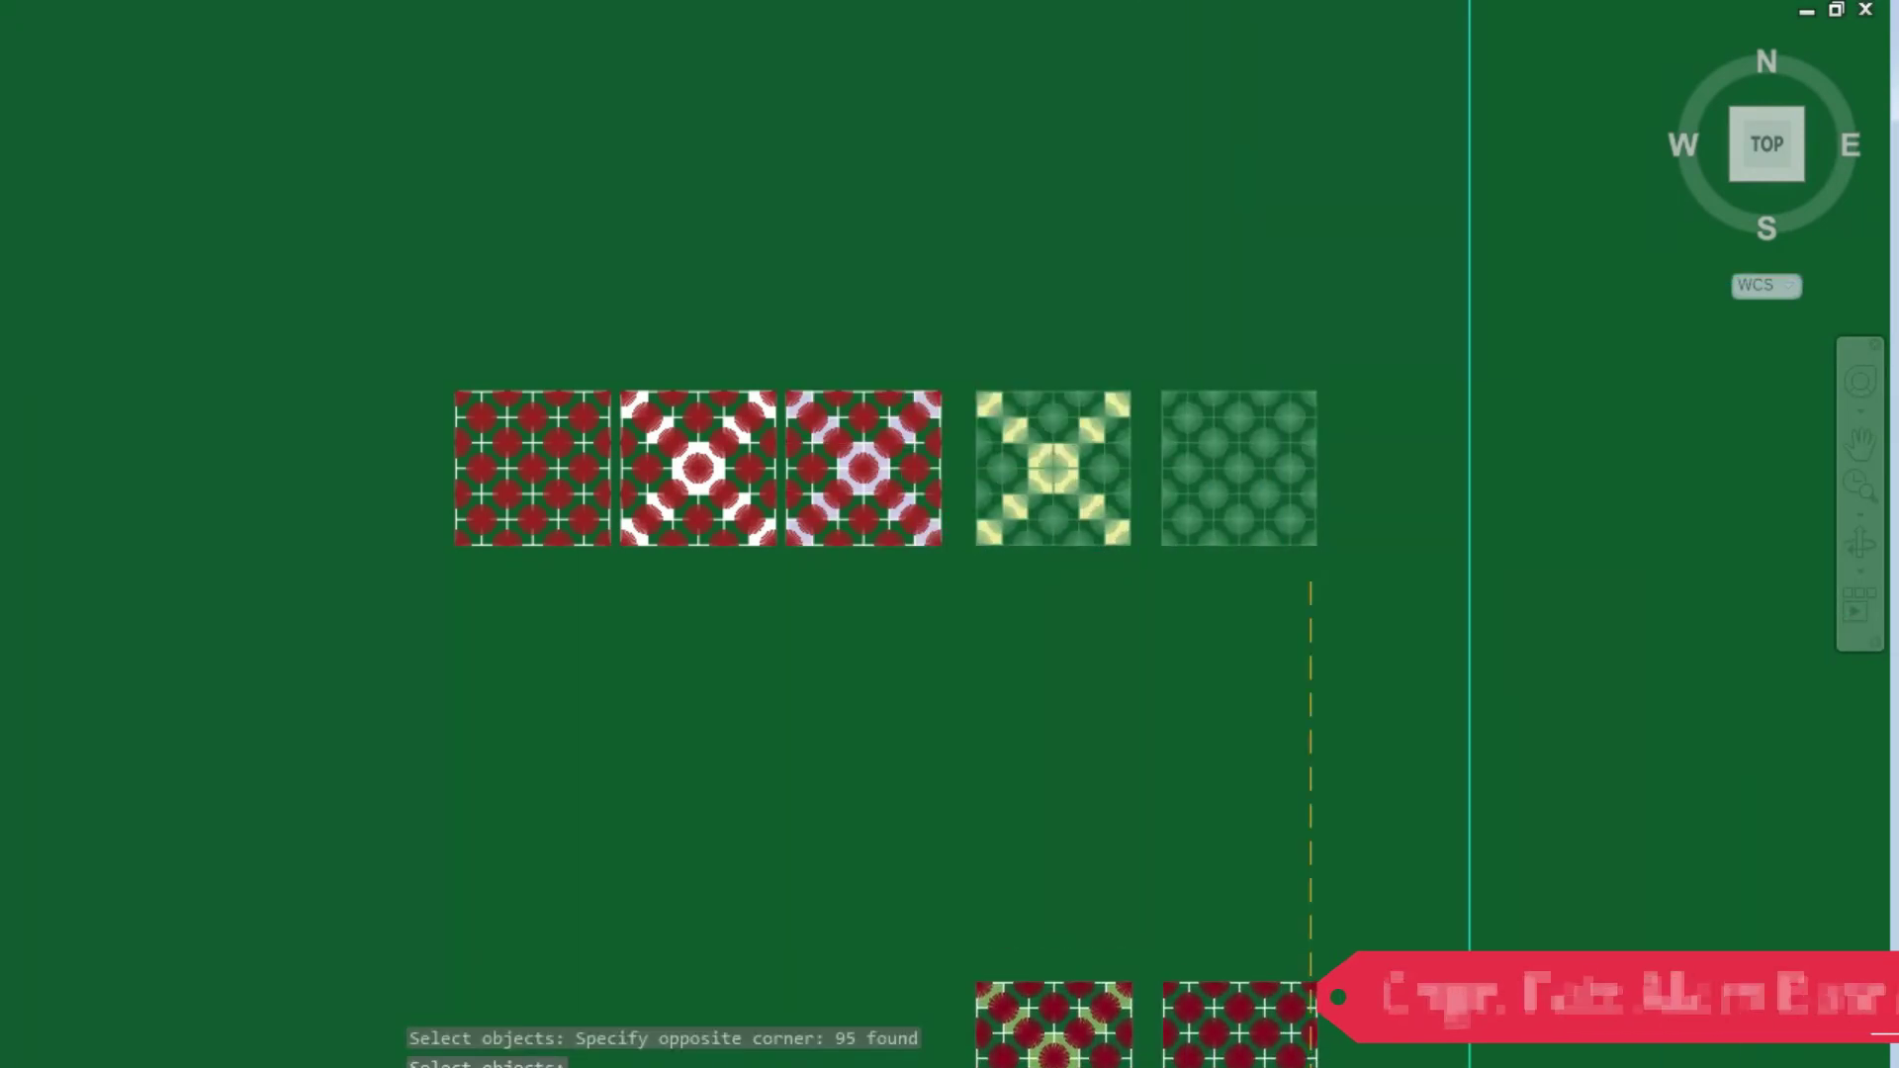
pyautogui.click(886, 771)
pyautogui.press('Return')
# Zoom the view to check the new two-row tile arrangement.
pyautogui.scroll(2, 827, 507)
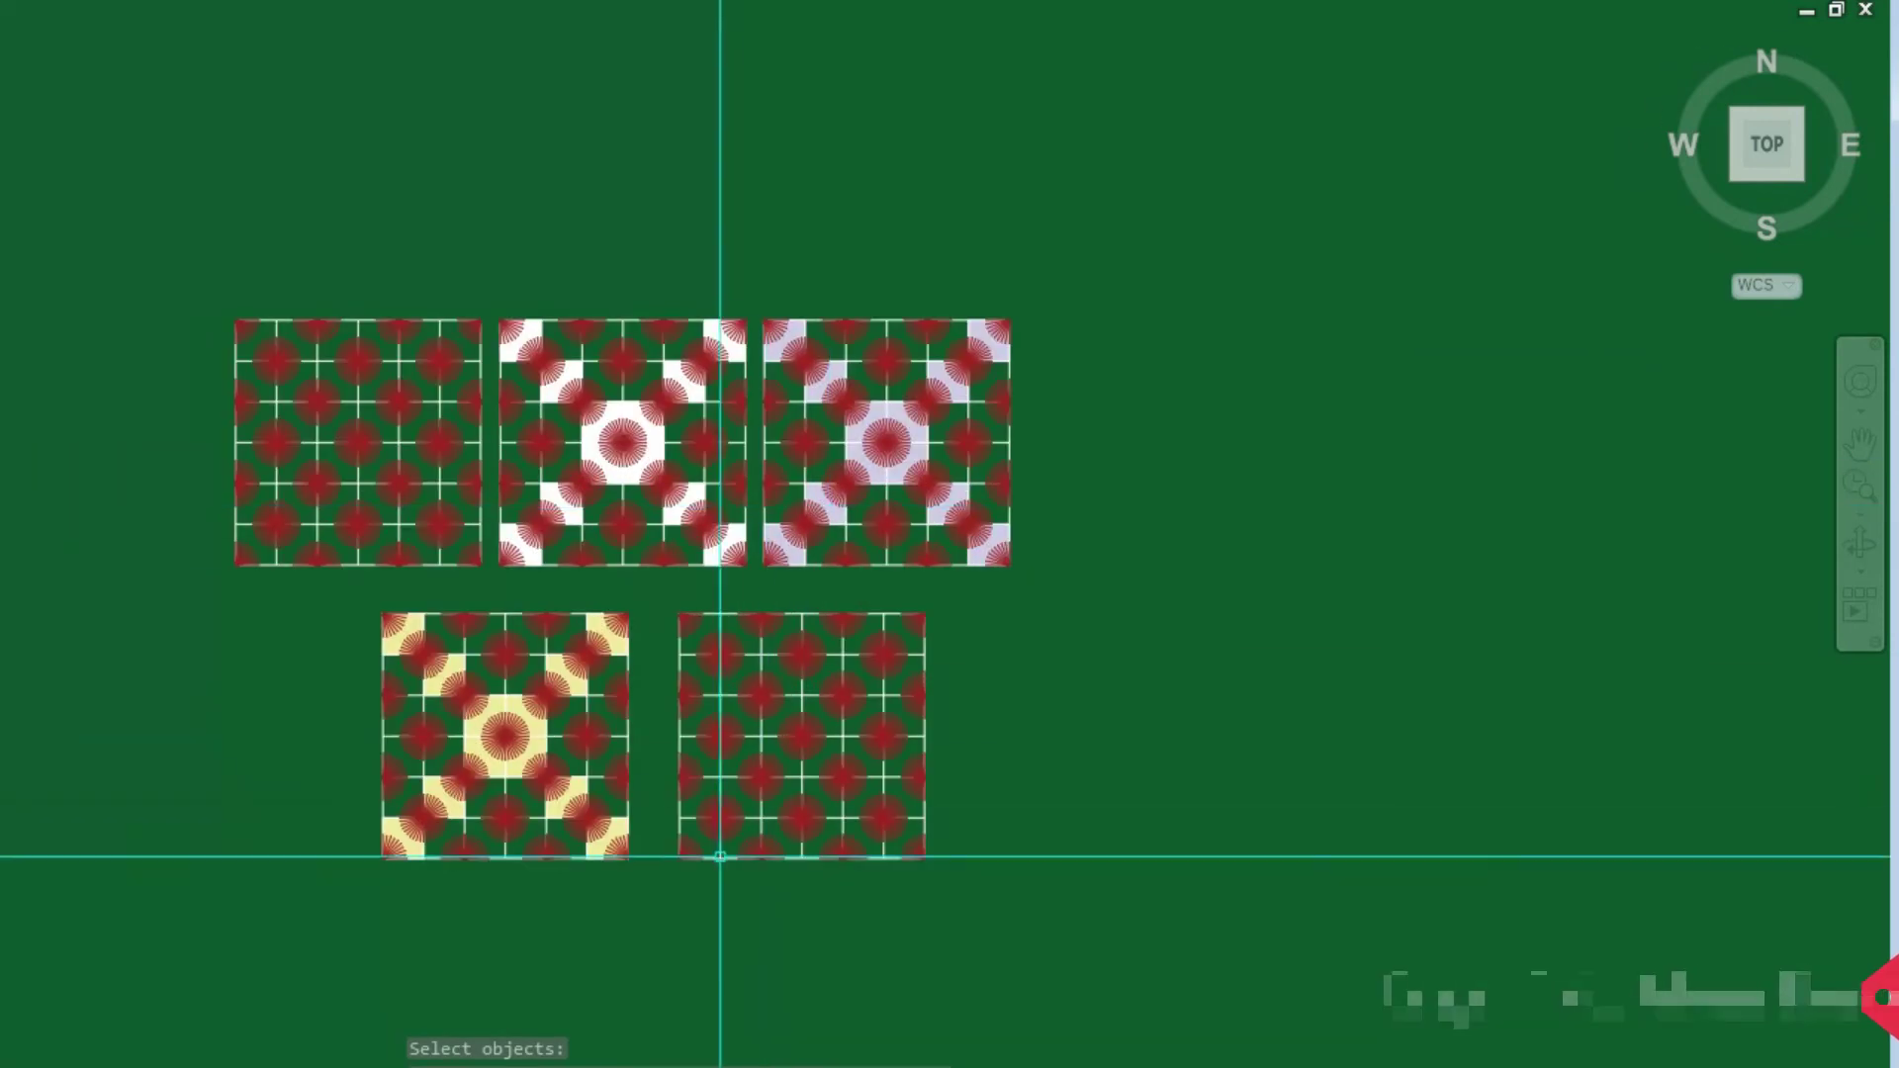
pyautogui.scroll(2, 657, 610)
pyautogui.scroll(-2, 809, 603)
pyautogui.scroll(2, 791, 593)
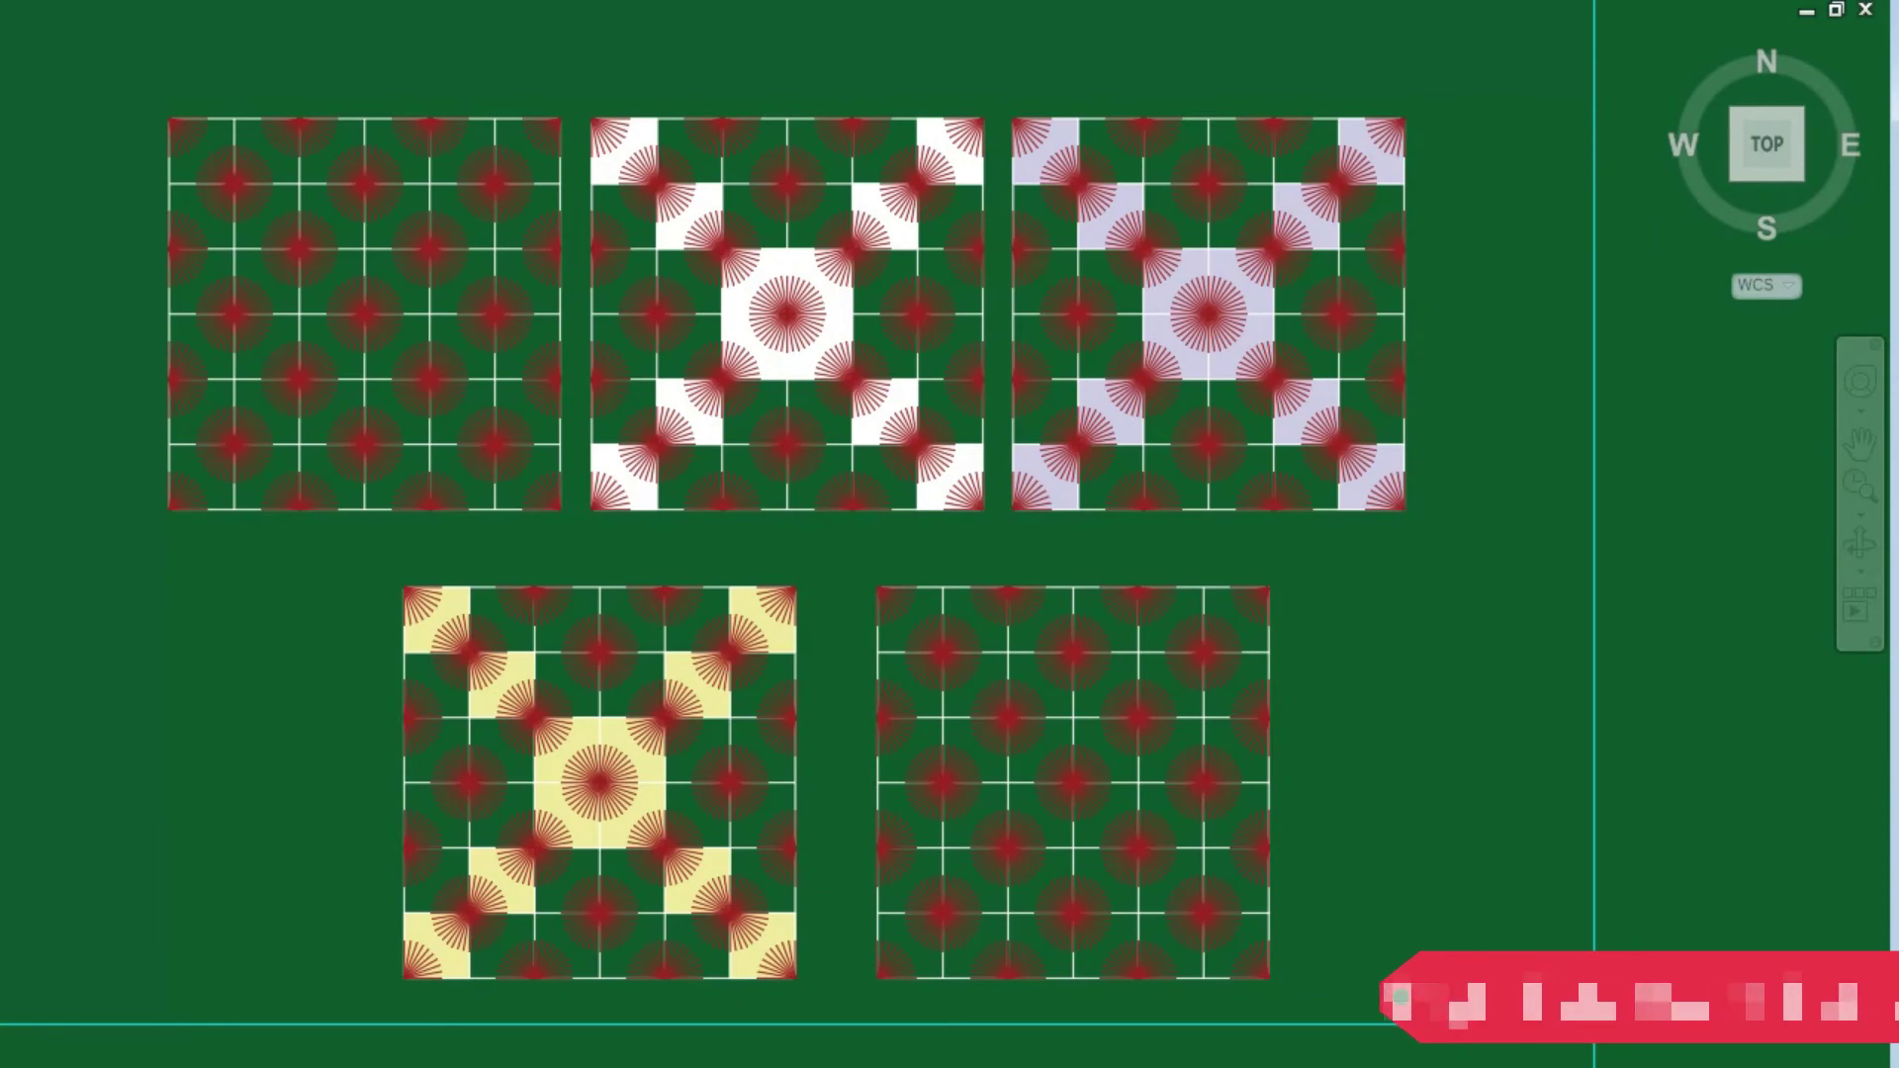
pyautogui.click(364, 315)
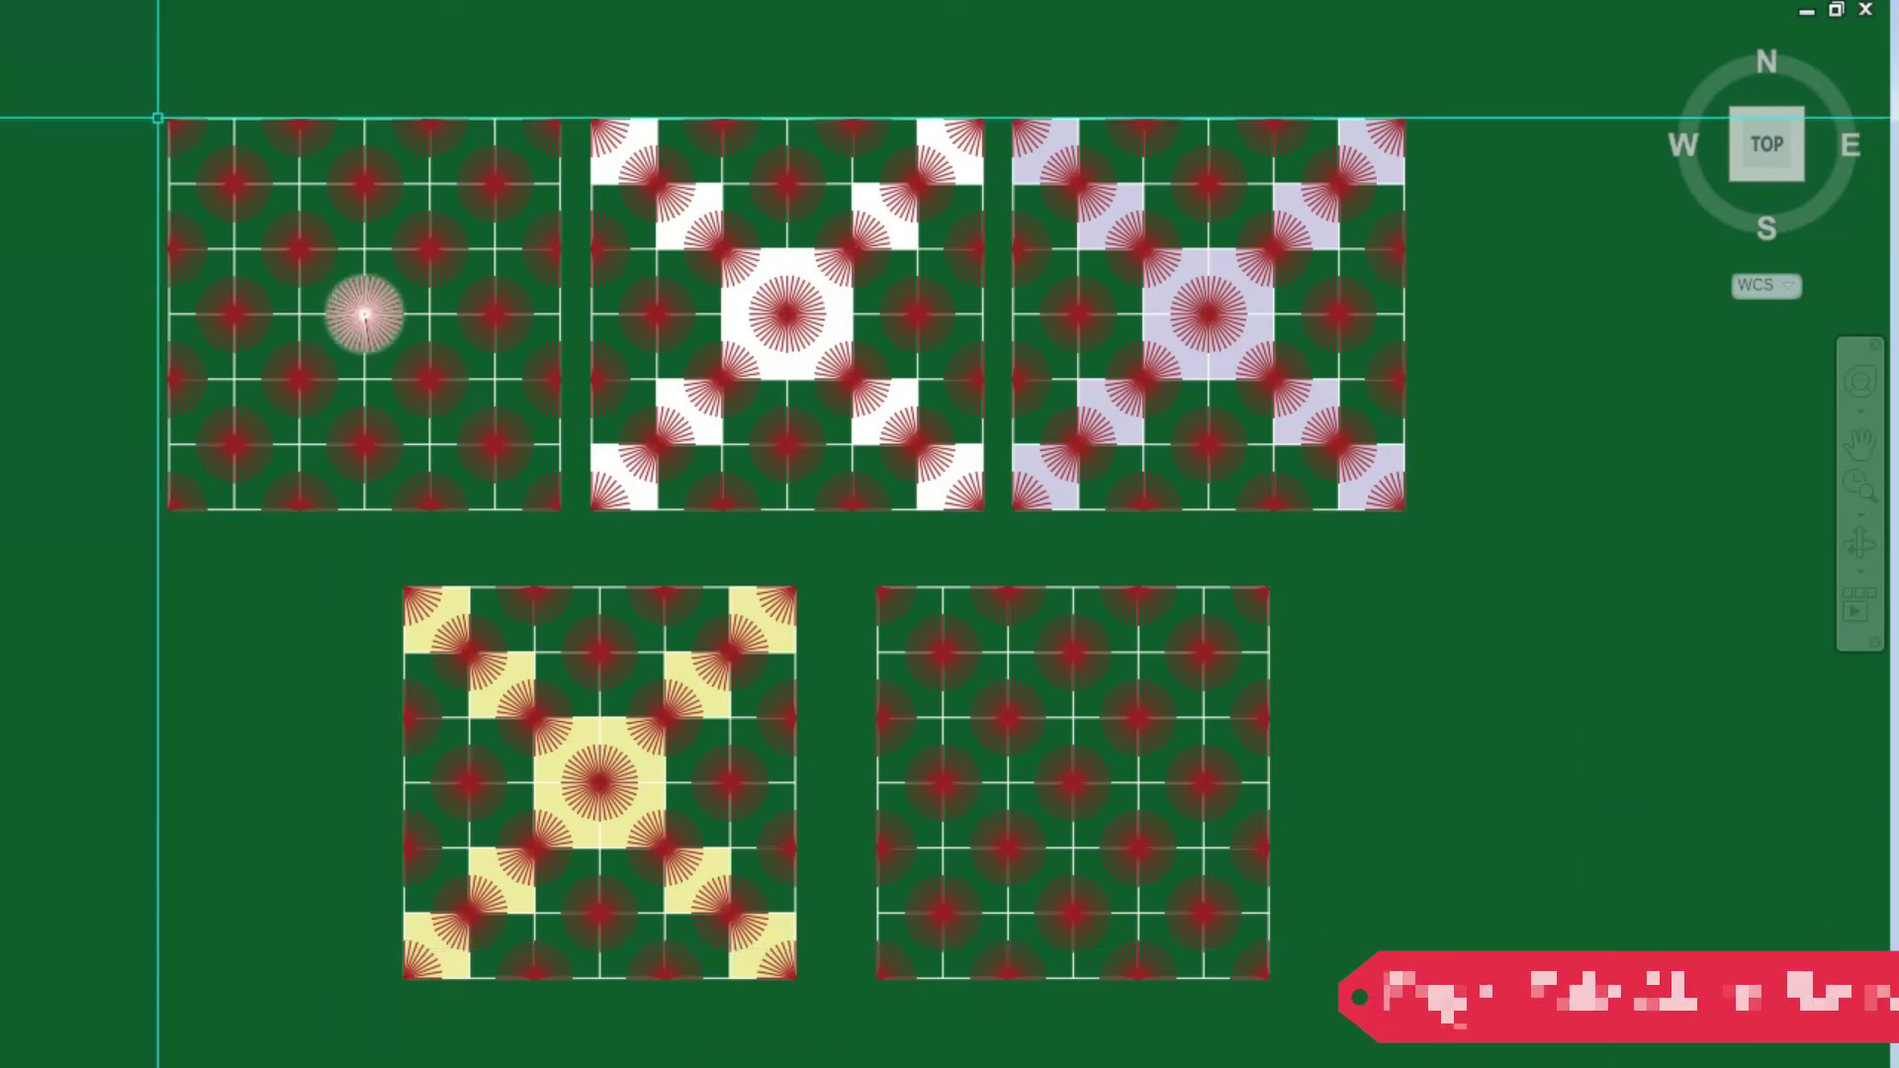